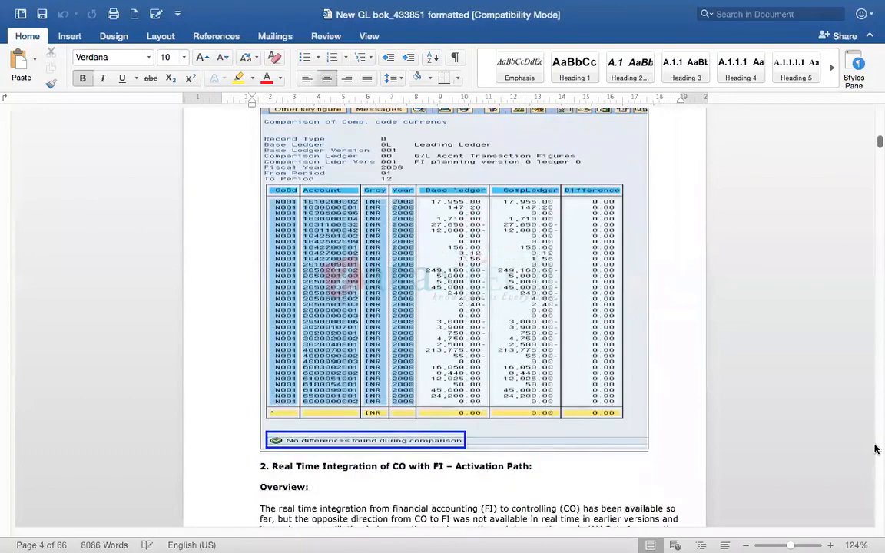
Step: Read through the New GL document from the ledger comparison to the Document Splitting Concept section on page 14
{"action": "scroll", "coordinate": [875, 449], "scroll_direction": "down", "scroll_amount": 20}
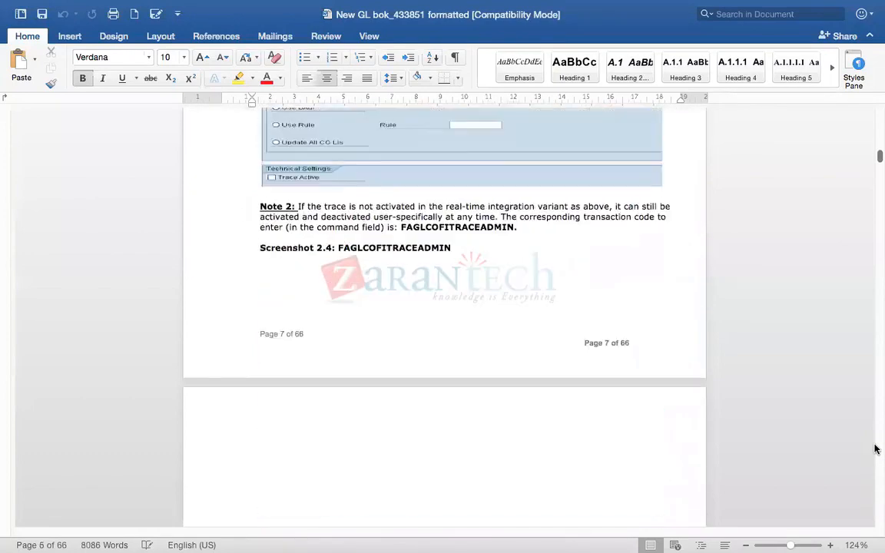
{"action": "scroll", "coordinate": [874, 449], "scroll_direction": "down", "scroll_amount": 20}
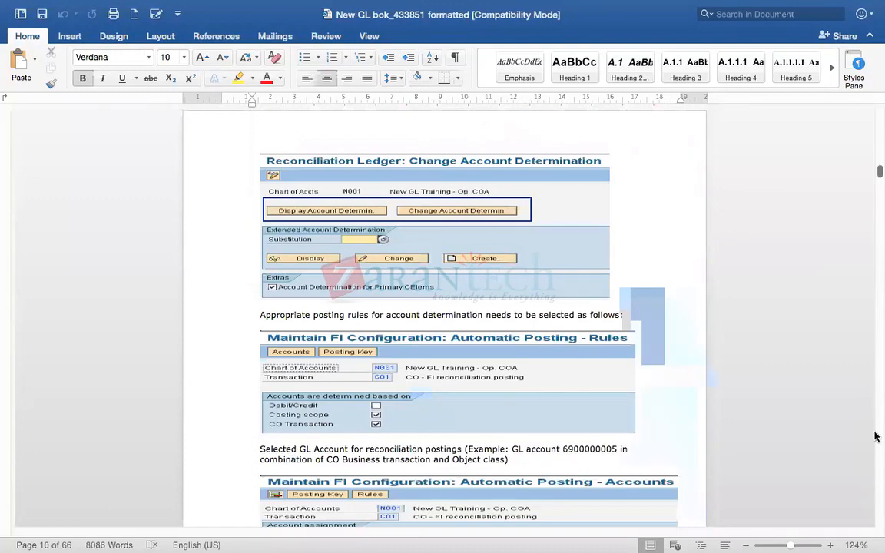
{"action": "scroll", "coordinate": [874, 437], "scroll_direction": "down", "scroll_amount": 10}
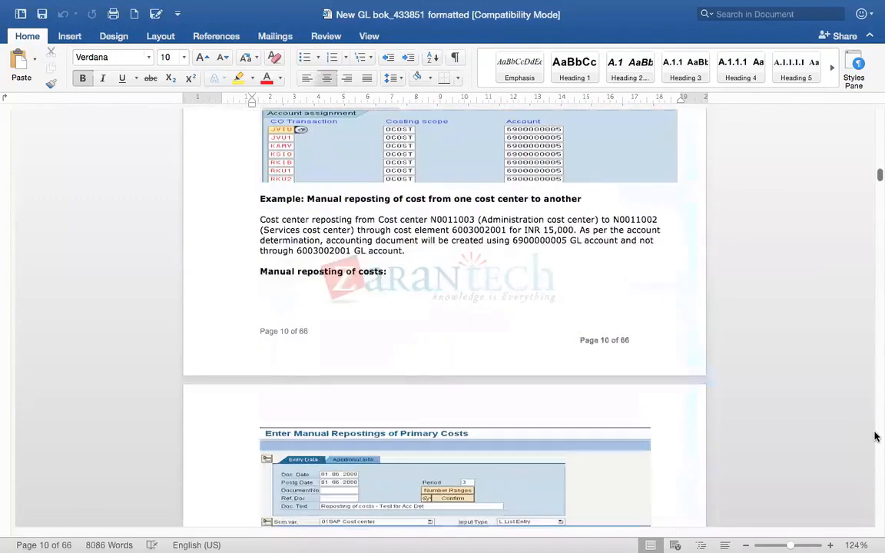
{"action": "scroll", "coordinate": [874, 436], "scroll_direction": "down", "scroll_amount": 6}
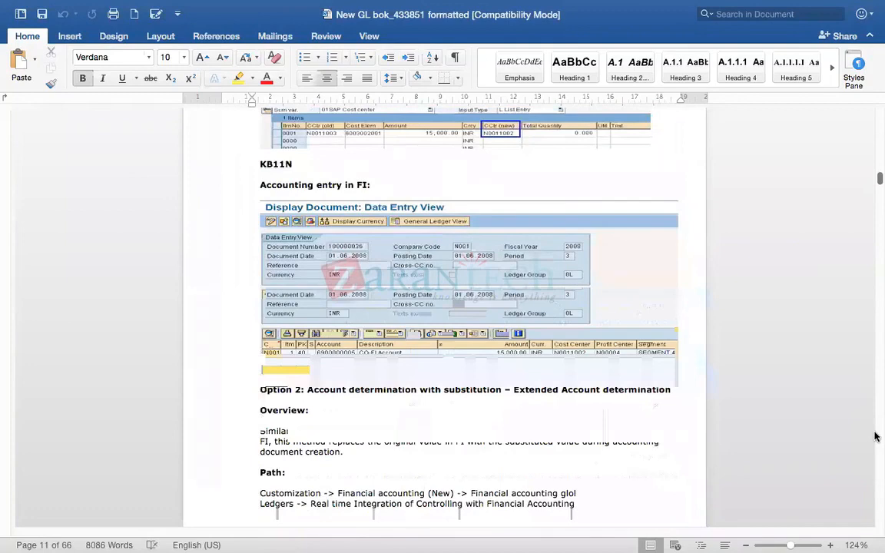
{"action": "scroll", "coordinate": [875, 436], "scroll_direction": "down", "scroll_amount": 7}
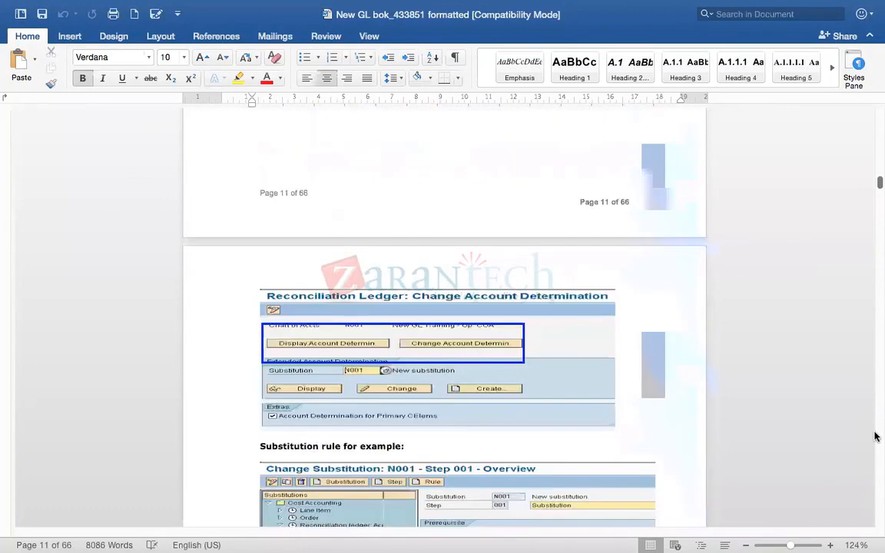
{"action": "scroll", "coordinate": [874, 436], "scroll_direction": "down", "scroll_amount": 20}
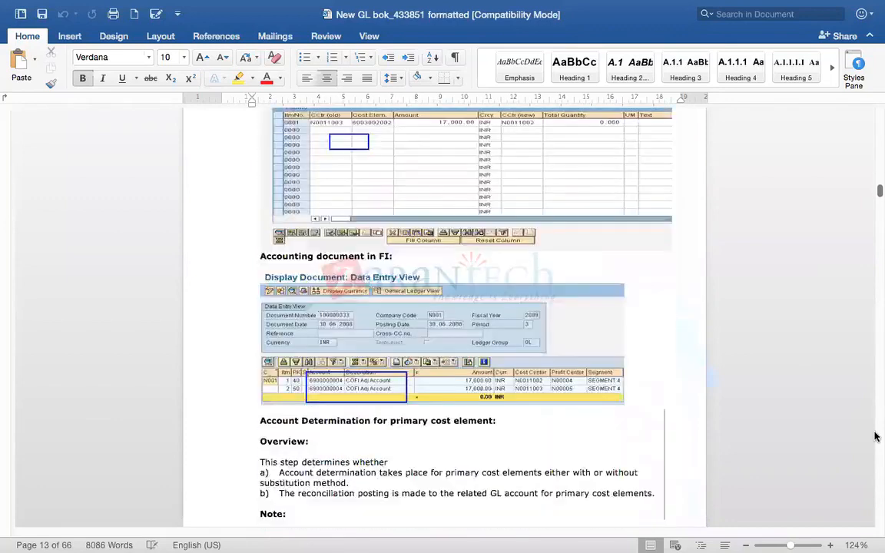
{"action": "scroll", "coordinate": [874, 437], "scroll_direction": "down", "scroll_amount": 8}
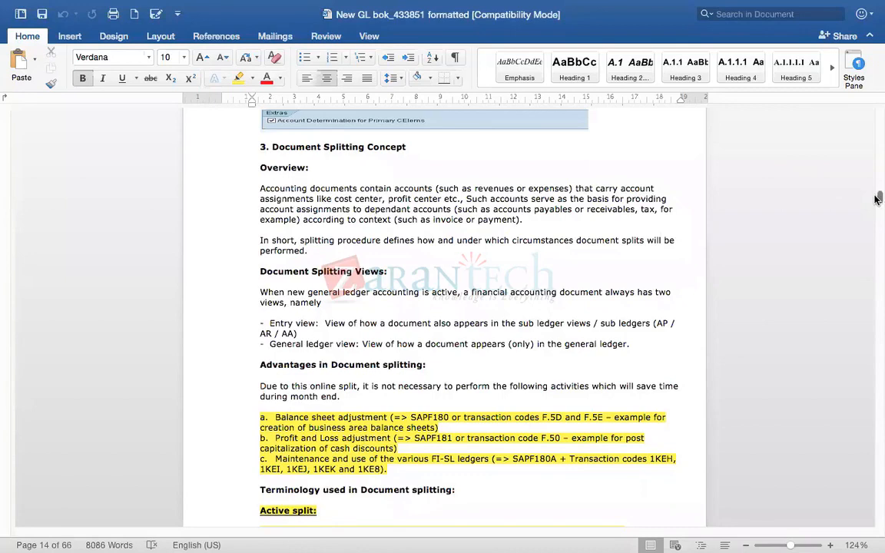
Step: Examine the active and passive split terminology and select the word "Inheritance" in the passive split notes
{"action": "scroll", "coordinate": [788, 180], "scroll_direction": "down", "scroll_amount": 5}
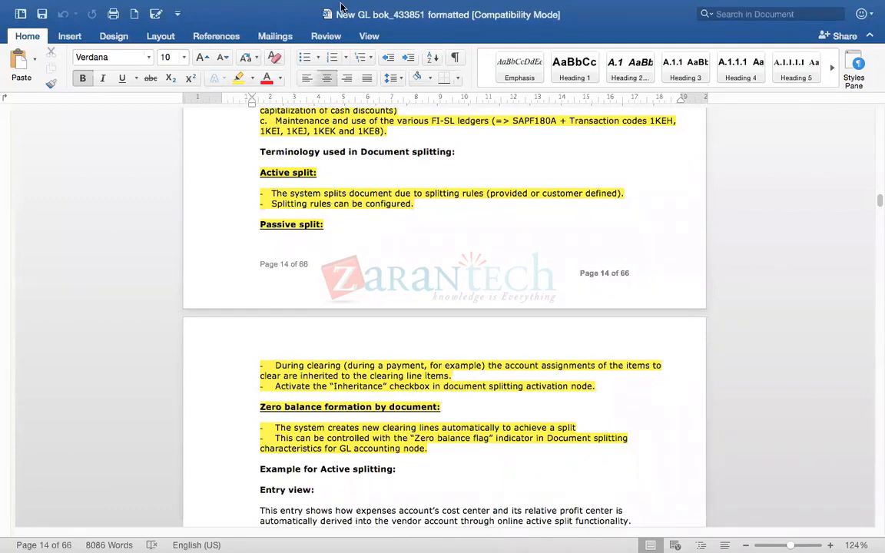
{"action": "mouse_move", "coordinate": [411, 7]}
{"action": "double_click", "coordinate": [358, 387]}
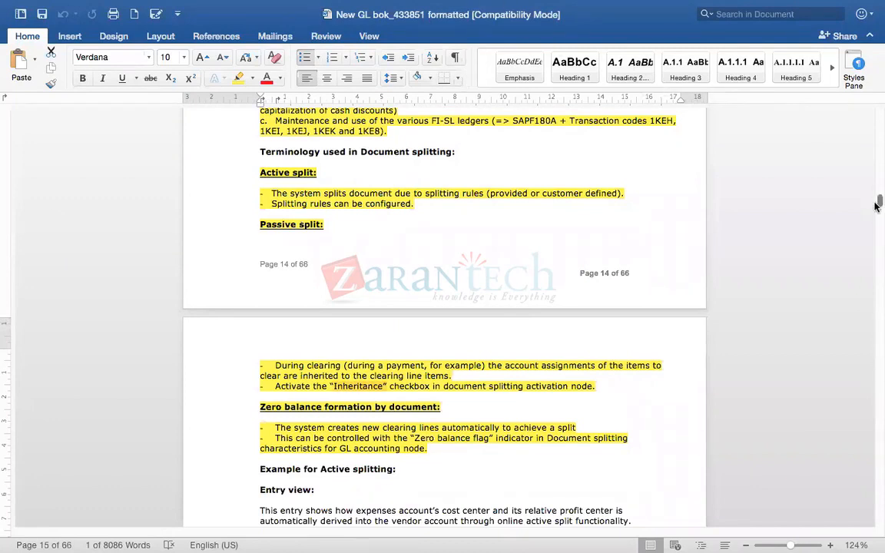
Step: Return to Document Splitting Views and select the text describing the entry view and general ledger view
{"action": "left_click", "coordinate": [845, 214]}
{"action": "key", "text": "Up"}
{"action": "key", "text": "Up"}
{"action": "key", "text": "Up"}
{"action": "key", "text": "Up"}
{"action": "key", "text": "Up"}
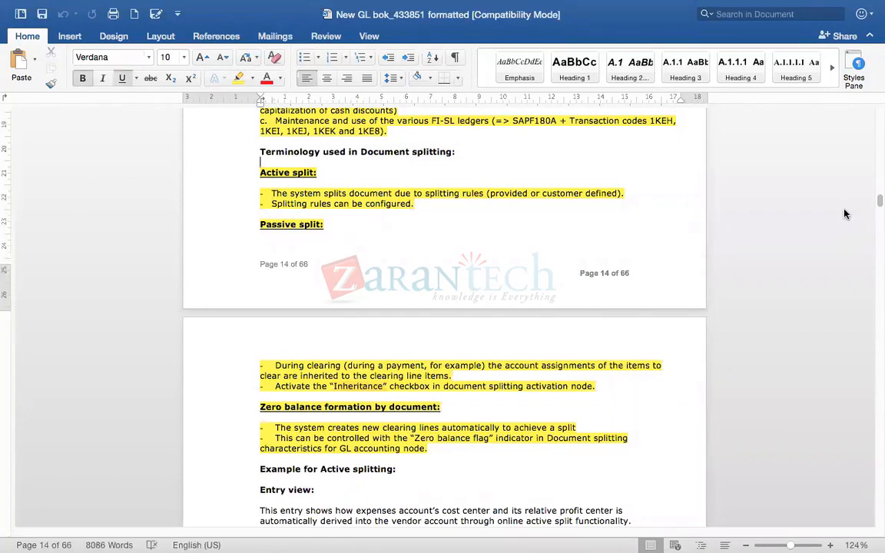
{"action": "key", "text": "Up"}
{"action": "key", "text": "Up"}
{"action": "key", "text": "Up"}
{"action": "key", "text": "Up"}
{"action": "key", "text": "Up"}
{"action": "key", "text": "Up"}
{"action": "key", "text": "Up"}
{"action": "key", "text": "Up"}
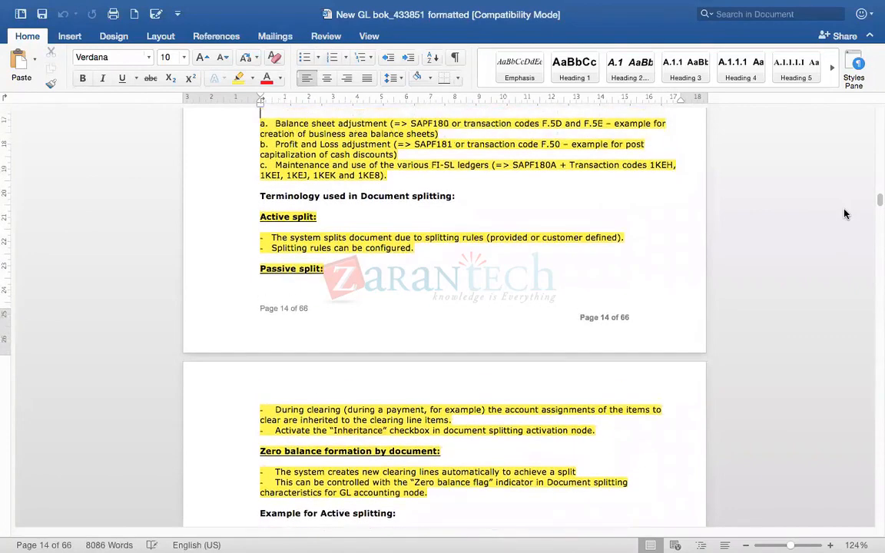
{"action": "key", "text": "Up"}
{"action": "key", "text": "Up"}
{"action": "key", "text": "Up"}
{"action": "key", "text": "Up"}
{"action": "key", "text": "Up"}
{"action": "key", "text": "Up"}
{"action": "key", "text": "Up"}
{"action": "key", "text": "Up"}
{"action": "key", "text": "Up"}
{"action": "key", "text": "Up"}
{"action": "key", "text": "Up"}
{"action": "key", "text": "Up"}
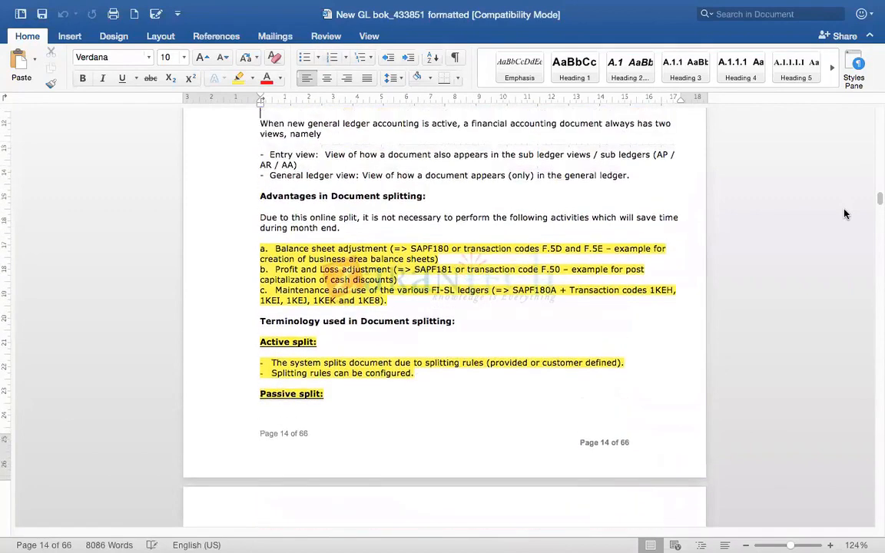
{"action": "key", "text": "Up"}
{"action": "key", "text": "Up"}
{"action": "key", "text": "Up"}
{"action": "key", "text": "Up"}
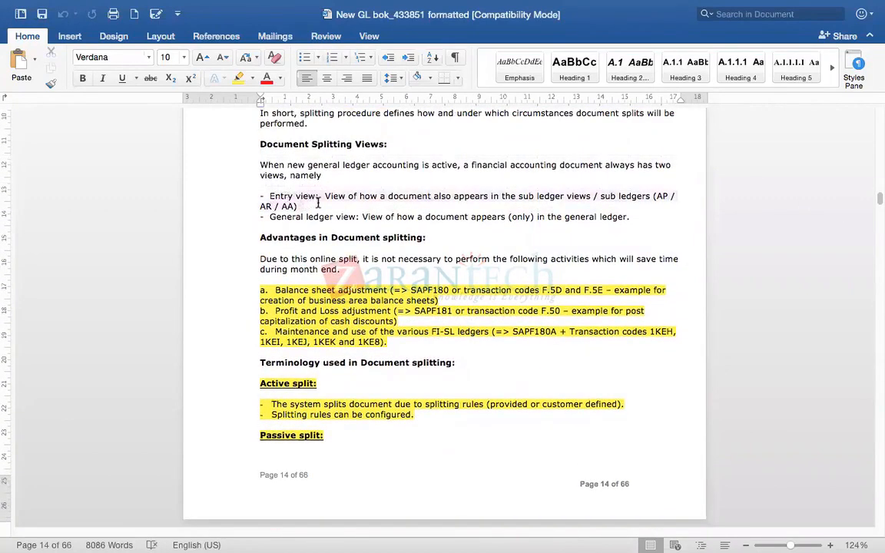
{"action": "left_click_drag", "start_coordinate": [318, 202], "coordinate": [358, 216]}
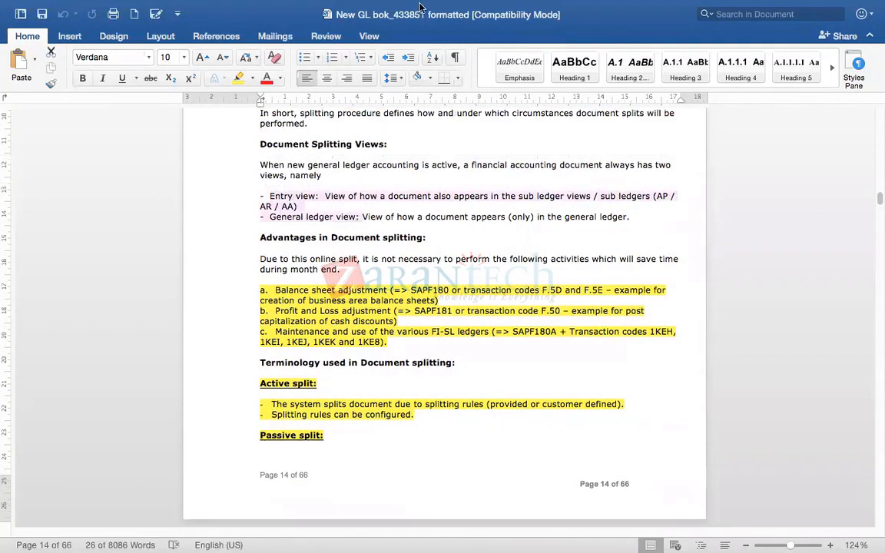
{"action": "mouse_move", "coordinate": [422, 2]}
{"action": "left_click", "coordinate": [758, 157]}
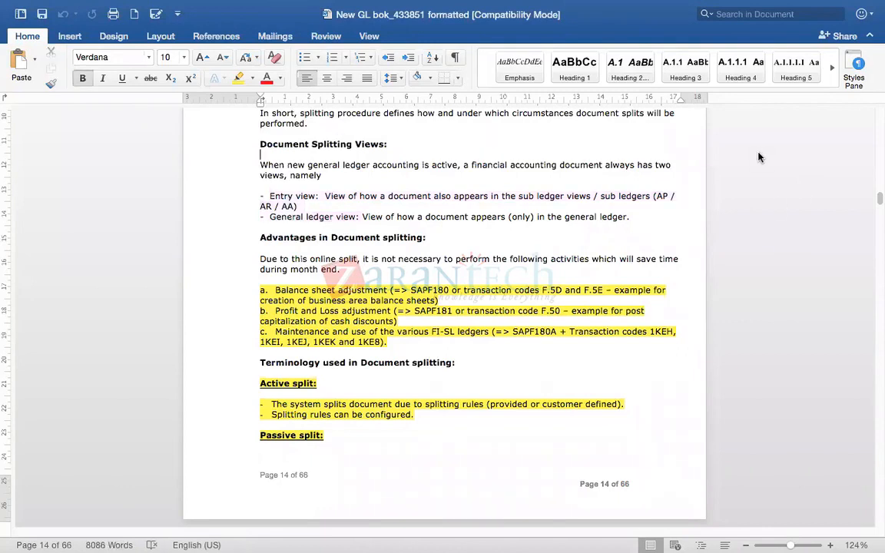
Step: Review the overview paragraph of the Document Splitting Concept section
{"action": "key", "text": "Up"}
{"action": "key", "text": "Up"}
{"action": "left_click", "coordinate": [760, 208]}
{"action": "key", "text": "Up"}
{"action": "key", "text": "Up"}
{"action": "key", "text": "Up"}
{"action": "key", "text": "Up"}
{"action": "key", "text": "Up"}
{"action": "key", "text": "Up"}
{"action": "key", "text": "Up"}
{"action": "key", "text": "Up"}
{"action": "key", "text": "Up"}
{"action": "key", "text": "Up"}
{"action": "key", "text": "Up"}
{"action": "key", "text": "Up"}
{"action": "key", "text": "Up"}
{"action": "key", "text": "Up"}
{"action": "key", "text": "Up"}
{"action": "key", "text": "Up"}
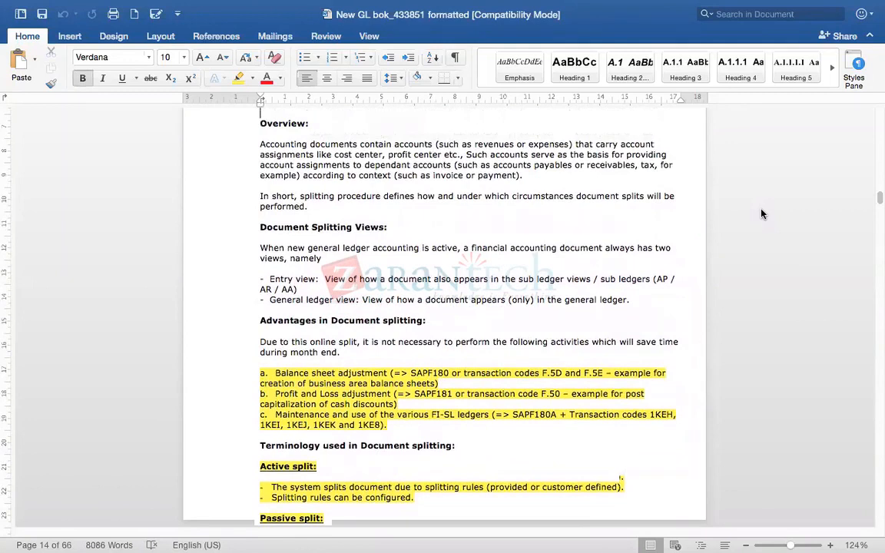
Step: Read on from the overview through the splitting advantages and terminology to the active splitting example on page 15
{"action": "key", "text": "Down"}
{"action": "key", "text": "Down"}
{"action": "key", "text": "Down"}
{"action": "key", "text": "Down"}
{"action": "key", "text": "Down"}
{"action": "key", "text": "Down"}
{"action": "key", "text": "Down"}
{"action": "key", "text": "Down"}
{"action": "key", "text": "Down"}
{"action": "key", "text": "Down"}
{"action": "key", "text": "Down"}
{"action": "key", "text": "Down"}
{"action": "key", "text": "Down"}
{"action": "key", "text": "Down"}
{"action": "key", "text": "Down"}
{"action": "key", "text": "Down"}
{"action": "key", "text": "Down"}
{"action": "key", "text": "Down"}
{"action": "key", "text": "Down"}
{"action": "key", "text": "Down"}
{"action": "key", "text": "Down"}
{"action": "key", "text": "Down"}
{"action": "key", "text": "Down"}
{"action": "key", "text": "Down"}
{"action": "key", "text": "Down"}
{"action": "key", "text": "Down"}
{"action": "key", "text": "Down"}
{"action": "key", "text": "Down"}
{"action": "key", "text": "Down"}
{"action": "key", "text": "Down"}
{"action": "key", "text": "Down"}
{"action": "key", "text": "Down"}
{"action": "key", "text": "Down"}
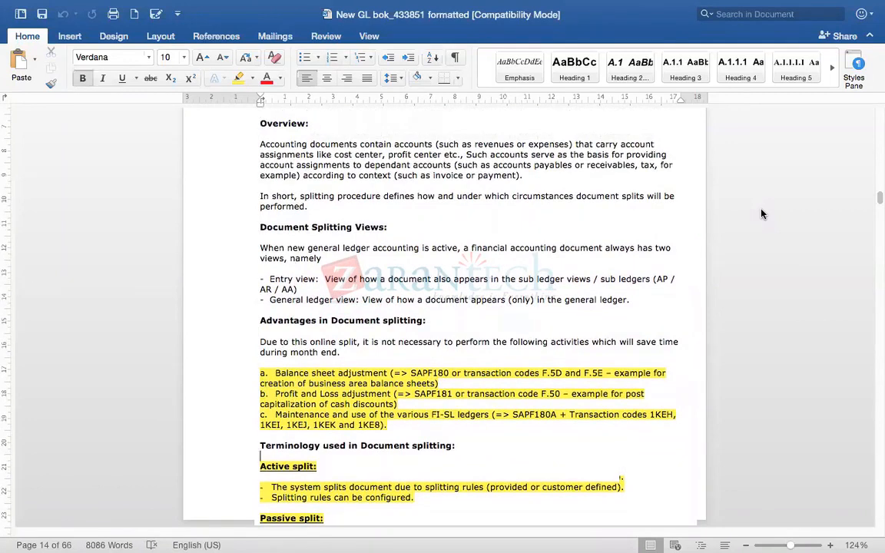
{"action": "key", "text": "Down"}
{"action": "key", "text": "Down"}
{"action": "key", "text": "Down"}
{"action": "key", "text": "Down"}
{"action": "key", "text": "Down"}
{"action": "key", "text": "Down"}
{"action": "key", "text": "Down"}
{"action": "key", "text": "Down"}
{"action": "key", "text": "Down"}
{"action": "key", "text": "Down"}
{"action": "key", "text": "Down"}
{"action": "key", "text": "Down"}
{"action": "key", "text": "Down"}
{"action": "key", "text": "Down"}
{"action": "key", "text": "Down"}
{"action": "key", "text": "Down"}
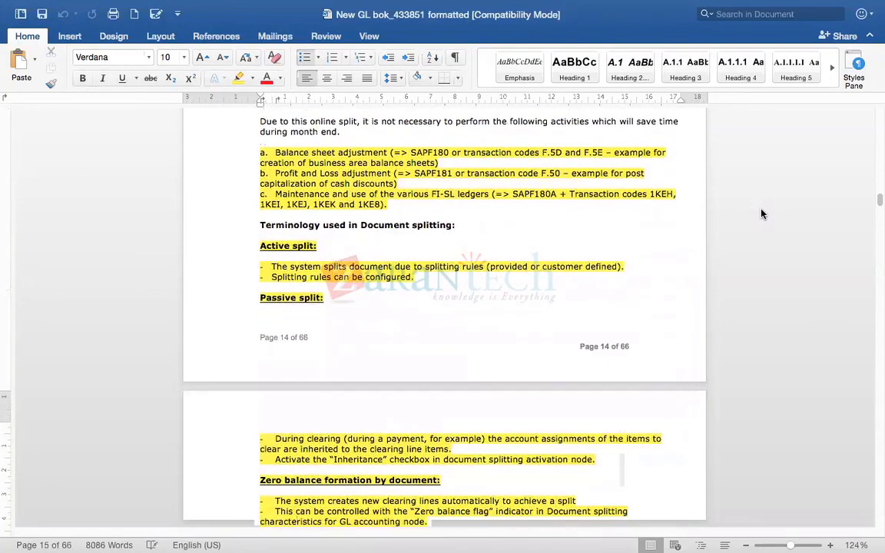
{"action": "key", "text": "Down"}
{"action": "key", "text": "Down"}
{"action": "key", "text": "Down"}
{"action": "key", "text": "Down"}
{"action": "key", "text": "Down"}
{"action": "key", "text": "Down"}
{"action": "key", "text": "Down"}
{"action": "key", "text": "Down"}
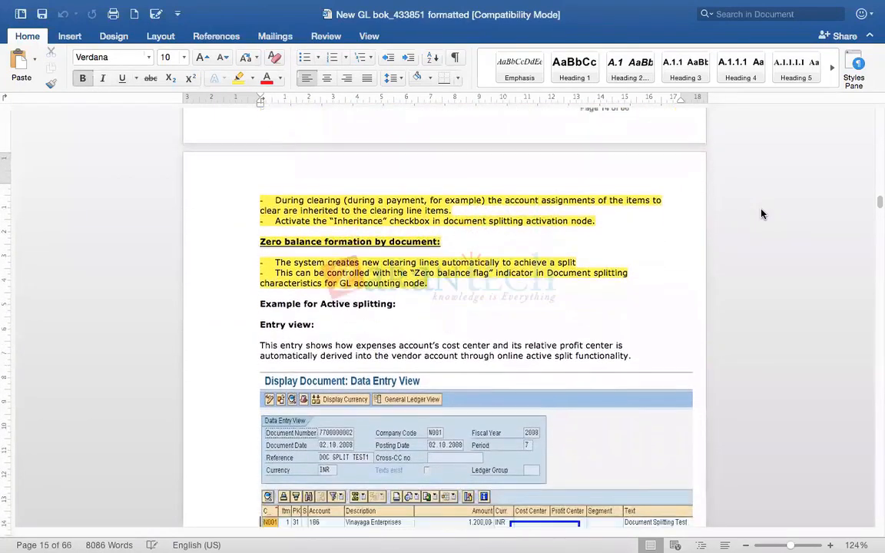
{"action": "key", "text": "Down"}
{"action": "key", "text": "Down"}
Step: Switch to the SAP remote session, start transaction spro and open the SAP Reference IMG
{"action": "mouse_move", "coordinate": [661, 542]}
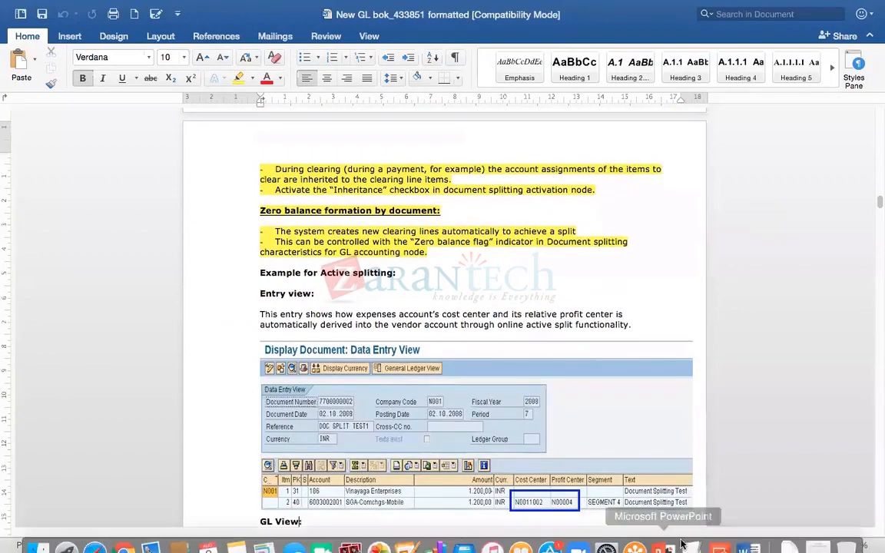
{"action": "left_click", "coordinate": [720, 537]}
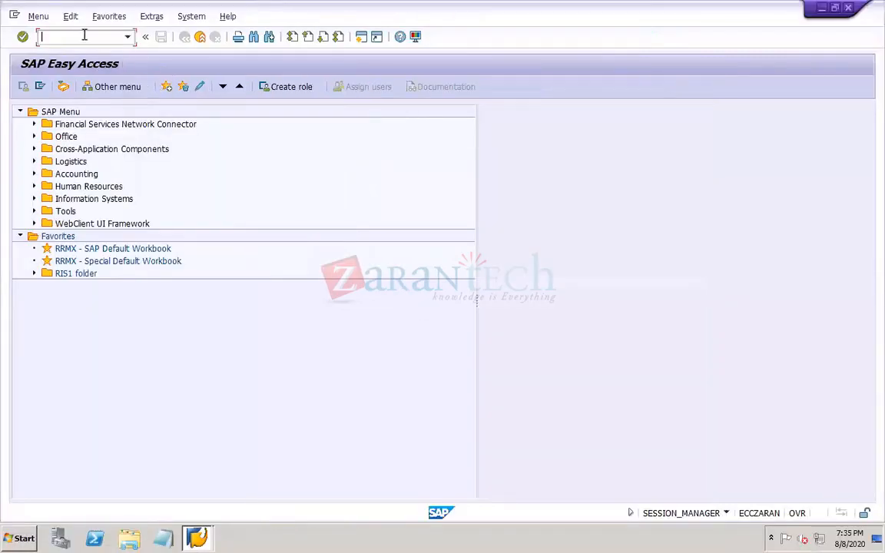
{"action": "type", "text": "spro"}
{"action": "key", "text": "Return"}
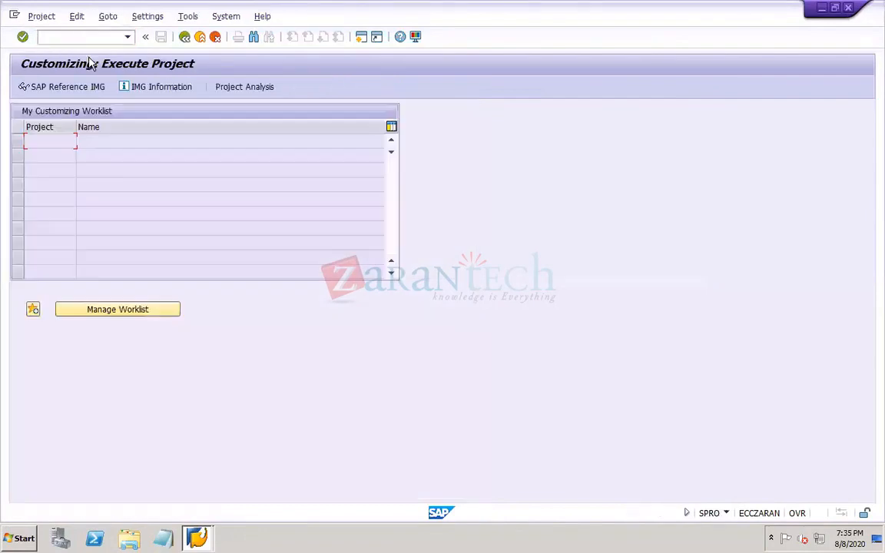
{"action": "left_click", "coordinate": [76, 86]}
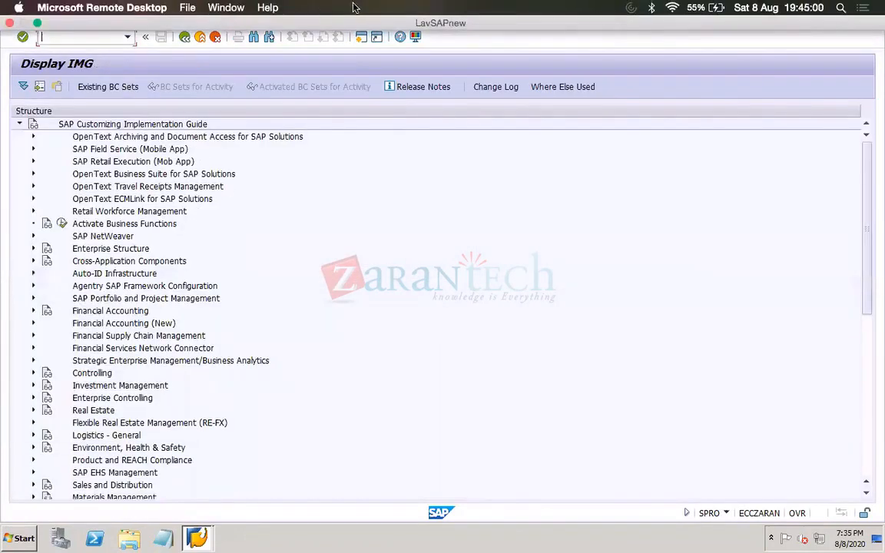
Step: Search the implementation guide structure for "activate document split" and go to the Activate Document Splitting activity
{"action": "left_click", "coordinate": [253, 38]}
{"action": "type", "text": "activate"}
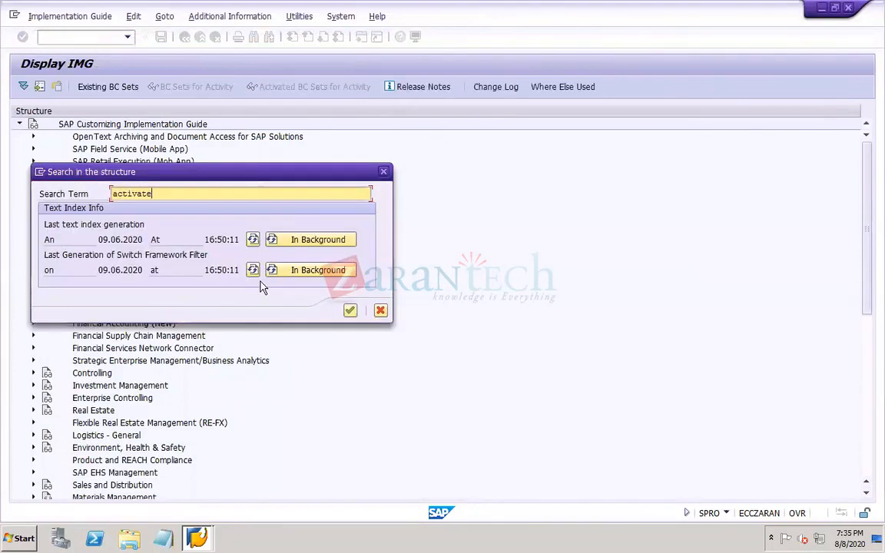
{"action": "type", "text": " document split"}
{"action": "key", "text": "Return"}
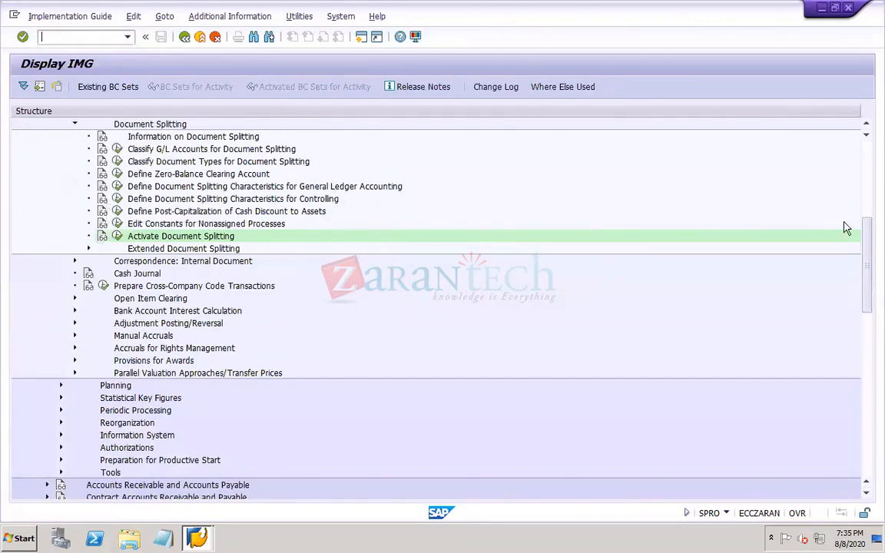
Step: Open the Classify G/L Accounts for Document Splitting activity with chart of accounts DOR1 as the work area
{"action": "left_click_drag", "start_coordinate": [865, 275], "coordinate": [864, 218]}
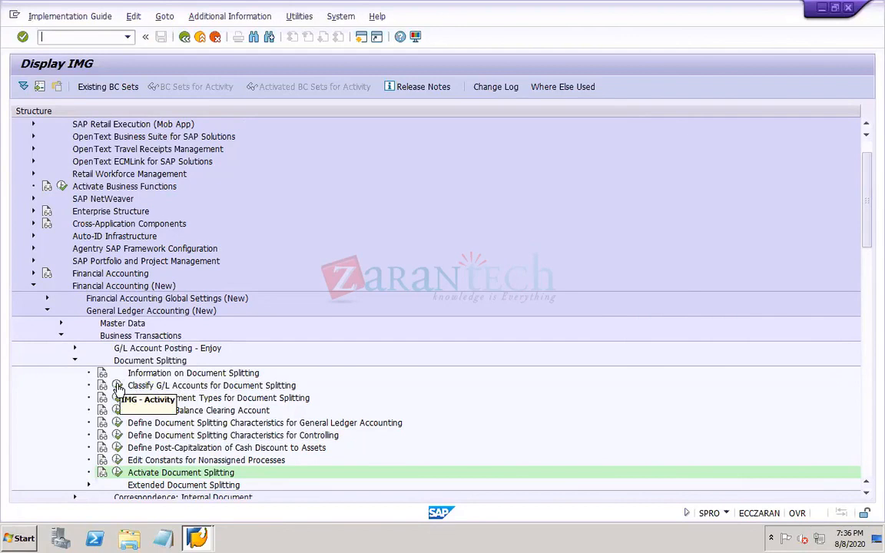
{"action": "left_click", "coordinate": [117, 387]}
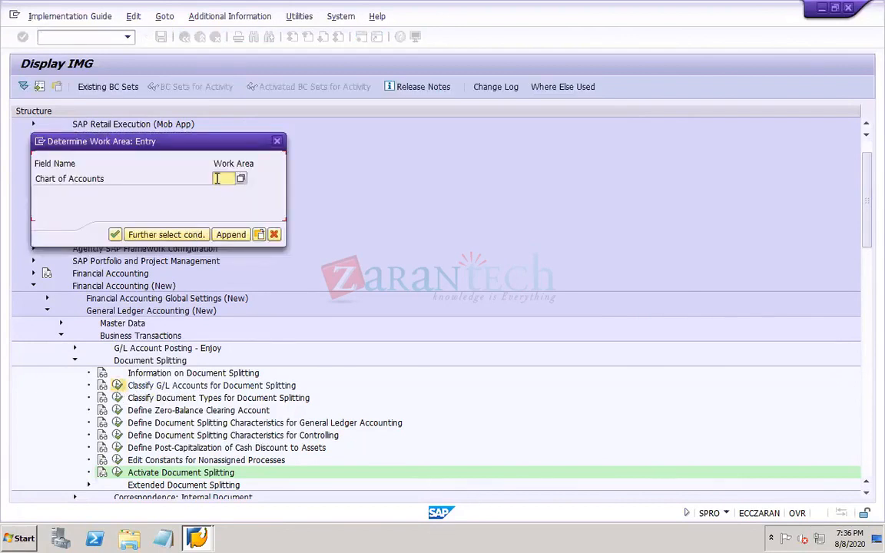
{"action": "type", "text": "Dor"}
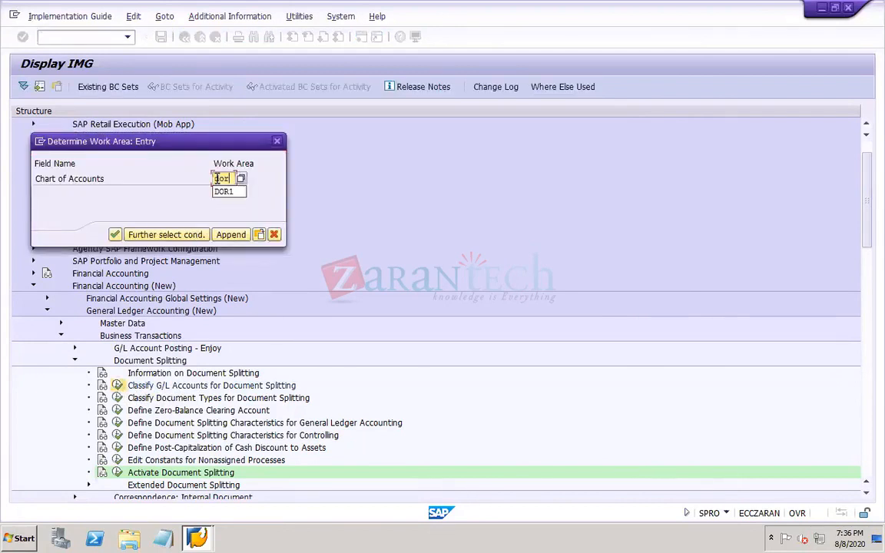
{"action": "type", "text": "1"}
{"action": "key", "text": "Return"}
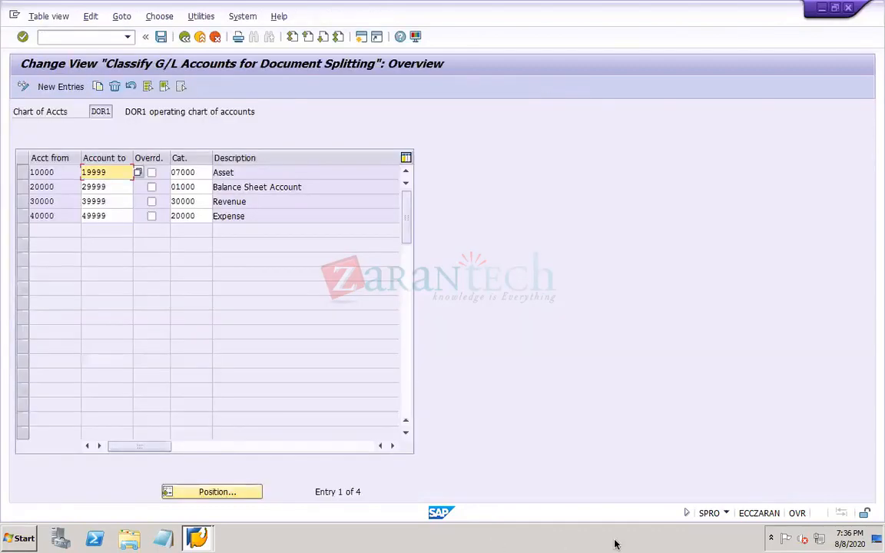
Step: Switch to PowerPoint and add a blank line and "Classify GL accounts for DS" below "Document splitting" on slide 71
{"action": "left_click", "coordinate": [658, 535]}
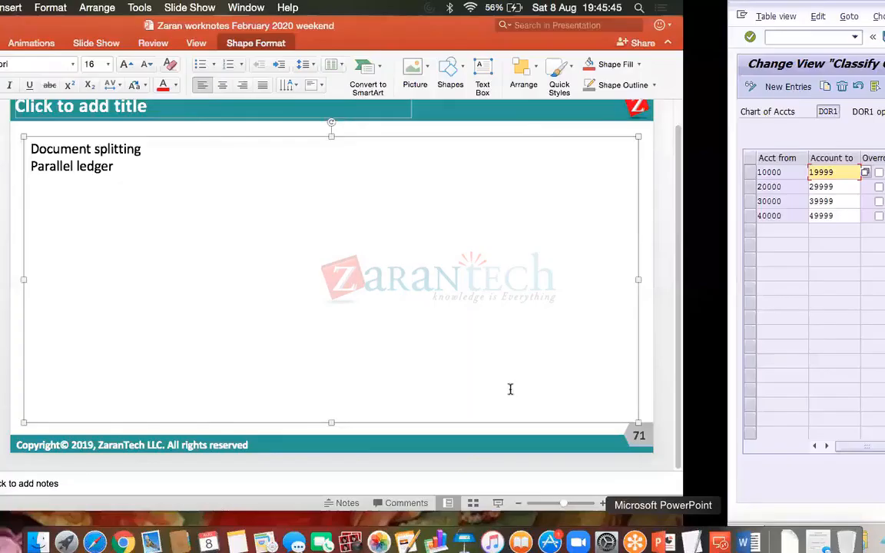
{"action": "left_click", "coordinate": [361, 150]}
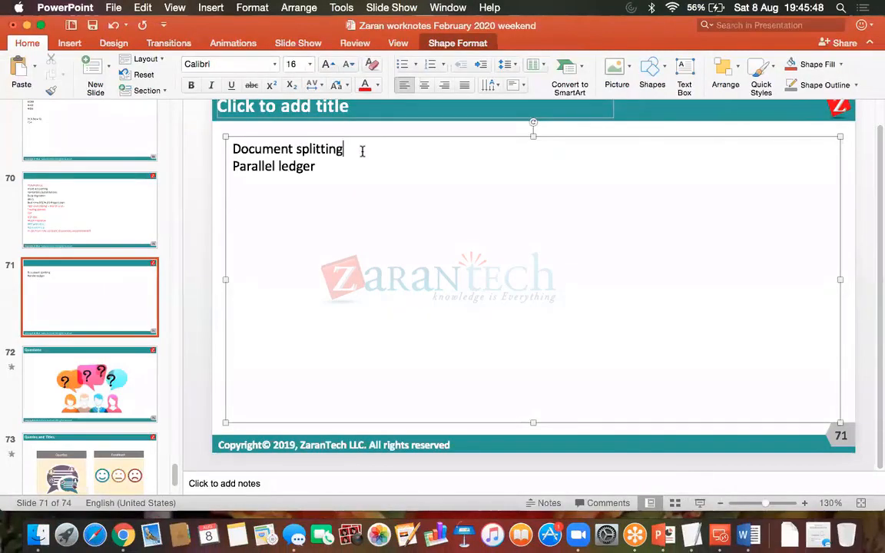
{"action": "key", "text": "Return"}
{"action": "key", "text": "Return"}
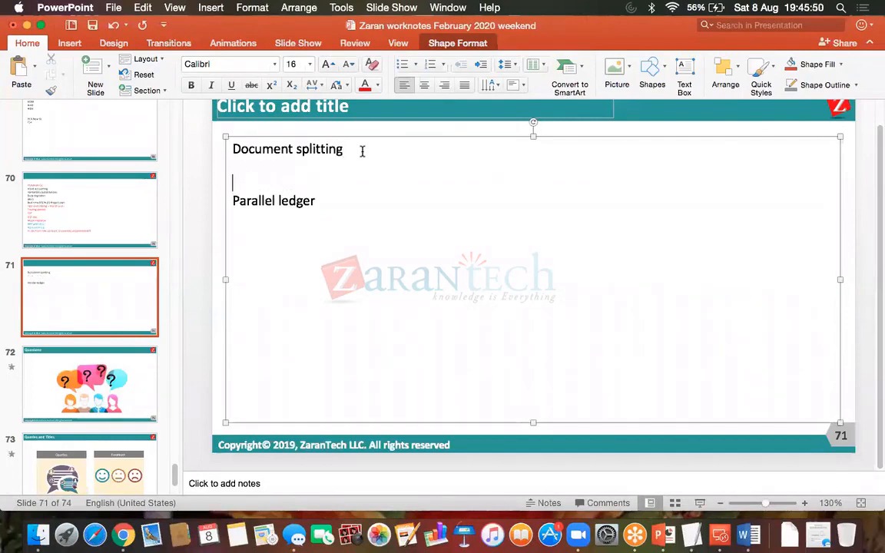
{"action": "type", "text": "classify "}
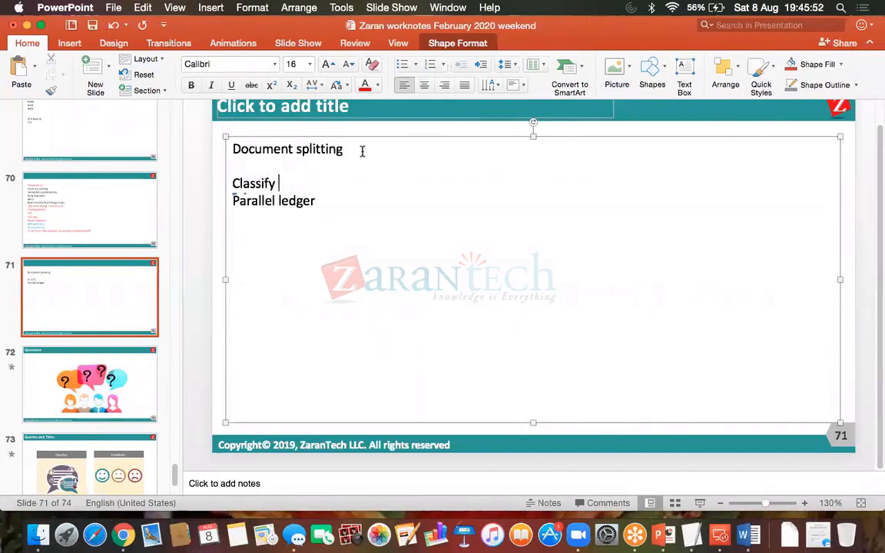
{"action": "type", "text": "GL accounts "}
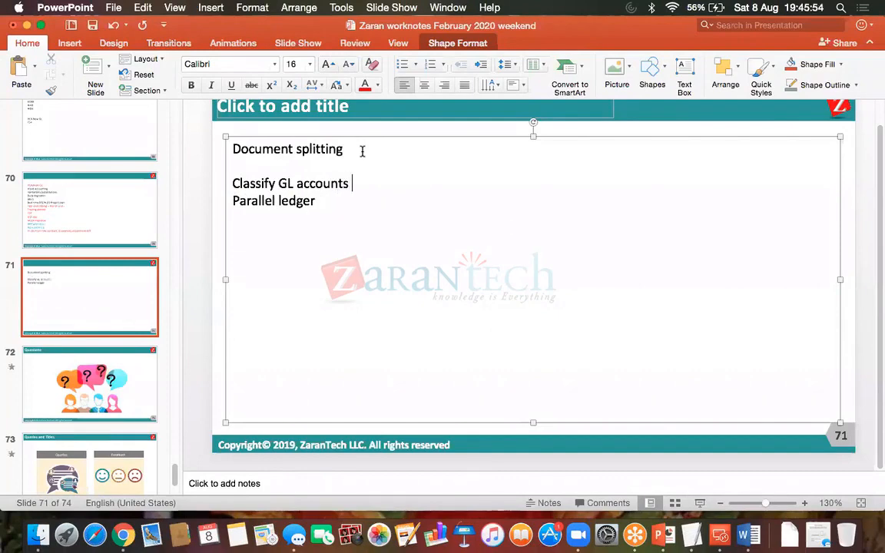
{"action": "type", "text": "for DS"}
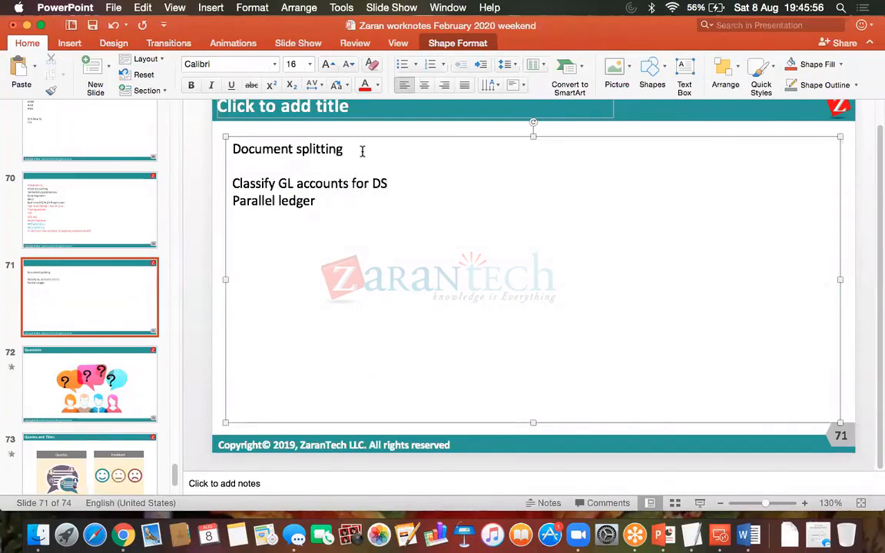
Step: Insert blank lines between "Classify GL accounts for DS" and "Parallel ledger" on slide 71 and save the presentation
{"action": "key", "text": "Return"}
{"action": "key", "text": "Return"}
{"action": "key", "text": "Return"}
{"action": "key", "text": "super+s"}
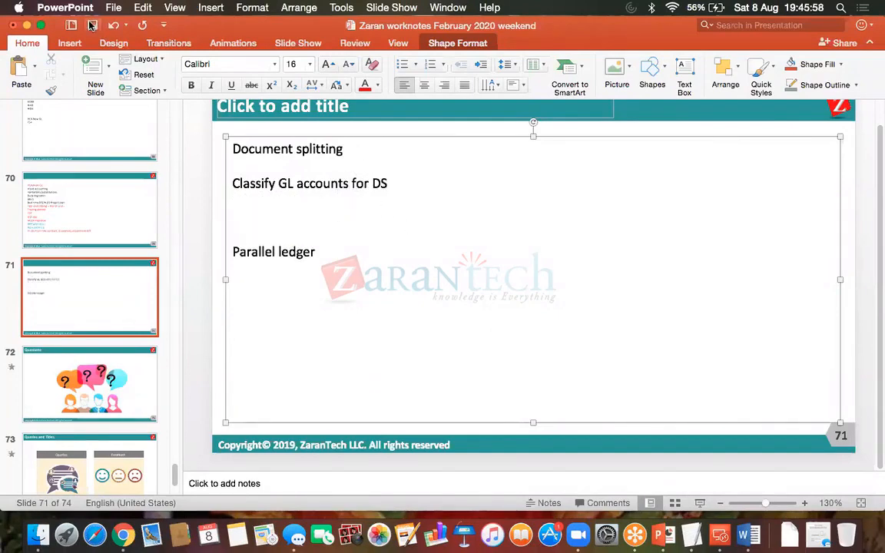
Step: Switch to the SAP remote session, leave the G/L account classification and open the Classify Document Types for Document Splitting activity
{"action": "left_click", "coordinate": [719, 536]}
{"action": "double_click", "coordinate": [289, 189]}
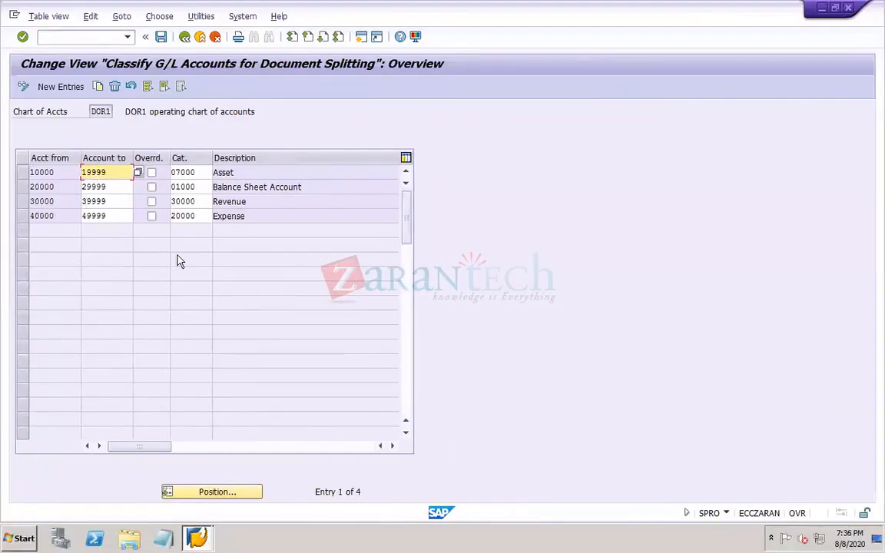
{"action": "mouse_move", "coordinate": [517, 13]}
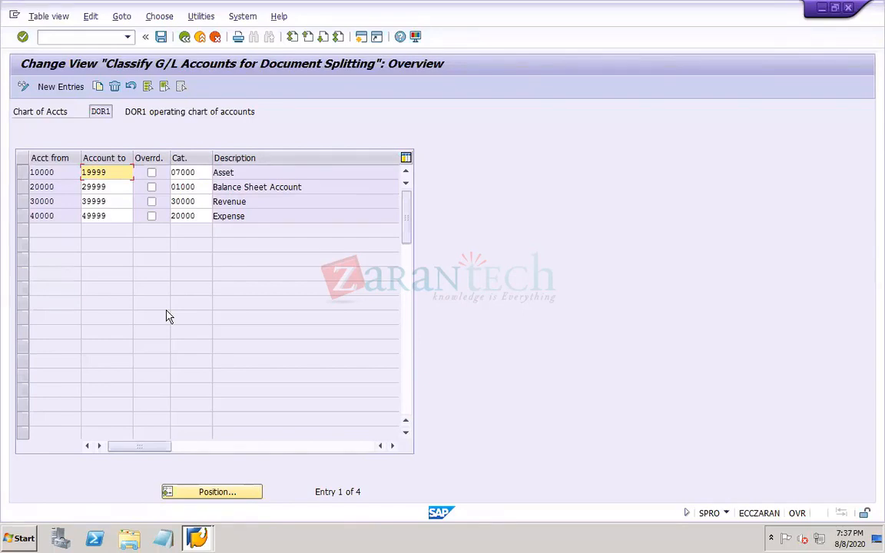
{"action": "left_click", "coordinate": [185, 36]}
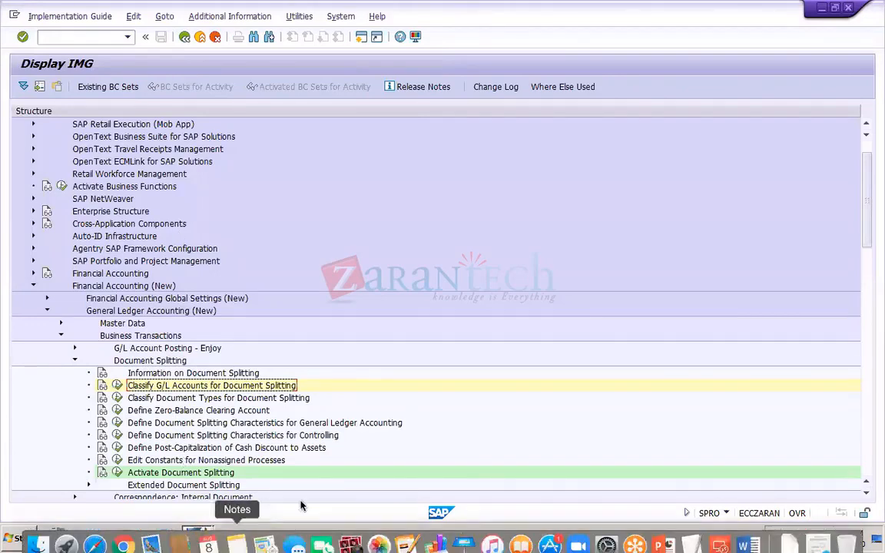
{"action": "left_click", "coordinate": [118, 399]}
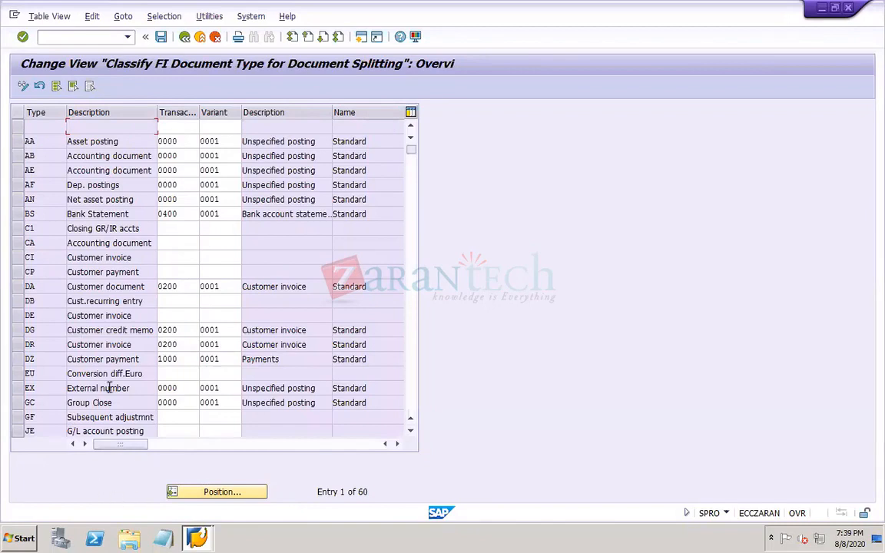
Step: Look up document type SA in the list, examine its business transaction assignment and return to the IMG structure
{"action": "left_click", "coordinate": [211, 495]}
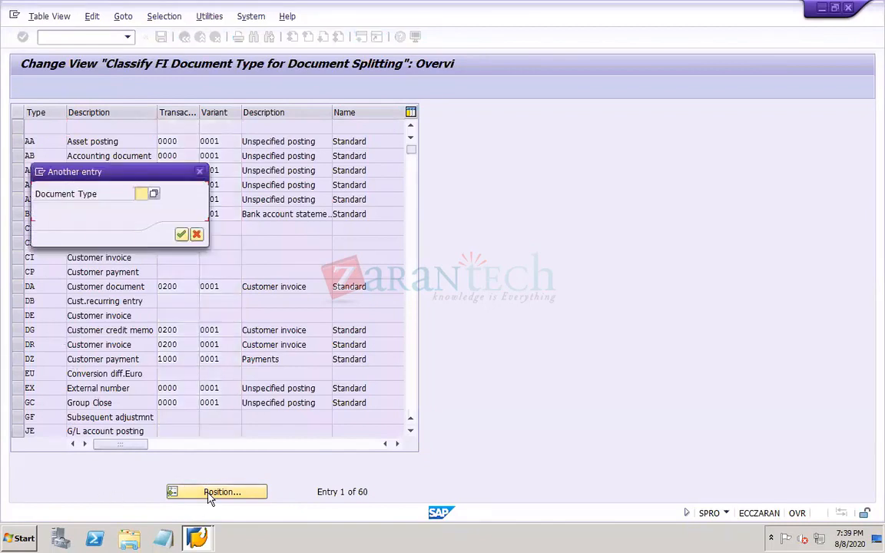
{"action": "type", "text": "SA"}
{"action": "key", "text": "Return"}
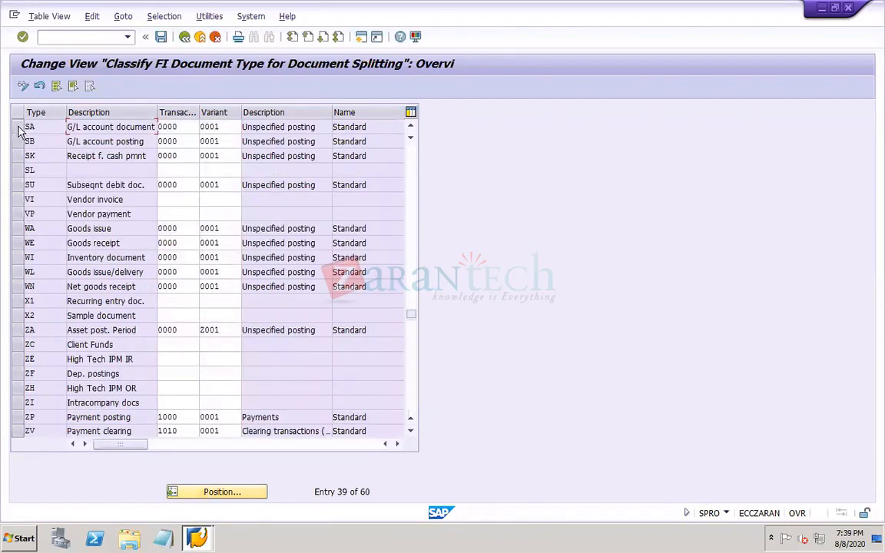
{"action": "left_click", "coordinate": [17, 129]}
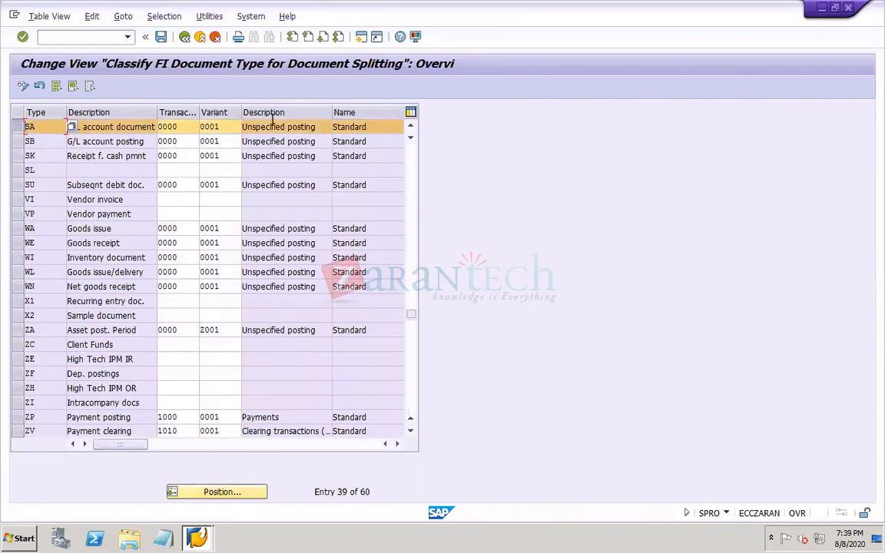
{"action": "left_click", "coordinate": [170, 124]}
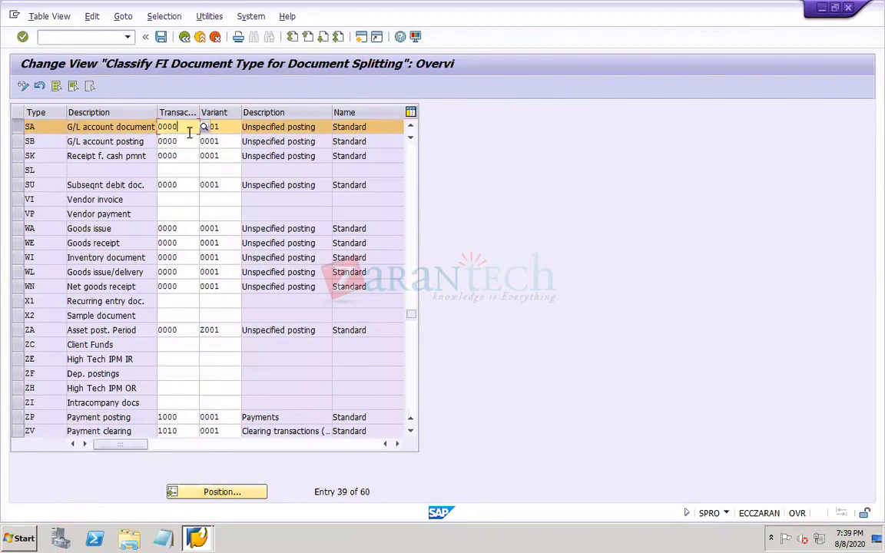
{"action": "left_click", "coordinate": [184, 39]}
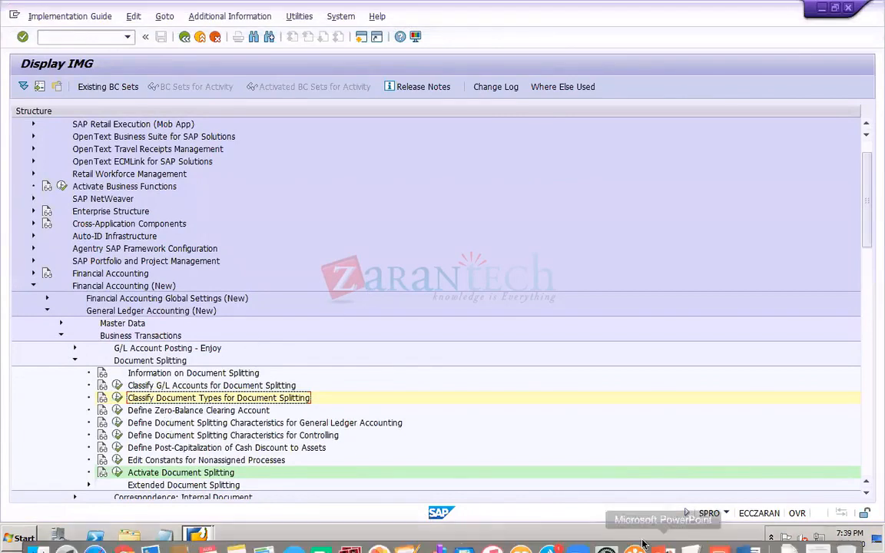
Step: Switch to PowerPoint, add "Classify the document types" below "Classify GL accounts for DS" followed by a new line, and save
{"action": "left_click", "coordinate": [666, 543]}
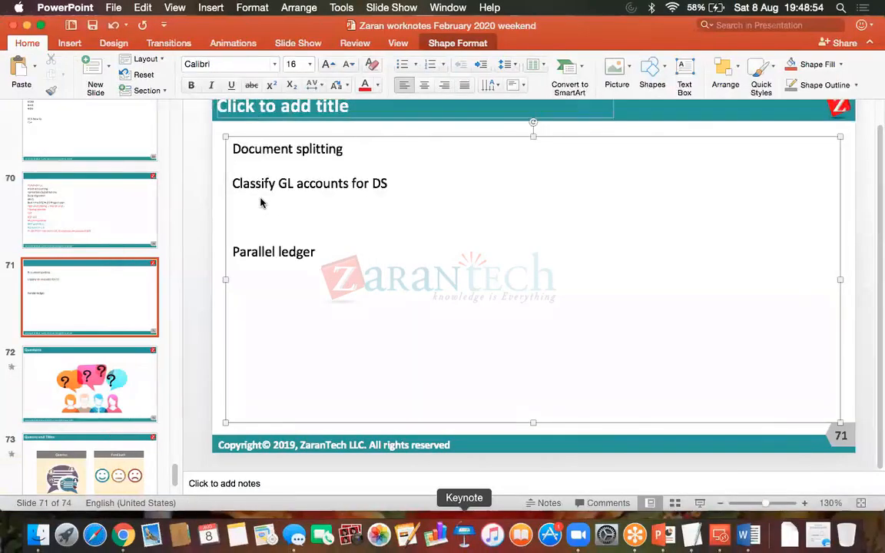
{"action": "left_click", "coordinate": [260, 202]}
{"action": "type", "text": "Classifu"}
{"action": "key", "text": "BackSpace"}
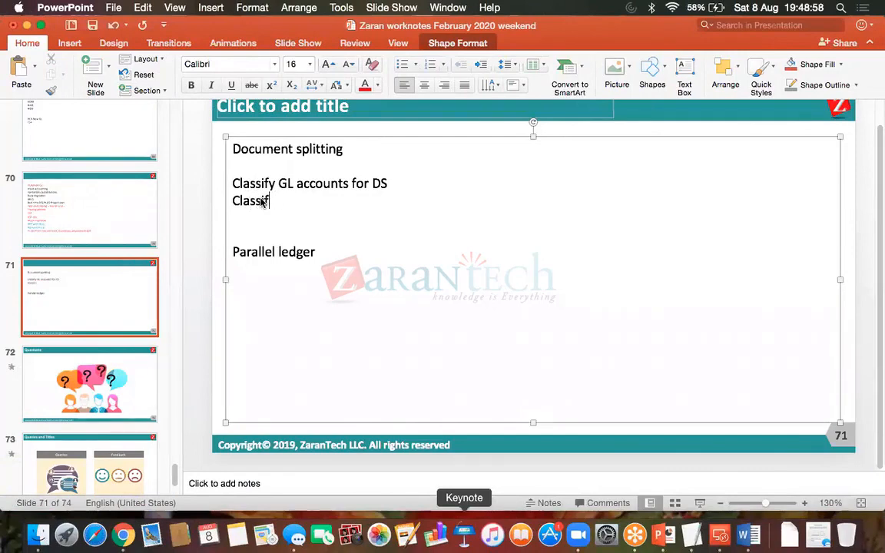
{"action": "type", "text": "y the document types"}
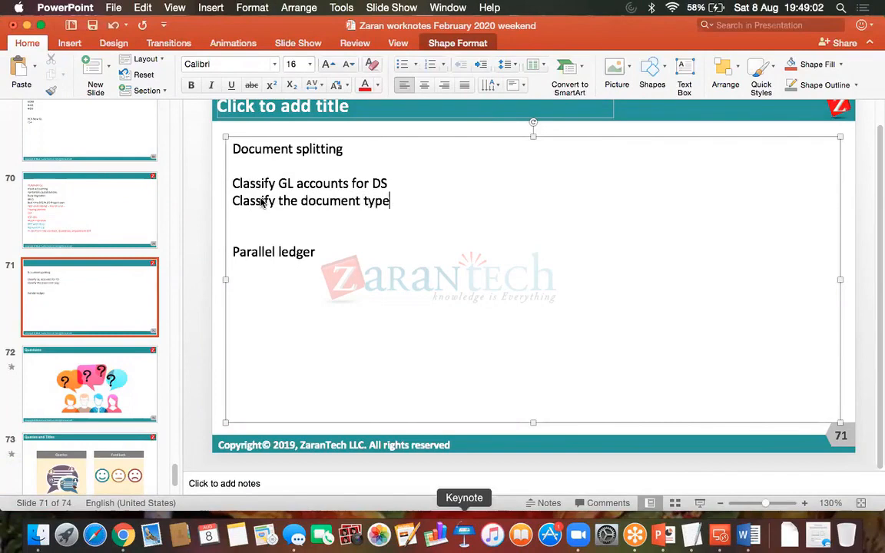
{"action": "key", "text": "Return"}
{"action": "left_click", "coordinate": [93, 25]}
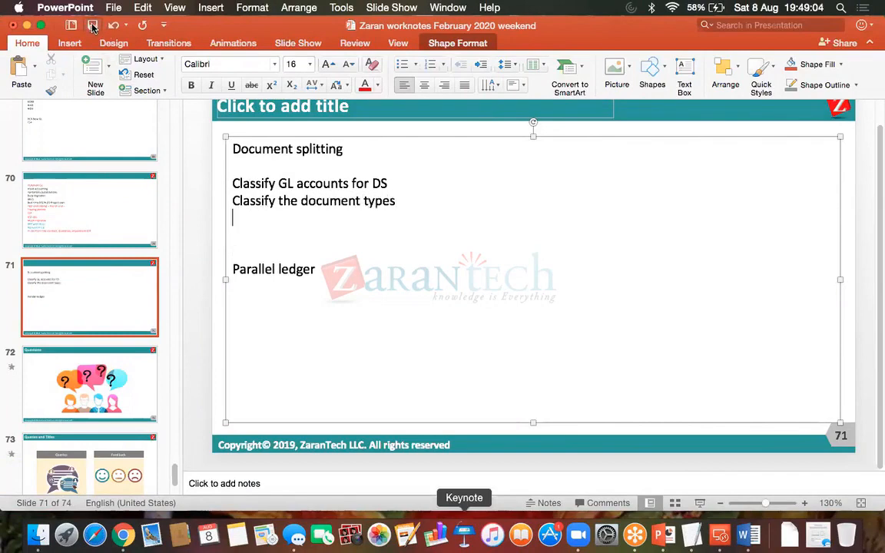
Step: Switch to the SAP remote session and open the Define Zero-Balance Clearing Account activity
{"action": "left_click", "coordinate": [718, 537]}
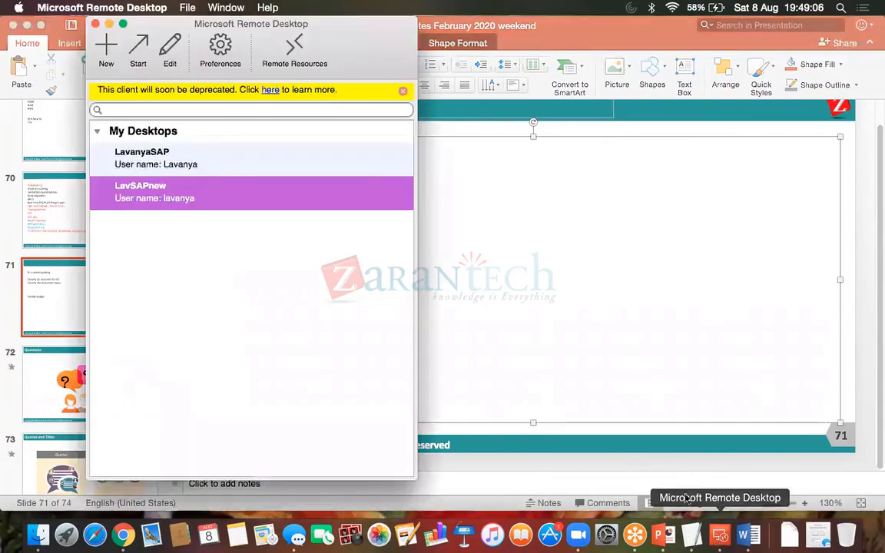
{"action": "double_click", "coordinate": [348, 191]}
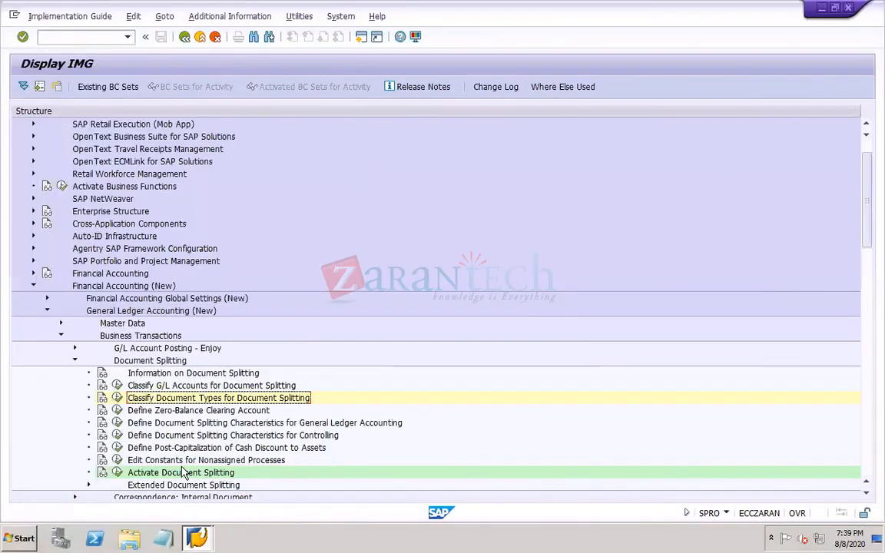
{"action": "left_click", "coordinate": [116, 411]}
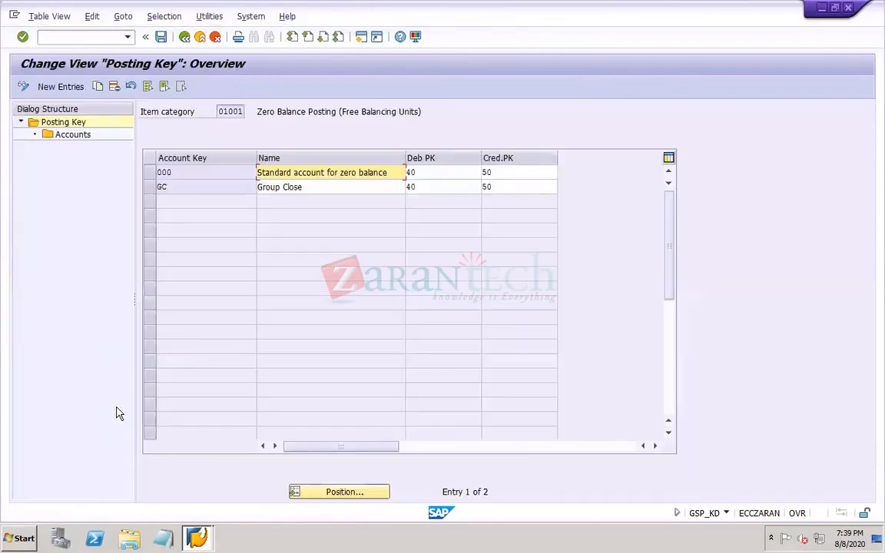
Step: Switch to PowerPoint, add "Zero balancing clearing" below "Classify the document types" and save the presentation
{"action": "mouse_move", "coordinate": [559, 540]}
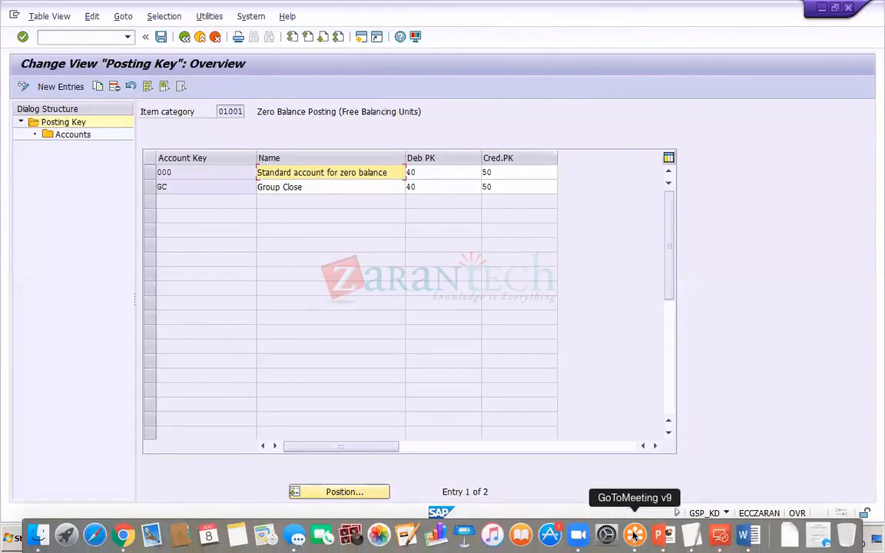
{"action": "left_click", "coordinate": [658, 541]}
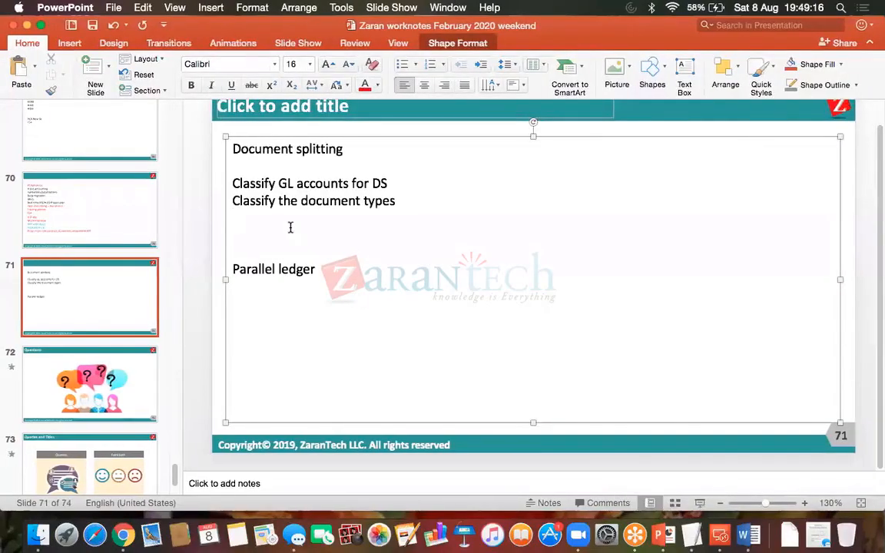
{"action": "type", "text": "Zero clear"}
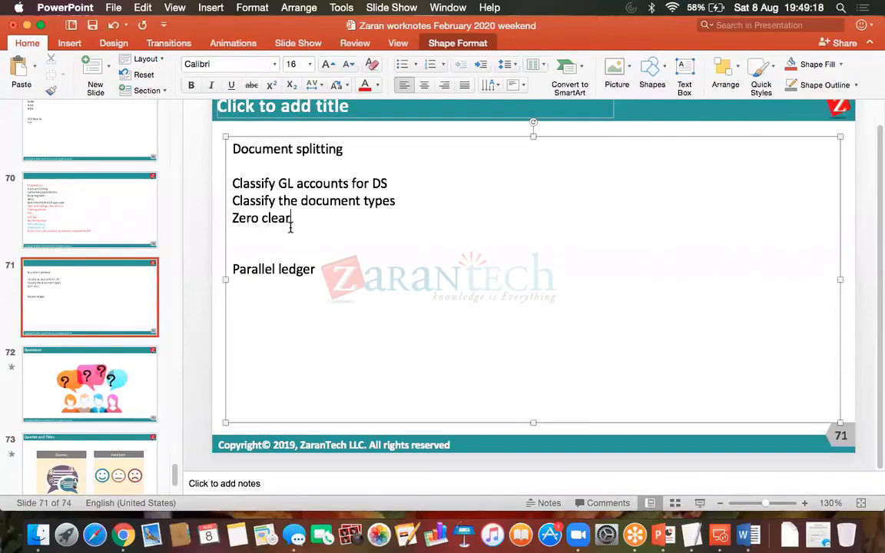
{"action": "type", "text": "ing"}
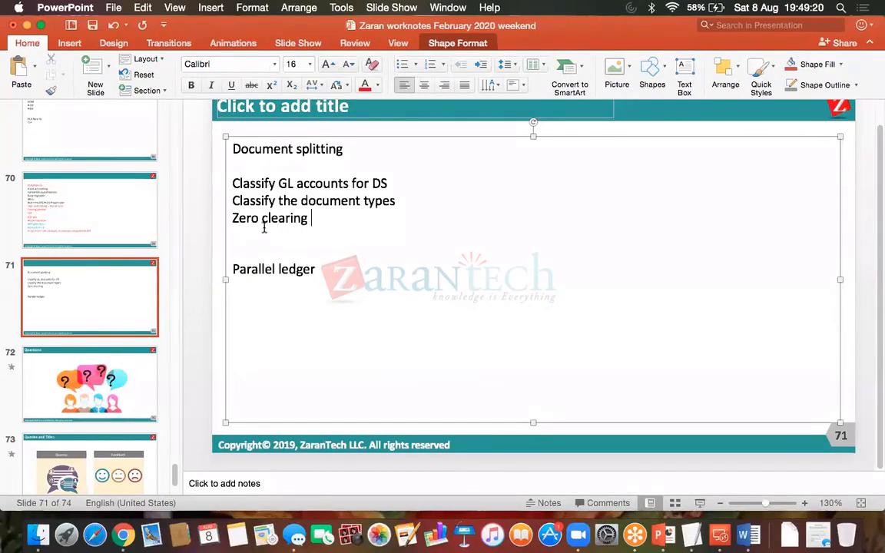
{"action": "left_click", "coordinate": [261, 218]}
{"action": "type", "text": "balanc"}
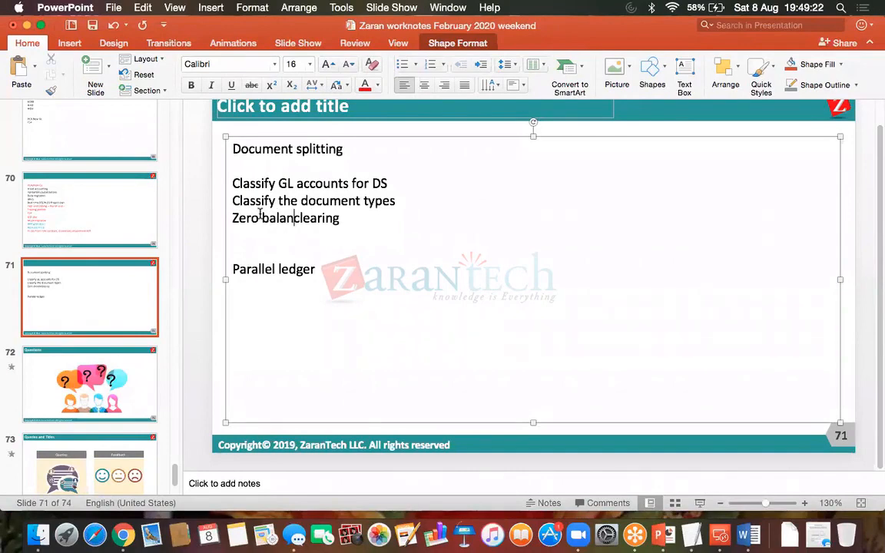
{"action": "type", "text": "ing c"}
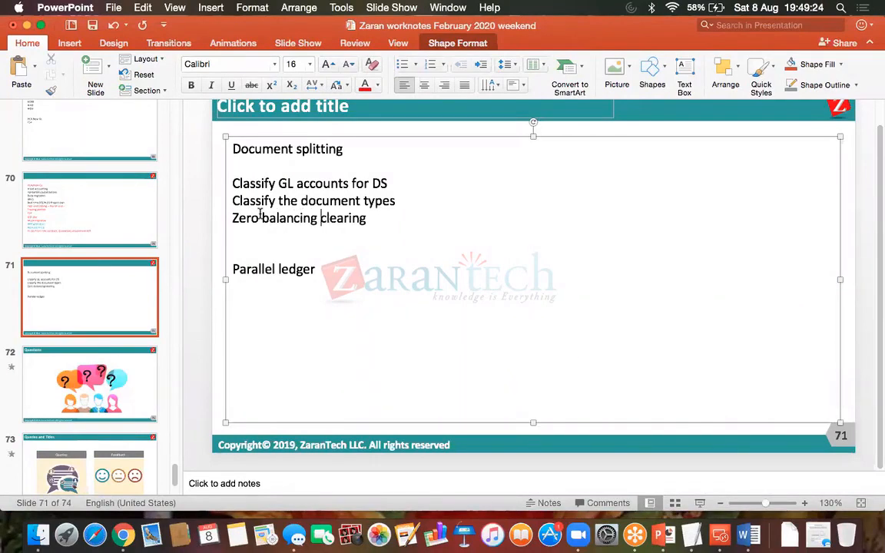
{"action": "left_click", "coordinate": [90, 26]}
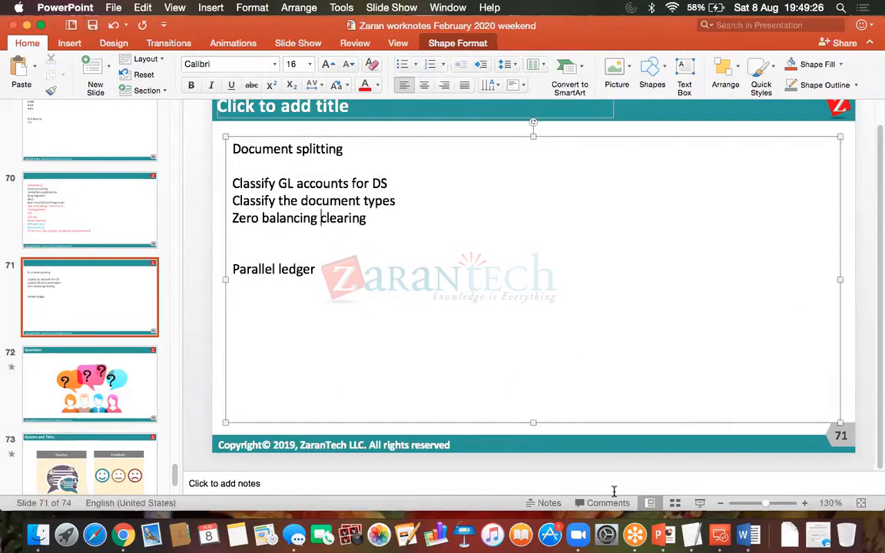
Step: Switch to the SAP remote session and start transaction FS00 in a new session
{"action": "left_click", "coordinate": [719, 535]}
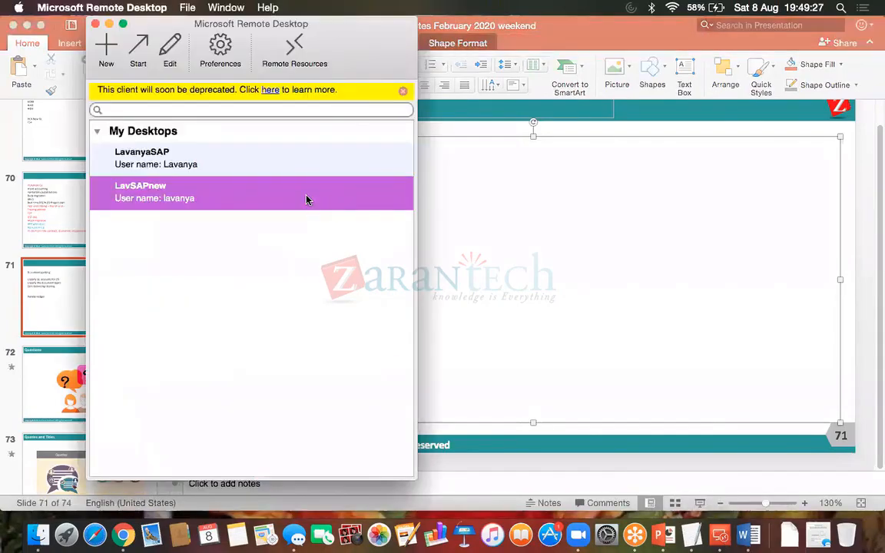
{"action": "double_click", "coordinate": [306, 198]}
{"action": "type", "text": "/"}
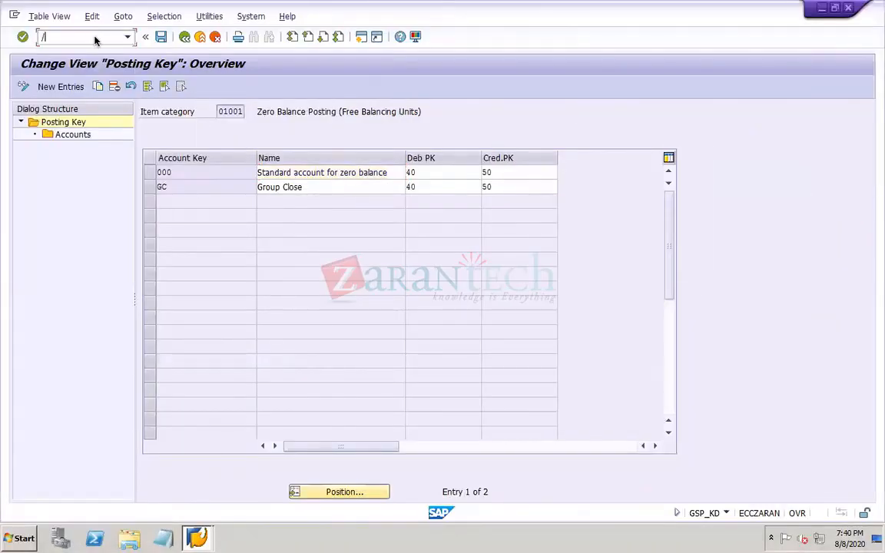
{"action": "type", "text": "ofs0"}
{"action": "key", "text": "Return"}
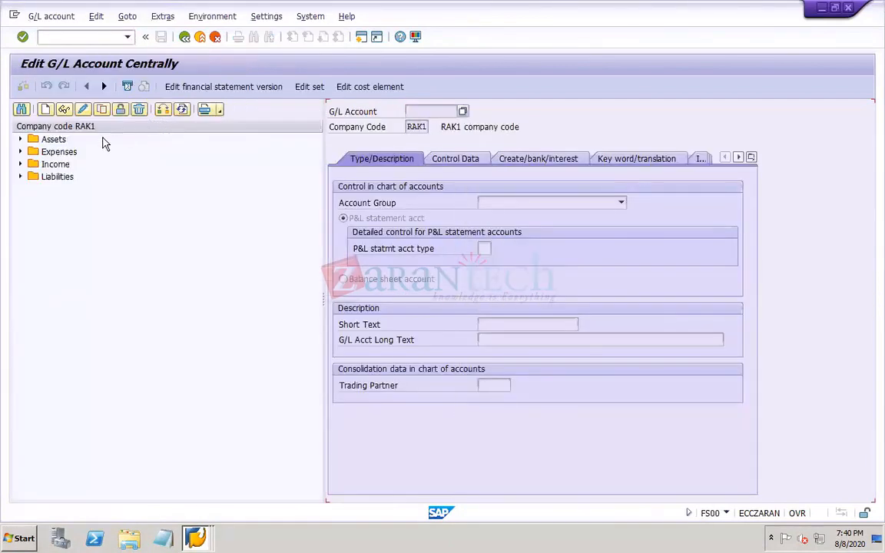
Step: Change the company code of the G/L account list to DOR1 and expand its Liabilities accounts
{"action": "left_click", "coordinate": [162, 111]}
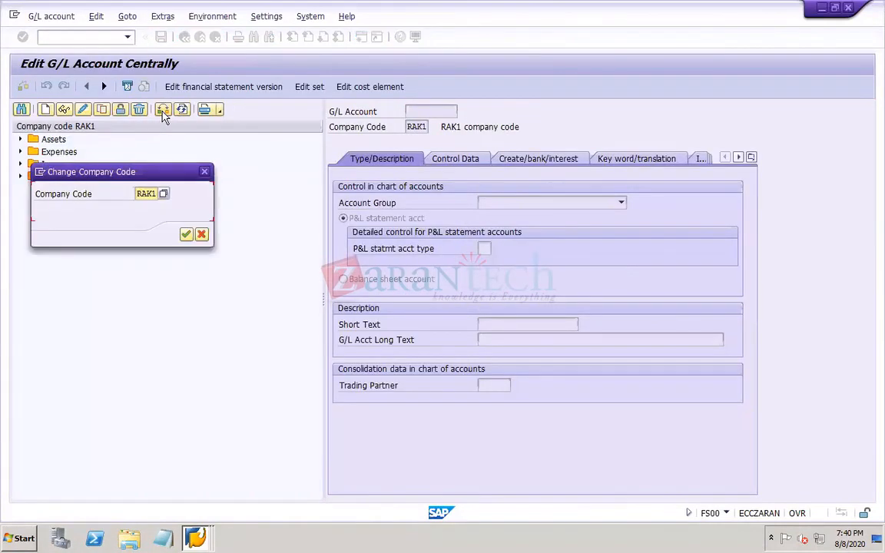
{"action": "type", "text": "DOR1"}
{"action": "key", "text": "Return"}
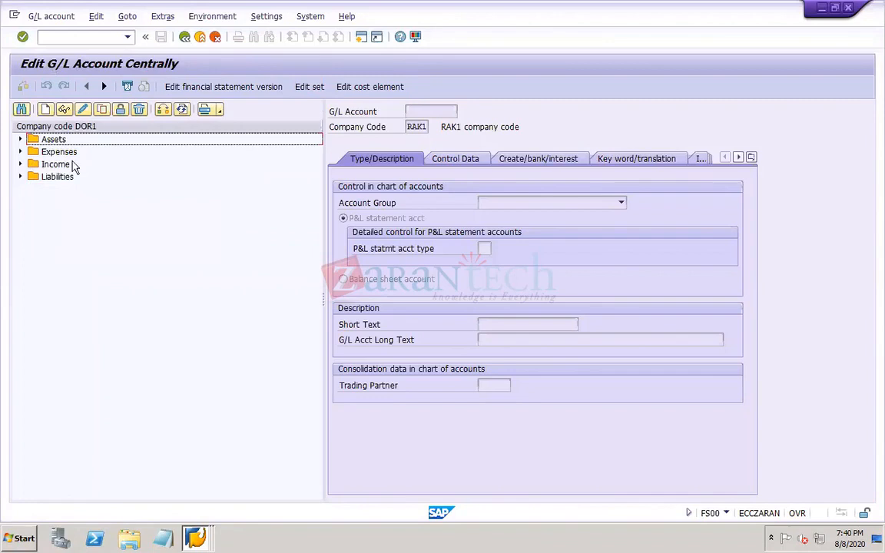
{"action": "left_click", "coordinate": [20, 177]}
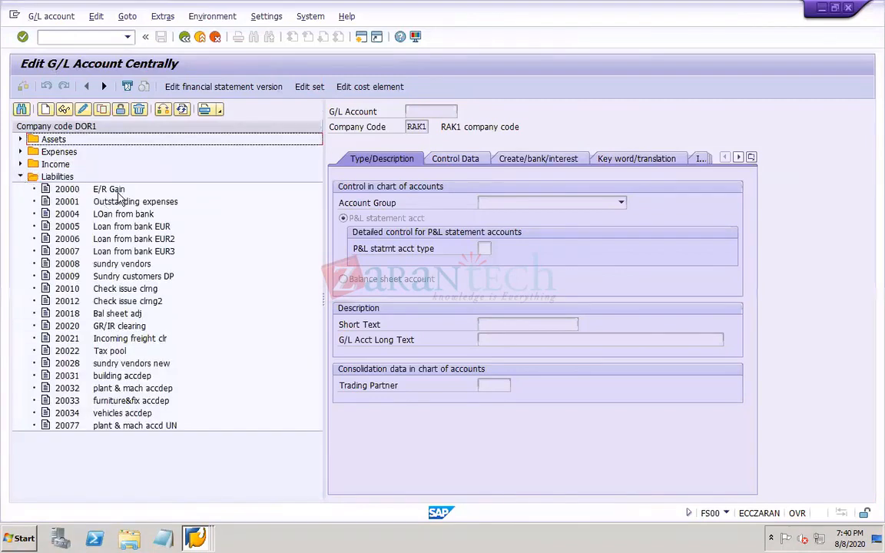
Step: Copy G/L account 20001 Outstanding expenses to new G/L account 20080 in company code DOR1
{"action": "left_click", "coordinate": [116, 190]}
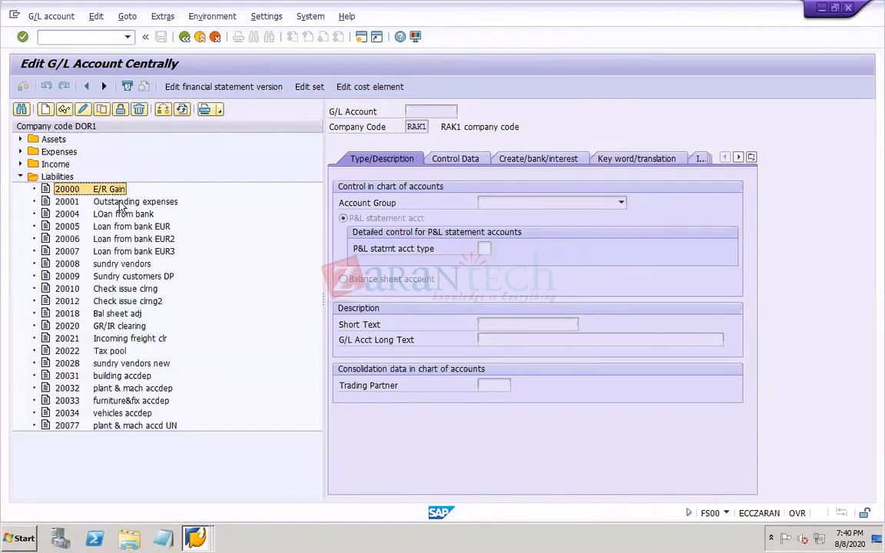
{"action": "left_click", "coordinate": [121, 206]}
{"action": "left_click", "coordinate": [101, 109]}
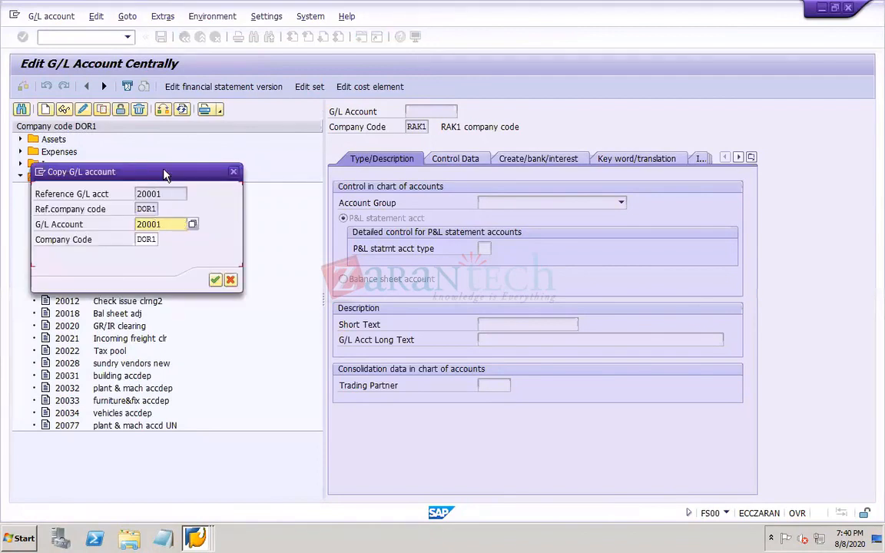
{"action": "left_click_drag", "start_coordinate": [164, 176], "coordinate": [448, 166]}
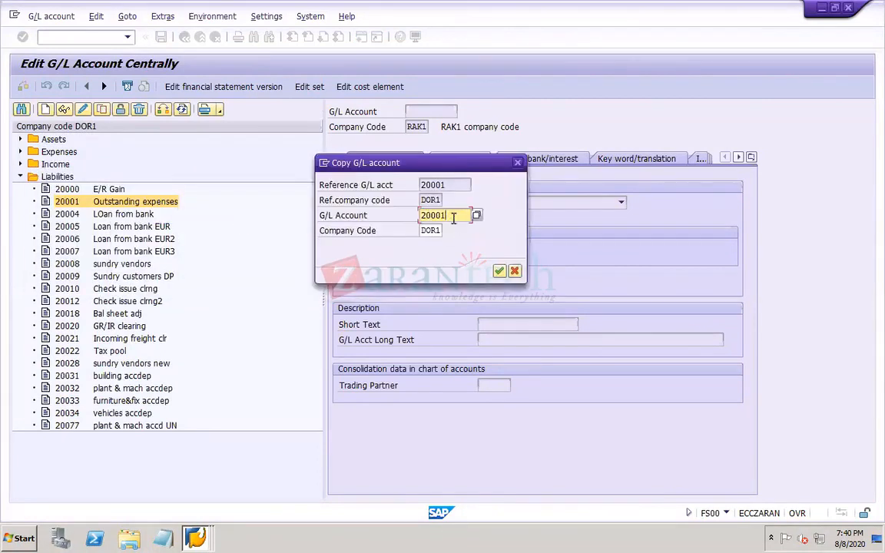
{"action": "key", "text": "BackSpace"}
{"action": "key", "text": "BackSpace"}
{"action": "type", "text": "80"}
{"action": "key", "text": "Return"}
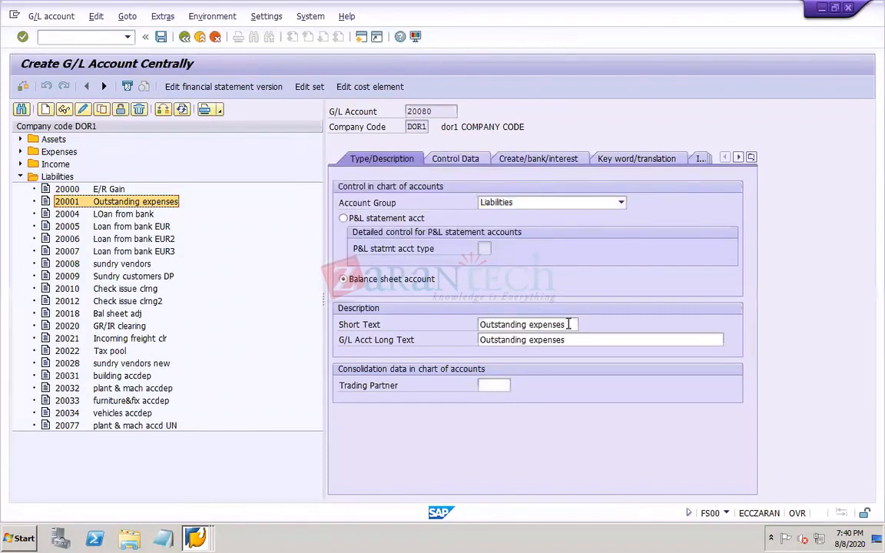
Step: Set both the short text and the G/L account long text of new account 20080 to "Zero balancing"
{"action": "left_click_drag", "start_coordinate": [568, 325], "coordinate": [436, 318]}
{"action": "type", "text": "Zero"}
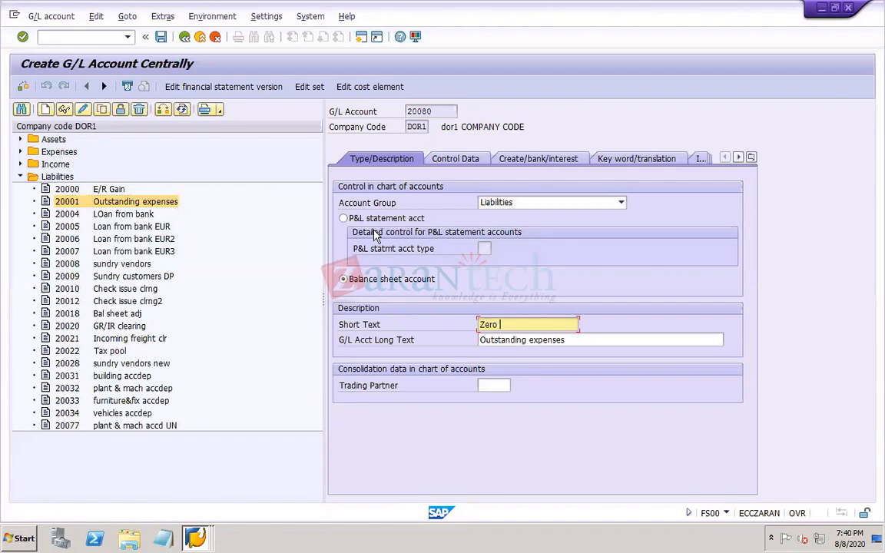
{"action": "type", "text": " balancing"}
{"action": "left_click_drag", "start_coordinate": [538, 325], "coordinate": [443, 331]}
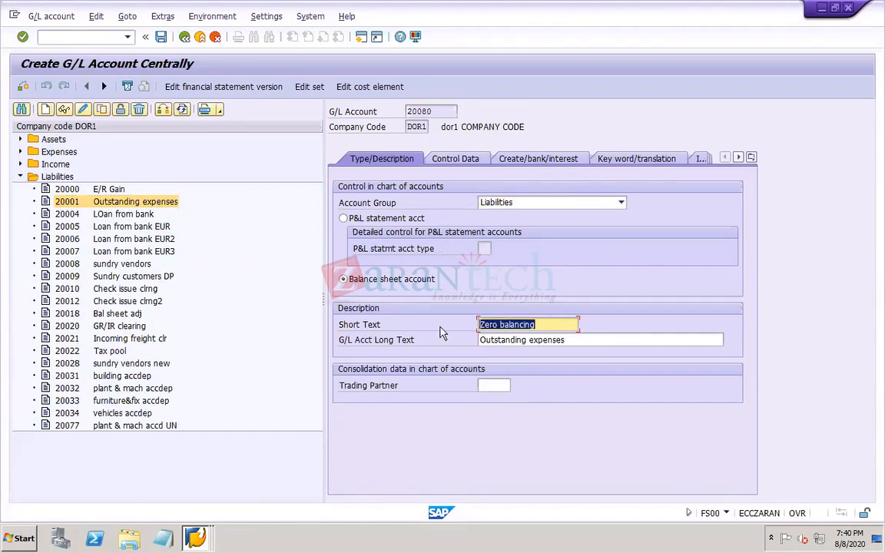
{"action": "key", "text": "ctrl+c"}
{"action": "left_click", "coordinate": [480, 340]}
{"action": "key", "text": "ctrl+v"}
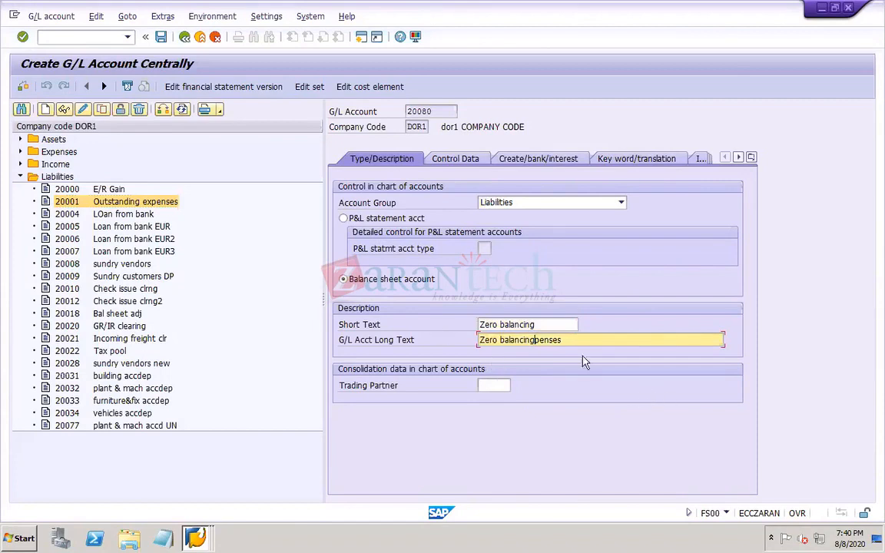
{"action": "left_click_drag", "start_coordinate": [563, 339], "coordinate": [542, 343]}
{"action": "key", "text": "Delete"}
Step: Clear the exchange rate difference key in the account's control data, review its document creation settings and save the account
{"action": "left_click", "coordinate": [464, 159]}
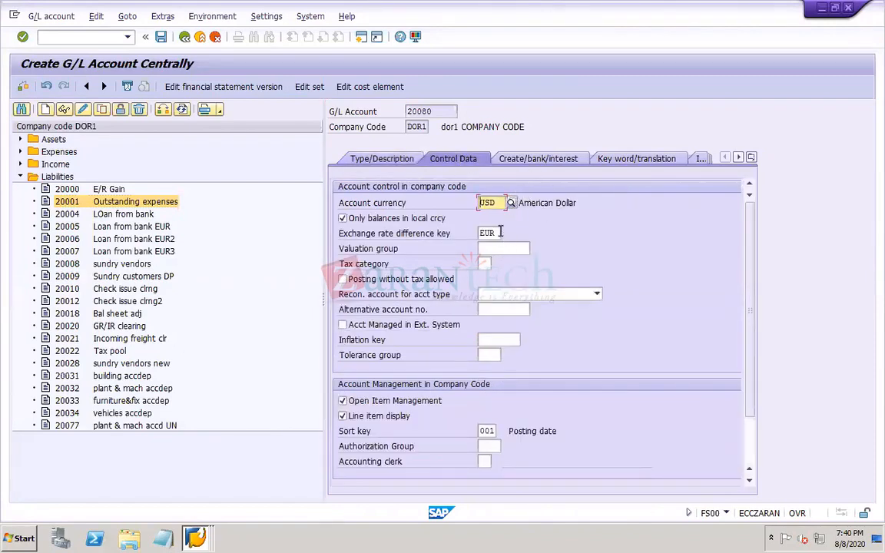
{"action": "left_click", "coordinate": [498, 232]}
{"action": "key", "text": "BackSpace"}
{"action": "key", "text": "BackSpace"}
{"action": "key", "text": "BackSpace"}
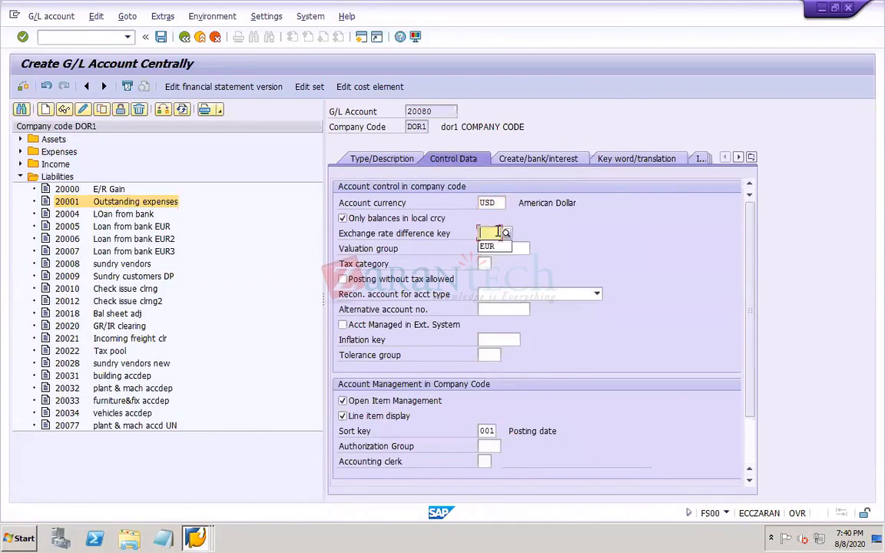
{"action": "left_click", "coordinate": [661, 253]}
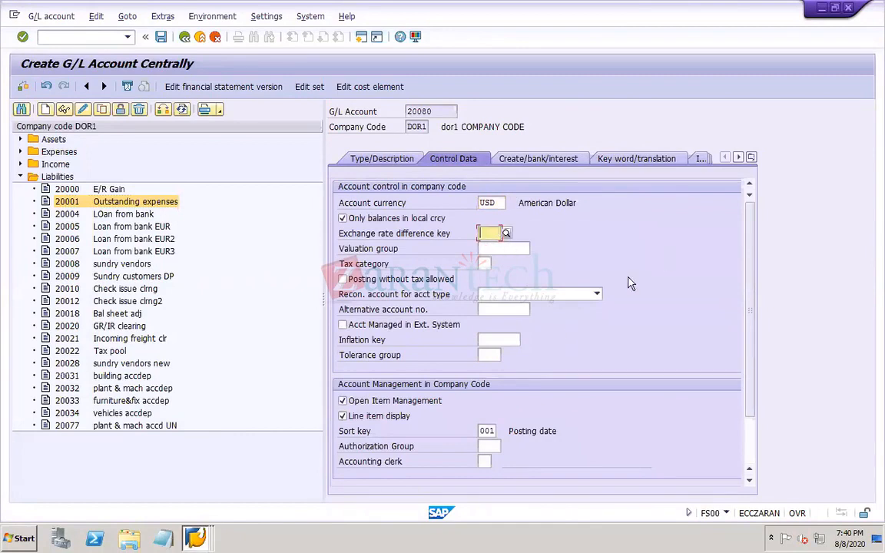
{"action": "left_click", "coordinate": [538, 159]}
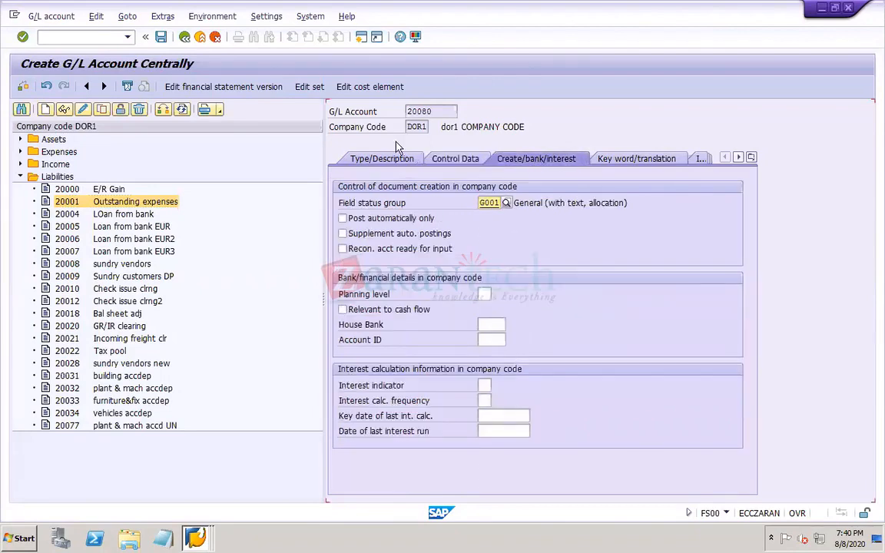
{"action": "left_click", "coordinate": [159, 36]}
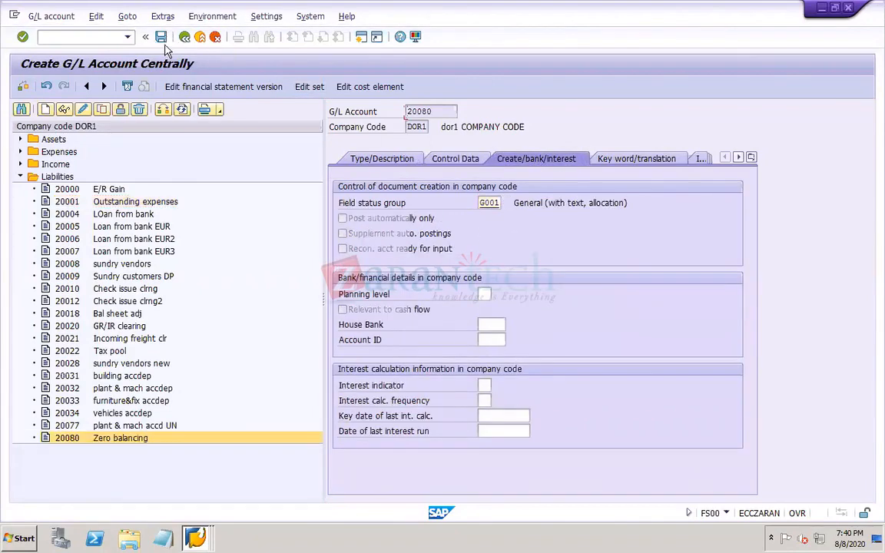
Step: Return to the Posting Key session and open the Accounts of account key 000 for chart of accounts DOR1
{"action": "left_click", "coordinate": [195, 538]}
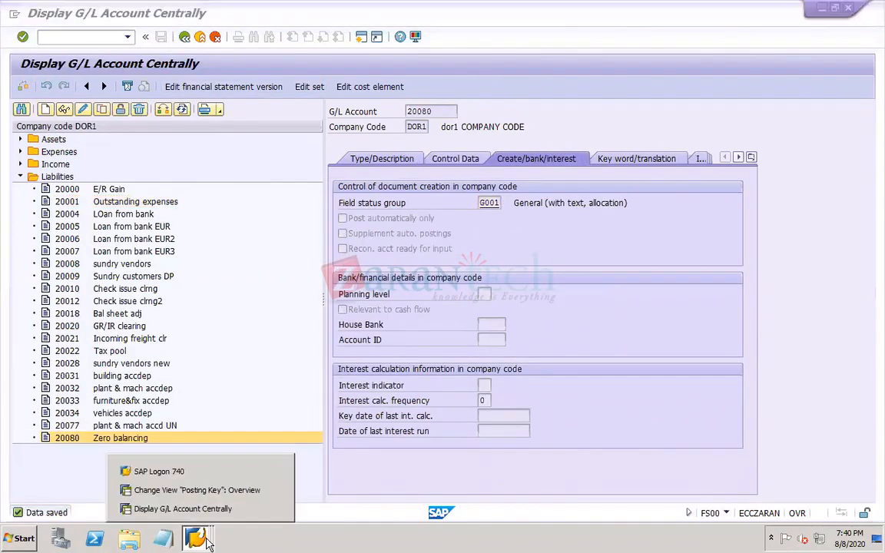
{"action": "left_click", "coordinate": [192, 490]}
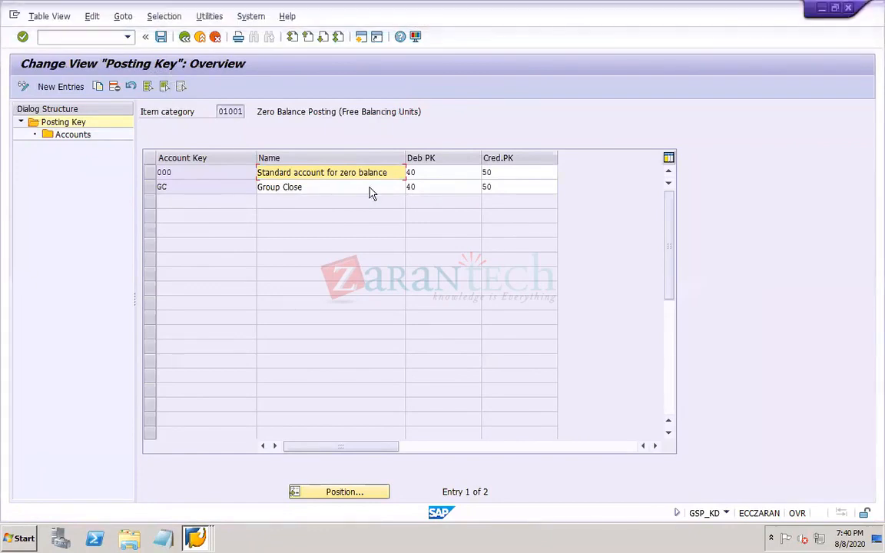
{"action": "left_click", "coordinate": [149, 172]}
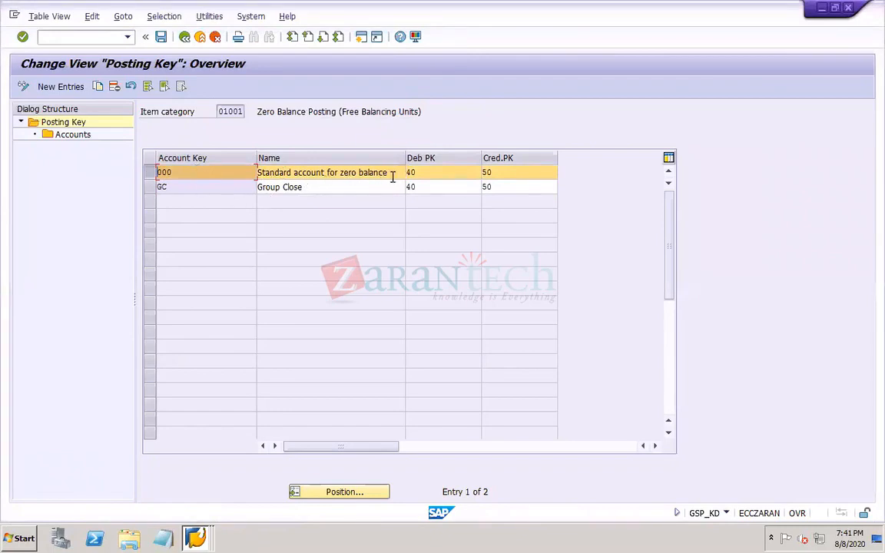
{"action": "left_click", "coordinate": [451, 174]}
{"action": "left_click", "coordinate": [525, 173]}
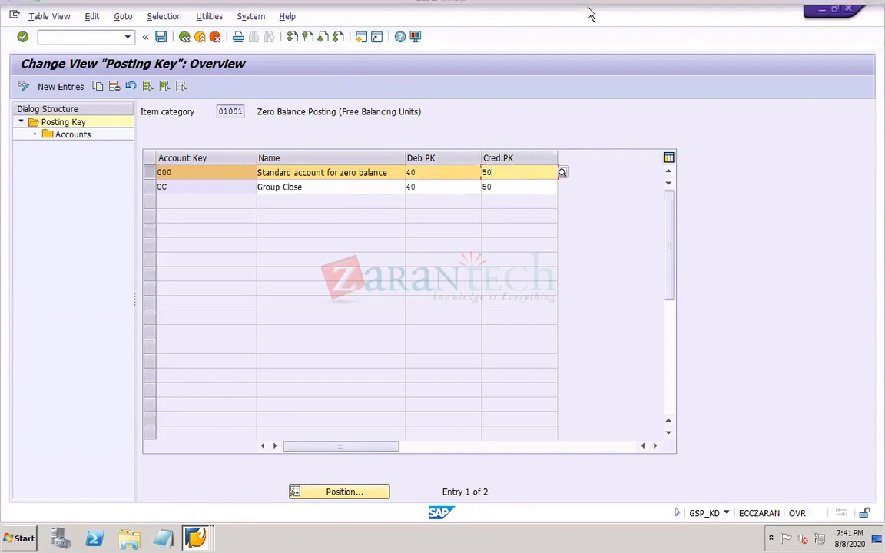
{"action": "double_click", "coordinate": [74, 135]}
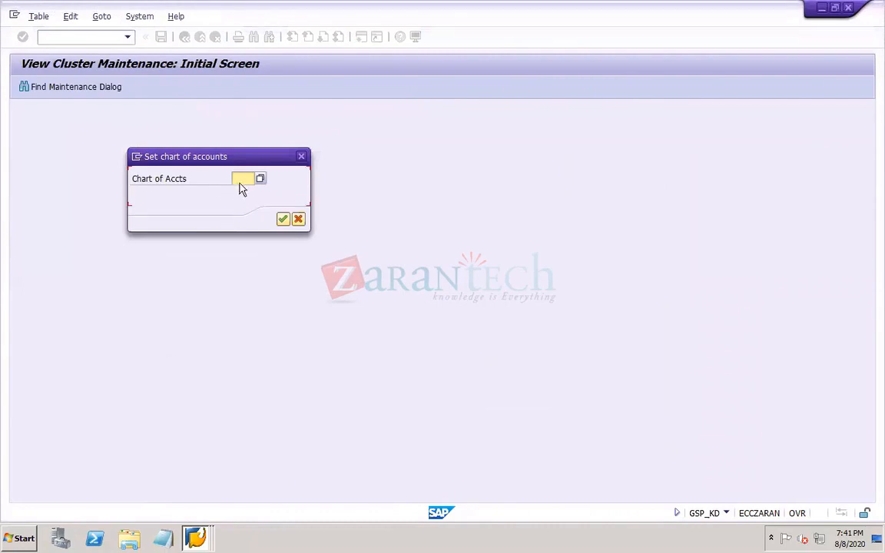
{"action": "left_click", "coordinate": [242, 177]}
{"action": "type", "text": "dor1"}
{"action": "left_click", "coordinate": [282, 219]}
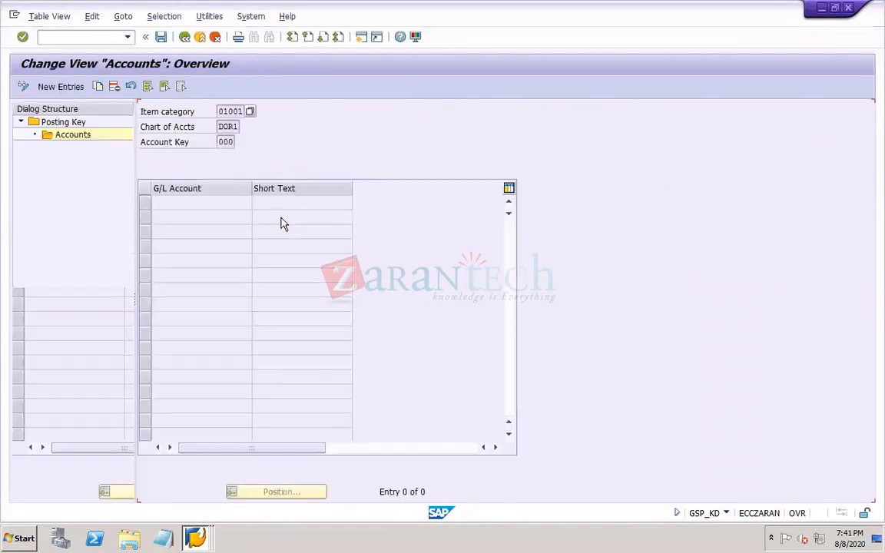
Step: Assign G/L account 20080 to account key 000 as a new entry and save it to the proposed customizing request
{"action": "left_click", "coordinate": [62, 86]}
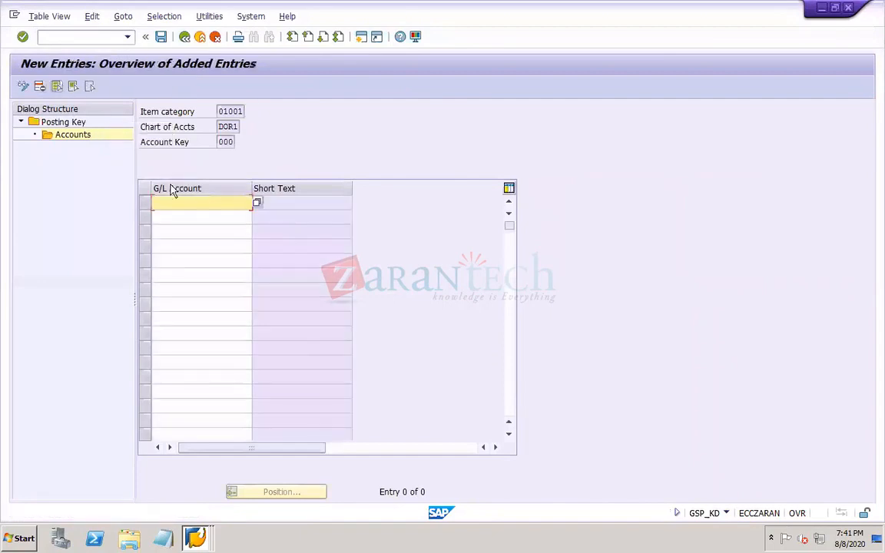
{"action": "left_click", "coordinate": [257, 204]}
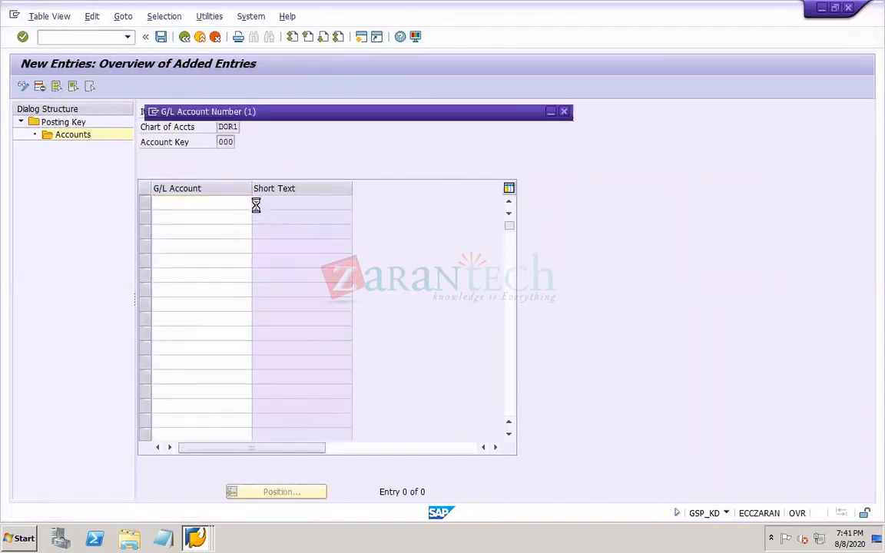
{"action": "key", "text": "Return"}
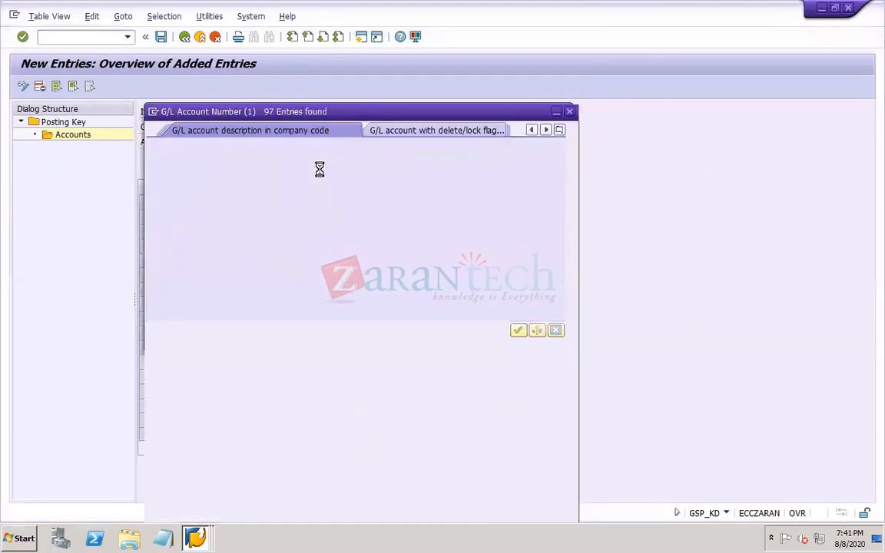
{"action": "left_click", "coordinate": [312, 77]}
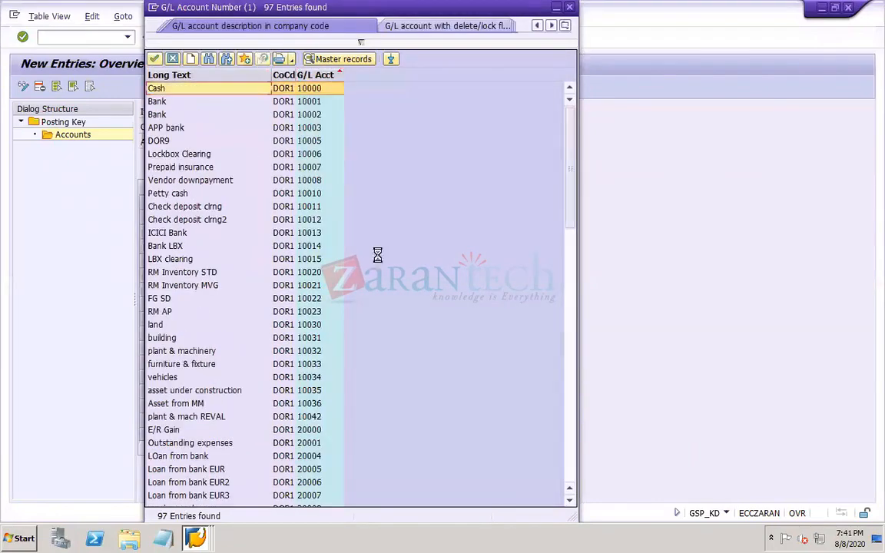
{"action": "left_click", "coordinate": [570, 463]}
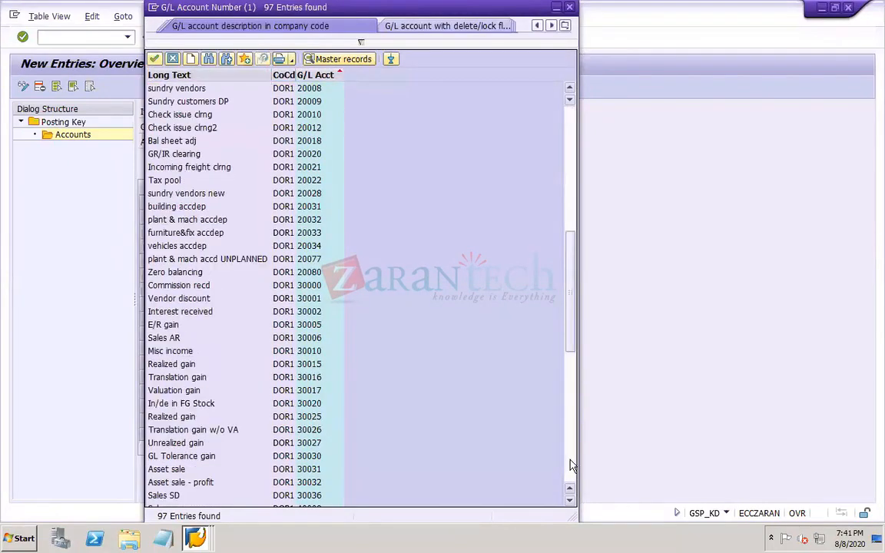
{"action": "double_click", "coordinate": [313, 276]}
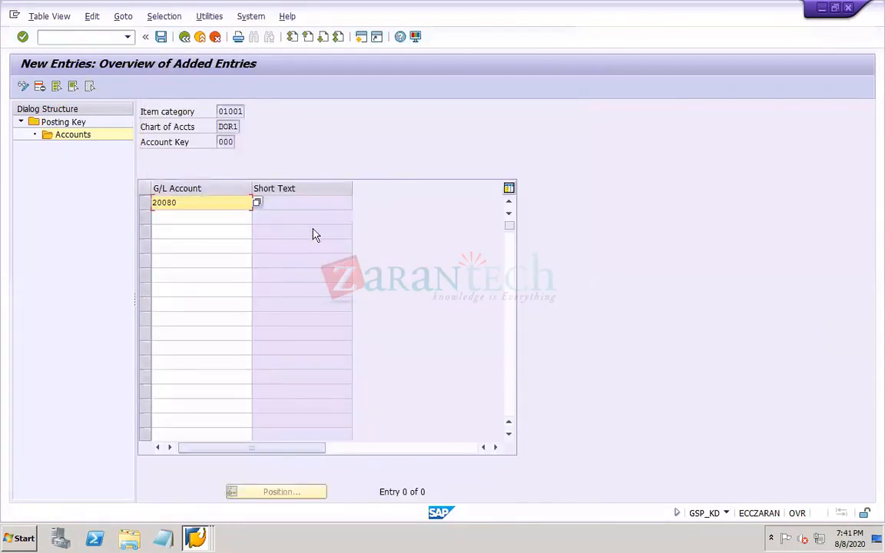
{"action": "key", "text": "Return"}
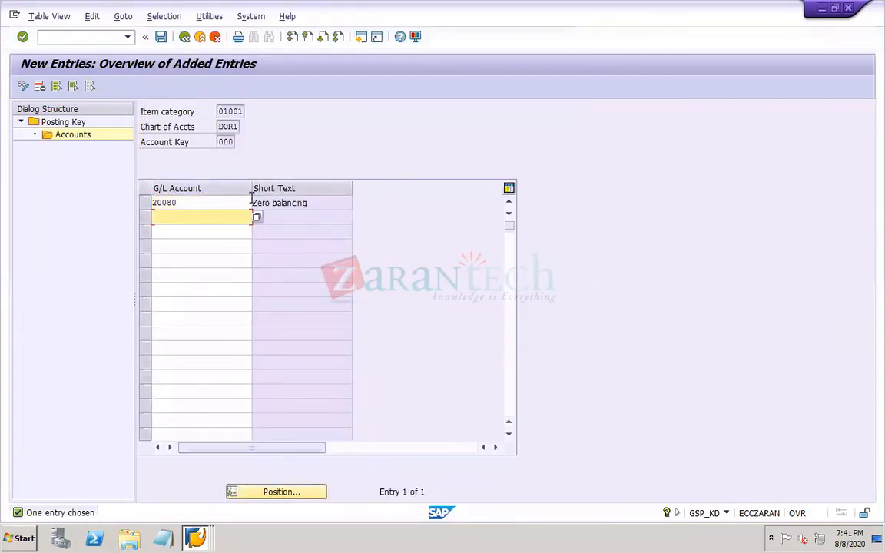
{"action": "left_click", "coordinate": [221, 142]}
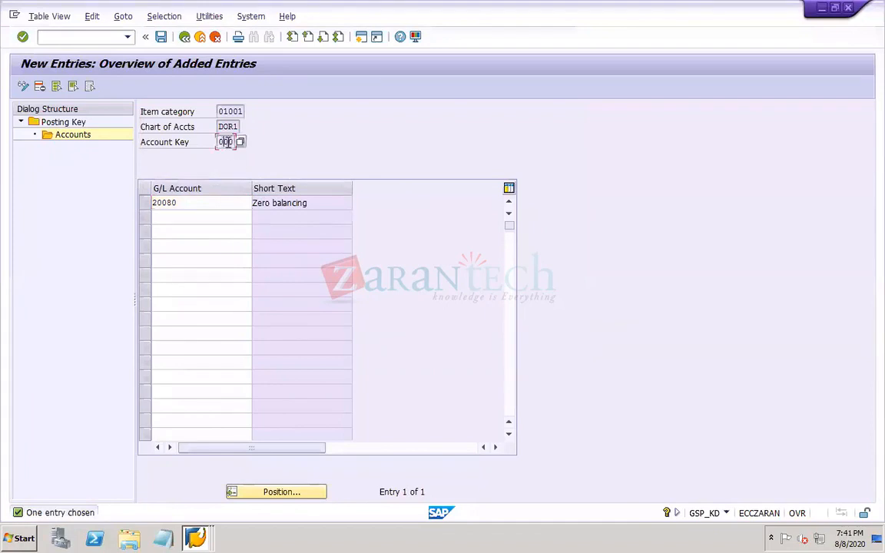
{"action": "left_click", "coordinate": [160, 36]}
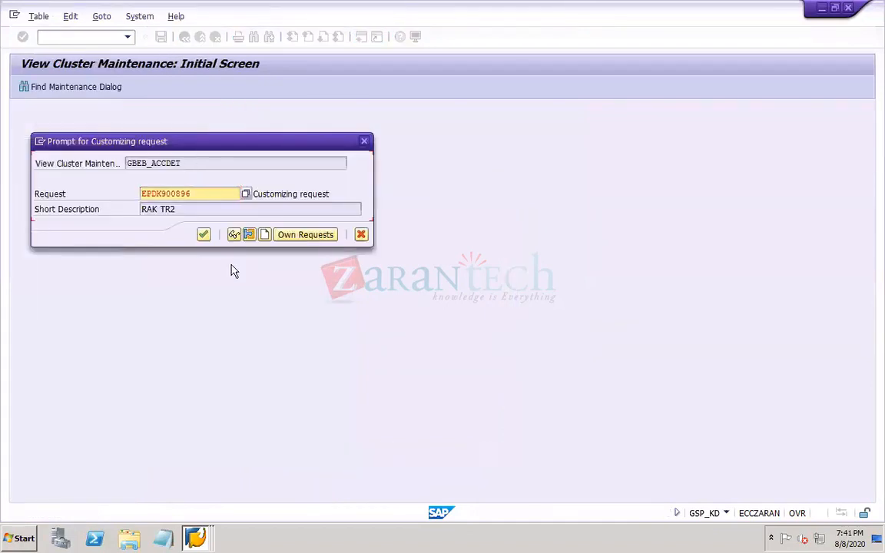
{"action": "left_click", "coordinate": [204, 234]}
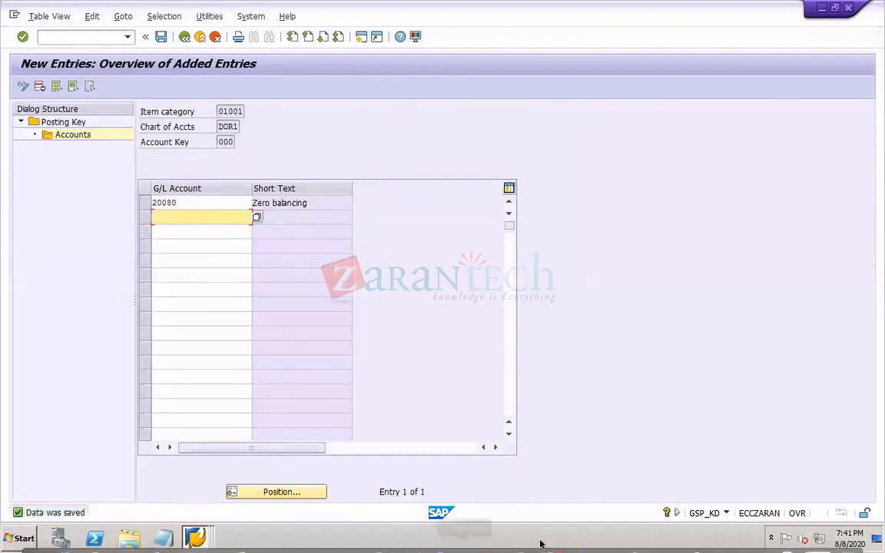
Step: Return to the IMG structure and open Define Document Splitting Characteristics for General Ledger Accounting
{"action": "mouse_move", "coordinate": [679, 542]}
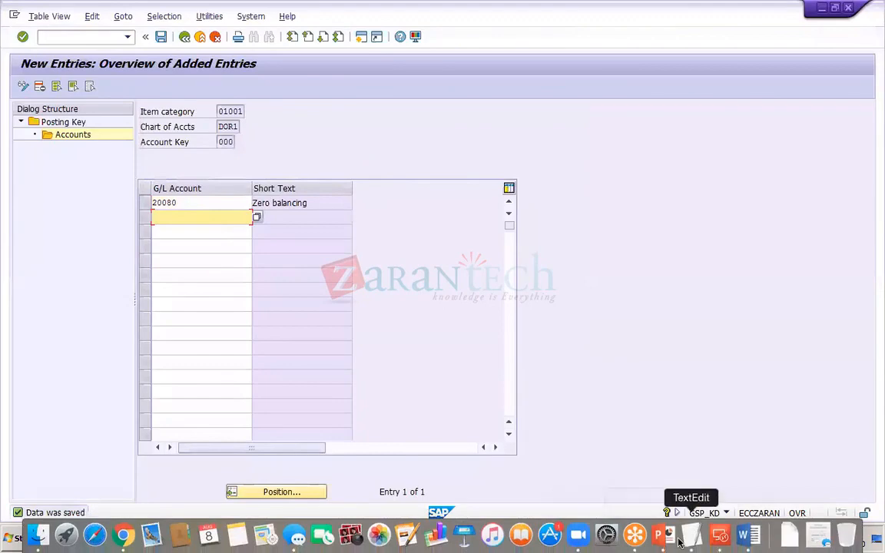
{"action": "left_click", "coordinate": [184, 37]}
{"action": "left_click", "coordinate": [184, 36]}
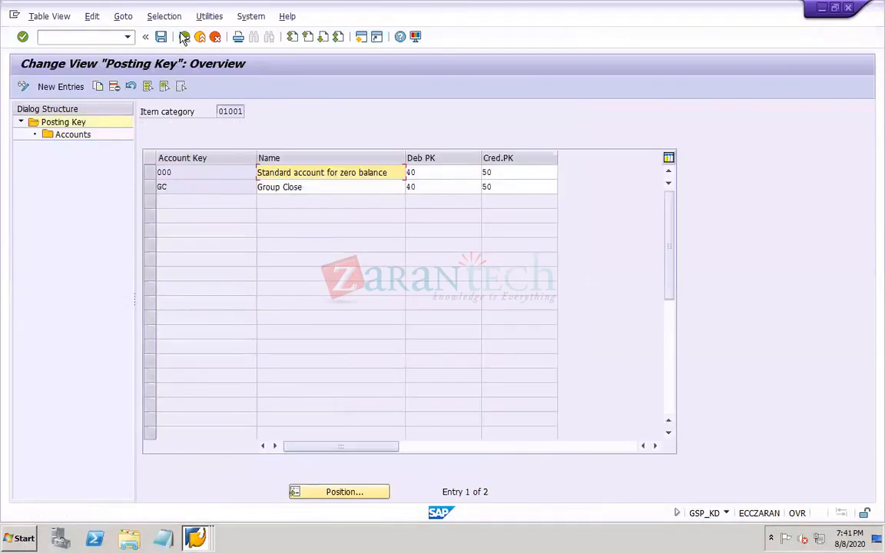
{"action": "left_click", "coordinate": [184, 36]}
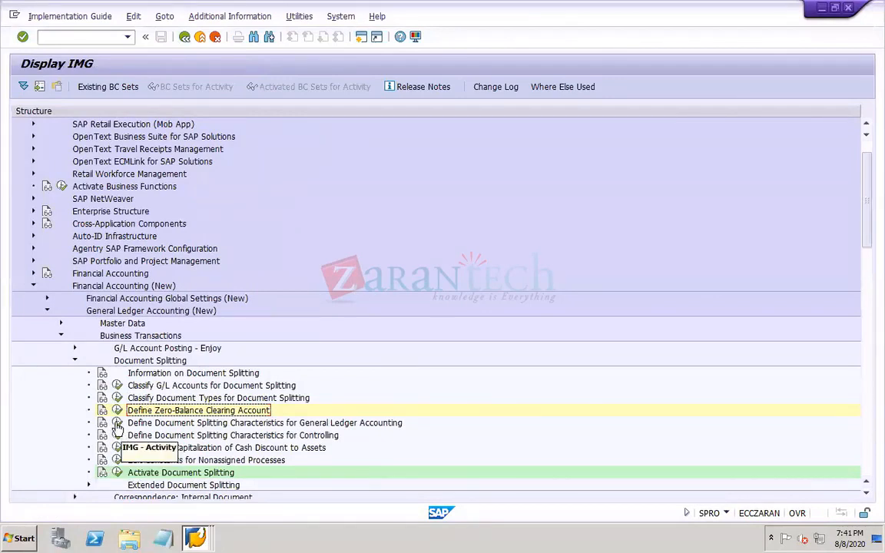
{"action": "left_click", "coordinate": [116, 422]}
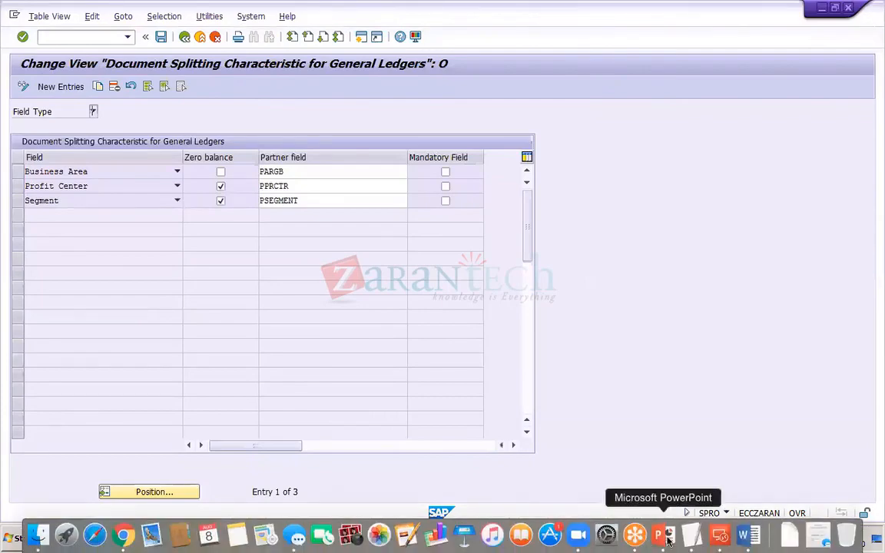
Step: Switch to PowerPoint and add the line "Document splitting characteristics for GL" below the zero balancing clearing note on slide 71
{"action": "left_click", "coordinate": [658, 541]}
{"action": "left_click", "coordinate": [265, 229]}
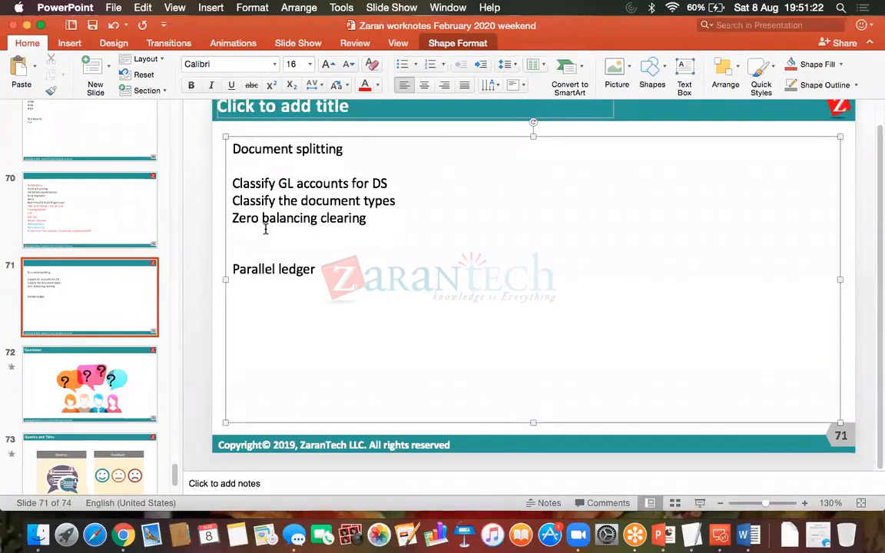
{"action": "type", "text": "document spl"}
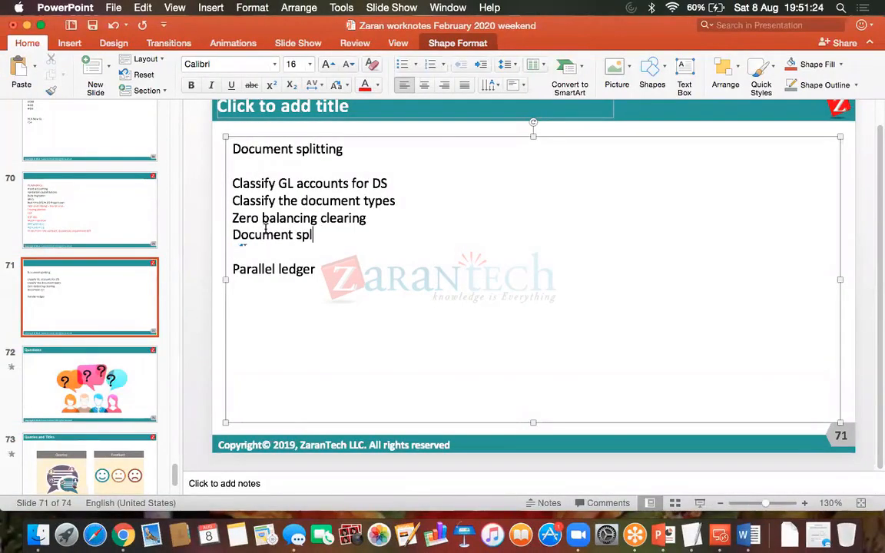
{"action": "type", "text": "itting charatce"}
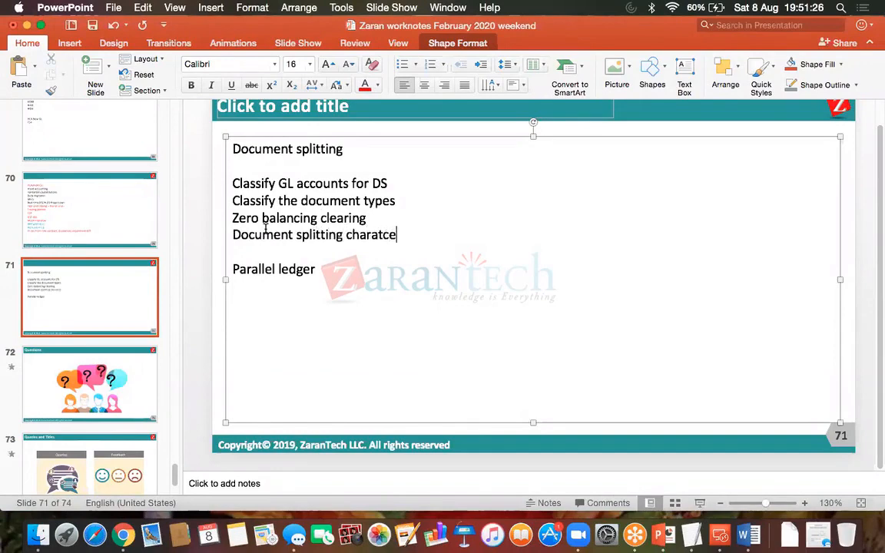
{"action": "type", "text": "ristics for"}
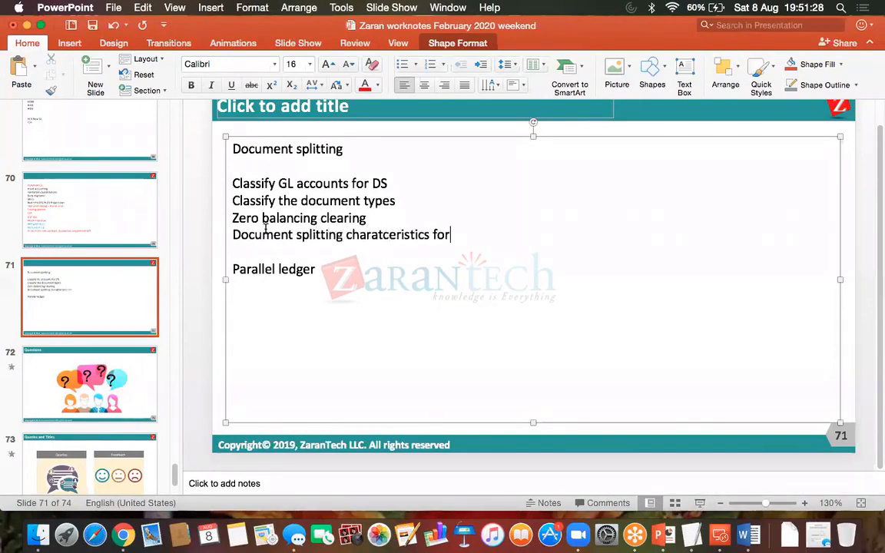
{"action": "type", "text": " GL"}
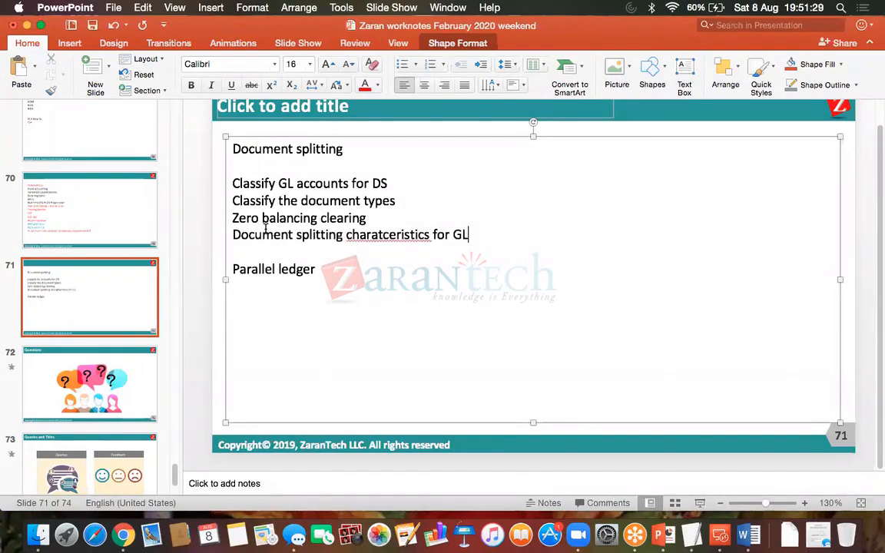
Step: Correct the misspelled word in the new note line to "characteristics" and save the presentation
{"action": "double_click", "coordinate": [430, 236]}
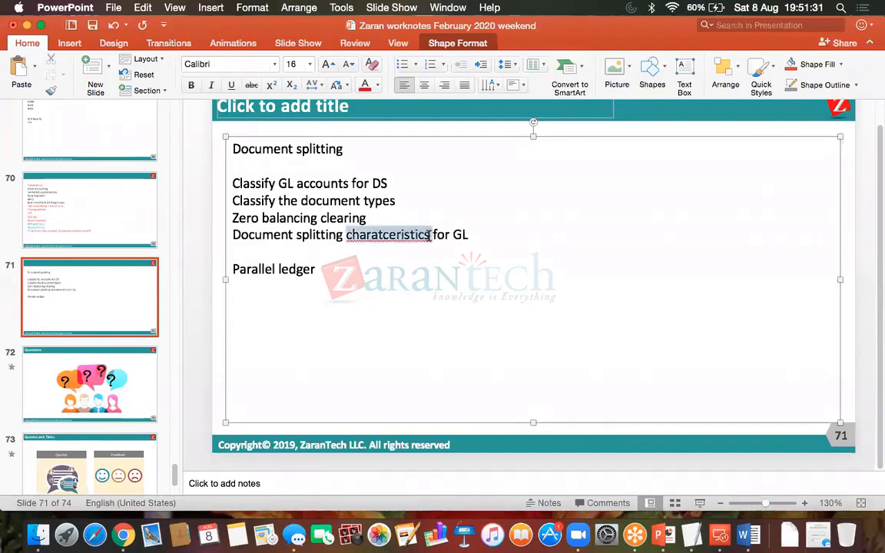
{"action": "right_click", "coordinate": [428, 235]}
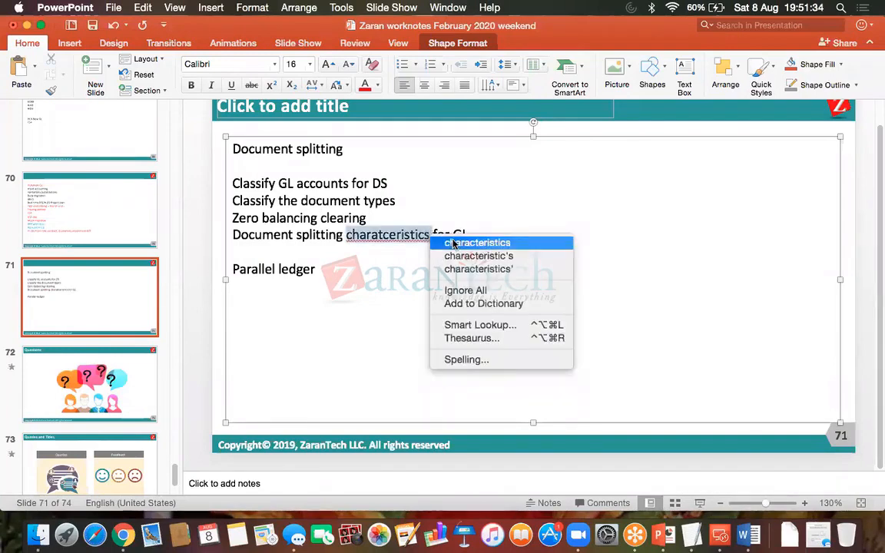
{"action": "left_click", "coordinate": [453, 242]}
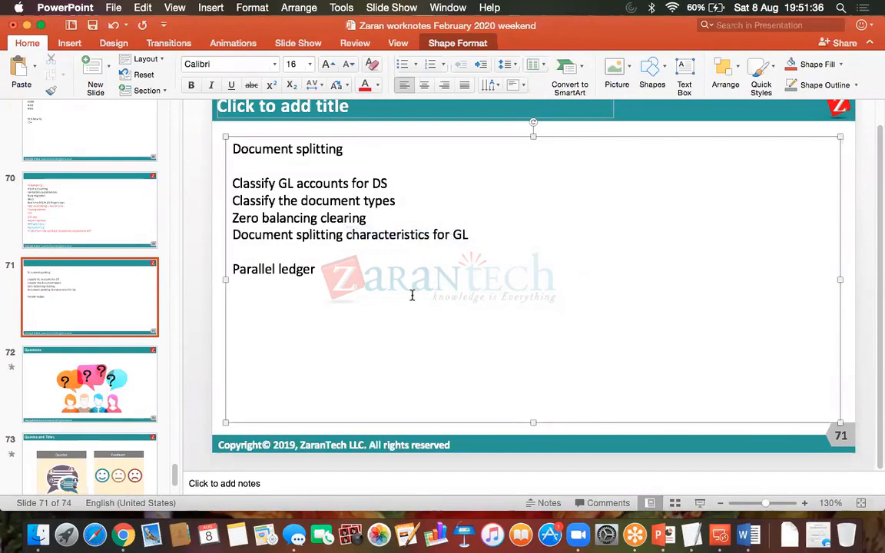
{"action": "key", "text": "super+s"}
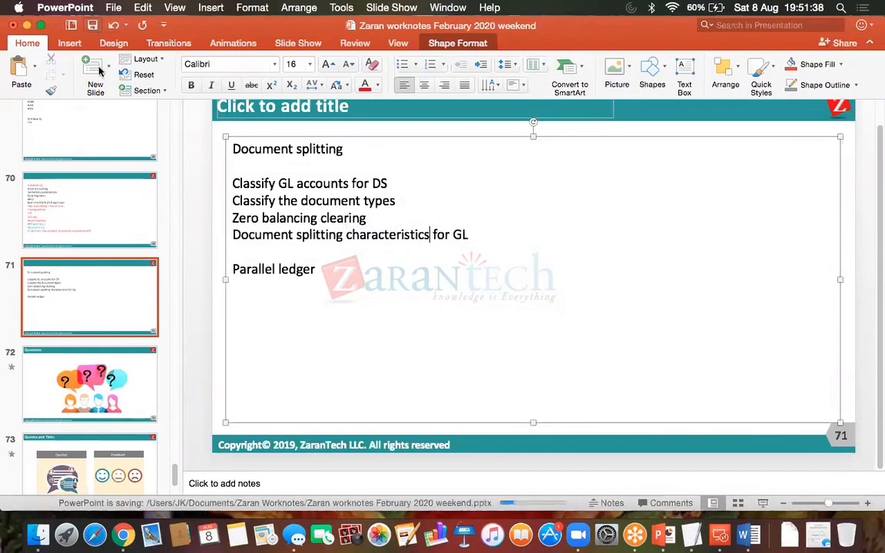
Step: Return to the SAP remote session and reopen Define Document Splitting Characteristics for General Ledger Accounting from the IMG structure
{"action": "left_click", "coordinate": [719, 536]}
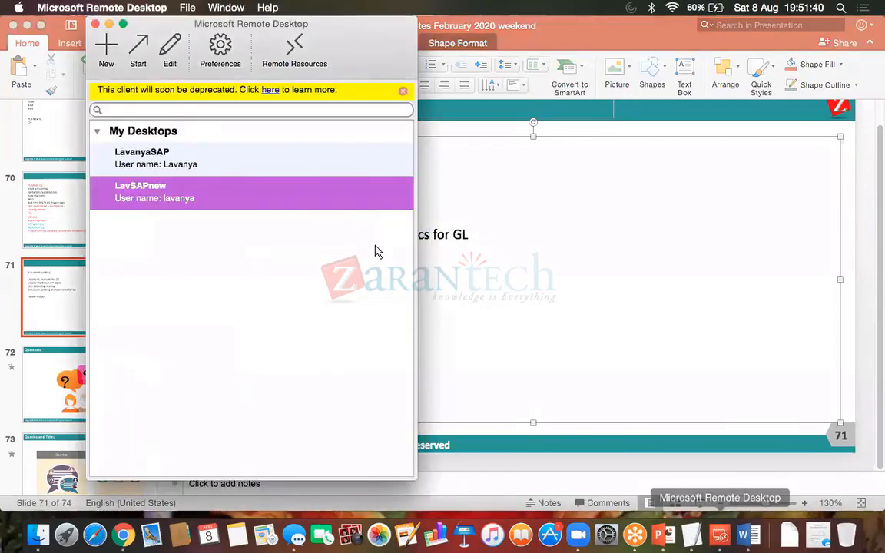
{"action": "double_click", "coordinate": [306, 196]}
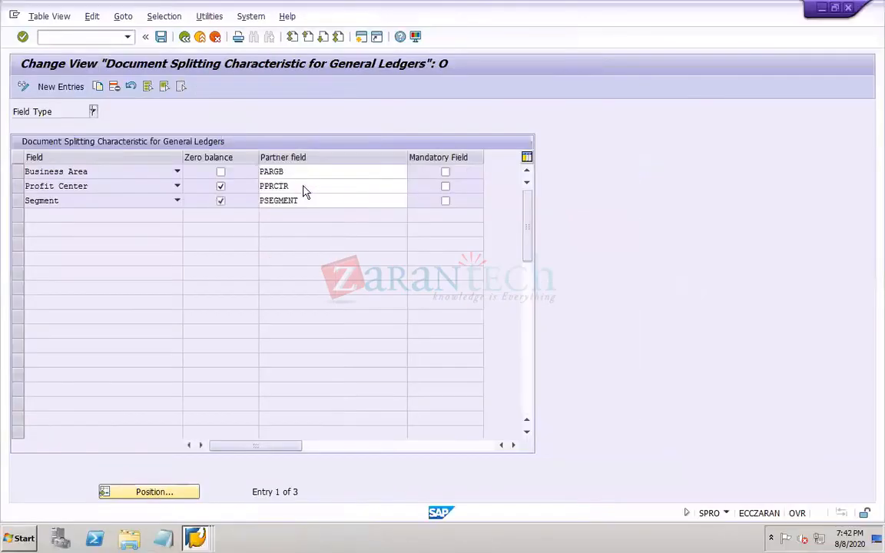
{"action": "left_click", "coordinate": [184, 37]}
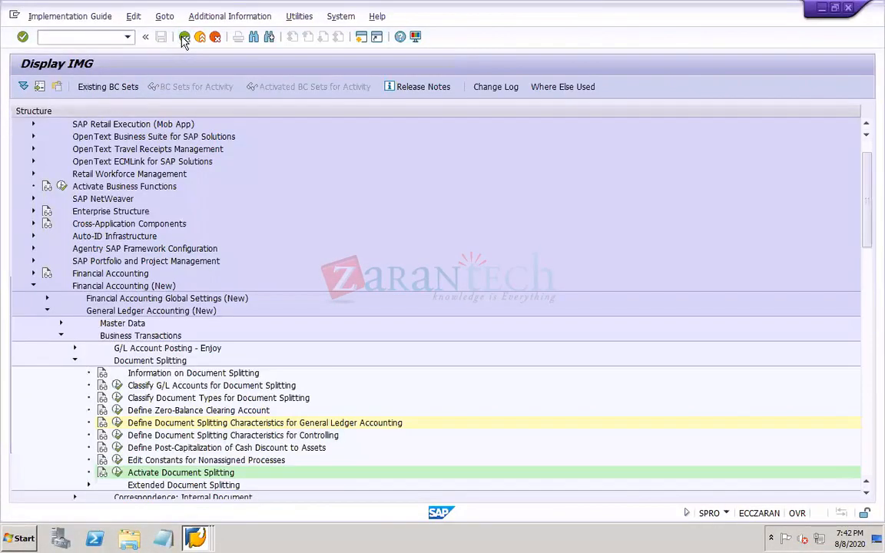
{"action": "left_click", "coordinate": [117, 422]}
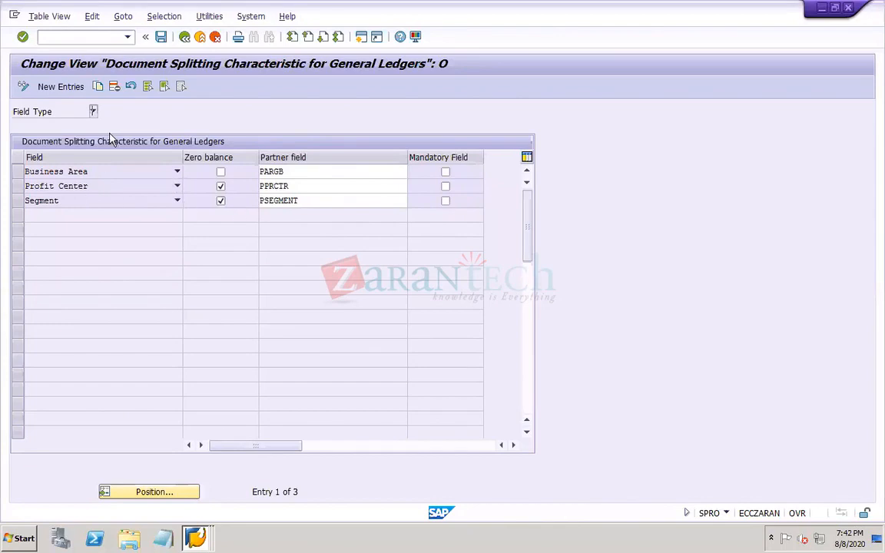
Step: Switch the zero-balance setting off and back on for the Profit Center and Segment characteristics
{"action": "mouse_move", "coordinate": [512, 7]}
{"action": "left_click", "coordinate": [220, 185]}
{"action": "left_click", "coordinate": [221, 203]}
{"action": "left_click", "coordinate": [220, 202]}
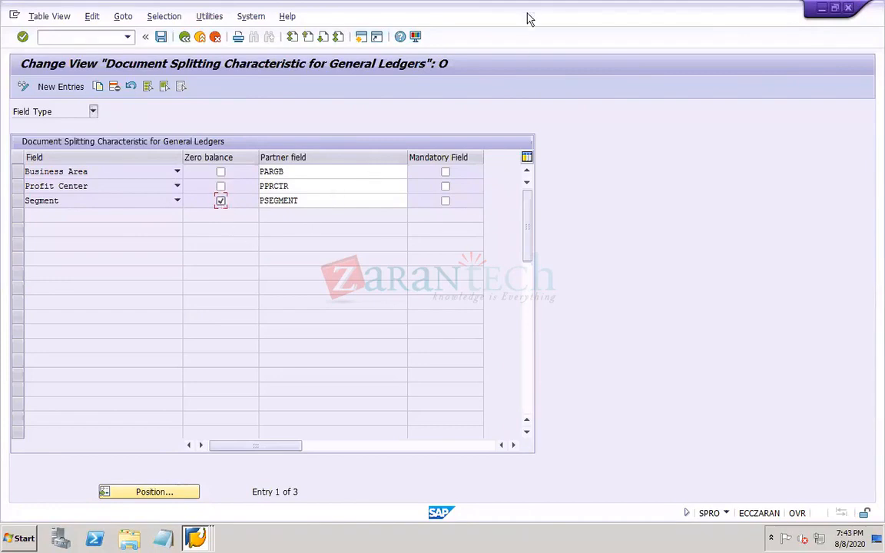
{"action": "left_click", "coordinate": [220, 186]}
Step: Save the general ledger splitting characteristics and open Define Document Splitting Characteristics for Controlling from the IMG structure
{"action": "left_click", "coordinate": [161, 38]}
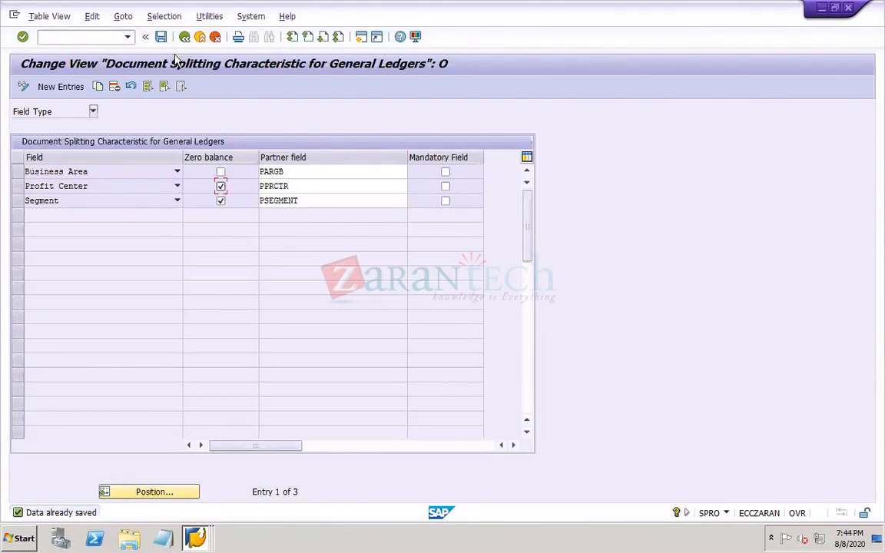
{"action": "left_click", "coordinate": [159, 38]}
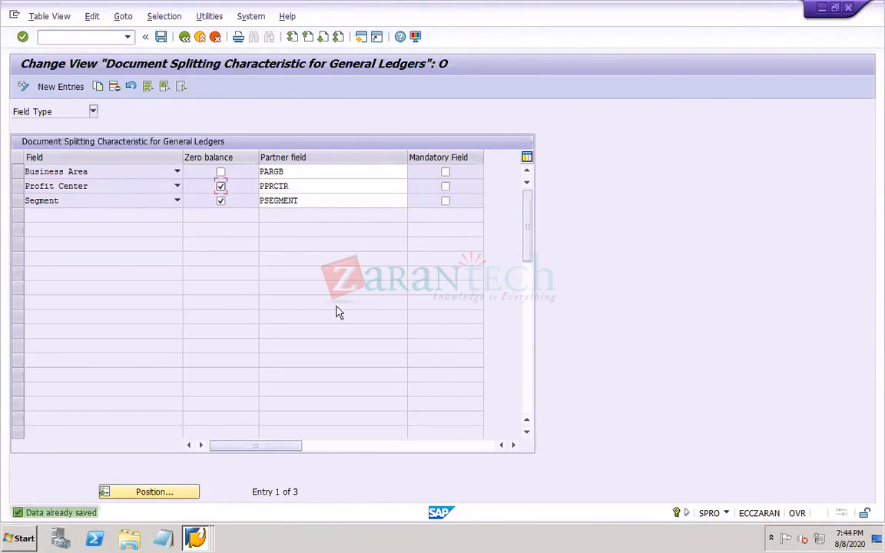
{"action": "left_click", "coordinate": [186, 38]}
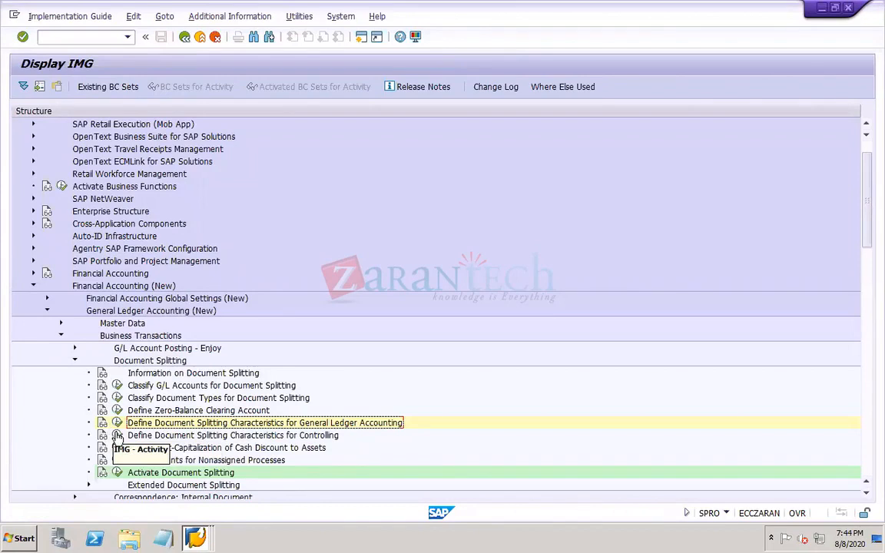
{"action": "left_click", "coordinate": [117, 436]}
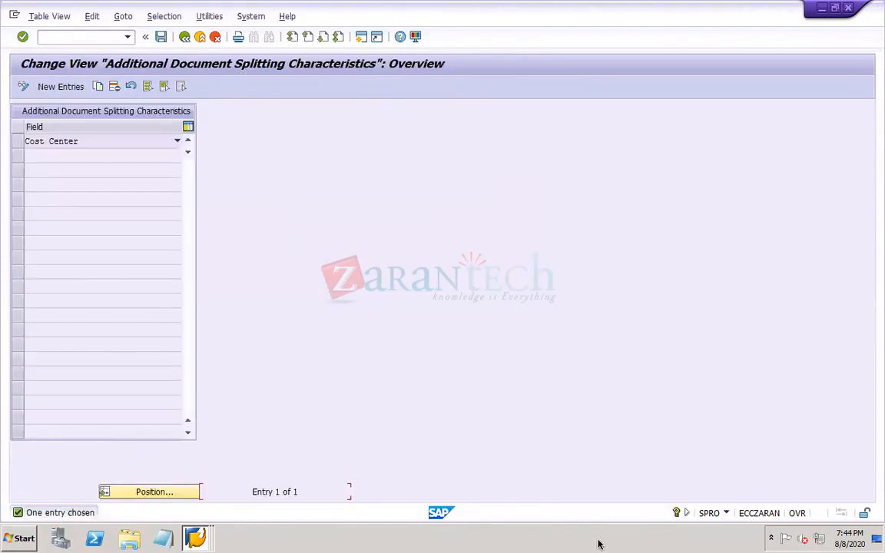
Step: Switch to PowerPoint, add the line "Document splitting chars for CO" above Parallel ledger and save the presentation
{"action": "left_click", "coordinate": [659, 538]}
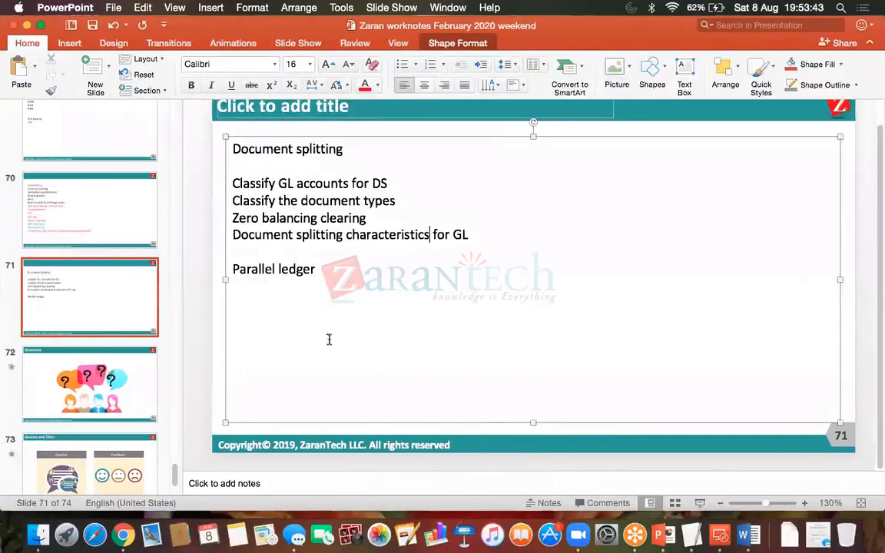
{"action": "left_click", "coordinate": [255, 252]}
{"action": "type", "text": "D"}
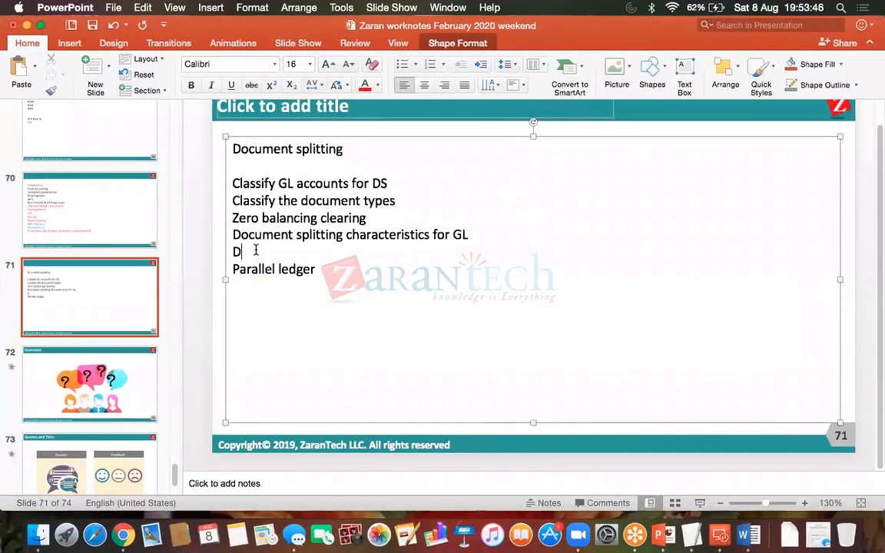
{"action": "type", "text": "ocument spl"}
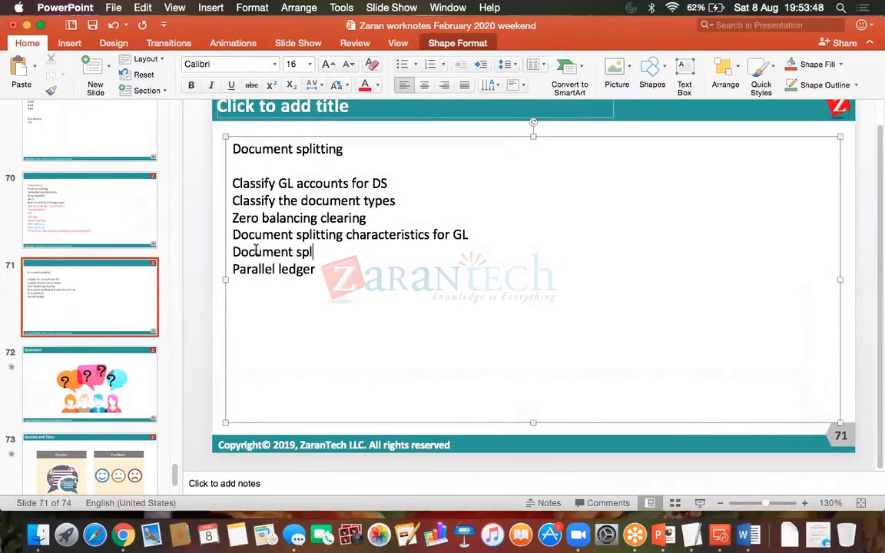
{"action": "type", "text": "itting chars "}
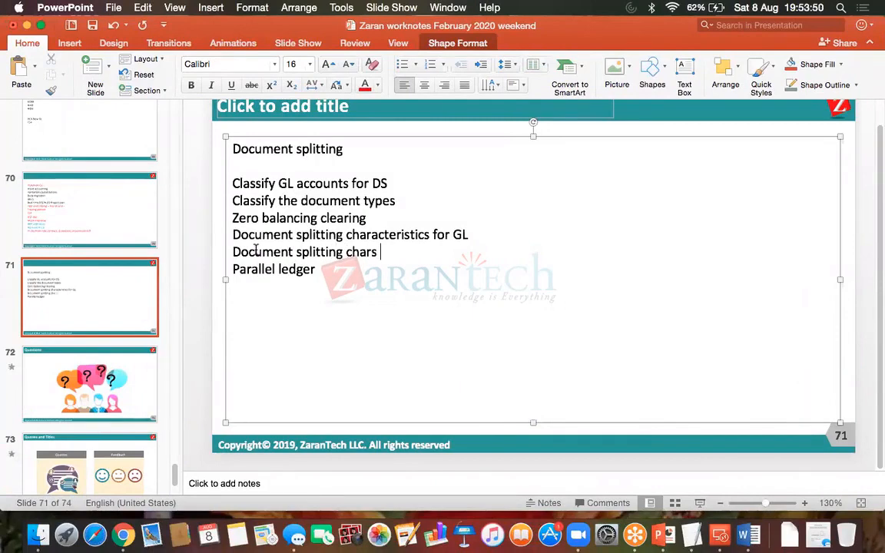
{"action": "type", "text": "for CO"}
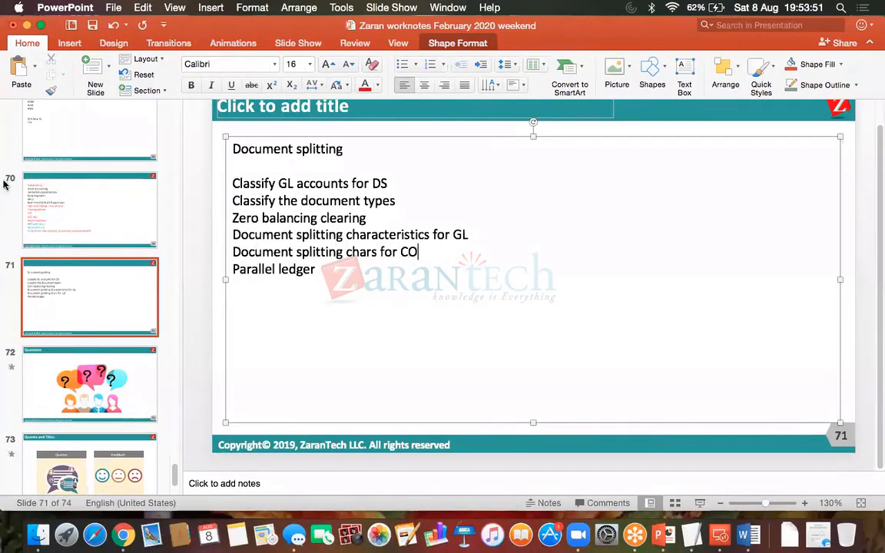
{"action": "left_click", "coordinate": [92, 25]}
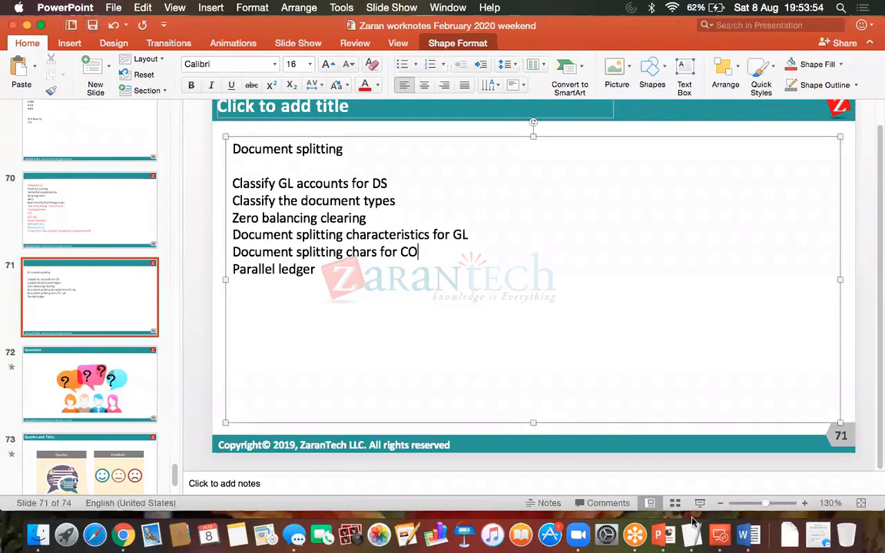
Step: Return to the SAP remote session and examine the fields selectable for a new additional splitting characteristic without adding one
{"action": "left_click", "coordinate": [720, 535]}
{"action": "double_click", "coordinate": [311, 198]}
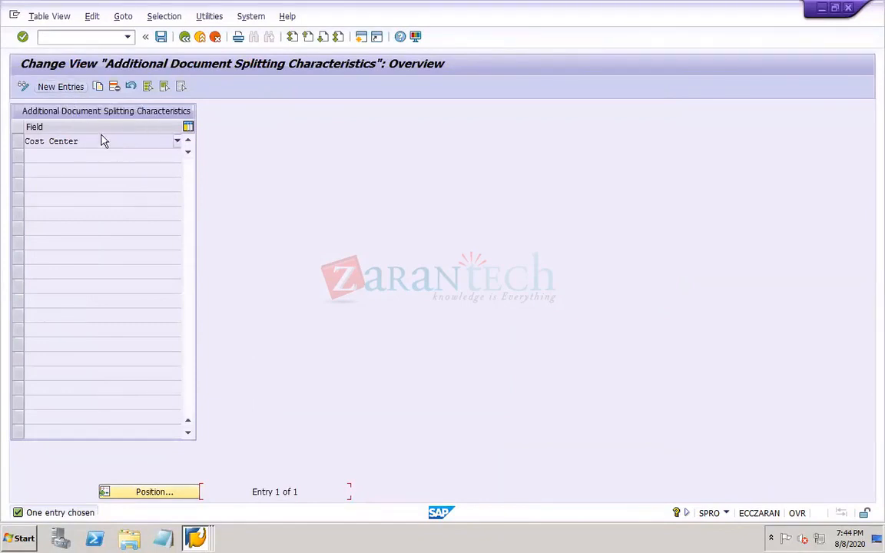
{"action": "left_click", "coordinate": [64, 90]}
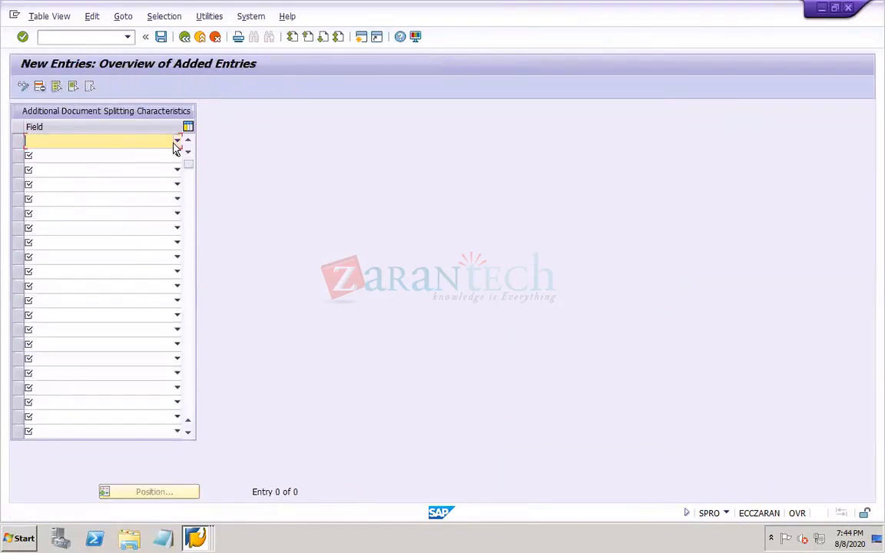
{"action": "left_click", "coordinate": [176, 142]}
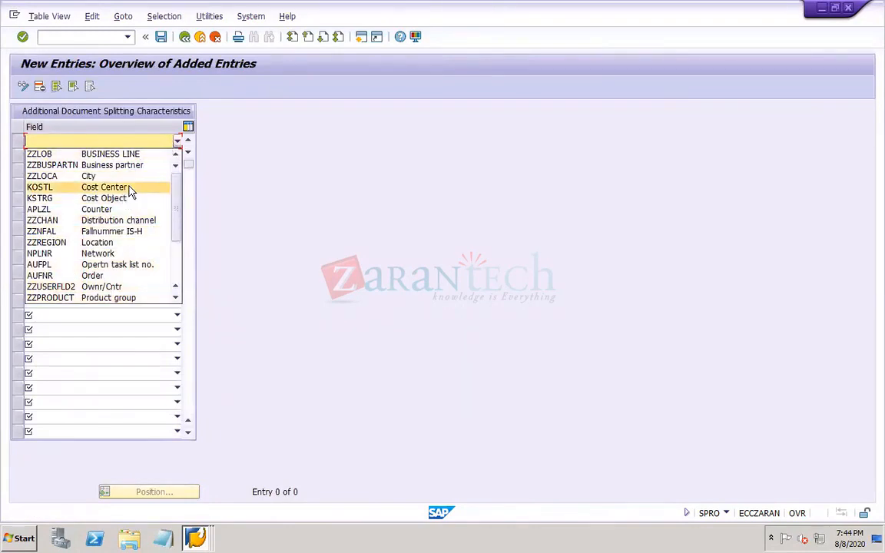
{"action": "left_click", "coordinate": [284, 127]}
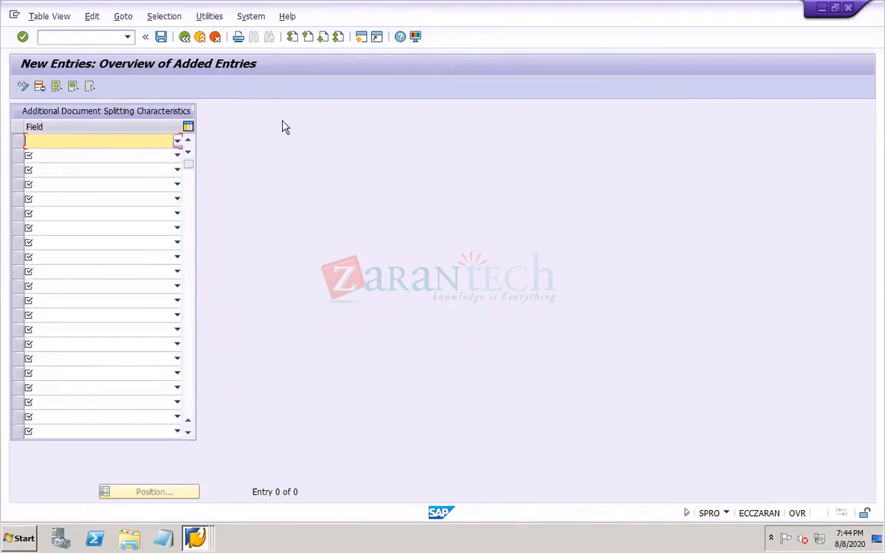
{"action": "left_click", "coordinate": [185, 37]}
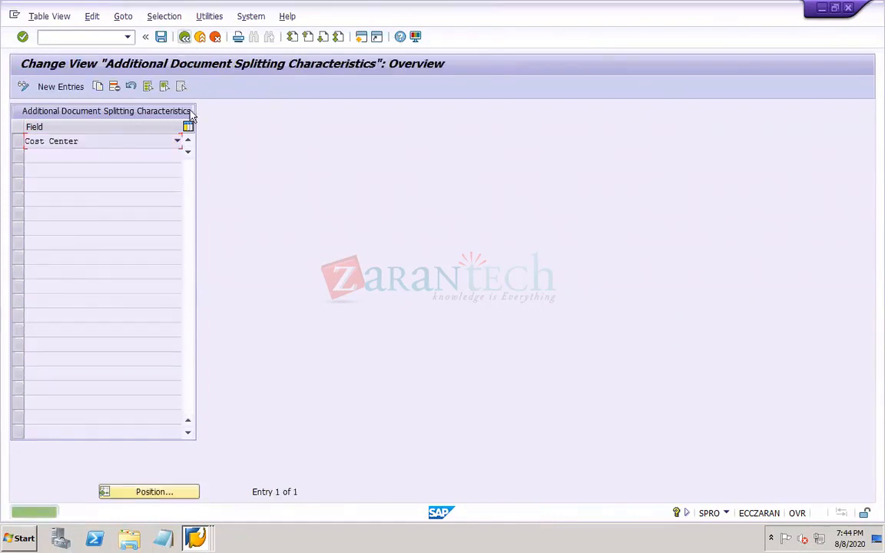
Step: Examine the field options of the existing Cost Center entry in the additional document splitting characteristics
{"action": "left_click", "coordinate": [93, 144]}
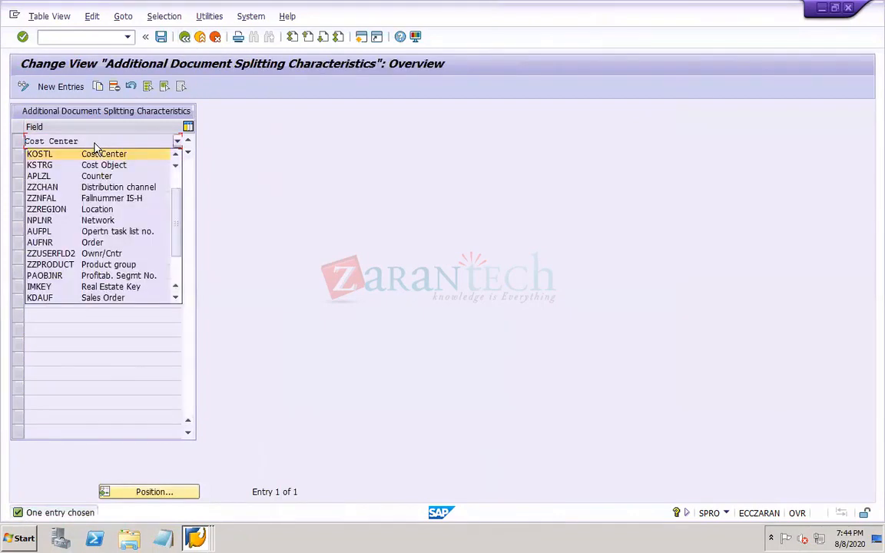
{"action": "left_click", "coordinate": [323, 189]}
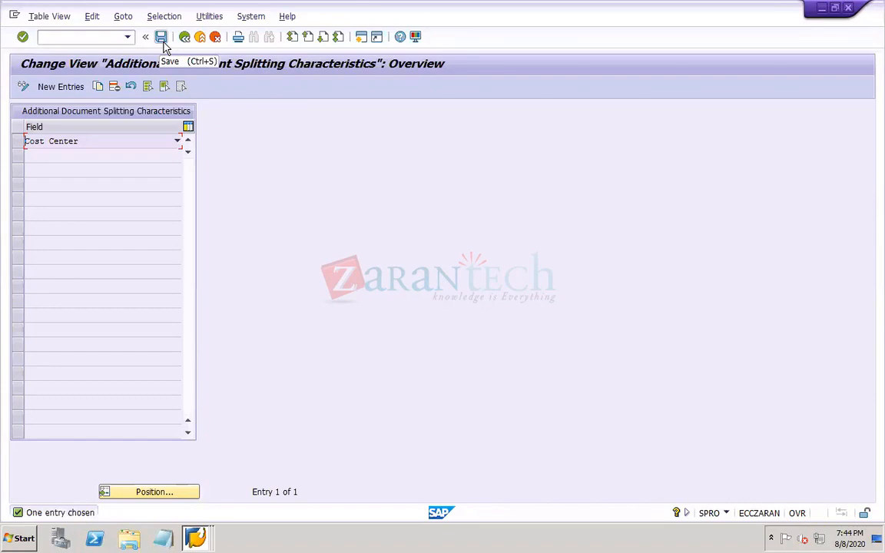
{"action": "left_click", "coordinate": [93, 144]}
{"action": "left_click", "coordinate": [271, 164]}
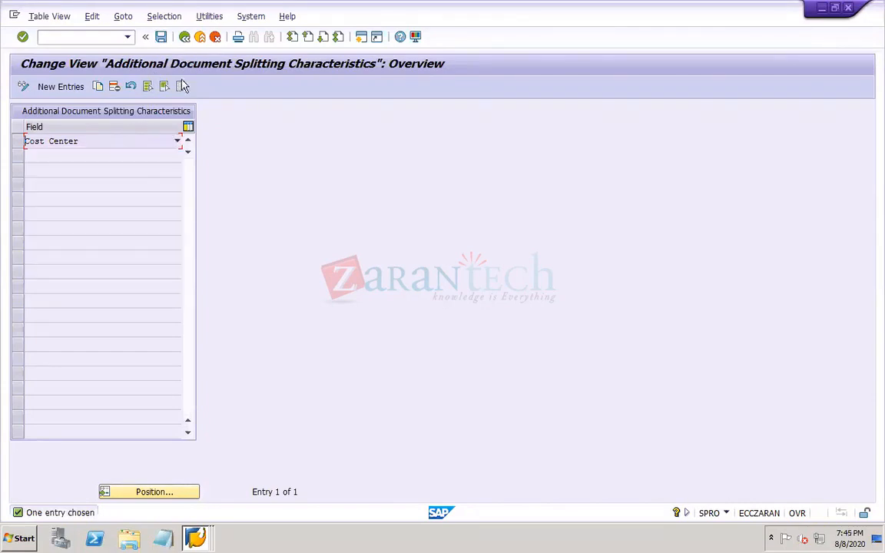
{"action": "left_click", "coordinate": [126, 143]}
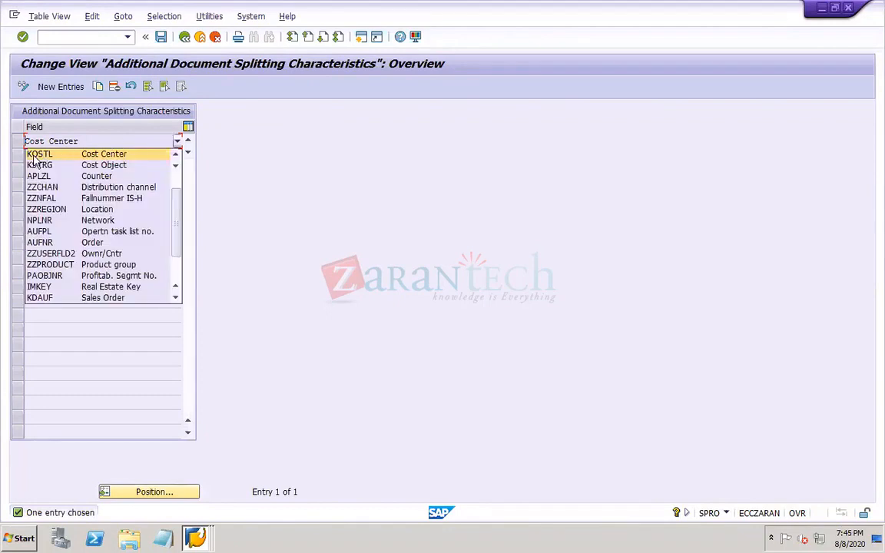
Step: Return to the IMG structure and open the Activate Document Splitting activity
{"action": "left_click", "coordinate": [184, 38]}
{"action": "left_click", "coordinate": [184, 38]}
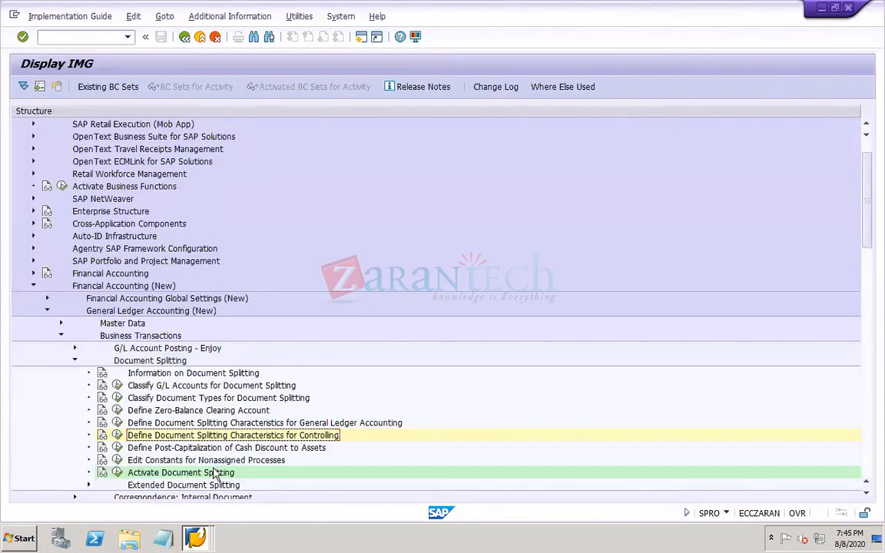
{"action": "left_click", "coordinate": [117, 473]}
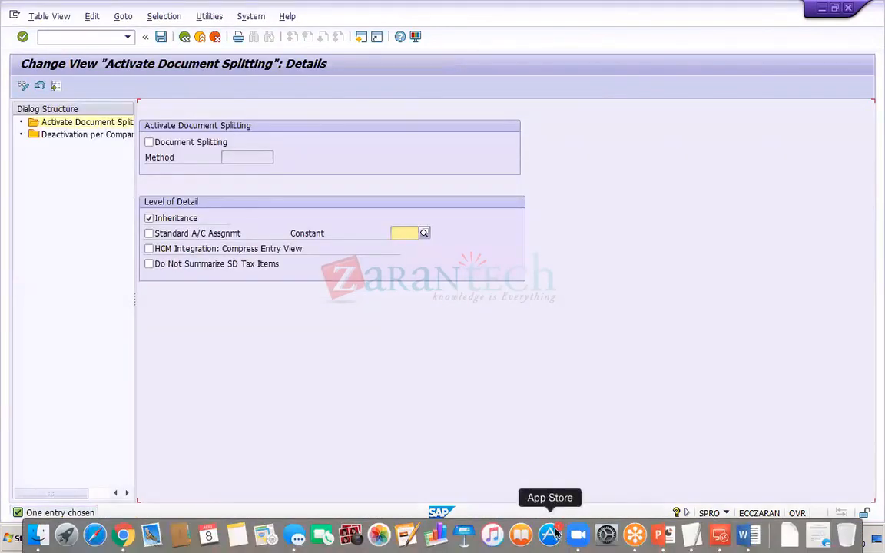
Step: Switch to PowerPoint and add the line "Activate document splitting" below the CO characteristics line, leaving a blank line before Parallel ledger
{"action": "left_click", "coordinate": [659, 545]}
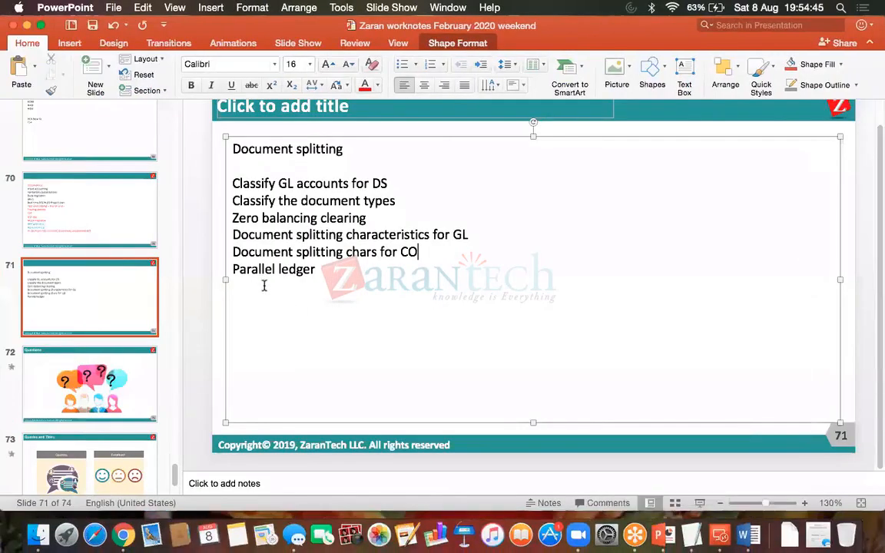
{"action": "key", "text": "Return"}
{"action": "key", "text": "Return"}
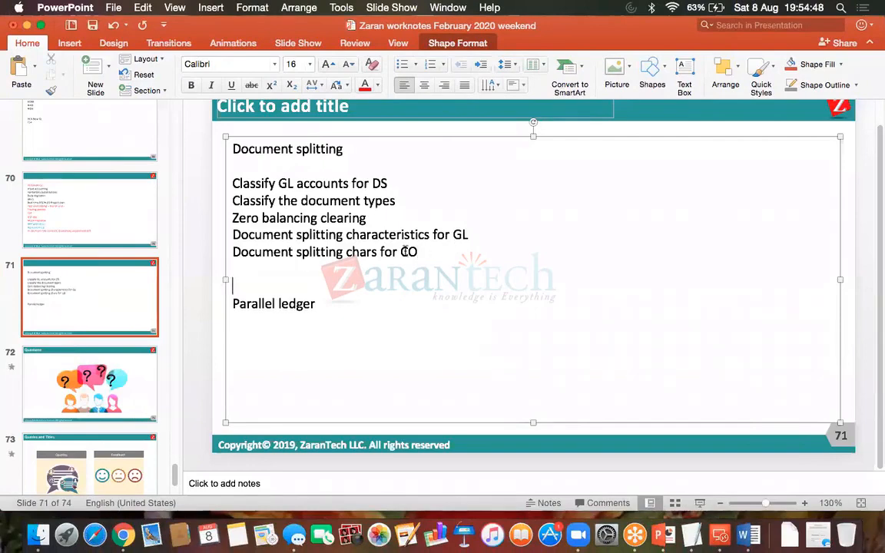
{"action": "type", "text": "Ac"}
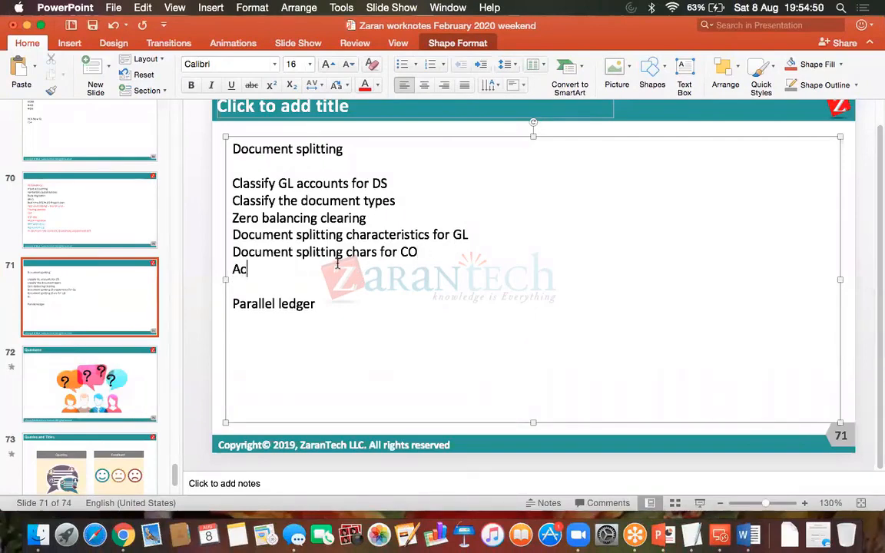
{"action": "type", "text": "tivate docu"}
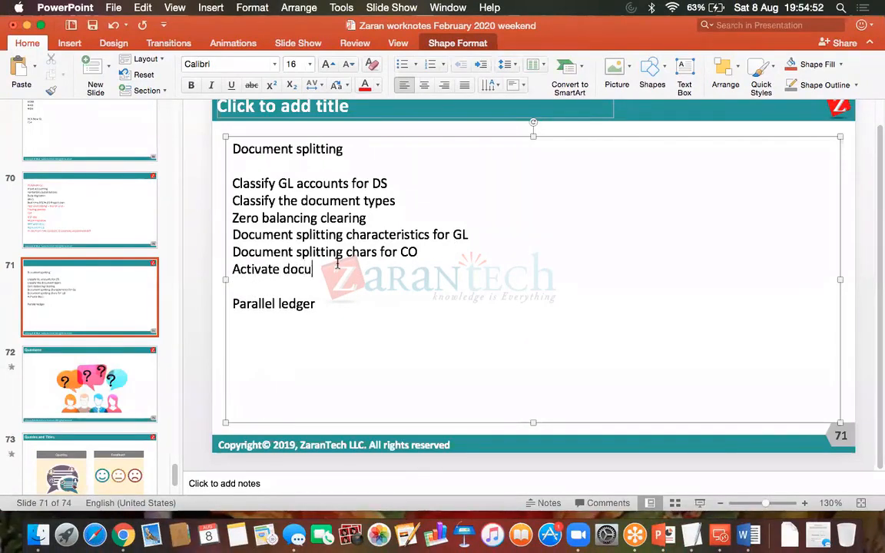
{"action": "type", "text": "ment splitting"}
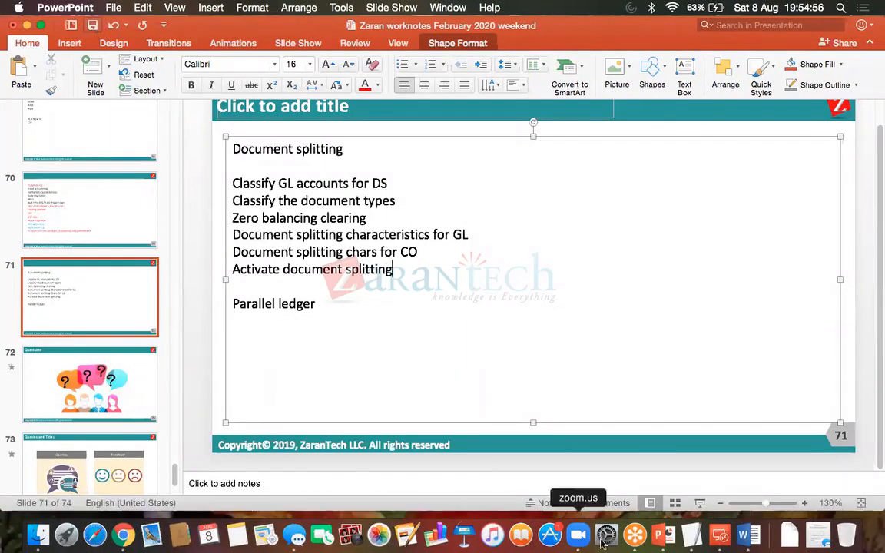
Step: Return to the SAP remote session, enable Document Splitting in the activation settings and save
{"action": "left_click", "coordinate": [715, 541]}
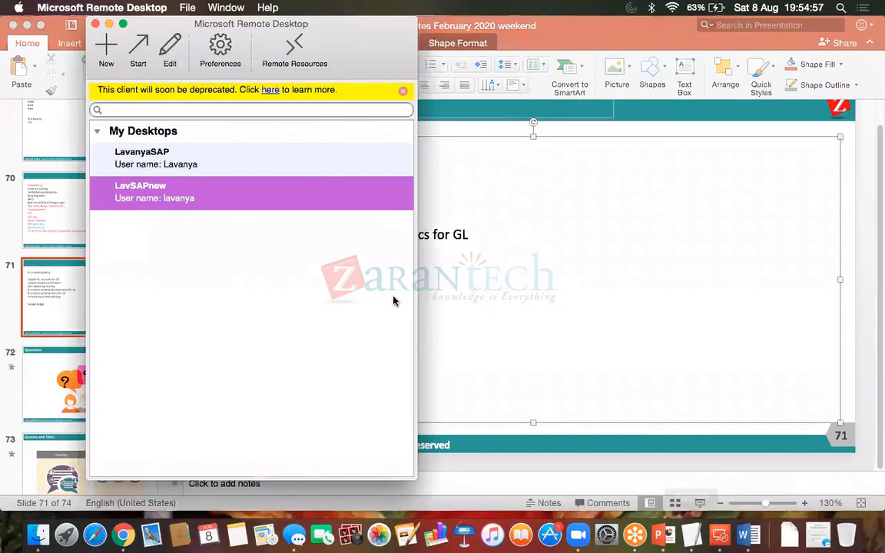
{"action": "double_click", "coordinate": [285, 195]}
{"action": "mouse_move", "coordinate": [530, 6]}
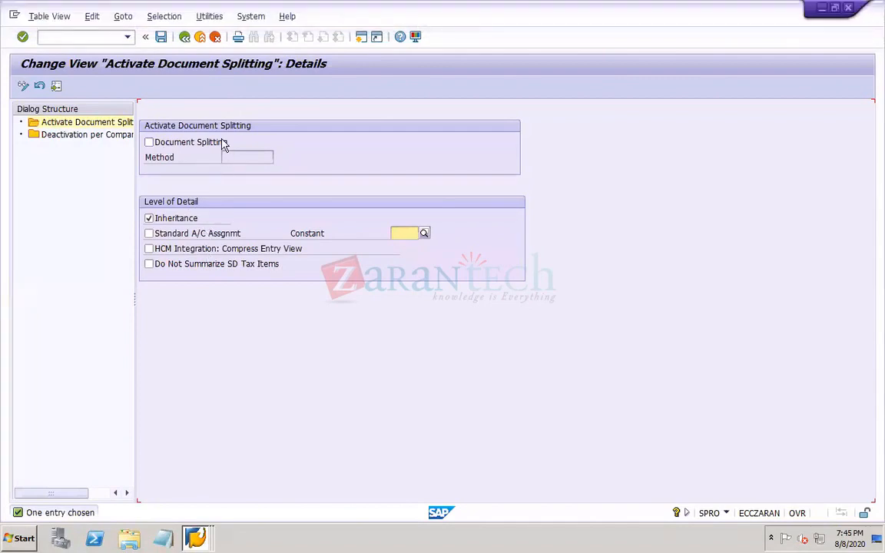
{"action": "left_click", "coordinate": [193, 147]}
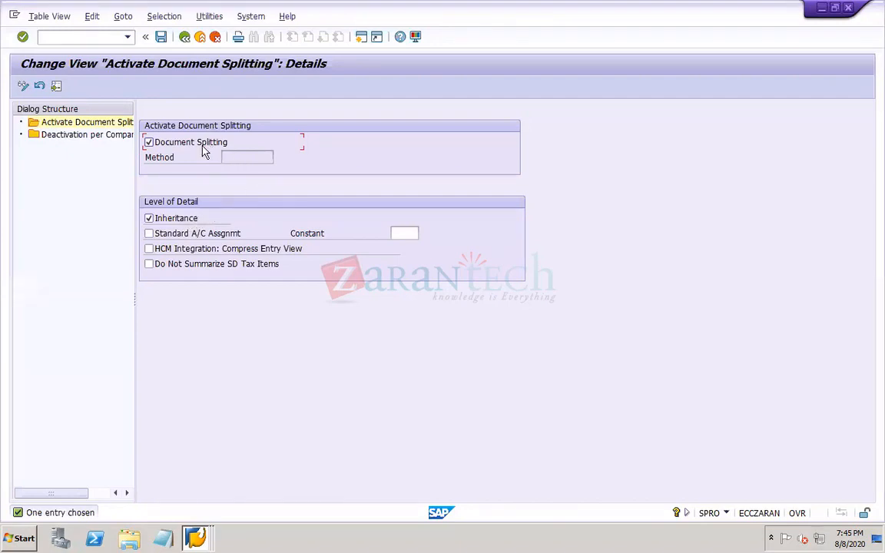
{"action": "left_click", "coordinate": [161, 37]}
{"action": "left_click", "coordinate": [203, 234]}
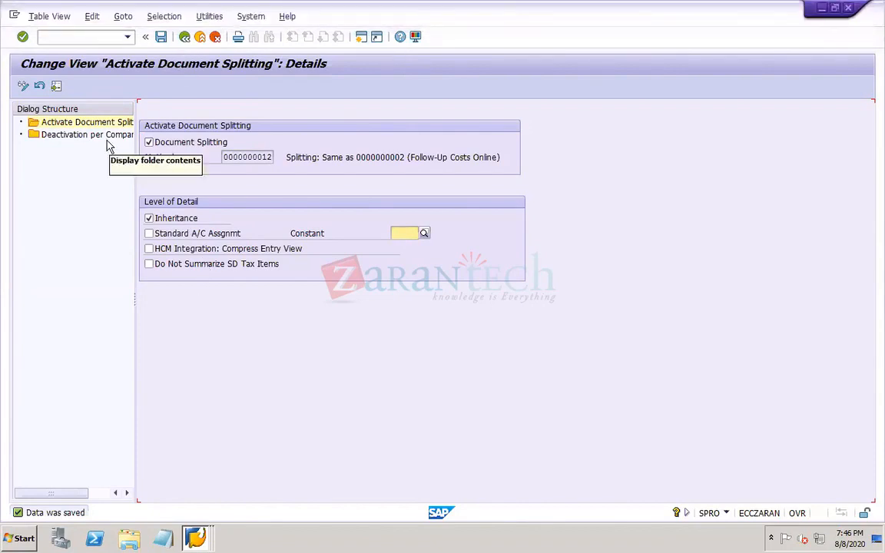
{"action": "left_click", "coordinate": [161, 38]}
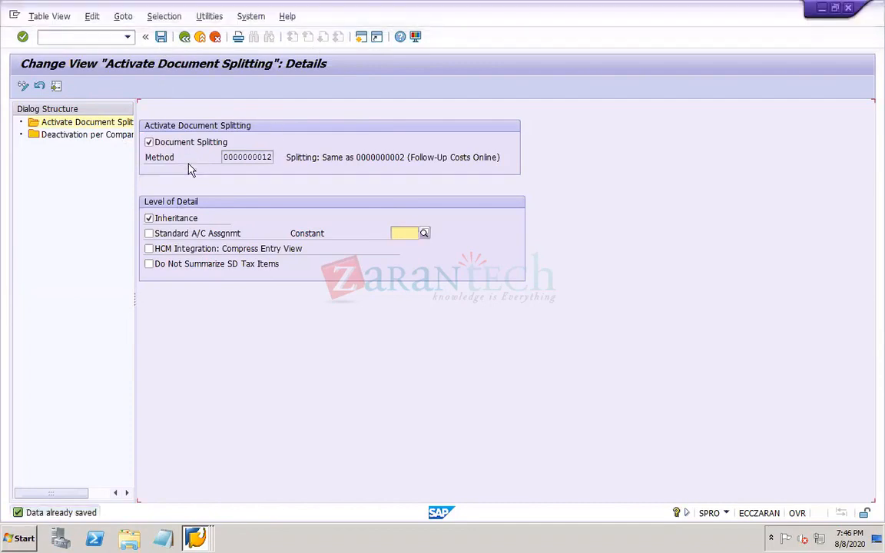
Step: Open the deactivation per company code list and locate company code DOR1 to check its Inactive setting
{"action": "double_click", "coordinate": [85, 138]}
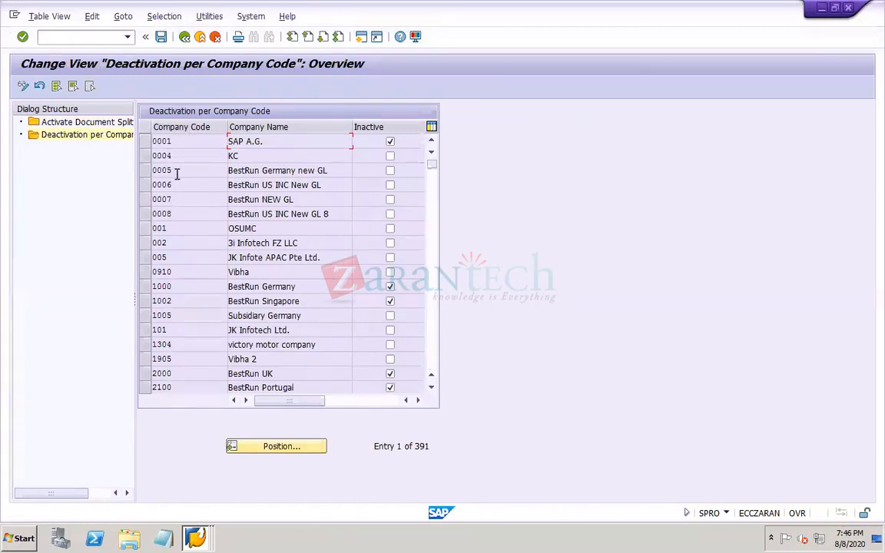
{"action": "left_click", "coordinate": [431, 359]}
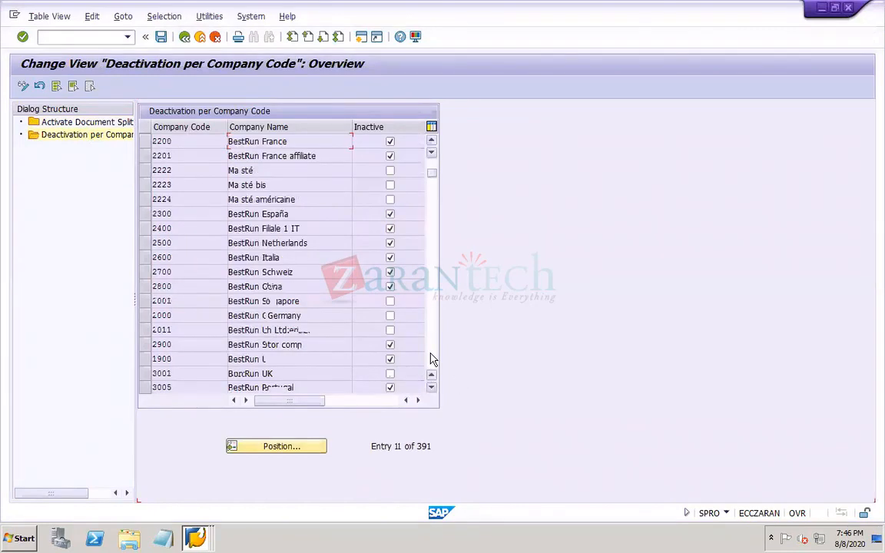
{"action": "left_click", "coordinate": [431, 359]}
{"action": "left_click", "coordinate": [431, 359]}
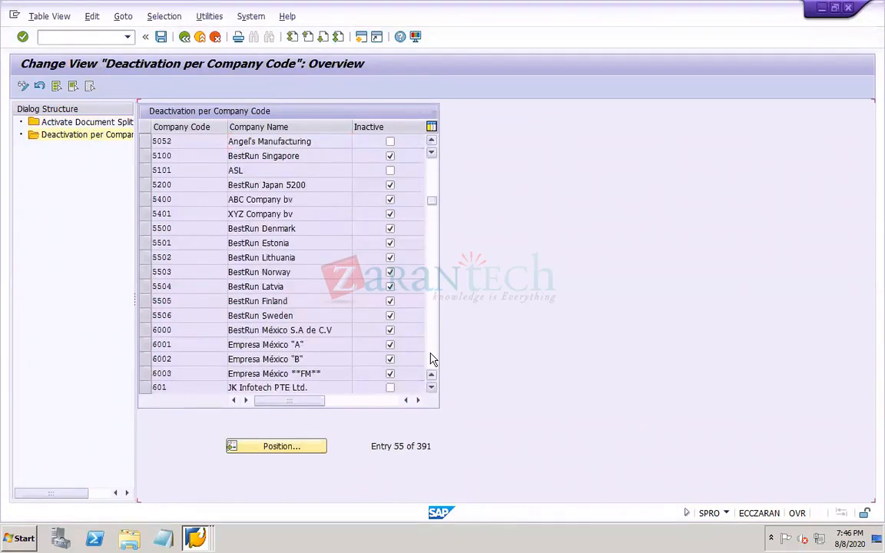
{"action": "left_click", "coordinate": [431, 359]}
{"action": "left_click", "coordinate": [431, 360]}
{"action": "left_click", "coordinate": [431, 360]}
{"action": "left_click", "coordinate": [431, 359]}
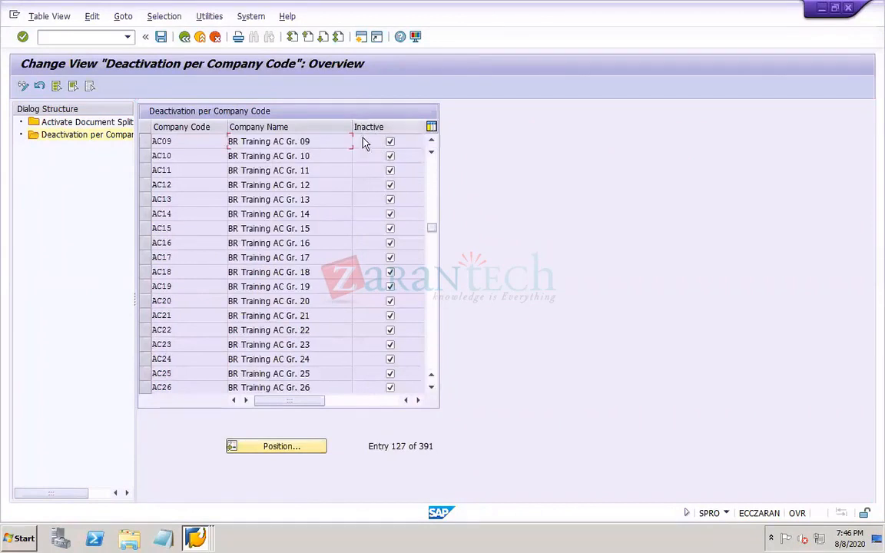
{"action": "left_click", "coordinate": [273, 449]}
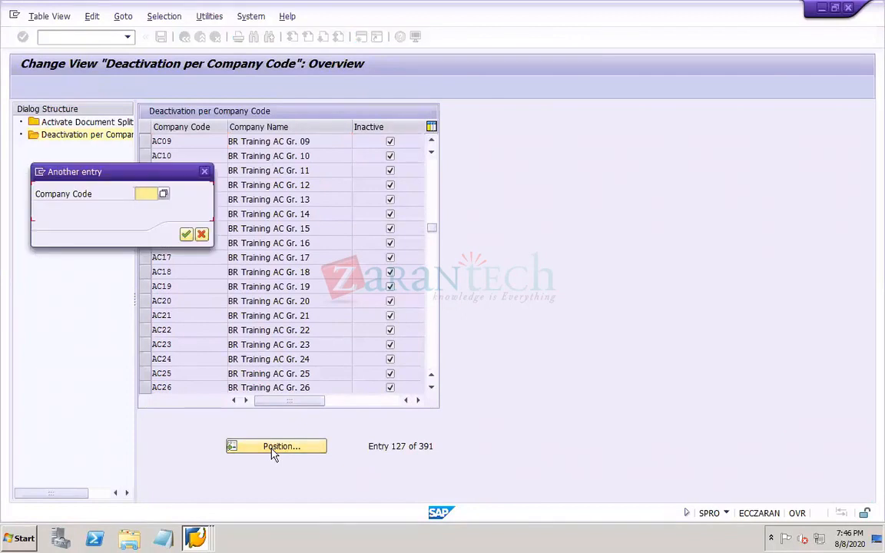
{"action": "type", "text": "dor1"}
{"action": "key", "text": "Return"}
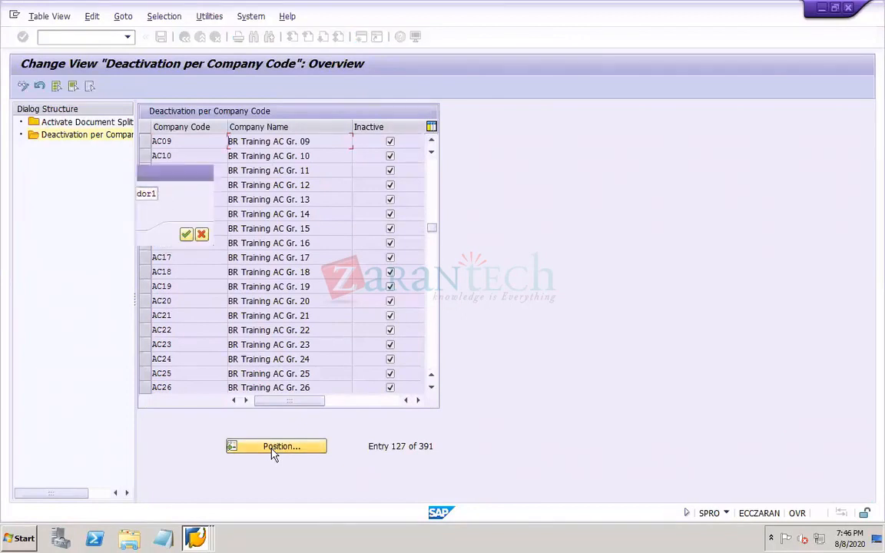
{"action": "left_click", "coordinate": [144, 141]}
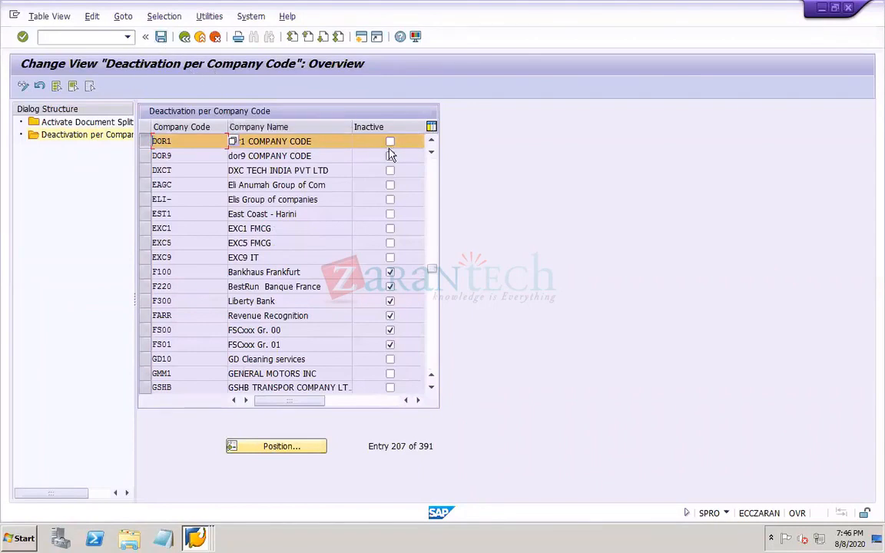
Step: Go back to the document splitting activation details, save them and return to the IMG structure
{"action": "left_click", "coordinate": [184, 36]}
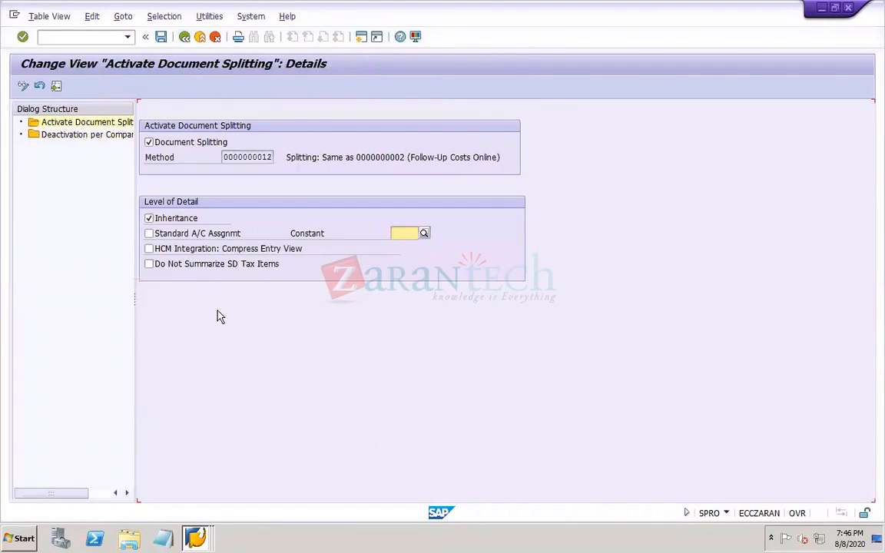
{"action": "left_click", "coordinate": [161, 36]}
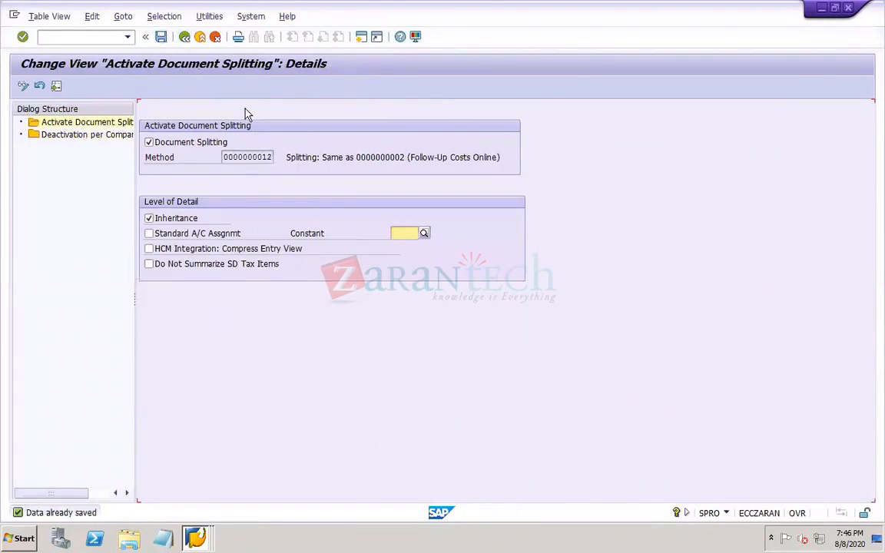
{"action": "left_click", "coordinate": [184, 37]}
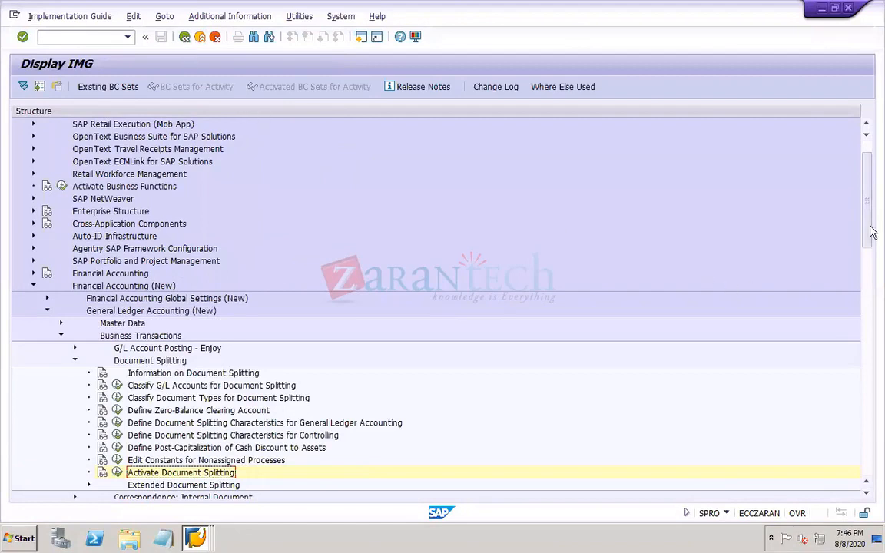
{"action": "scroll", "coordinate": [869, 238], "scroll_direction": "down", "scroll_amount": 2}
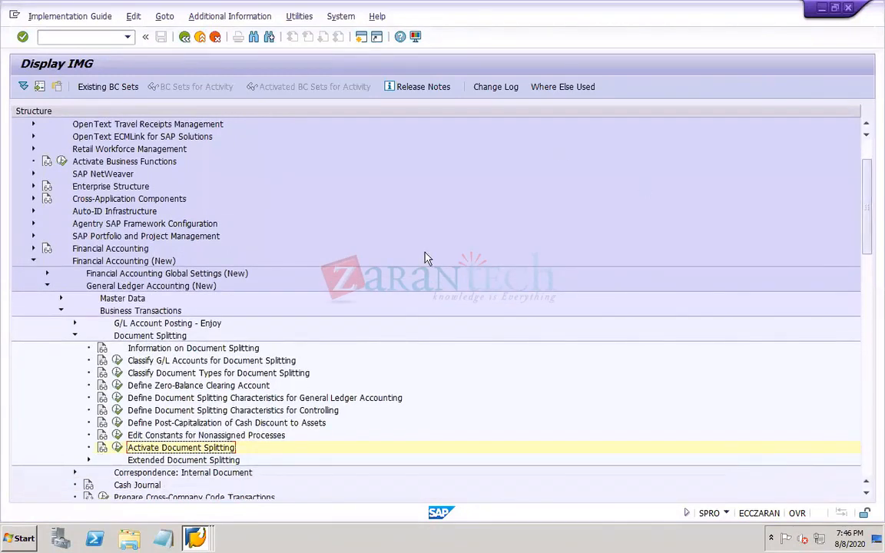
Step: Switch to PowerPoint, add the heading "PCA:" between Activate document splitting and Parallel ledger, and save the presentation
{"action": "mouse_move", "coordinate": [652, 13]}
{"action": "mouse_move", "coordinate": [607, 542]}
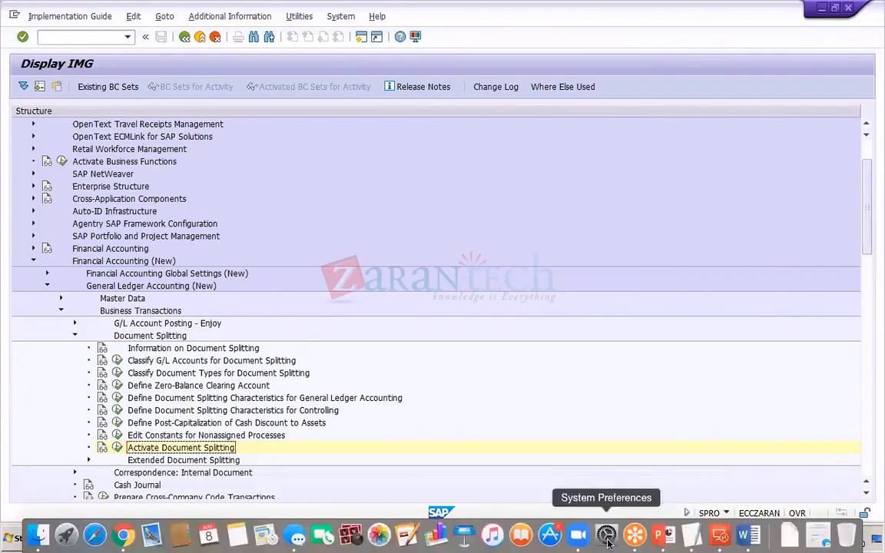
{"action": "left_click", "coordinate": [659, 537]}
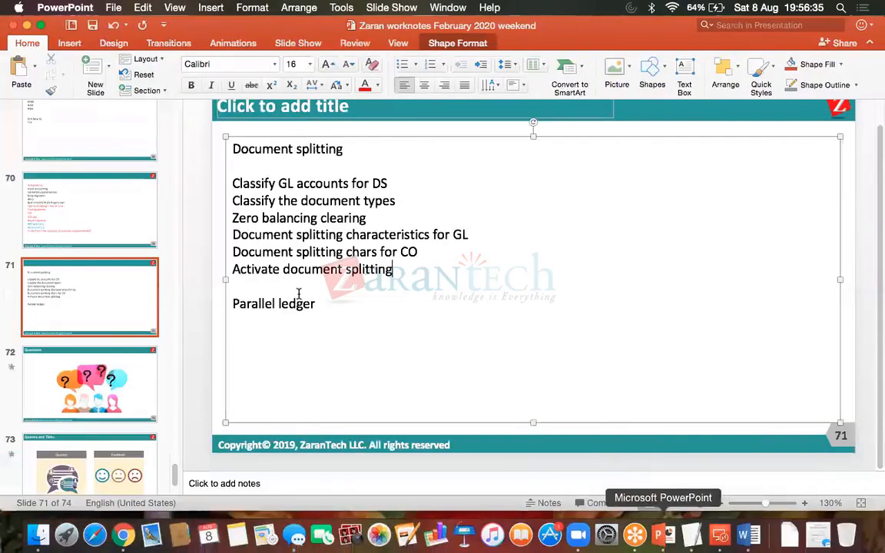
{"action": "key", "text": "Return"}
{"action": "key", "text": "Return"}
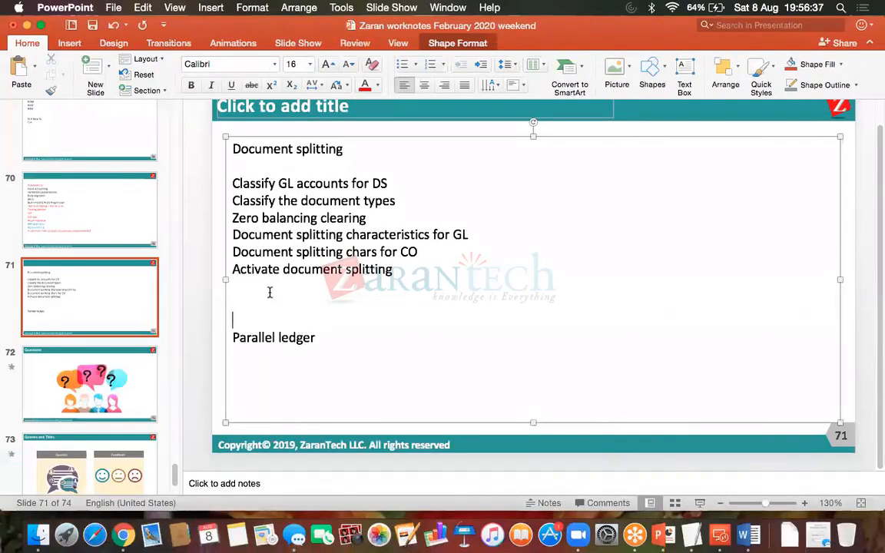
{"action": "type", "text": "PCA:"}
{"action": "key", "text": "Return"}
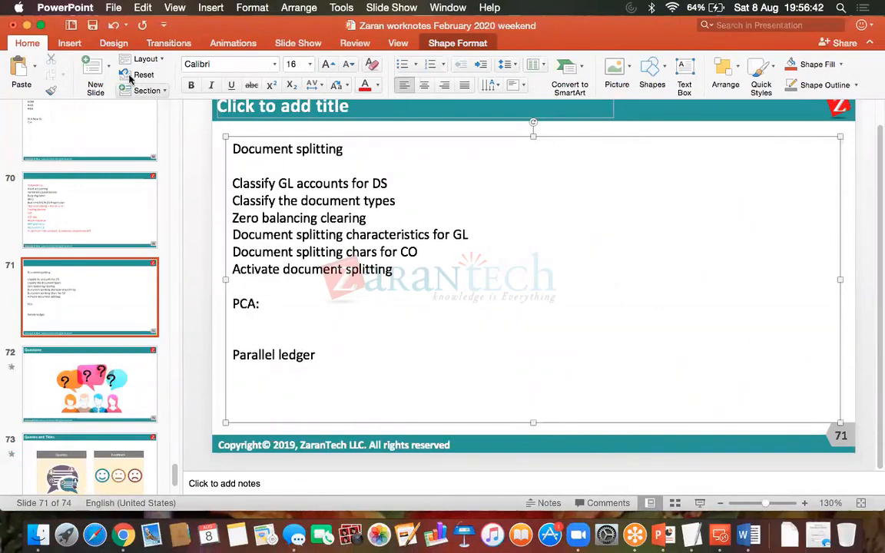
{"action": "left_click", "coordinate": [93, 24]}
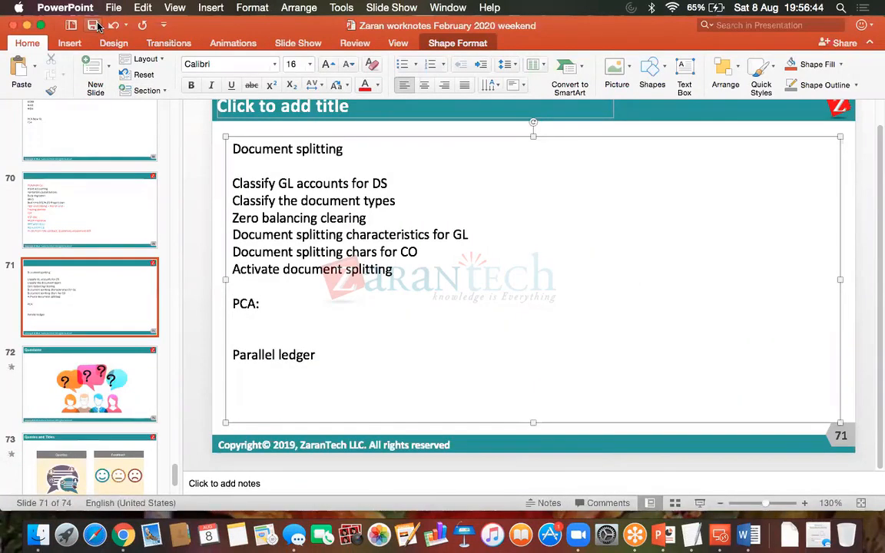
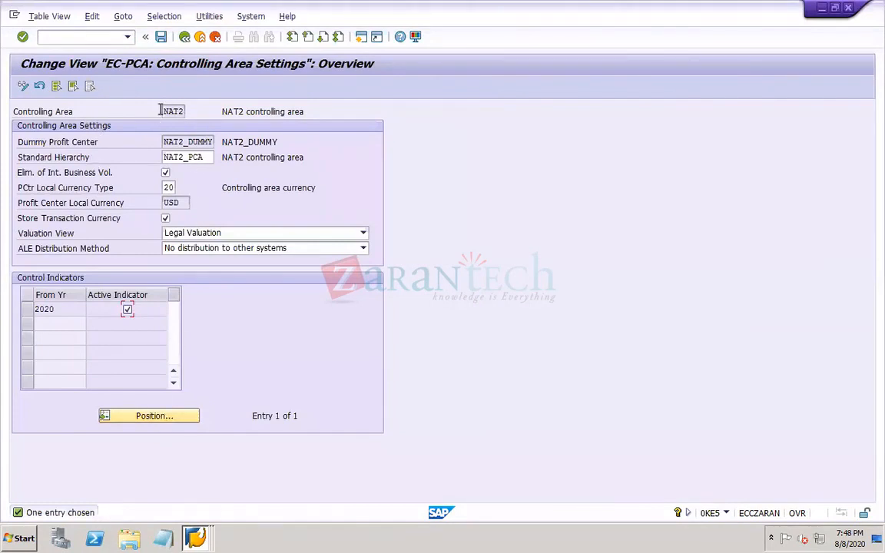
Step: Set the controlling area to DOR1 with transaction OKKS in the SAP session
{"action": "left_click", "coordinate": [90, 39]}
{"action": "type", "text": "/NOKKS"}
{"action": "key", "text": "Return"}
{"action": "type", "text": "0001"}
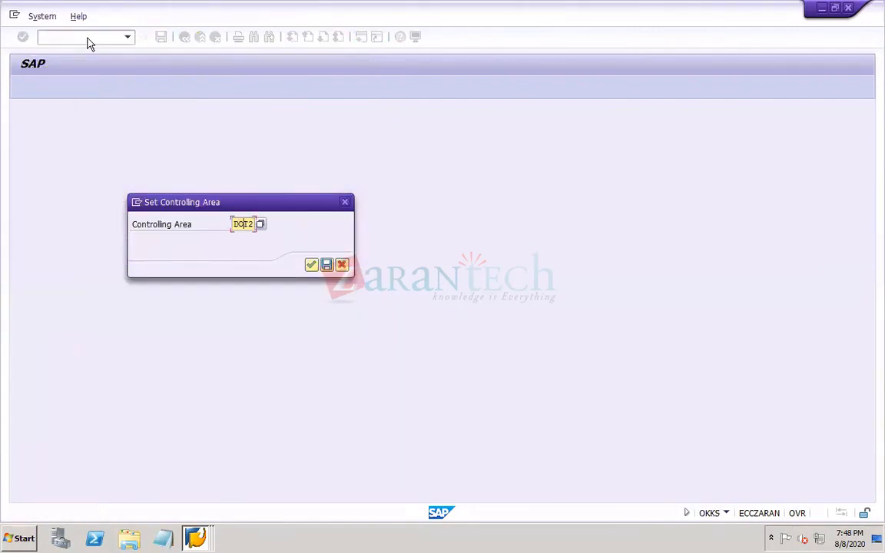
{"action": "key", "text": "Return"}
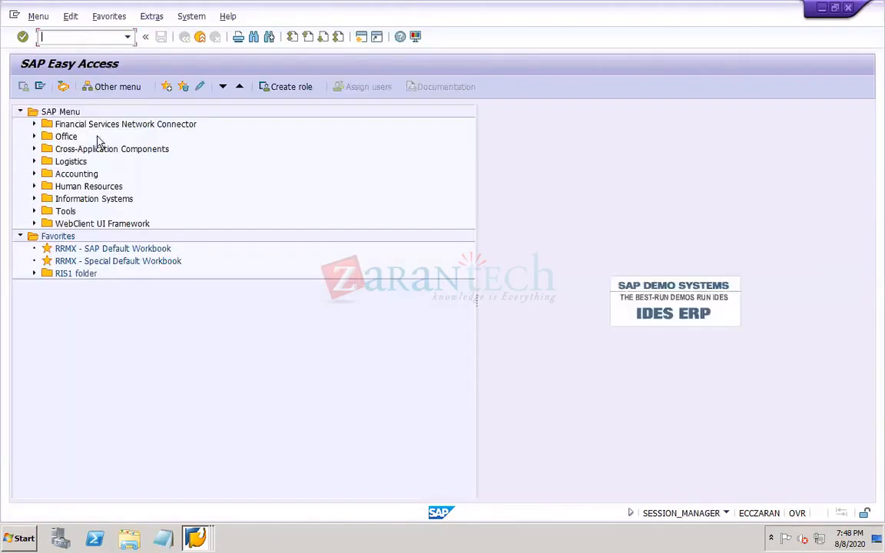
Step: Open the EC-PCA controlling area settings with 0KE5, enter standard hierarchy DOR1-PCA and enable elimination of internal business volume
{"action": "type", "text": "OKE5"}
{"action": "key", "text": "Return"}
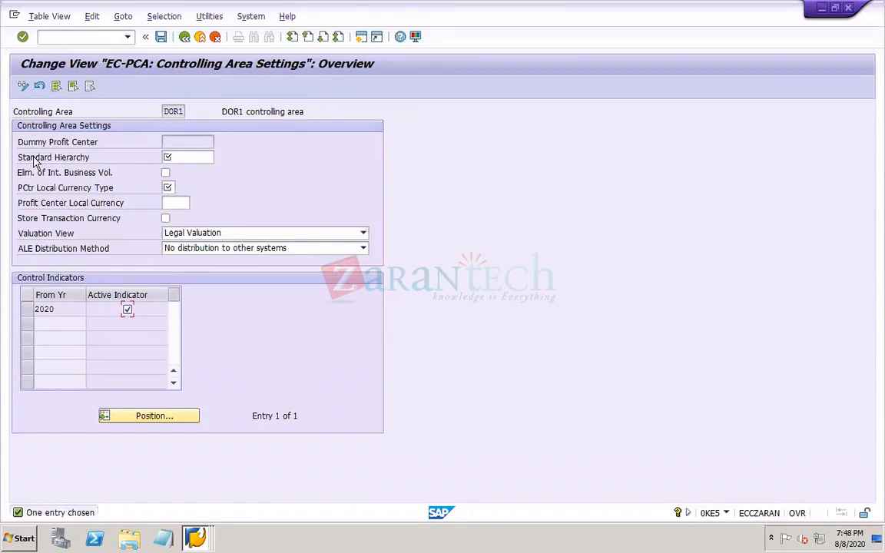
{"action": "left_click", "coordinate": [192, 157]}
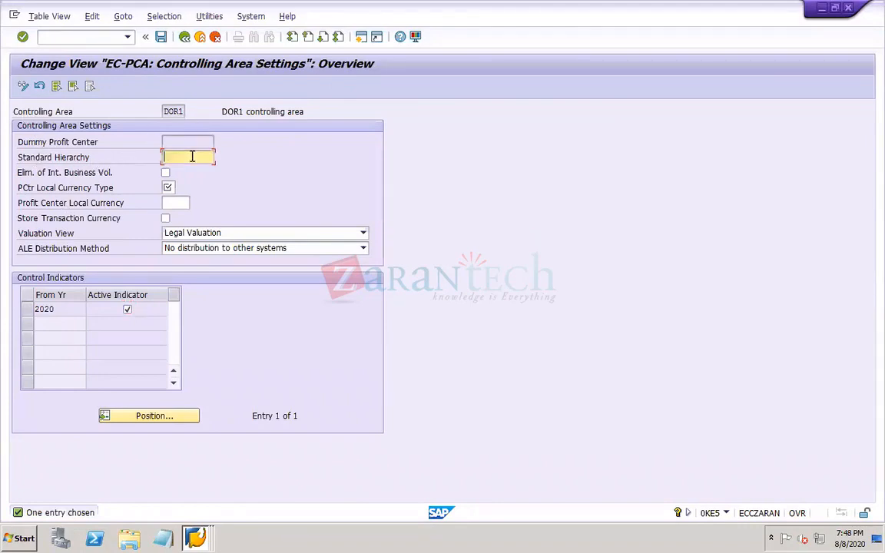
{"action": "type", "text": "DOR1-PCA"}
{"action": "left_click", "coordinate": [164, 172]}
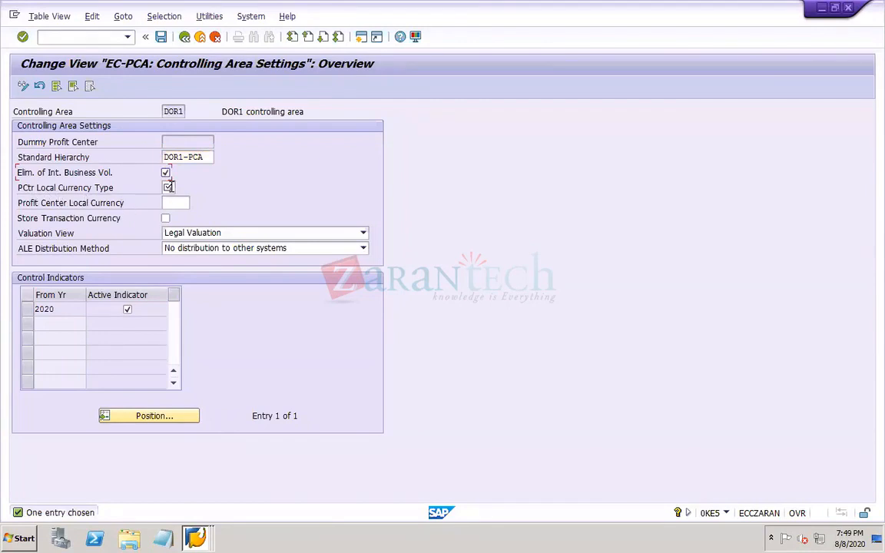
Step: Set the profit center local currency type to 20, Controlling area currency
{"action": "left_click", "coordinate": [169, 186]}
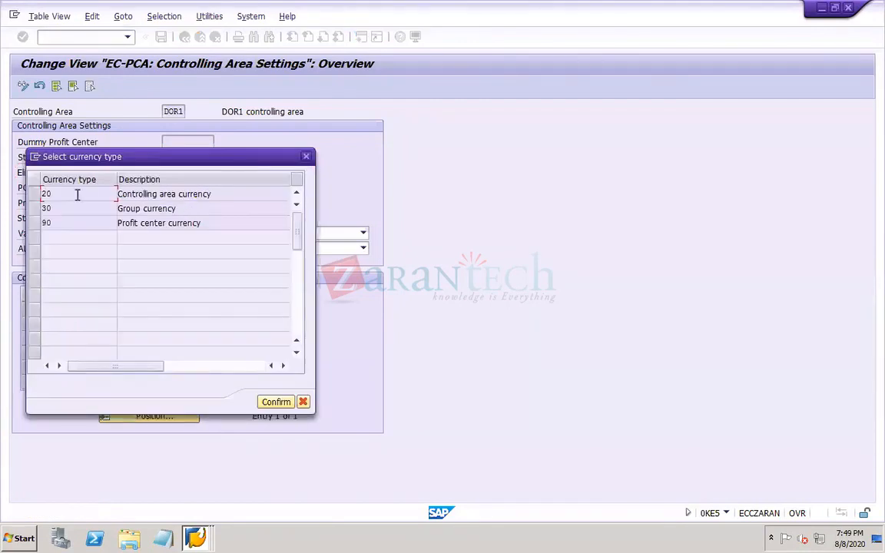
{"action": "left_click", "coordinate": [39, 193]}
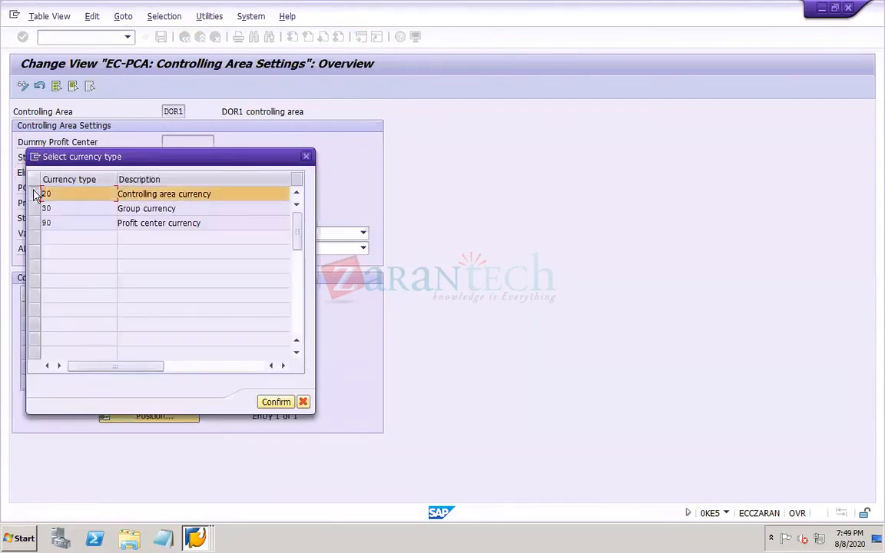
{"action": "left_click", "coordinate": [277, 403]}
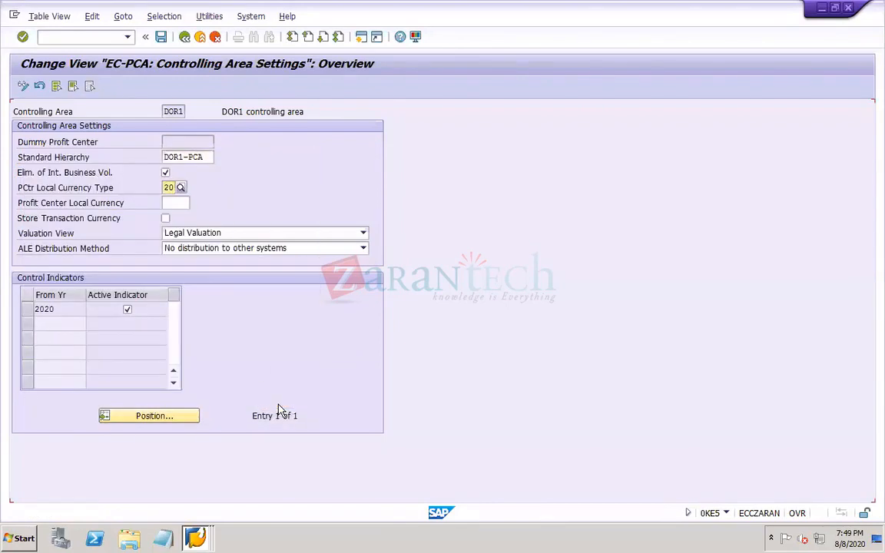
Step: Set the profit center local currency to USD, enable storing of the transaction currency, and save the controlling area settings
{"action": "left_click", "coordinate": [168, 202]}
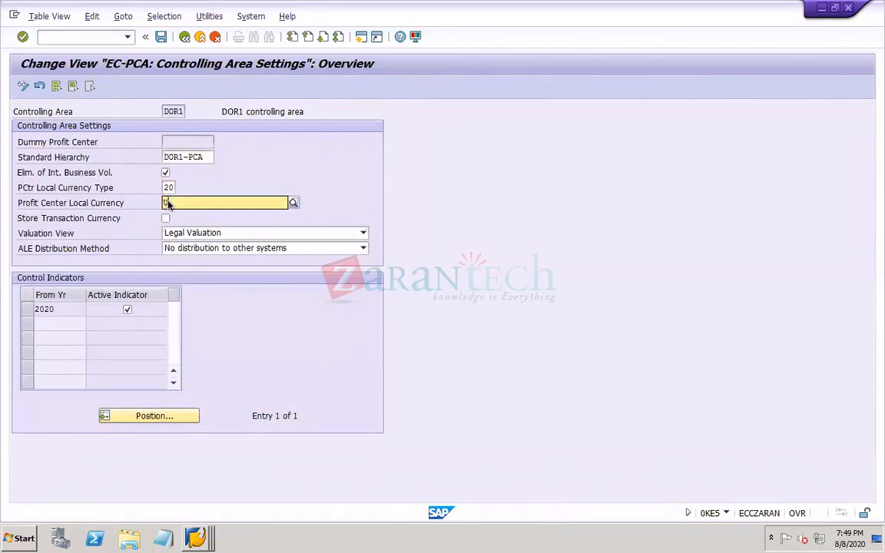
{"action": "type", "text": "USD"}
{"action": "left_click", "coordinate": [182, 237]}
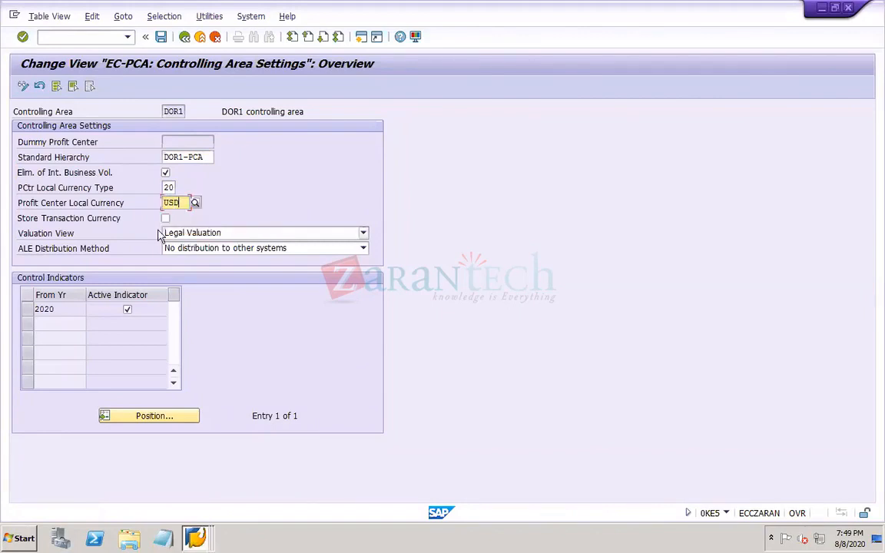
{"action": "left_click", "coordinate": [166, 219]}
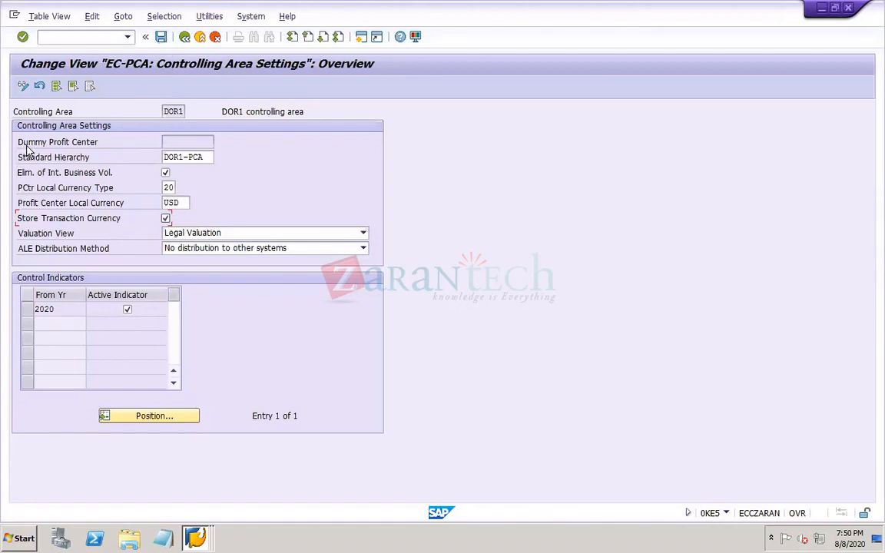
{"action": "left_click", "coordinate": [176, 141]}
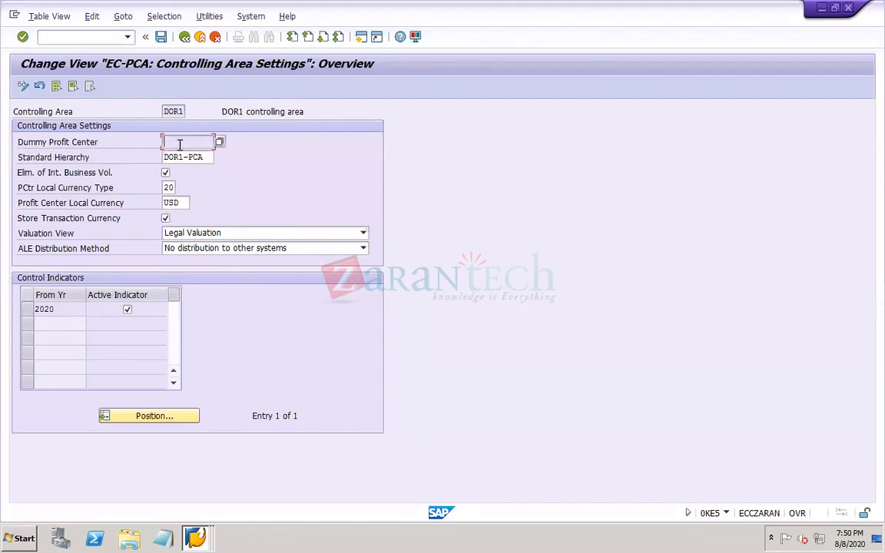
{"action": "left_click", "coordinate": [161, 37]}
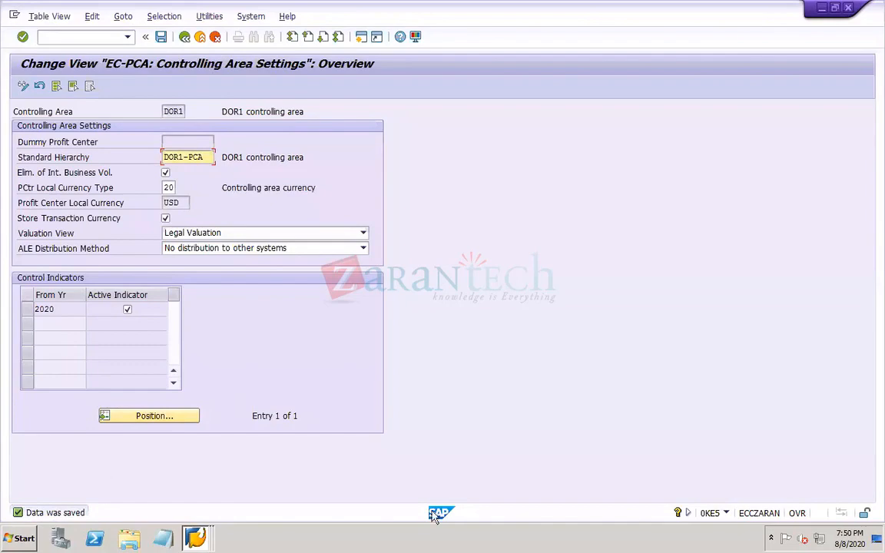
Step: Switch to PowerPoint, add KE59 below 0KE5 in the PCA notes, and save the presentation
{"action": "mouse_move", "coordinate": [568, 542]}
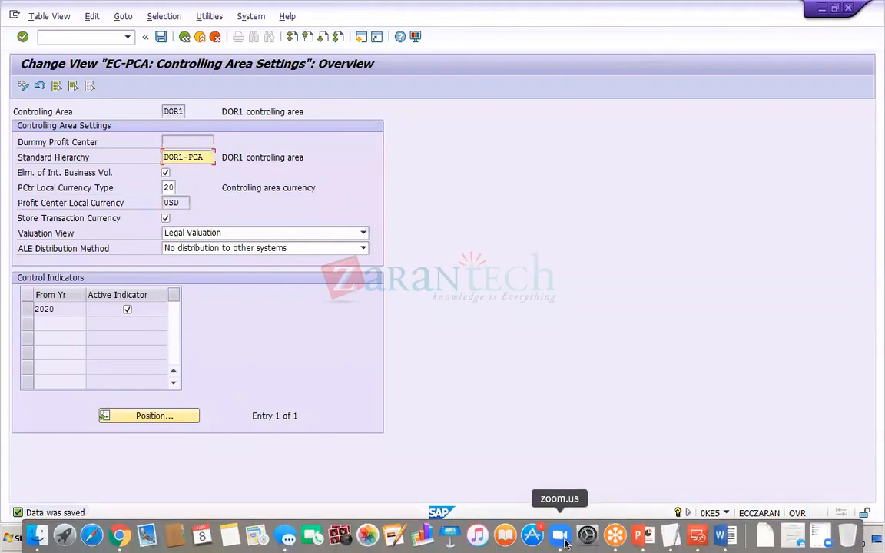
{"action": "left_click", "coordinate": [640, 536]}
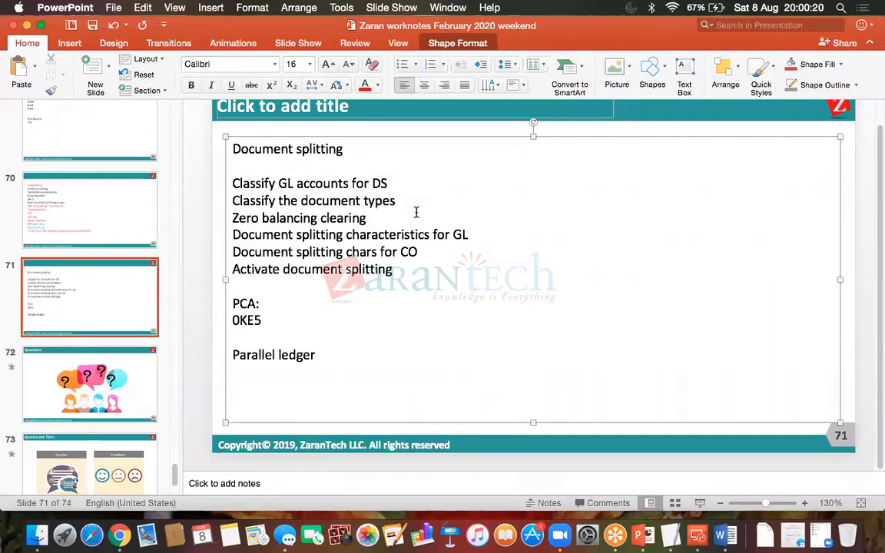
{"action": "type", "text": "KE59"}
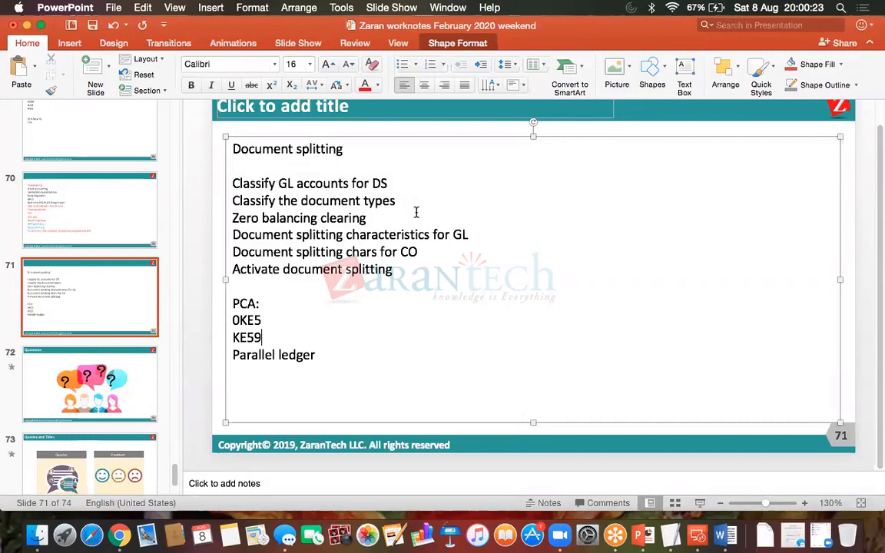
{"action": "left_click", "coordinate": [92, 24]}
Step: Switch back to the SAP remote session and start creating dummy profit center DOR1-DUMMY with transaction KE59, opening its basic data
{"action": "left_click", "coordinate": [694, 535]}
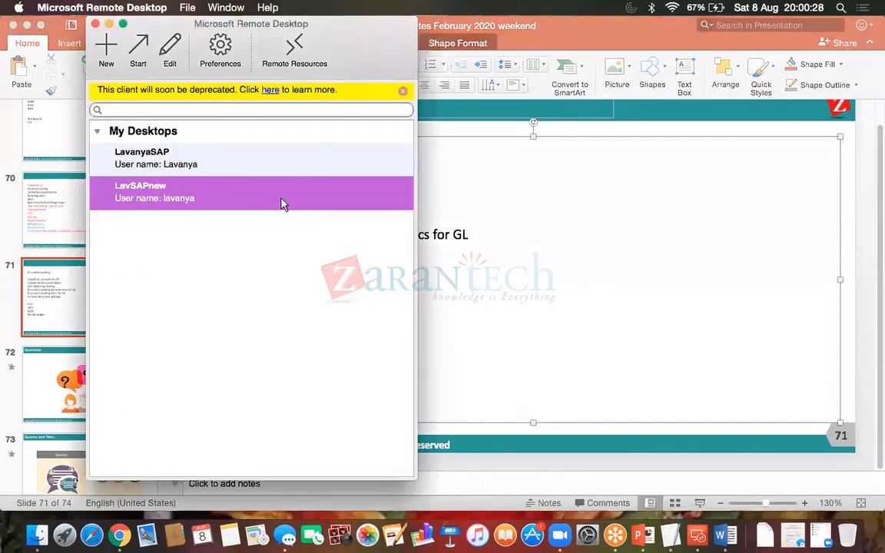
{"action": "double_click", "coordinate": [283, 201]}
{"action": "left_click", "coordinate": [73, 34]}
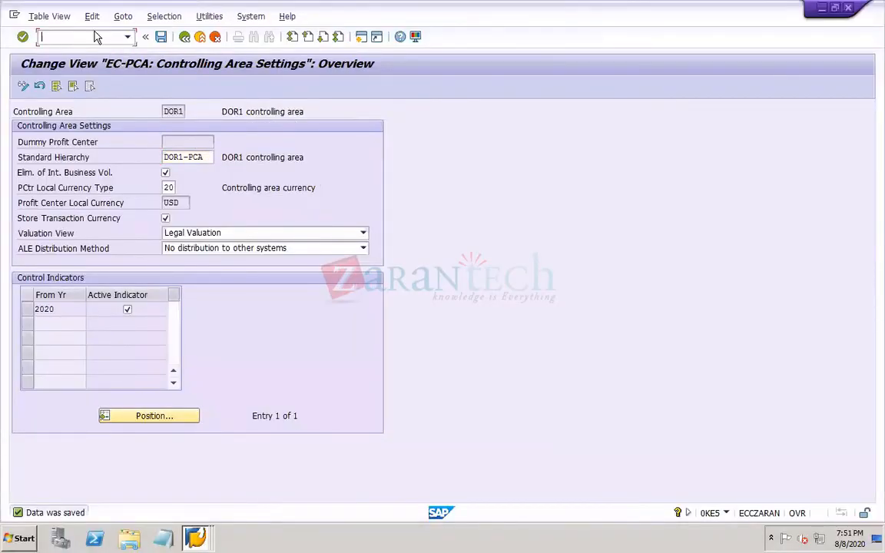
{"action": "type", "text": "/NKE59"}
{"action": "key", "text": "Return"}
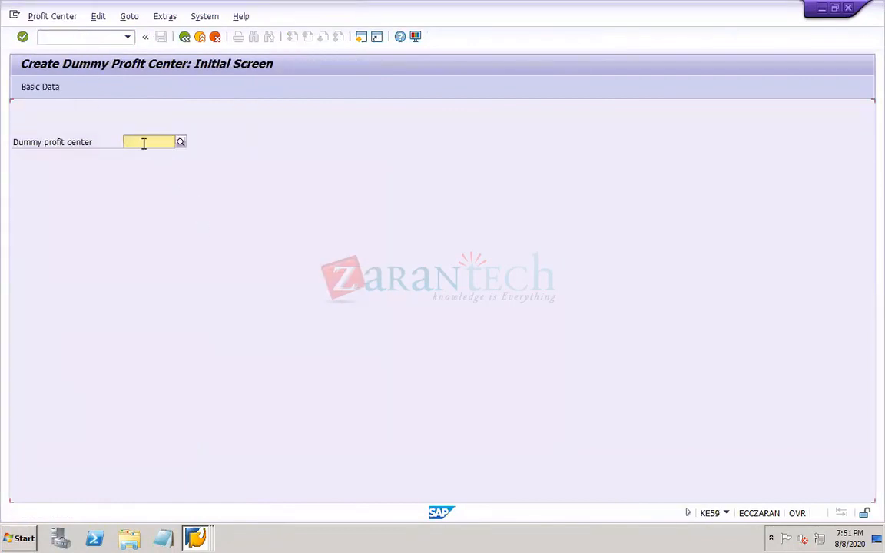
{"action": "type", "text": "DOR1"}
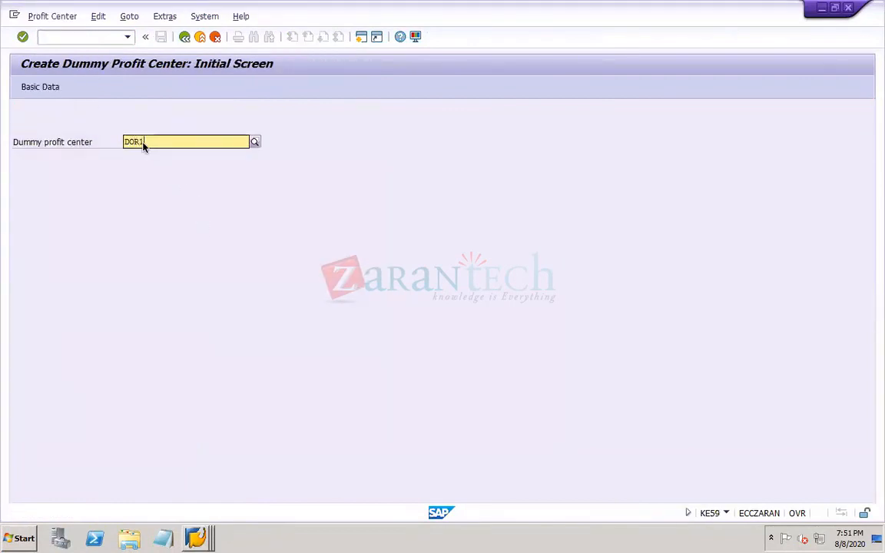
{"action": "type", "text": "-DUMMY"}
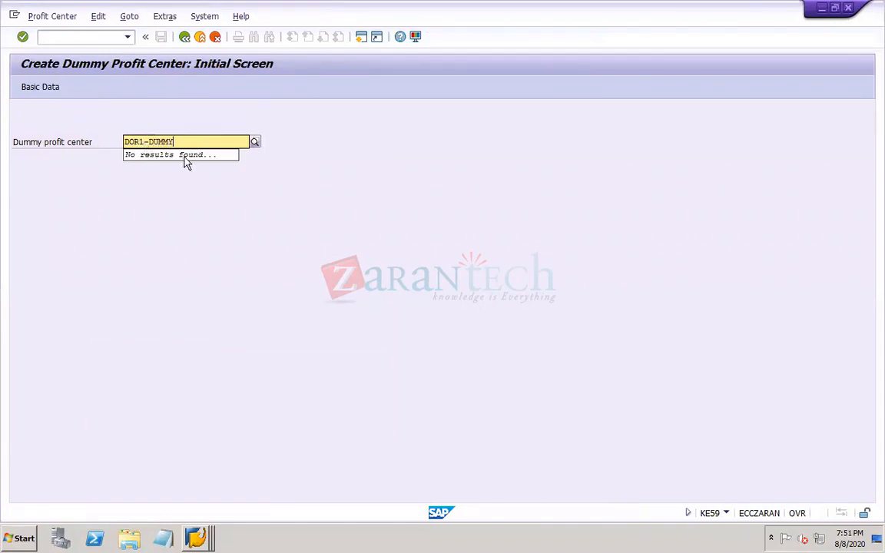
{"action": "left_click", "coordinate": [42, 88]}
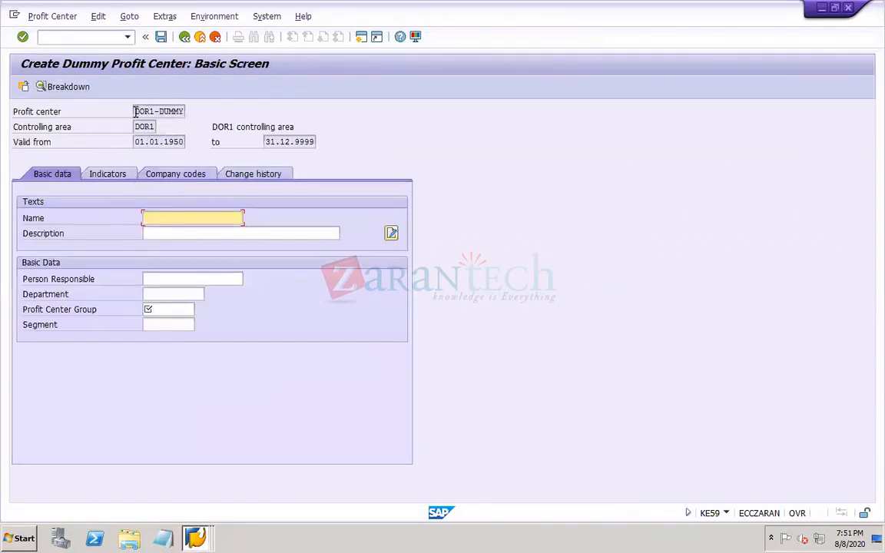
Step: Copy the profit center ID DOR1-DUMMY into both the name and the description of the dummy profit center
{"action": "left_click_drag", "start_coordinate": [135, 112], "coordinate": [297, 123]}
{"action": "key", "text": "ctrl+c"}
{"action": "left_click", "coordinate": [243, 80]}
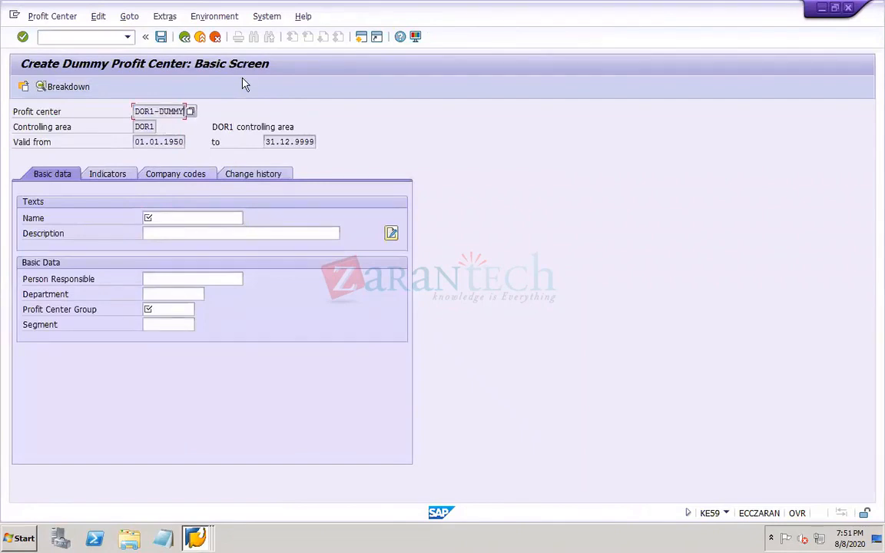
{"action": "left_click", "coordinate": [218, 219]}
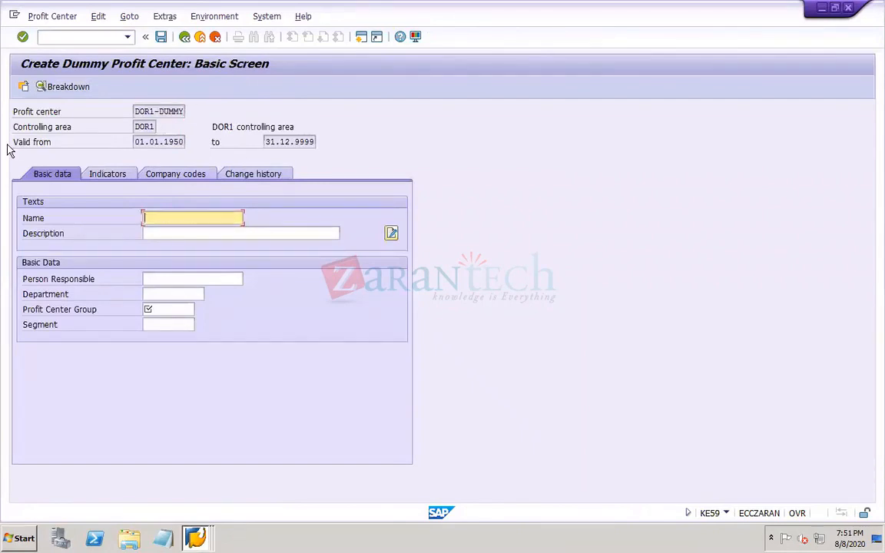
{"action": "key", "text": "ctrl+v"}
{"action": "key", "text": "Tab"}
{"action": "key", "text": "ctrl+v"}
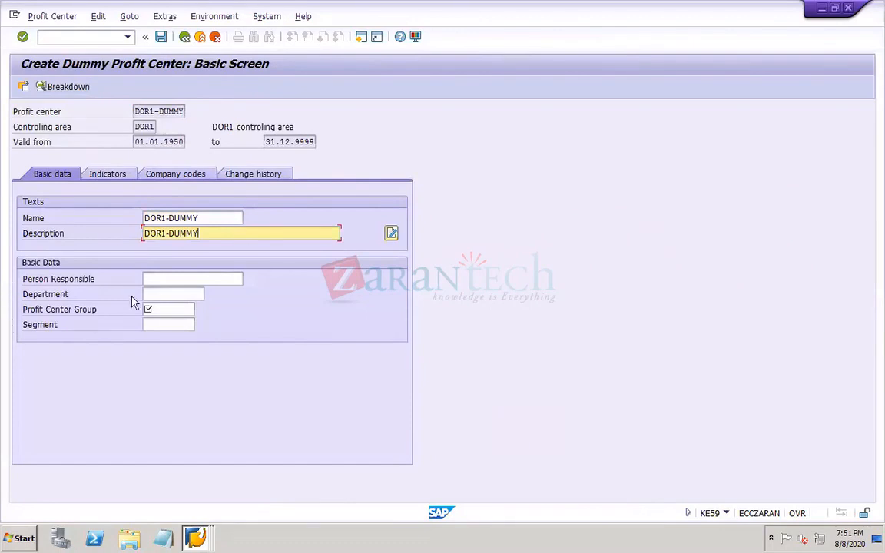
Step: Assign the dummy profit center to profit center group DOR1-PCA, leave the segment empty, and save it
{"action": "left_click", "coordinate": [196, 280]}
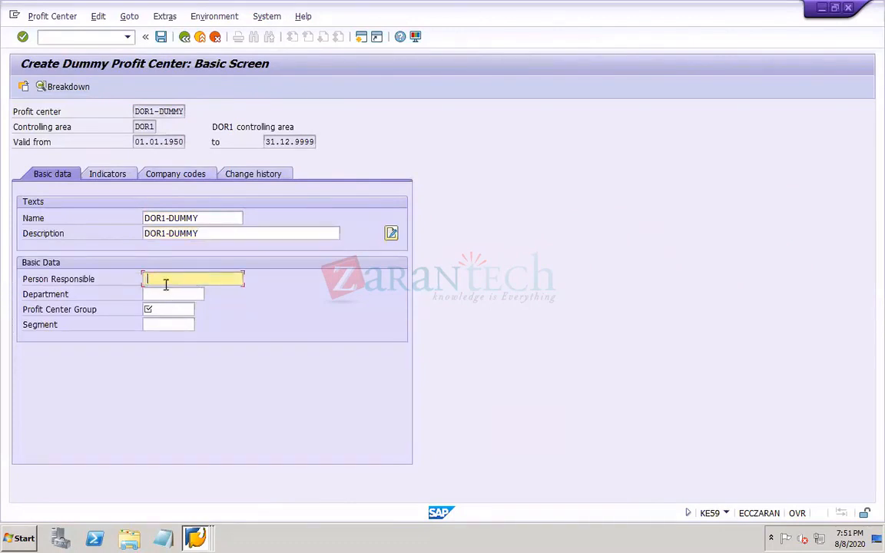
{"action": "left_click", "coordinate": [166, 307]}
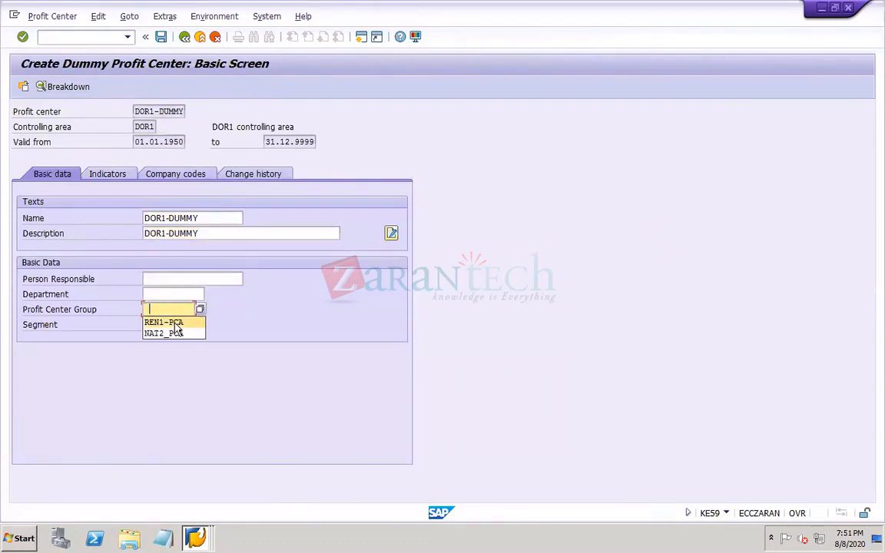
{"action": "type", "text": "DOR1-PCA"}
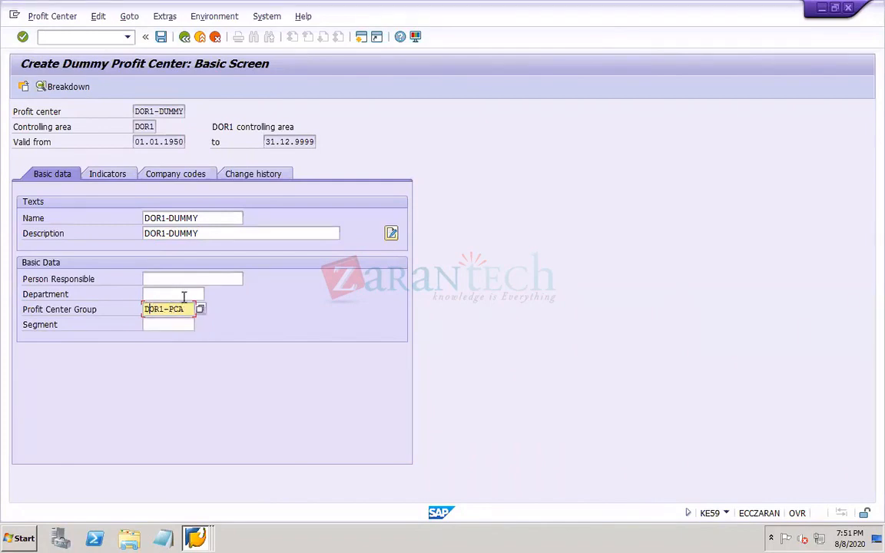
{"action": "left_click", "coordinate": [161, 37]}
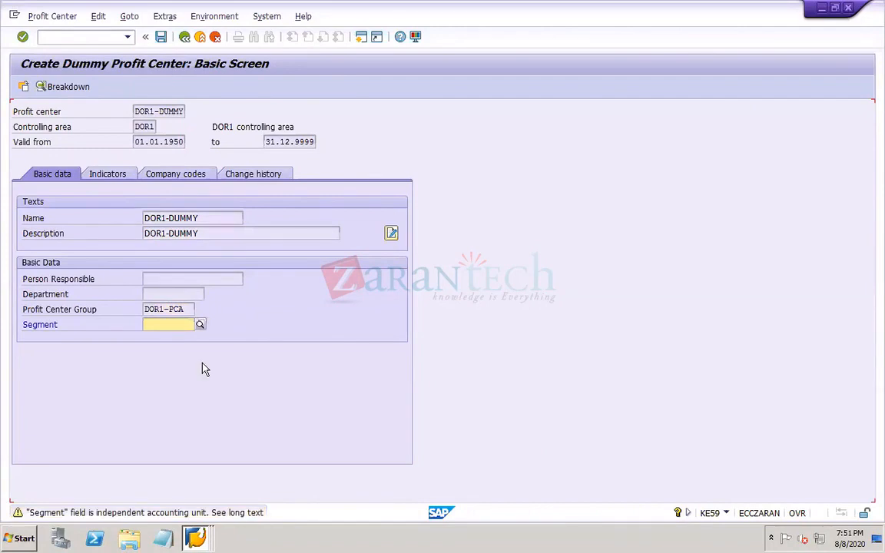
{"action": "key", "text": "Return"}
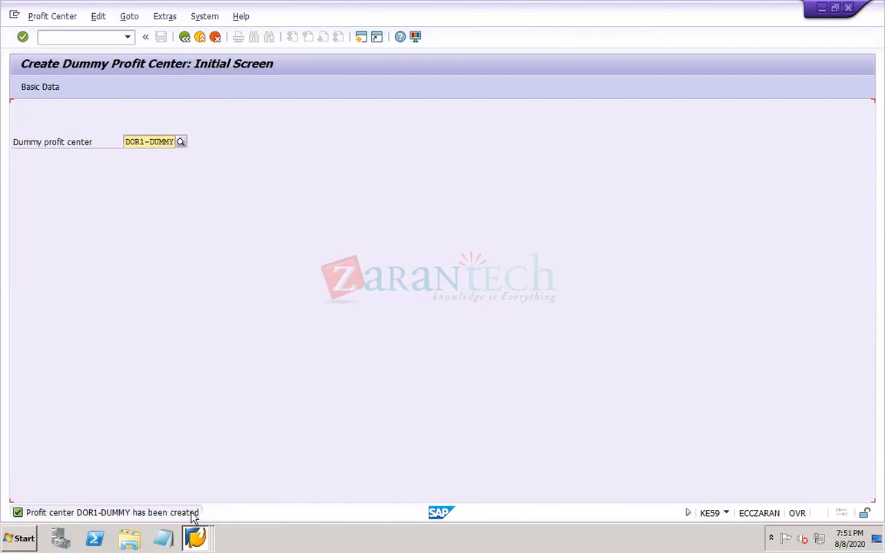
Step: Reopen the EC-PCA controlling area settings with 0KE5 to check the dummy profit center assignment
{"action": "left_click", "coordinate": [115, 33]}
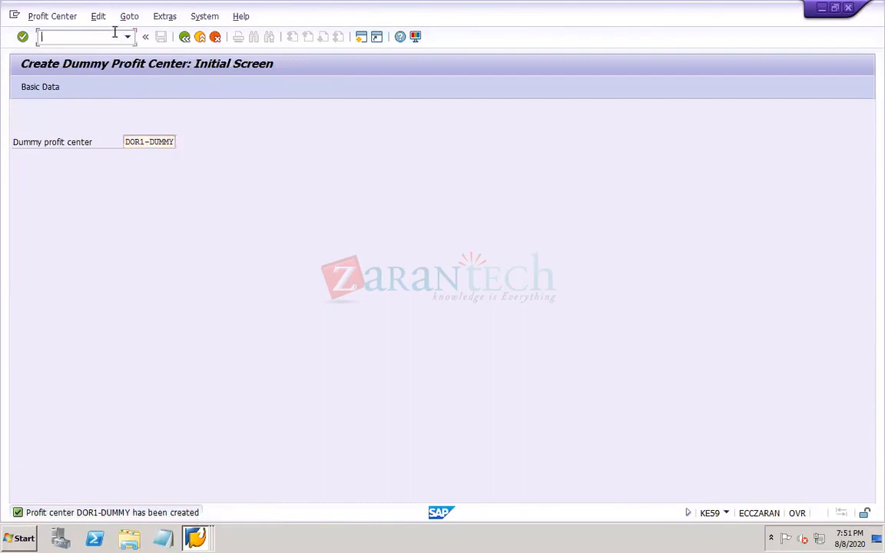
{"action": "type", "text": "/n"}
{"action": "type", "text": "OKE5"}
{"action": "key", "text": "Return"}
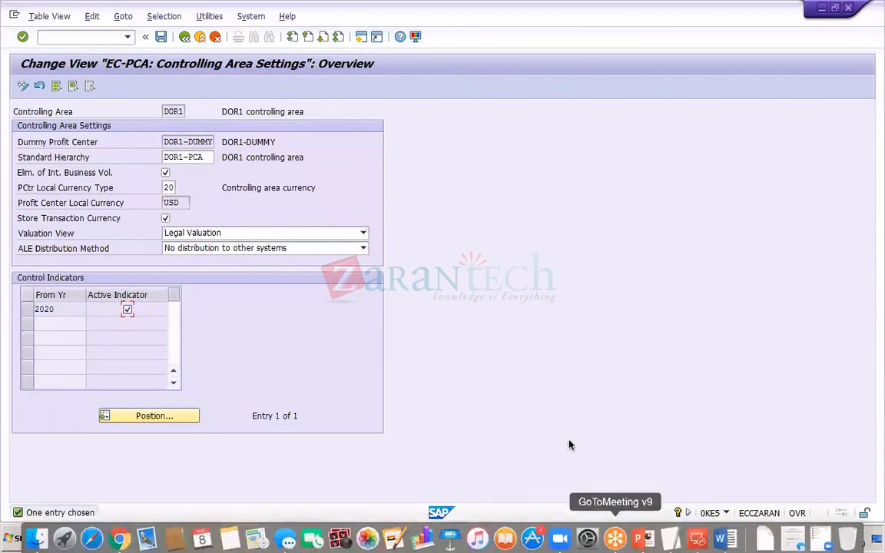
Step: Switch to PowerPoint, add the line "Control parameters for actual data" below KE59, and save the presentation
{"action": "mouse_move", "coordinate": [616, 542]}
{"action": "left_click", "coordinate": [643, 536]}
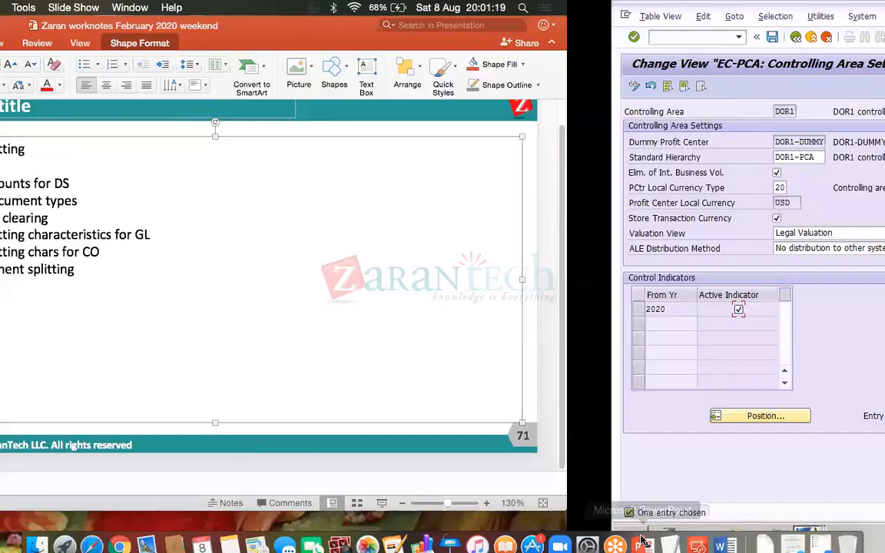
{"action": "left_click", "coordinate": [267, 340]}
{"action": "key", "text": "Return"}
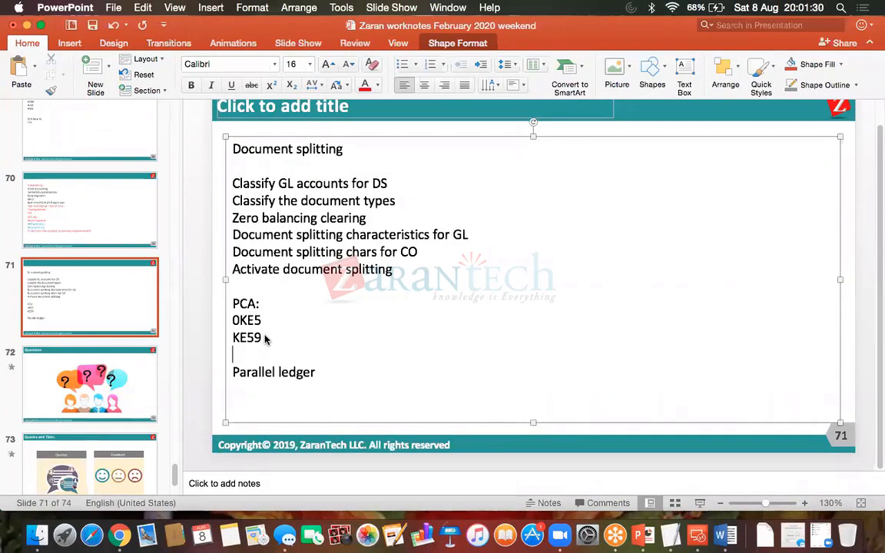
{"action": "type", "text": "Control para"}
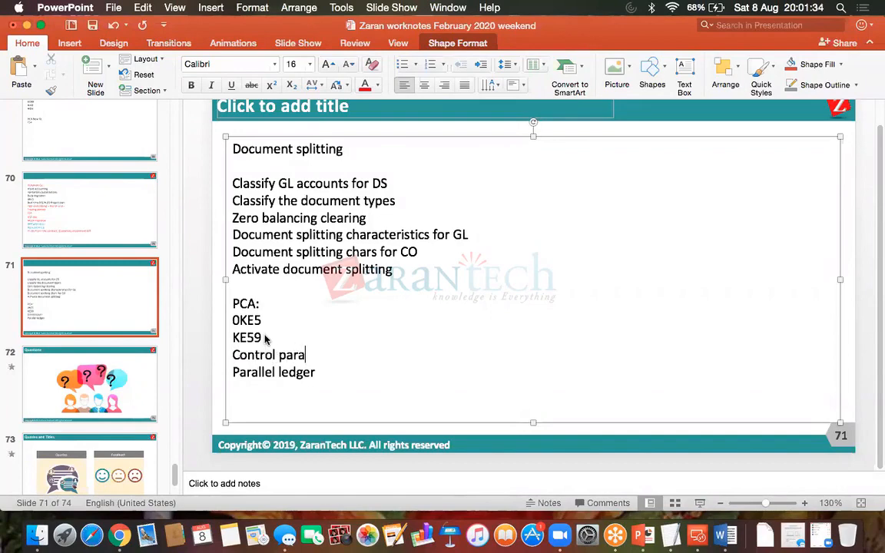
{"action": "type", "text": "meters fo"}
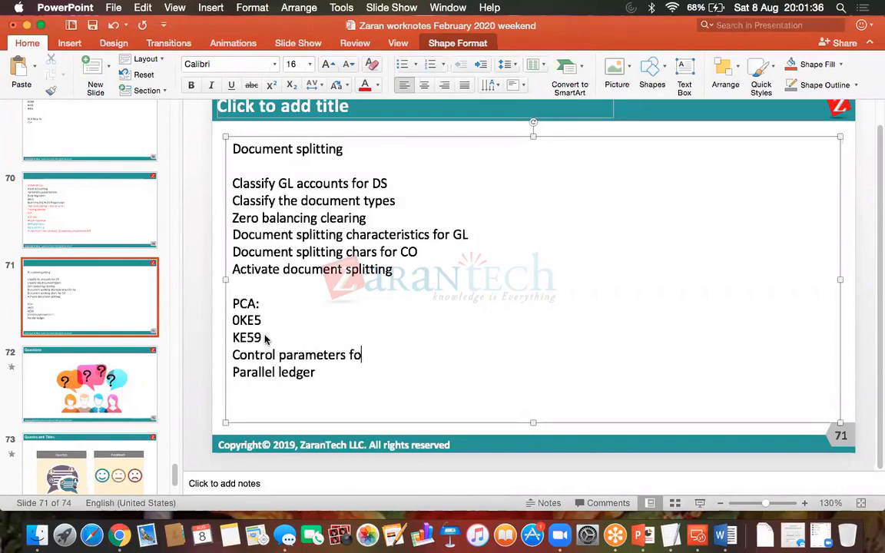
{"action": "type", "text": "r actual data"}
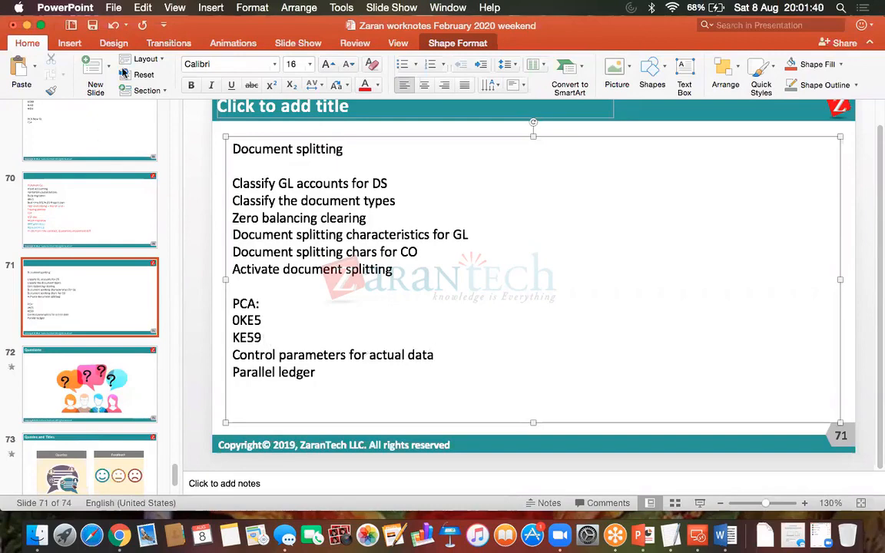
{"action": "left_click", "coordinate": [91, 26]}
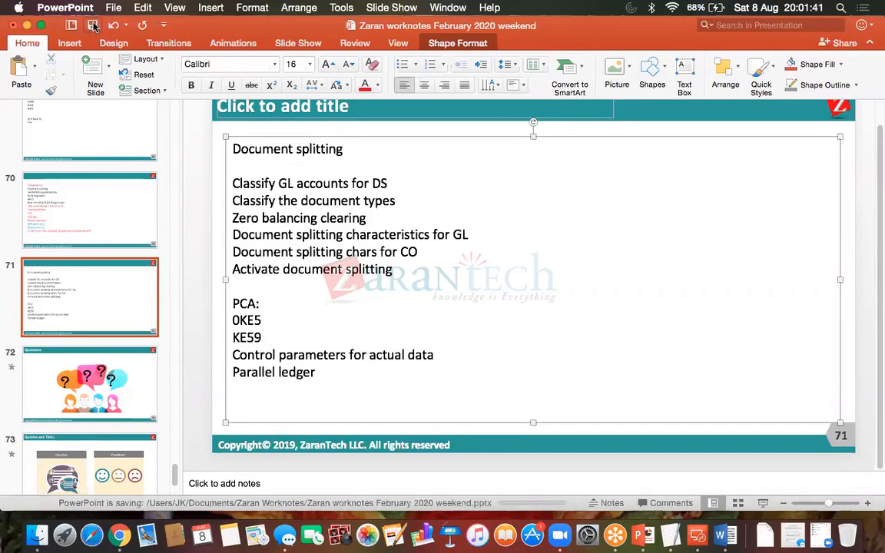
Step: Switch to the SAP remote session and open the EC-PCA control parameters for actual postings with transaction 1KEF
{"action": "left_click", "coordinate": [697, 535]}
{"action": "double_click", "coordinate": [330, 198]}
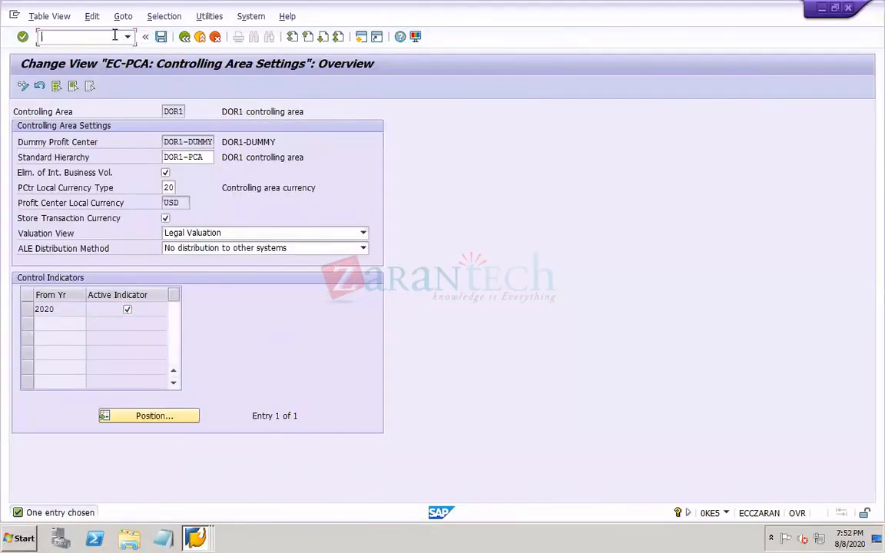
{"action": "type", "text": "/n1kef"}
{"action": "key", "text": "Return"}
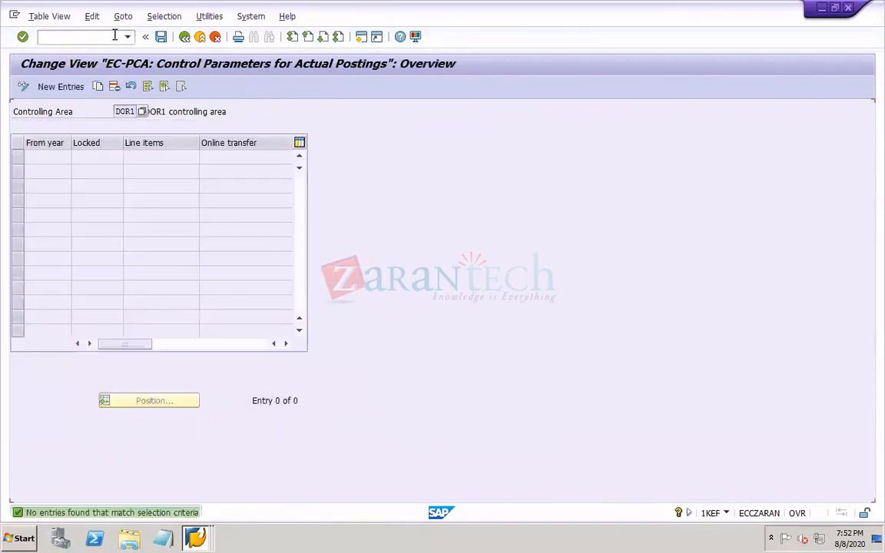
Step: Add an actual-postings entry for DOR1 from year 2020 with Line items and Online transfer enabled, and save it
{"action": "left_click", "coordinate": [74, 90]}
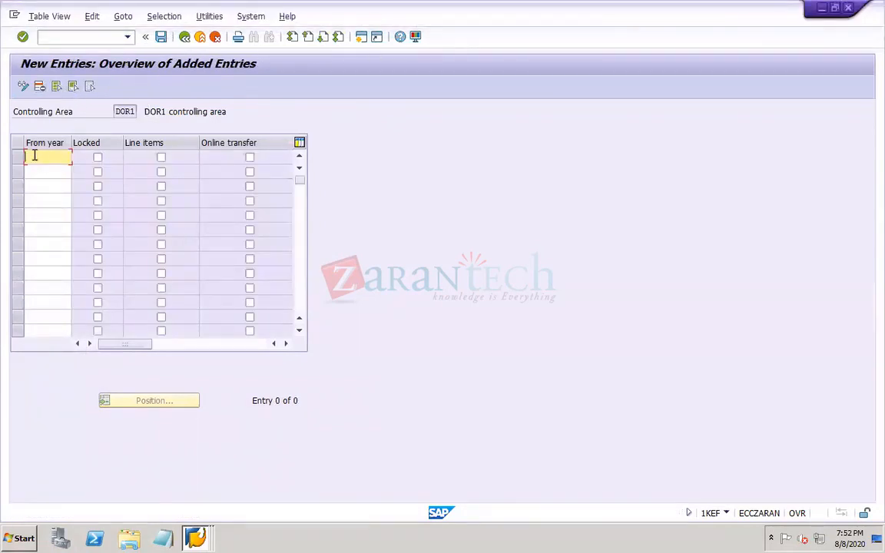
{"action": "type", "text": "2020"}
{"action": "key", "text": "Tab"}
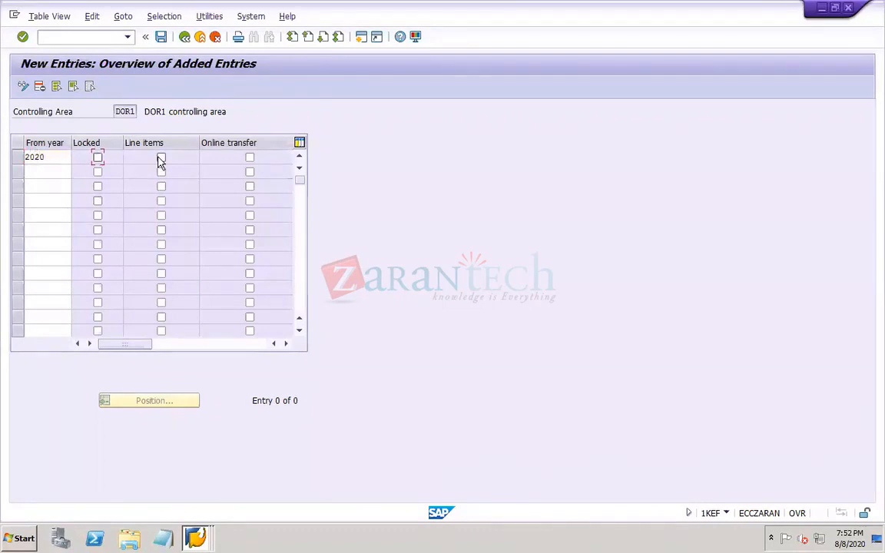
{"action": "left_click", "coordinate": [161, 159]}
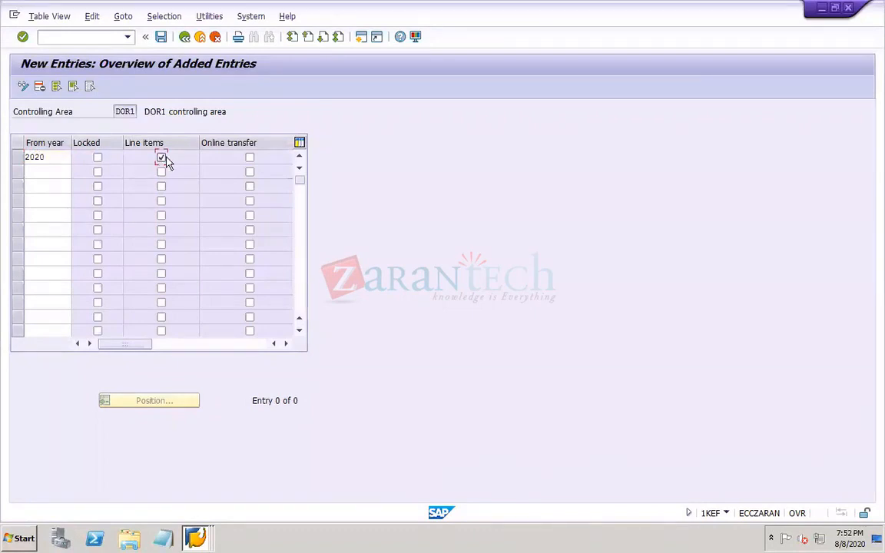
{"action": "left_click", "coordinate": [249, 159]}
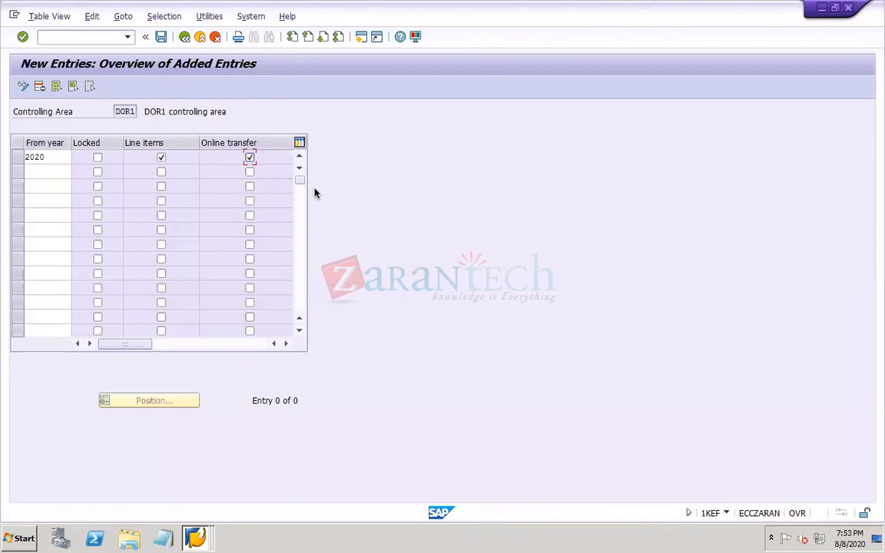
{"action": "left_click", "coordinate": [161, 38]}
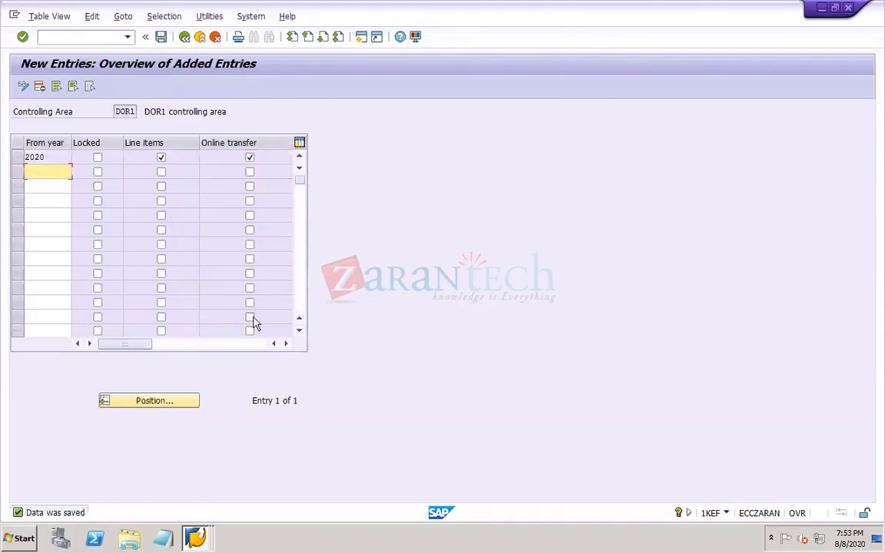
Step: Switch to PowerPoint, replace the "Parallel ledger" line under PCA with "GB02", and save the presentation
{"action": "mouse_move", "coordinate": [614, 541]}
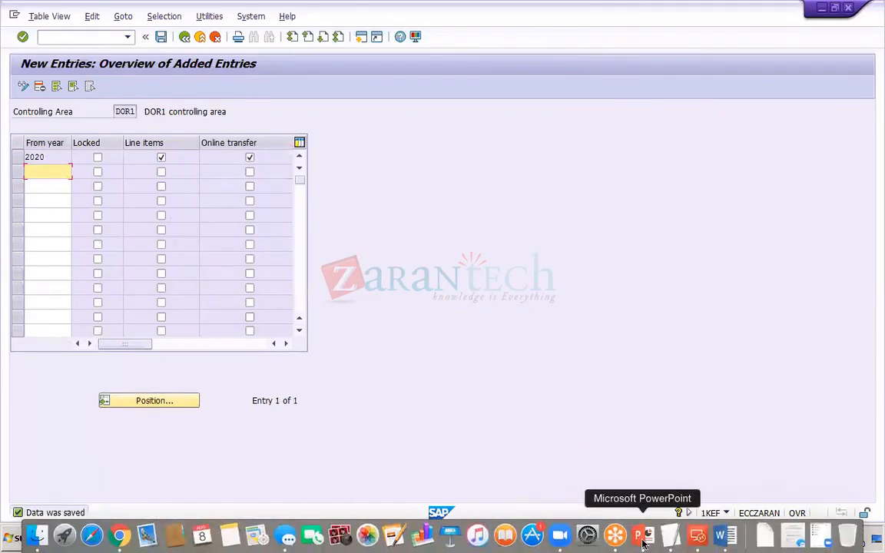
{"action": "left_click", "coordinate": [644, 537]}
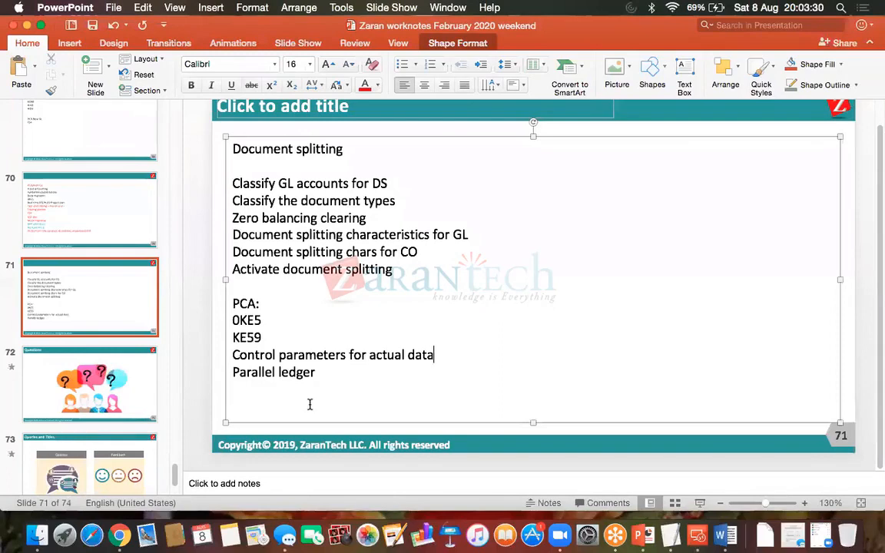
{"action": "left_click", "coordinate": [352, 377]}
{"action": "key", "text": "BackSpace"}
{"action": "key", "text": "BackSpace"}
{"action": "key", "text": "BackSpace"}
{"action": "key", "text": "BackSpace"}
{"action": "key", "text": "BackSpace"}
{"action": "key", "text": "BackSpace"}
{"action": "key", "text": "BackSpace"}
{"action": "key", "text": "BackSpace"}
{"action": "key", "text": "BackSpace"}
{"action": "key", "text": "BackSpace"}
{"action": "key", "text": "BackSpace"}
{"action": "key", "text": "BackSpace"}
{"action": "key", "text": "BackSpace"}
{"action": "key", "text": "BackSpace"}
{"action": "key", "text": "BackSpace"}
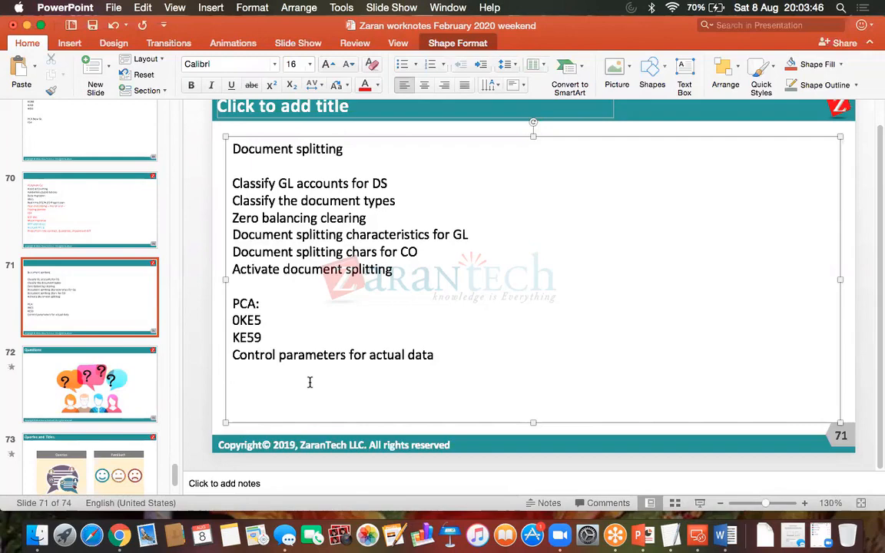
{"action": "type", "text": "GB01"}
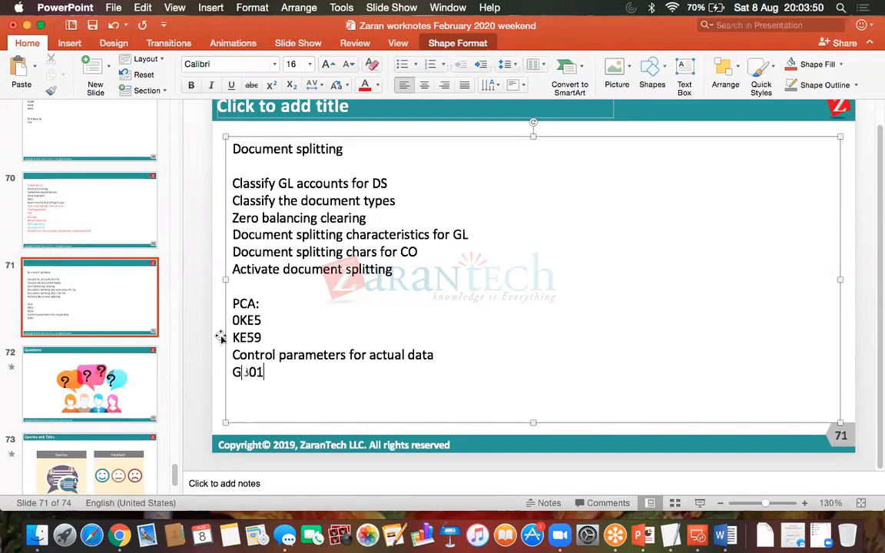
{"action": "key", "text": "BackSpace"}
{"action": "type", "text": "2"}
{"action": "key", "text": "super+s"}
Step: Return to the SAP session, run transaction GB02, and open the local GL document number range groups for maintenance
{"action": "left_click", "coordinate": [697, 537]}
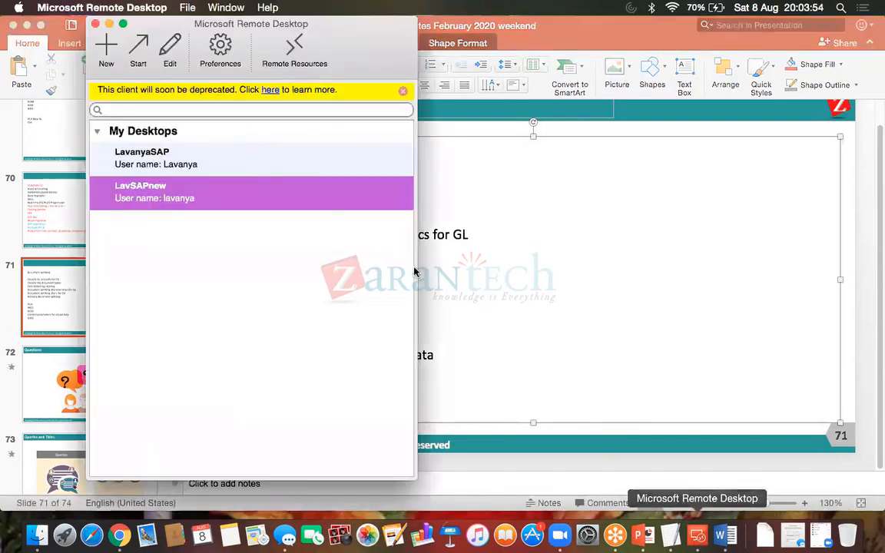
{"action": "key", "text": "ctrl+Right"}
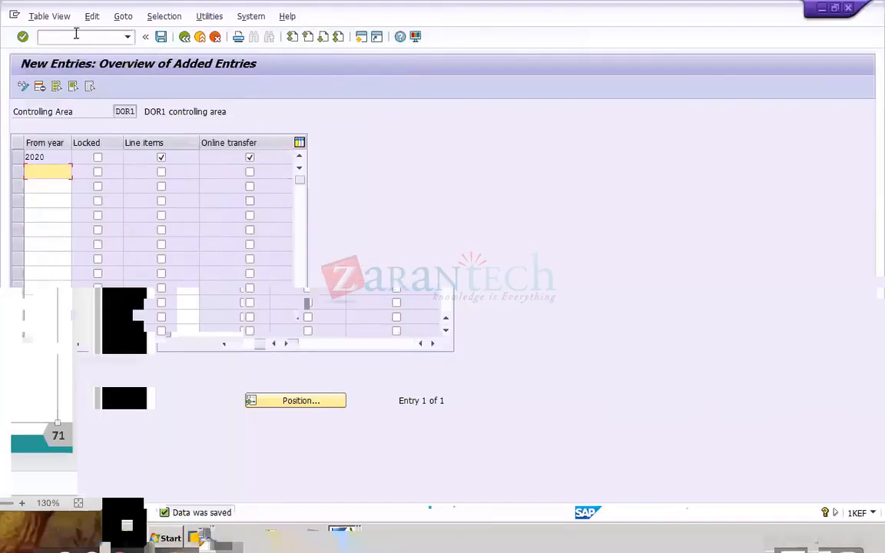
{"action": "left_click", "coordinate": [73, 32]}
{"action": "type", "text": "/NGB02"}
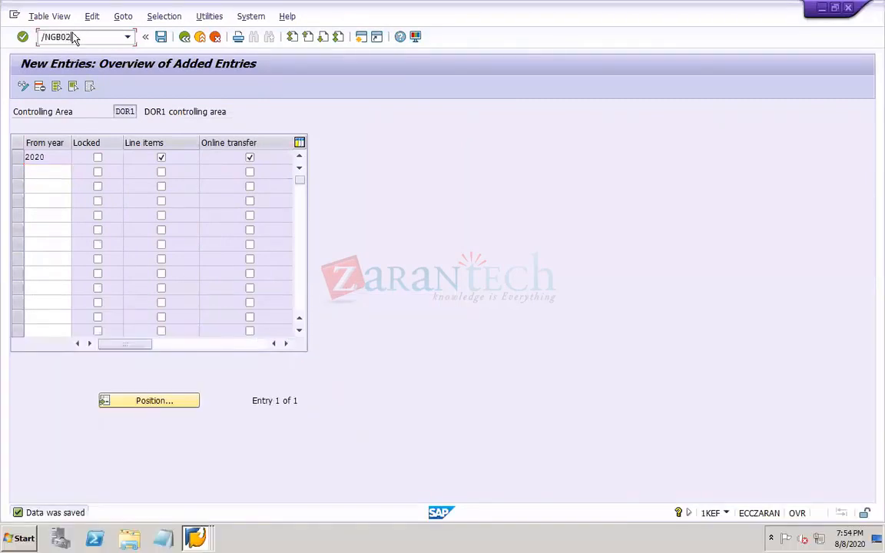
{"action": "key", "text": "Return"}
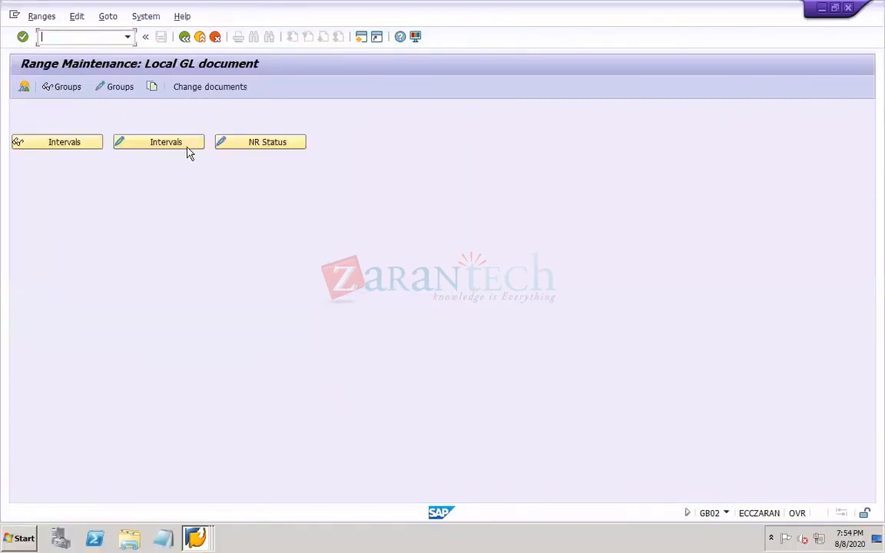
{"action": "left_click", "coordinate": [119, 89]}
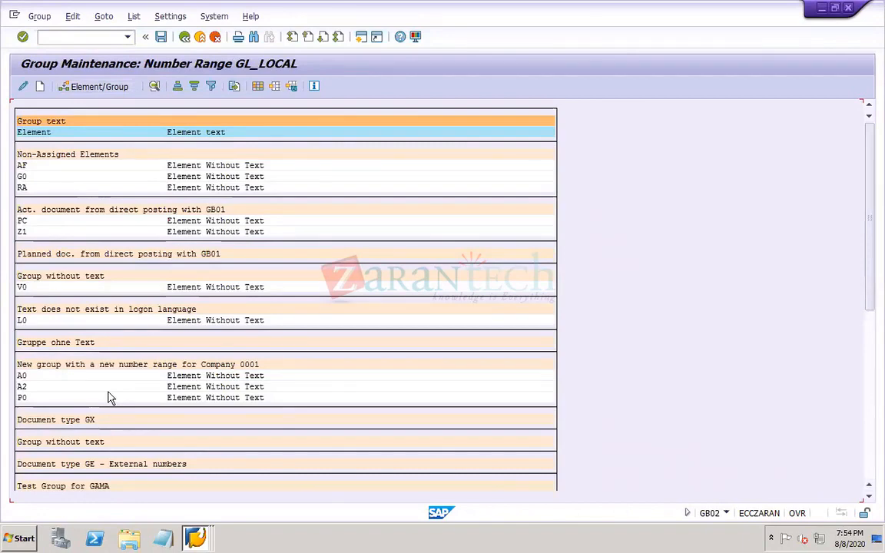
Step: Start a new number range group for company code DOR1
{"action": "left_click", "coordinate": [39, 88]}
{"action": "left_click", "coordinate": [175, 210]}
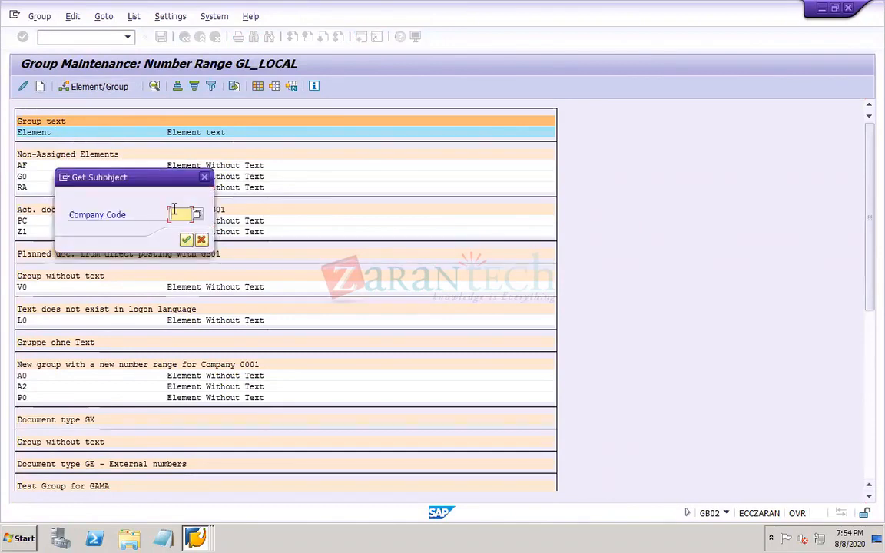
{"action": "type", "text": "DOR1"}
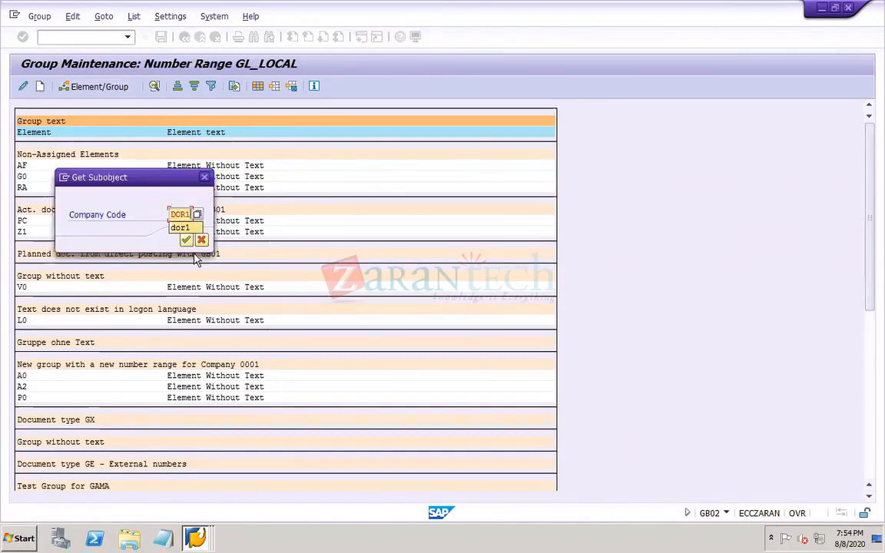
{"action": "left_click", "coordinate": [180, 228]}
{"action": "left_click", "coordinate": [187, 240]}
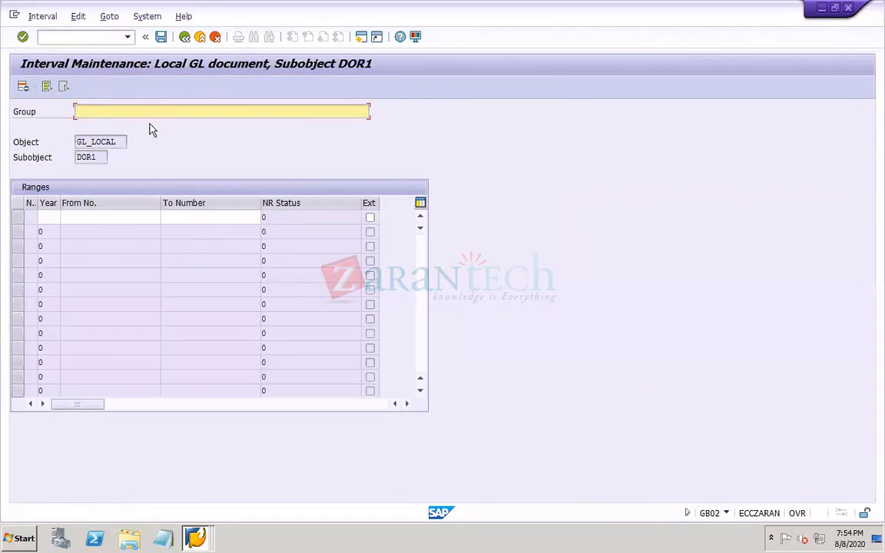
Step: Name the group DOR1, define its year 2020 interval from 1 to 19999, save it, and return to the group overview
{"action": "type", "text": "DOR1"}
{"action": "left_click", "coordinate": [54, 217]}
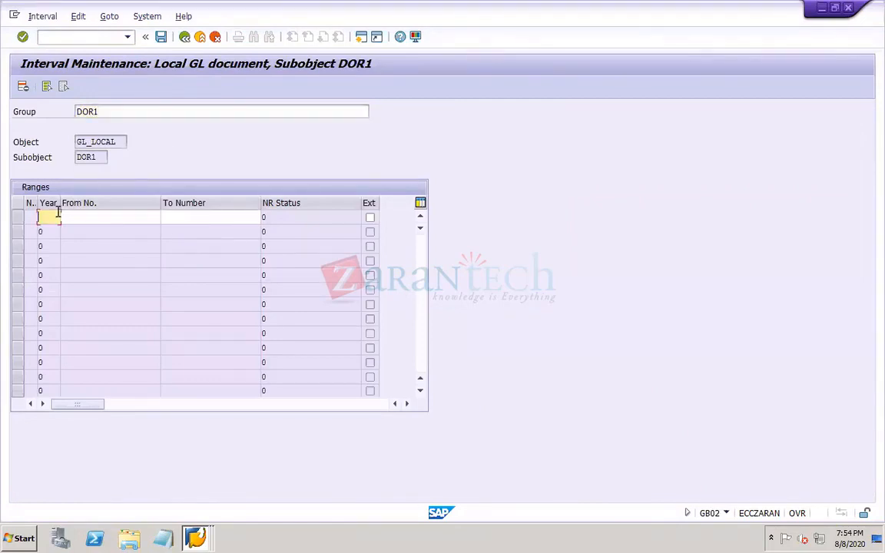
{"action": "left_click", "coordinate": [49, 239]}
{"action": "left_click", "coordinate": [99, 217]}
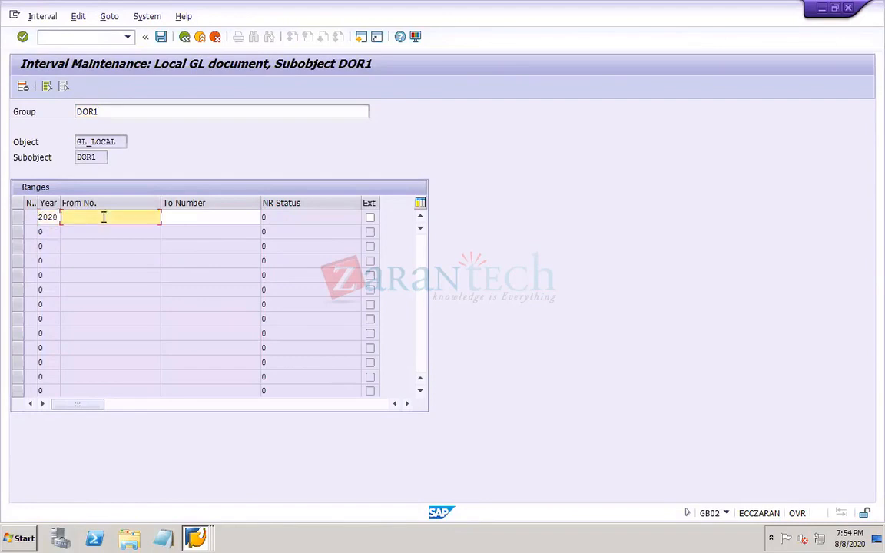
{"action": "left_click", "coordinate": [91, 229]}
{"action": "left_click", "coordinate": [199, 218]}
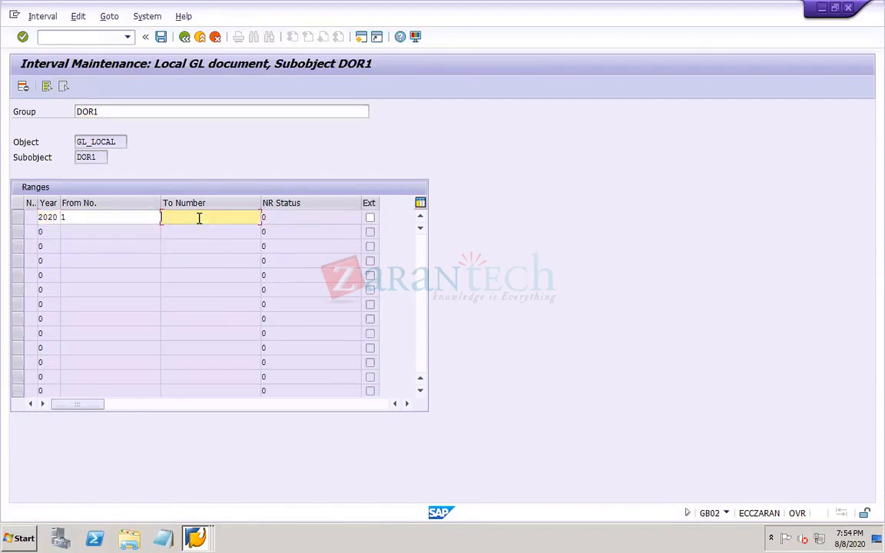
{"action": "left_click", "coordinate": [175, 230]}
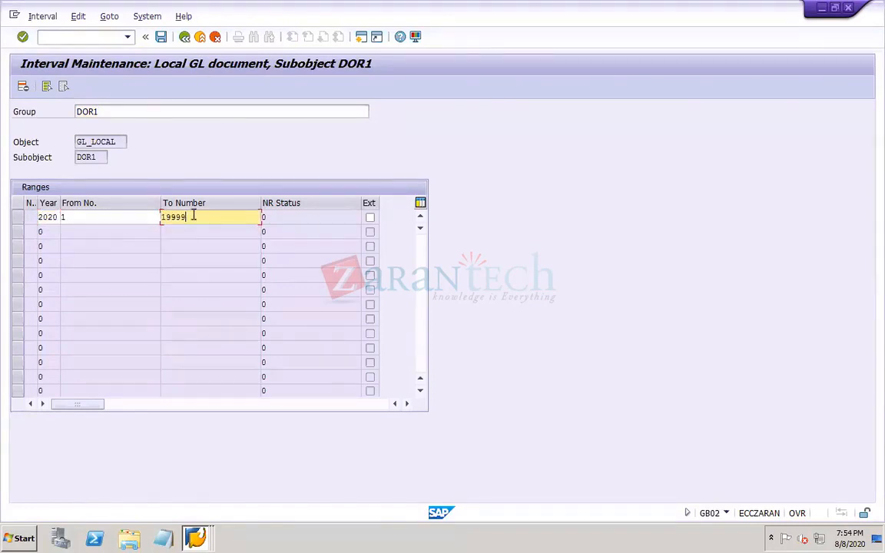
{"action": "left_click", "coordinate": [161, 36]}
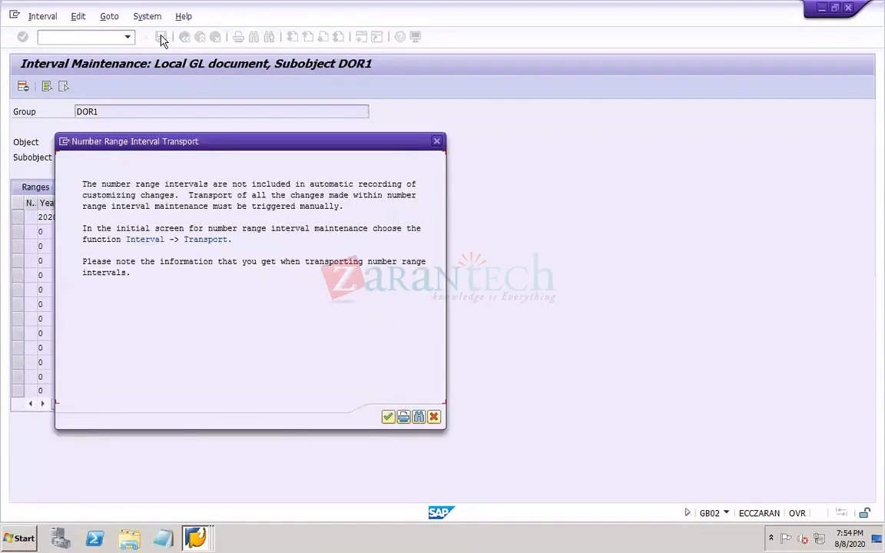
{"action": "left_click", "coordinate": [388, 418]}
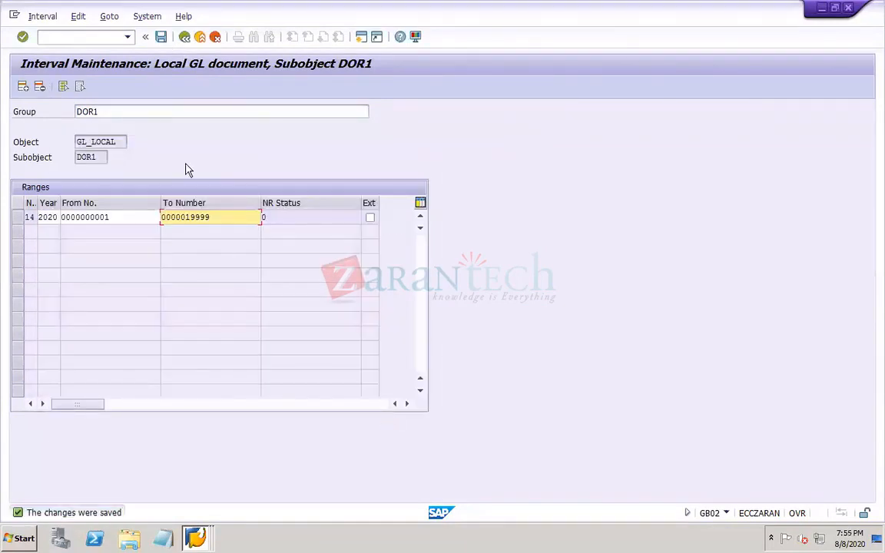
{"action": "left_click", "coordinate": [185, 36]}
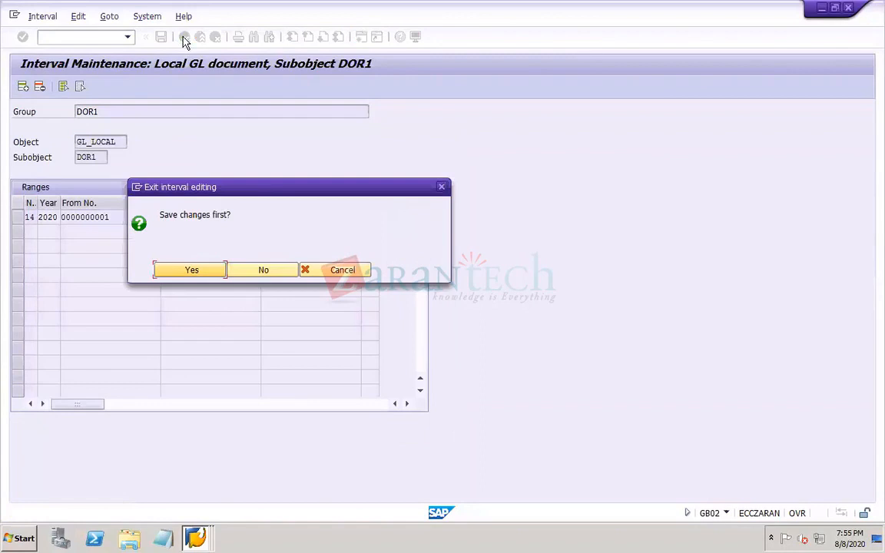
{"action": "left_click", "coordinate": [185, 269]}
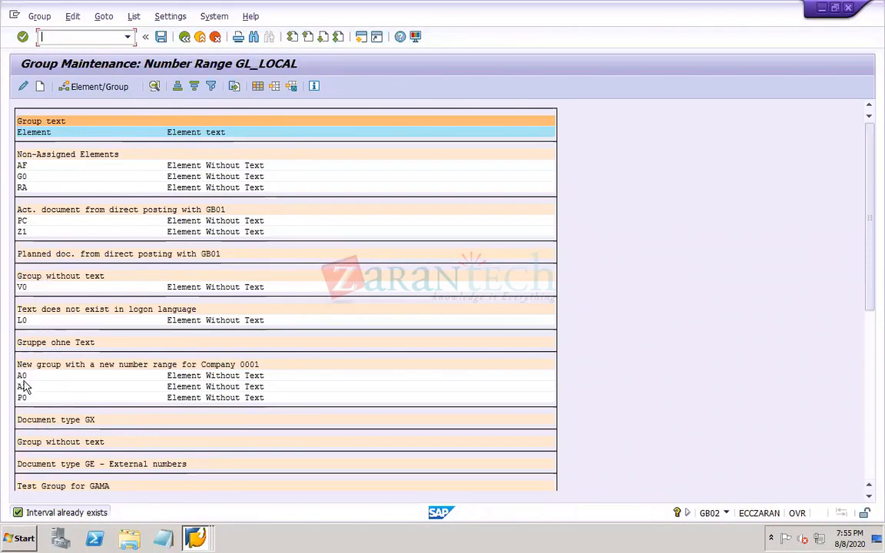
Step: Select element A0, look through the number range groups it can be assigned to, and close the selection without assigning
{"action": "left_click", "coordinate": [30, 221]}
{"action": "left_click", "coordinate": [22, 377]}
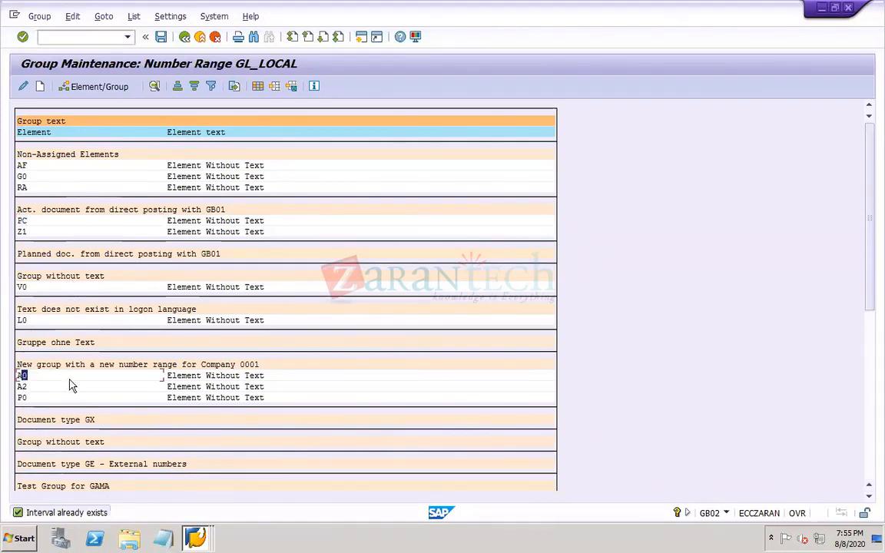
{"action": "left_click", "coordinate": [96, 86]}
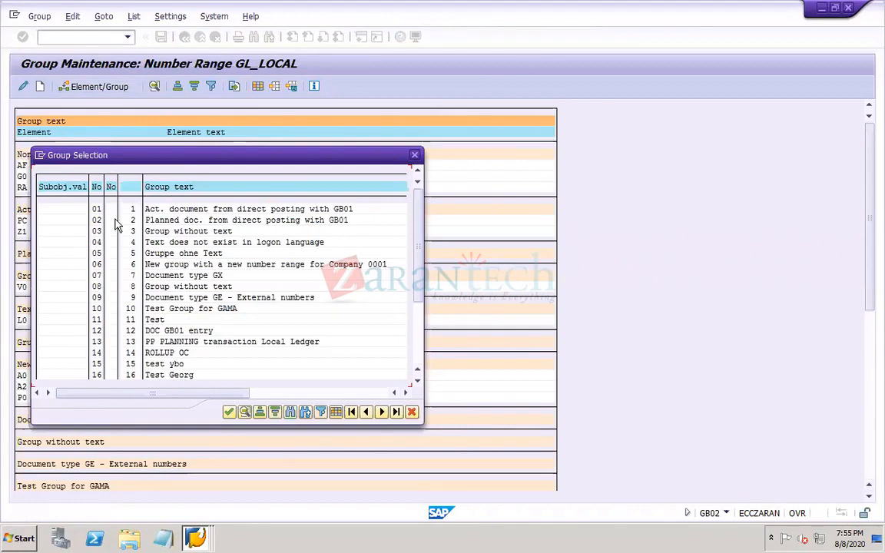
{"action": "left_click", "coordinate": [176, 209]}
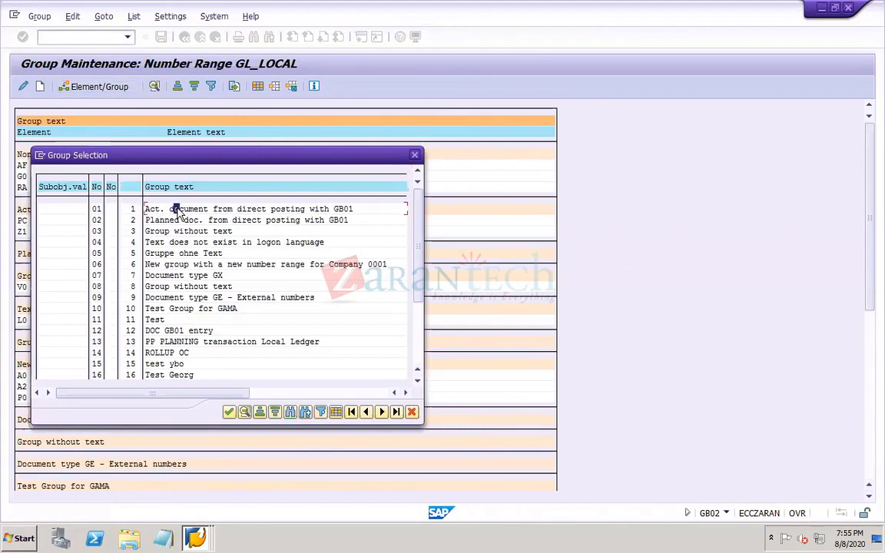
{"action": "left_click", "coordinate": [418, 356]}
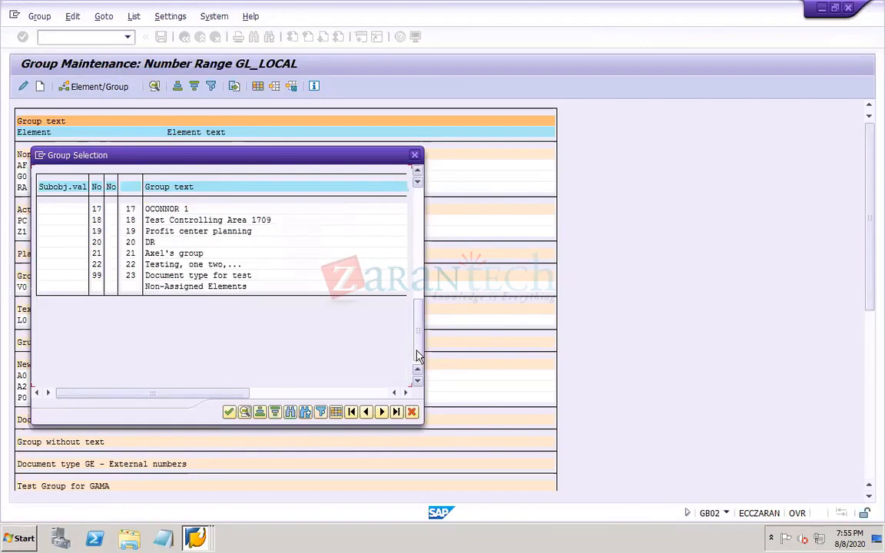
{"action": "left_click", "coordinate": [414, 155]}
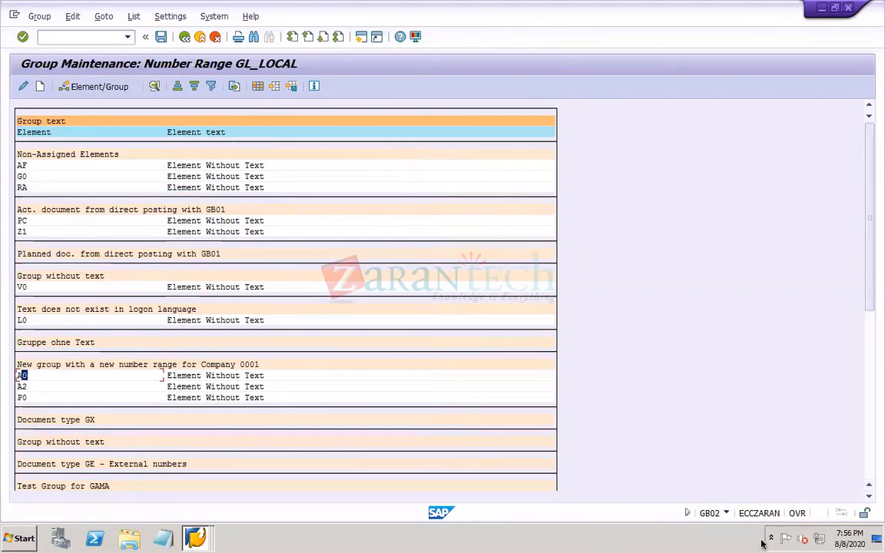
Step: Switch to PowerPoint, add the line "KE51" below GB02, and go back to Microsoft Remote Desktop
{"action": "left_click", "coordinate": [642, 537]}
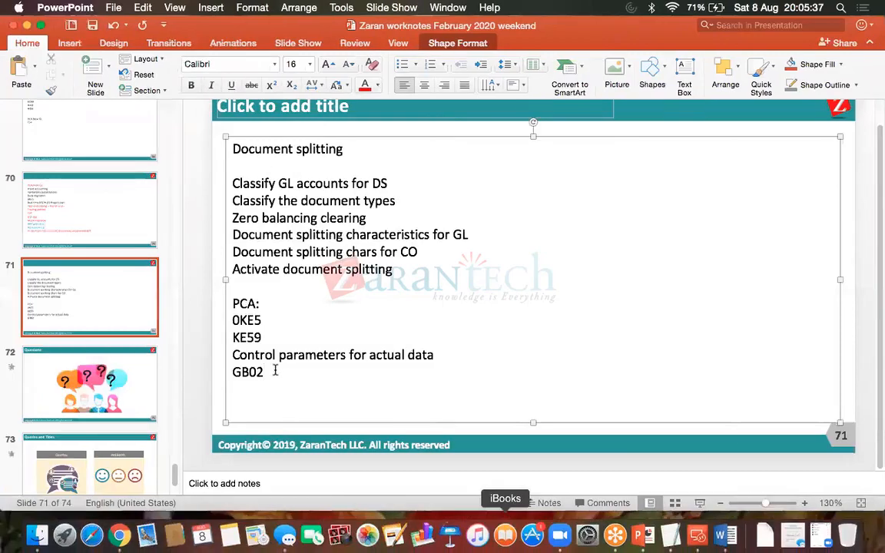
{"action": "key", "text": "Return"}
{"action": "type", "text": "KE51"}
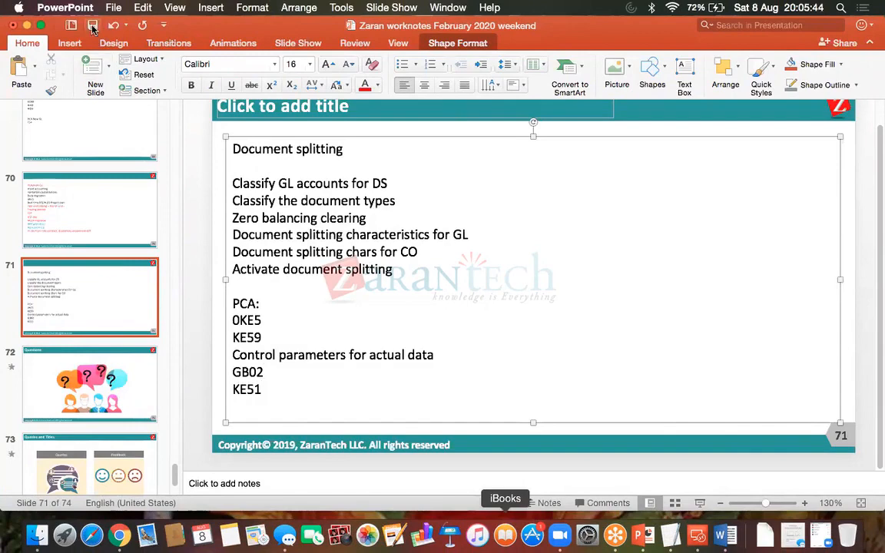
{"action": "left_click", "coordinate": [713, 540]}
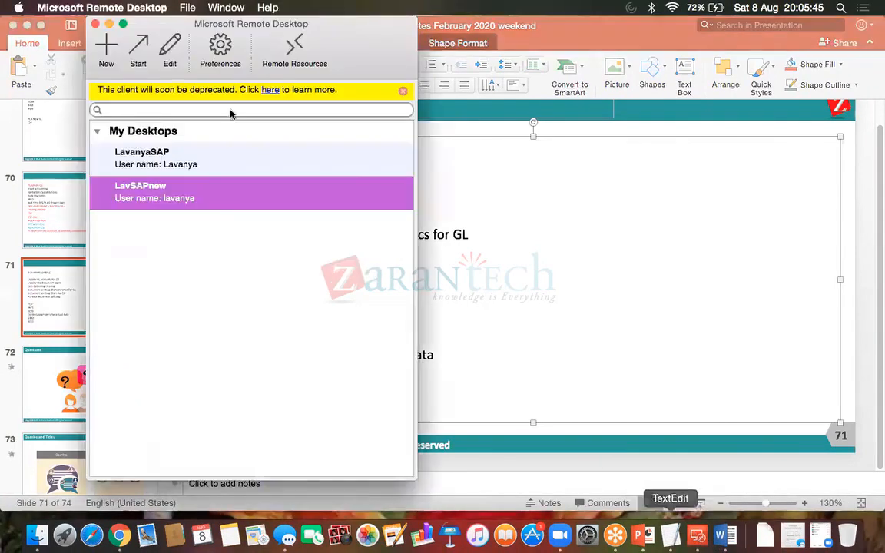
Step: Return to the SAP session on the remote desktop and start transaction KE51 for creating profit centers
{"action": "double_click", "coordinate": [194, 196]}
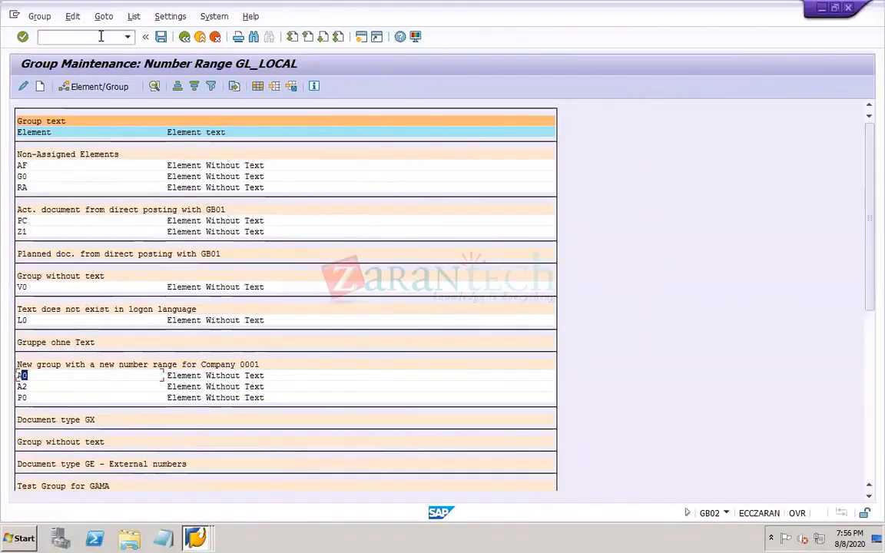
{"action": "type", "text": "/NKE51"}
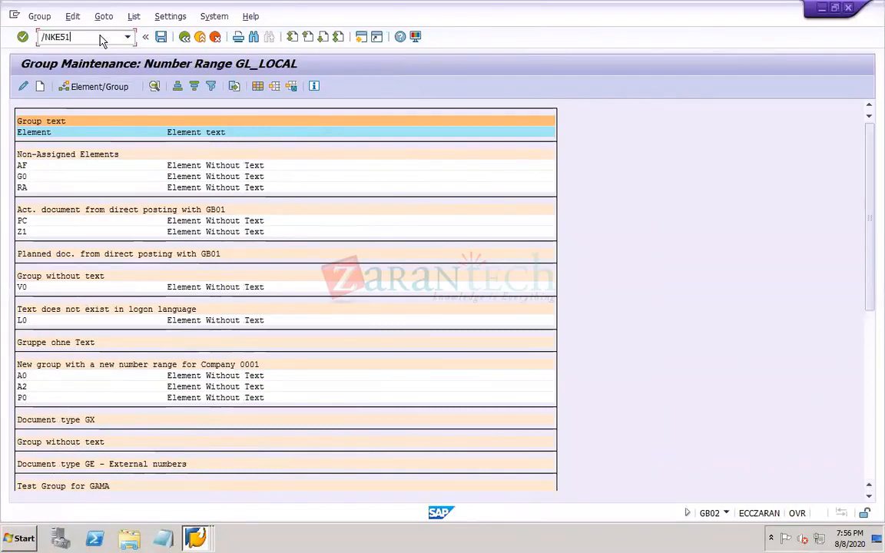
{"action": "key", "text": "Return"}
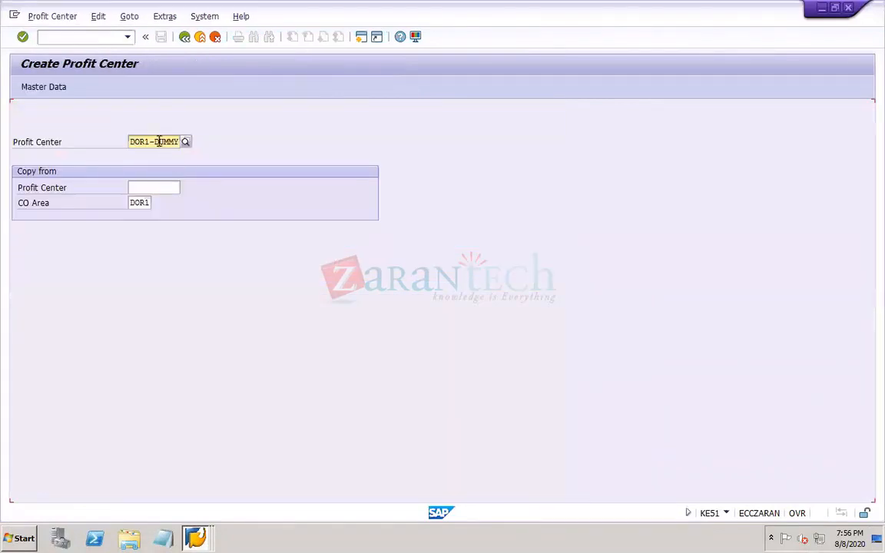
Step: Enter DOR1-PC01 as the profit center to create and open its master data
{"action": "left_click", "coordinate": [180, 142]}
{"action": "key", "text": "BackSpace"}
{"action": "key", "text": "BackSpace"}
{"action": "key", "text": "BackSpace"}
{"action": "key", "text": "BackSpace"}
{"action": "key", "text": "BackSpace"}
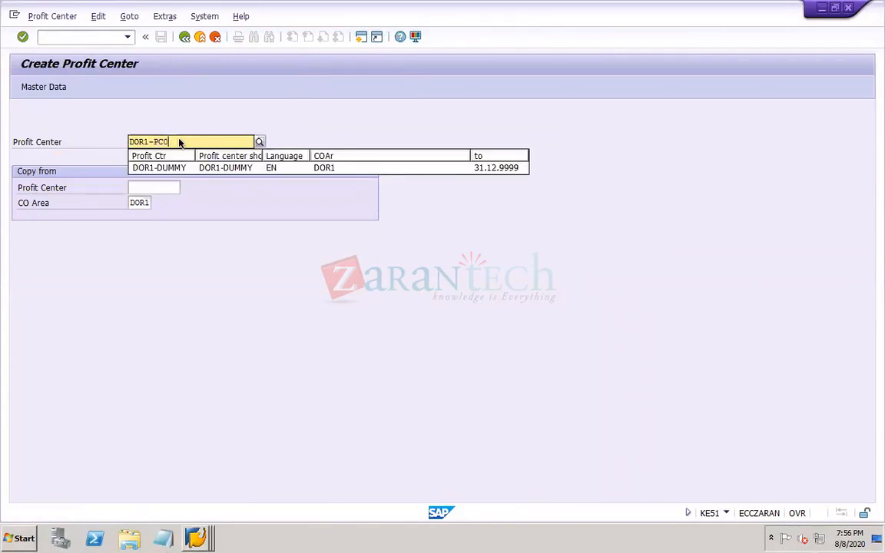
{"action": "left_click", "coordinate": [151, 121]}
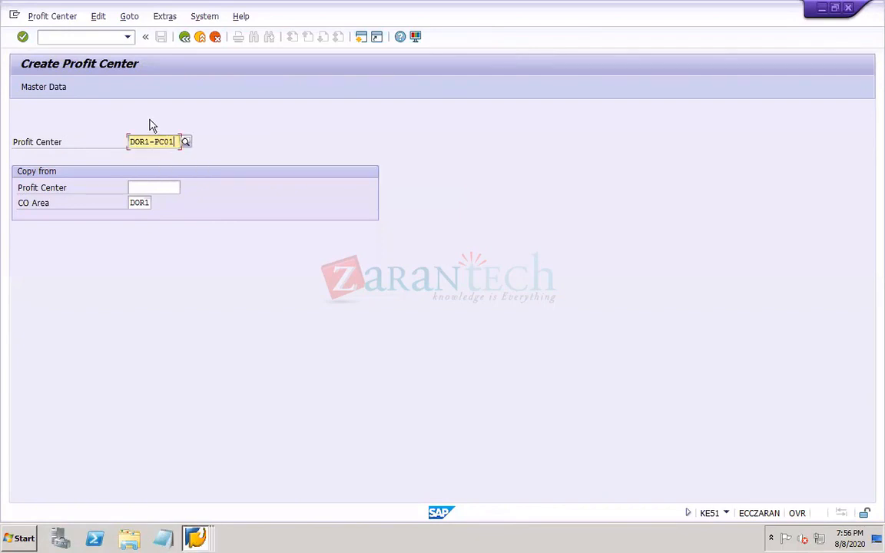
{"action": "key", "text": "Return"}
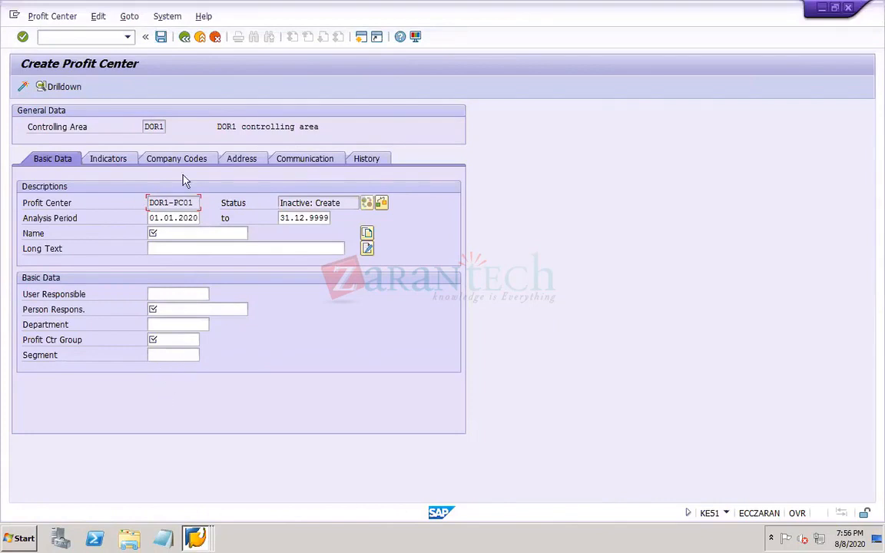
Step: Enter DOR1-PC01 as both the name and the long text, copying it from the profit center code
{"action": "left_click", "coordinate": [165, 234]}
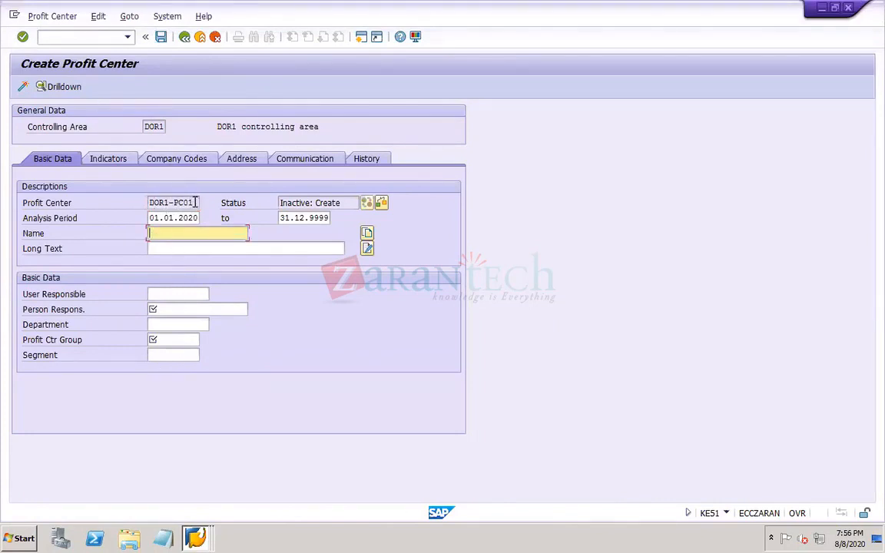
{"action": "left_click_drag", "start_coordinate": [195, 202], "coordinate": [110, 217]}
{"action": "key", "text": "ctrl+c"}
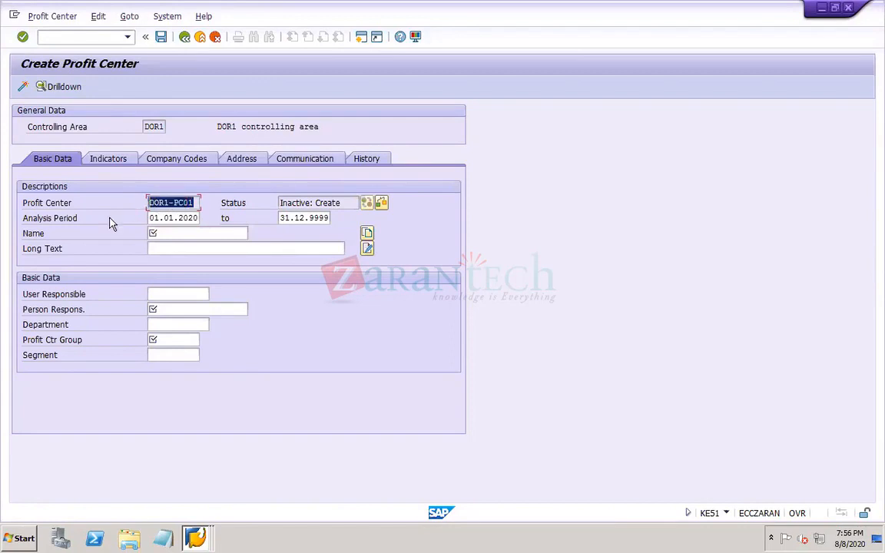
{"action": "left_click", "coordinate": [195, 230]}
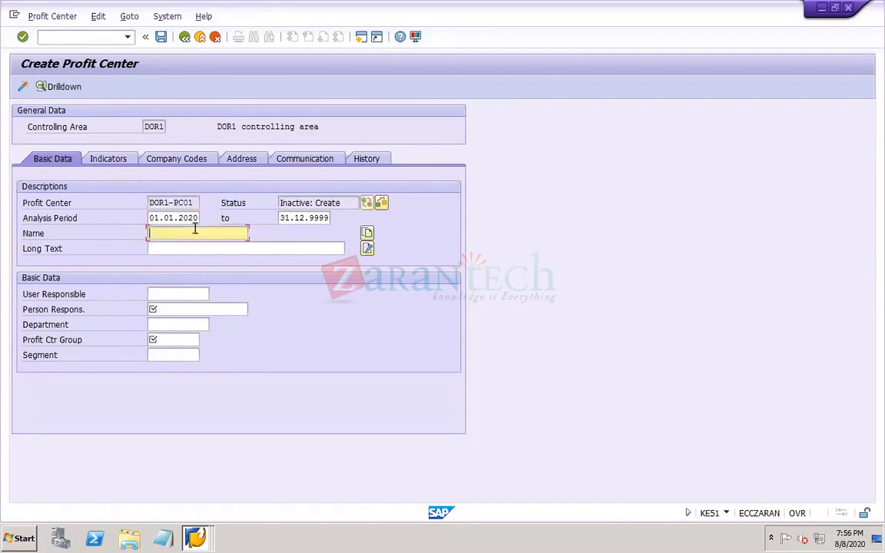
{"action": "key", "text": "ctrl+v"}
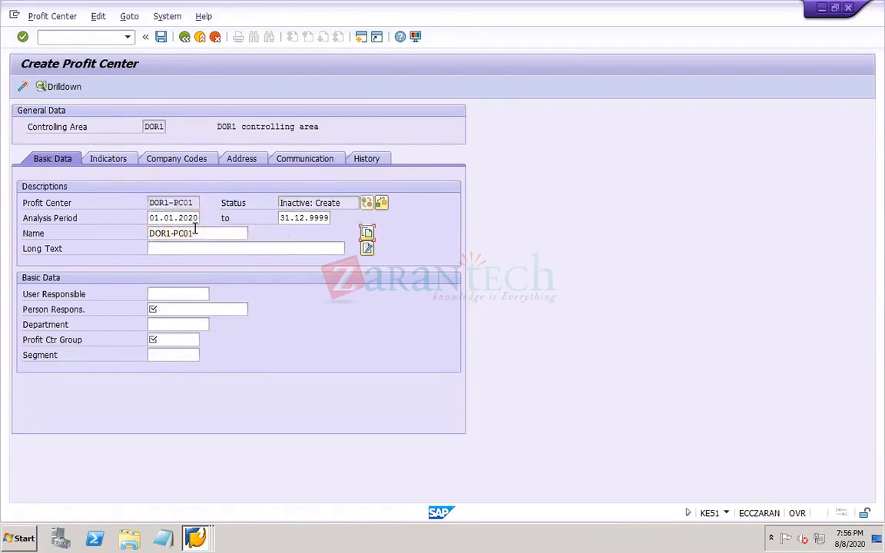
{"action": "left_click", "coordinate": [177, 249]}
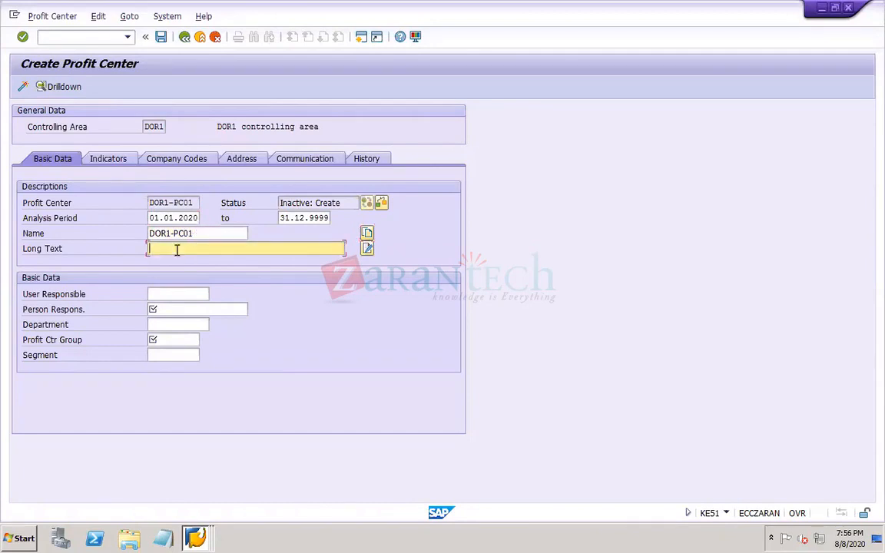
{"action": "key", "text": "ctrl+v"}
Step: Fill in the name of the person responsible and set the profit center group to DOR1-PCA
{"action": "left_click", "coordinate": [180, 310]}
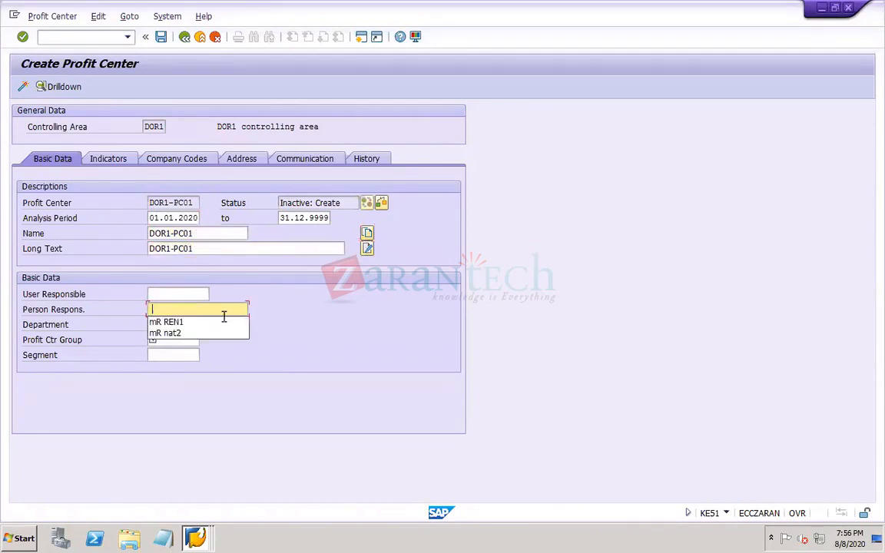
{"action": "left_click", "coordinate": [184, 334]}
{"action": "key", "text": "BackSpace"}
{"action": "key", "text": "BackSpace"}
{"action": "key", "text": "BackSpace"}
{"action": "key", "text": "BackSpace"}
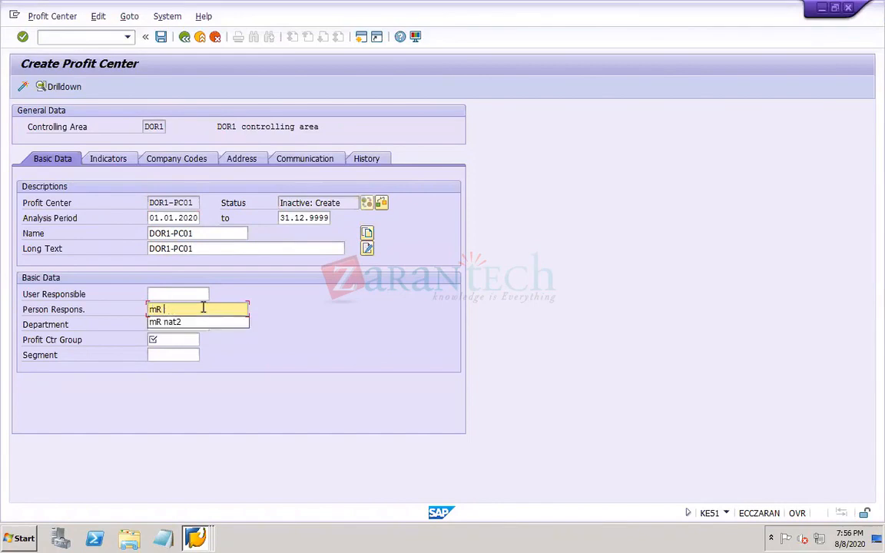
{"action": "type", "text": "dor1"}
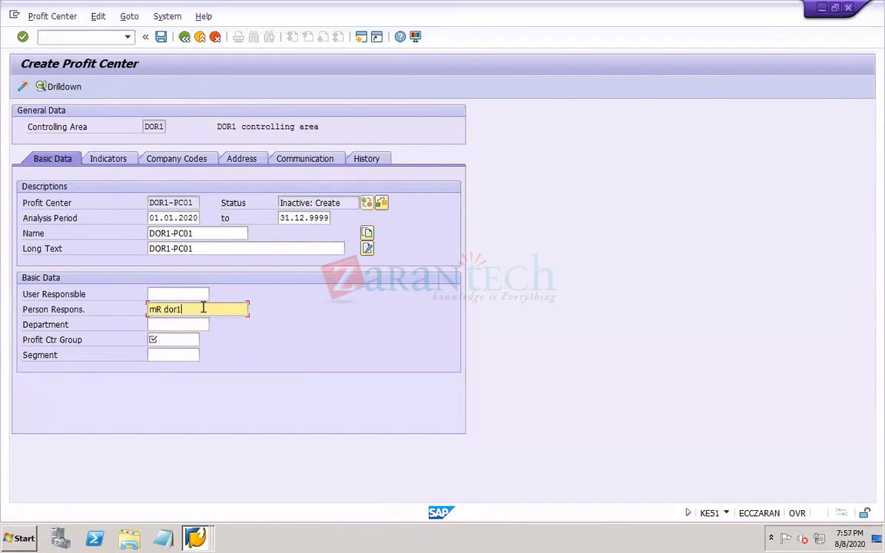
{"action": "left_click", "coordinate": [160, 339]}
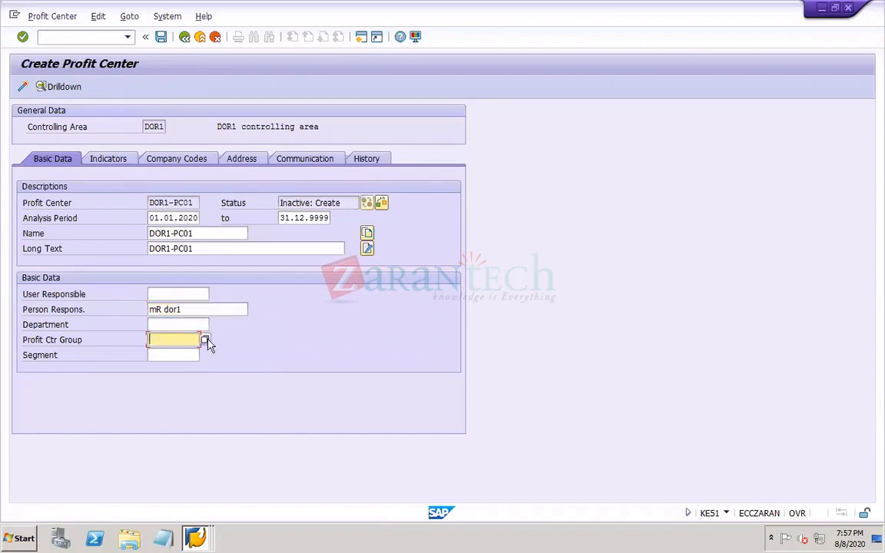
{"action": "type", "text": "DOR1-PCA"}
Step: Check the company codes assigned to profit center DOR1-PC01 and activate it, accepting the missing segment
{"action": "left_click", "coordinate": [173, 161]}
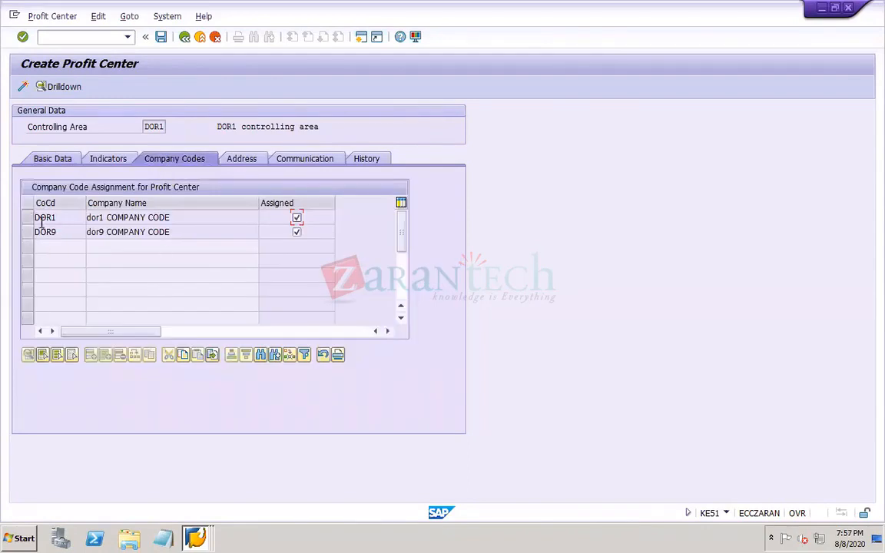
{"action": "left_click", "coordinate": [46, 162]}
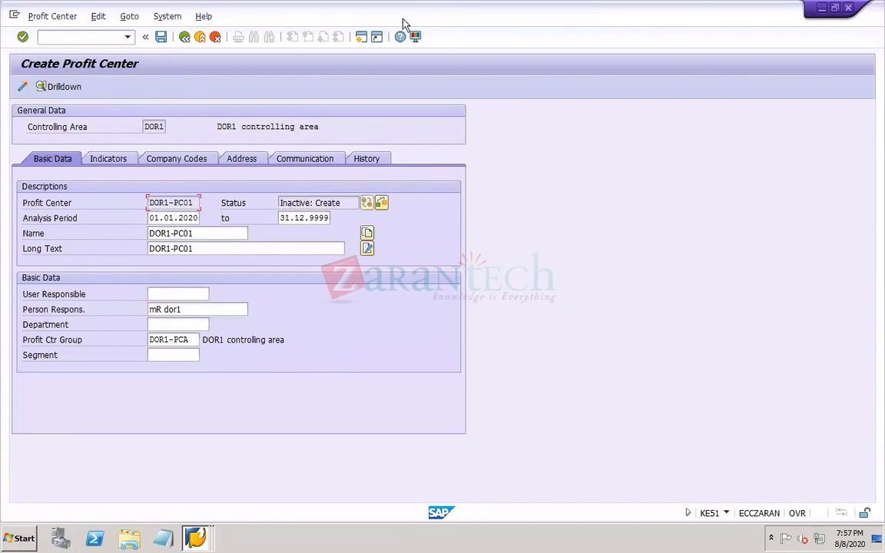
{"action": "left_click", "coordinate": [23, 87]}
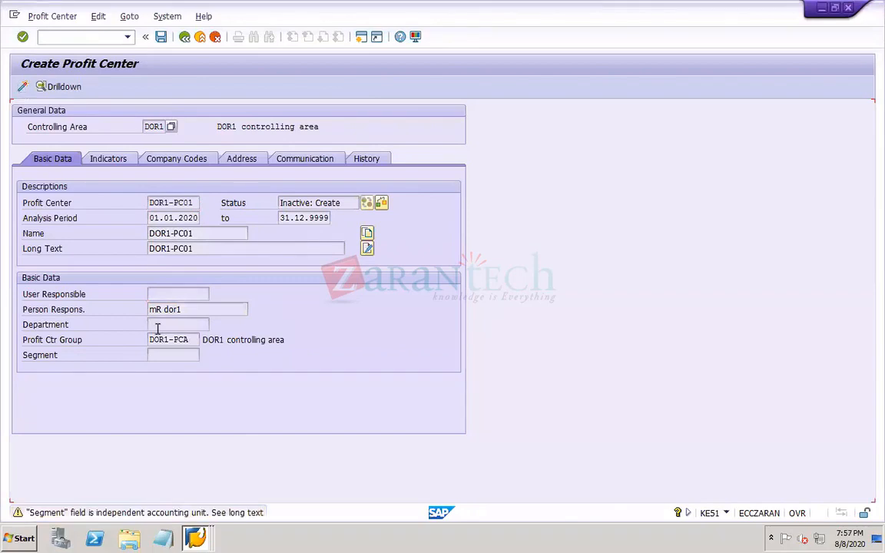
{"action": "key", "text": "Return"}
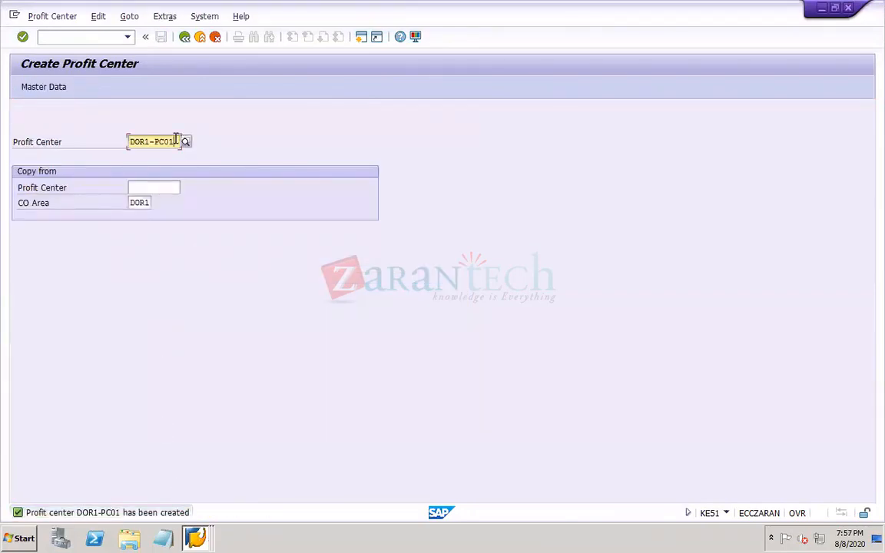
Step: Start a second profit center with the code DOR1-PC02 and open its master data
{"action": "left_click", "coordinate": [176, 141]}
{"action": "key", "text": "BackSpace"}
{"action": "type", "text": "2"}
{"action": "key", "text": "Return"}
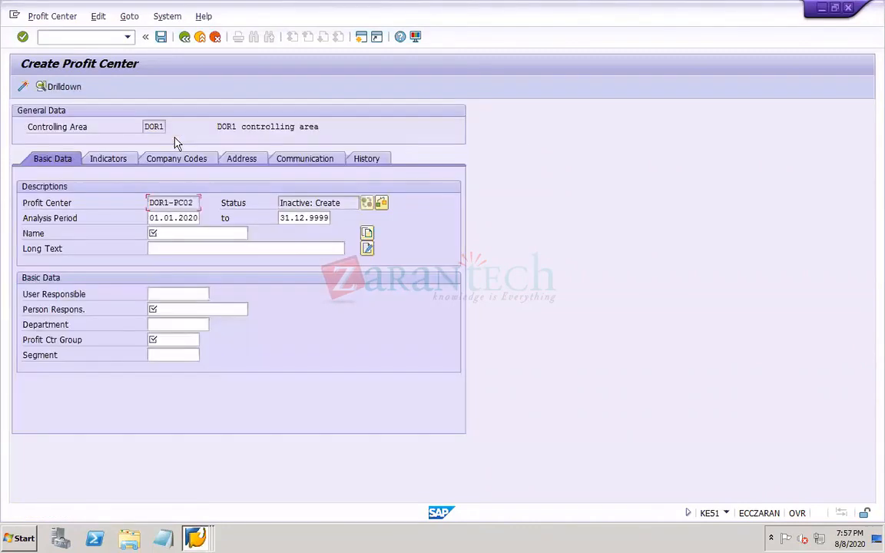
Step: Enter DOR1-PC02 as the name and long text of the second profit center
{"action": "left_click", "coordinate": [204, 232]}
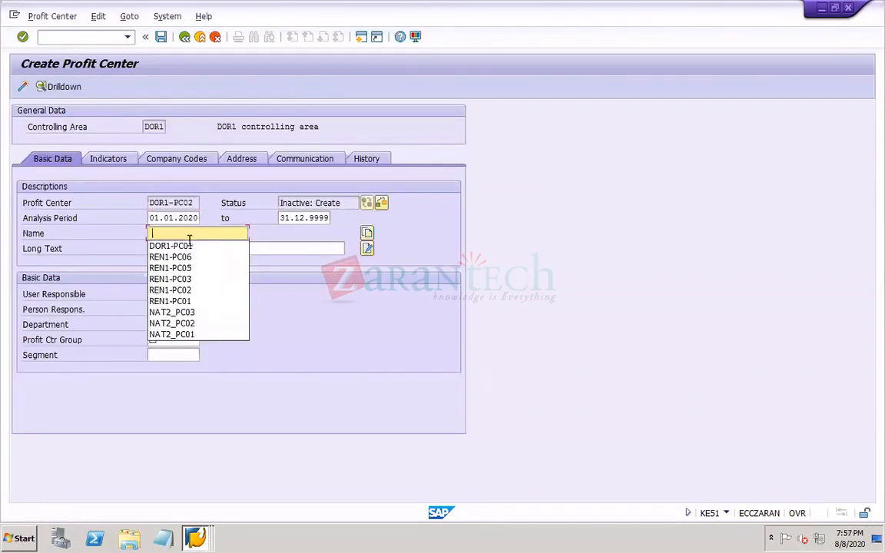
{"action": "left_click", "coordinate": [186, 245]}
{"action": "key", "text": "BackSpace"}
{"action": "type", "text": "2"}
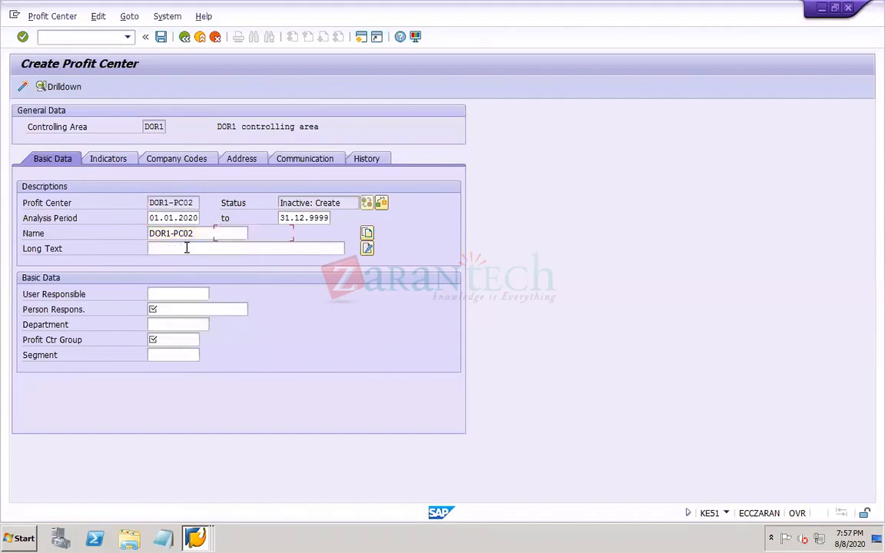
{"action": "key", "text": "Return"}
{"action": "left_click", "coordinate": [174, 248]}
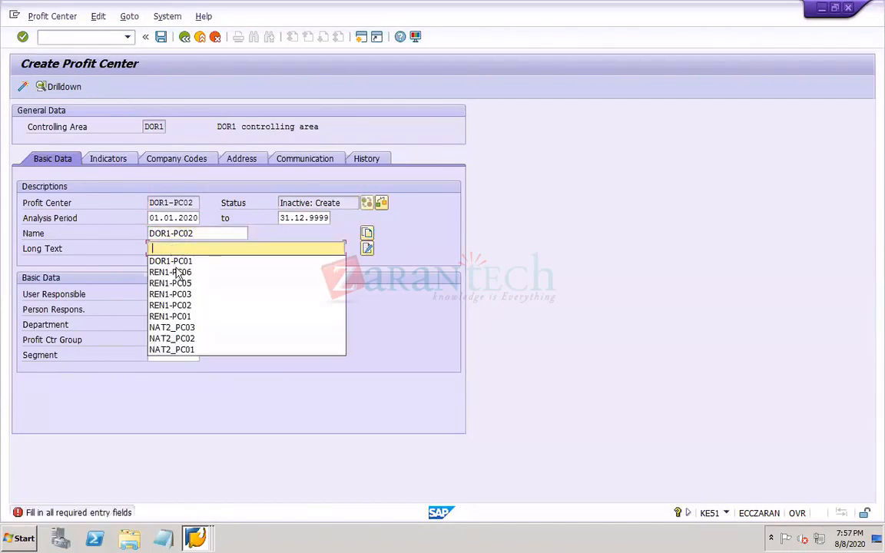
{"action": "type", "text": "DOR1-PC02"}
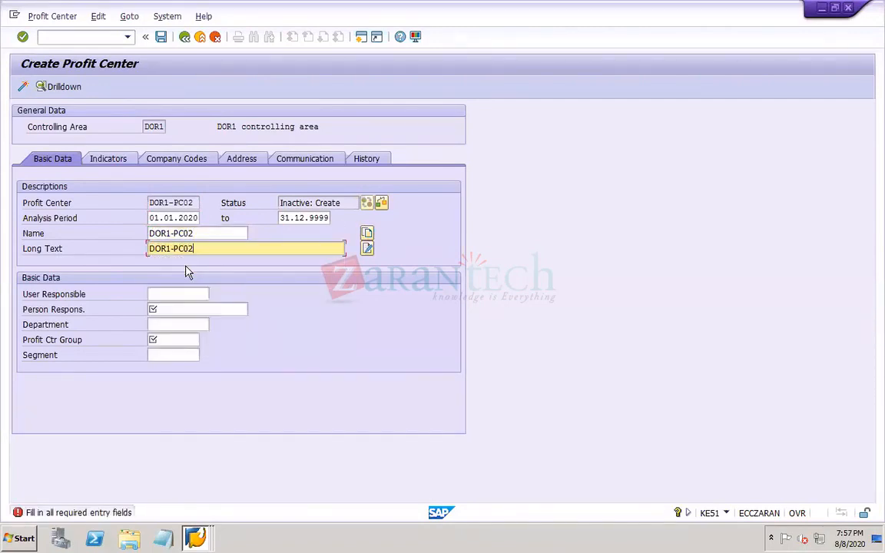
Step: Complete DOR1-PC02 with the person responsible and profit center group DOR1-PCA, and activate it
{"action": "left_click", "coordinate": [176, 310]}
{"action": "type", "text": "mR dor1"}
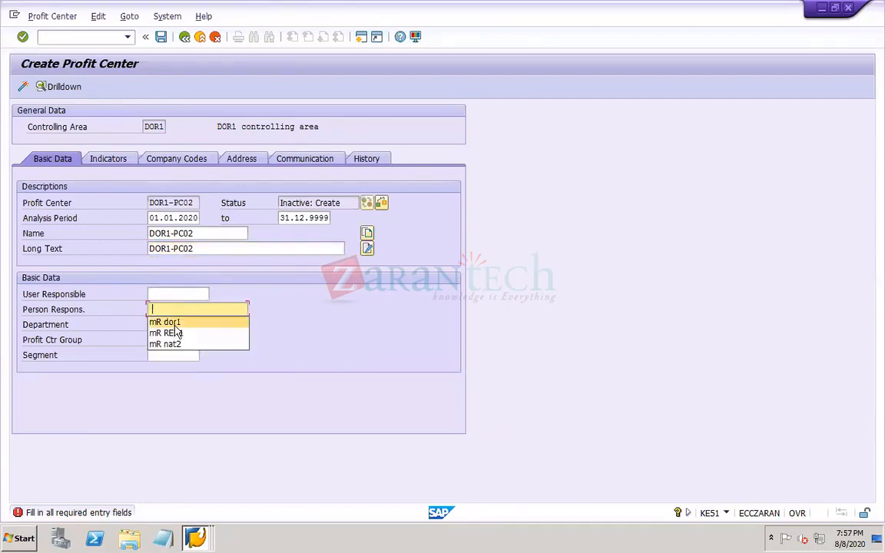
{"action": "left_click", "coordinate": [185, 338]}
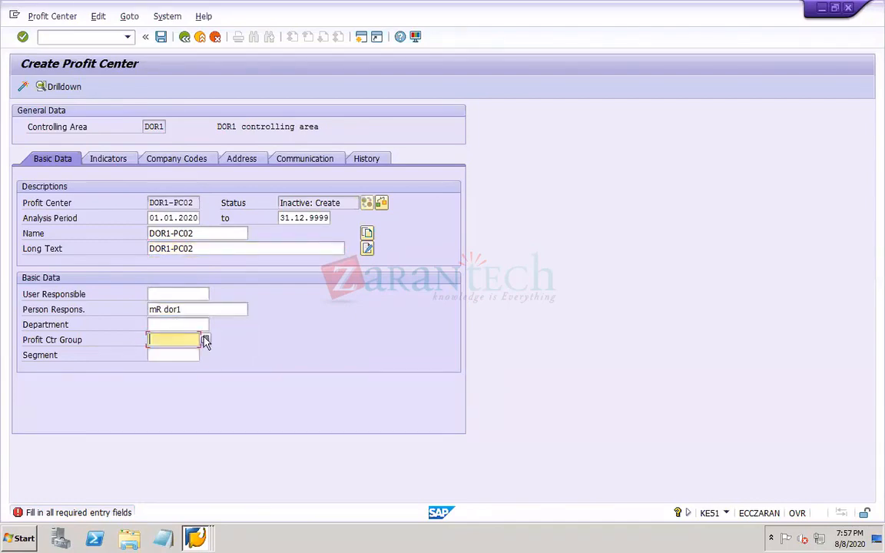
{"action": "type", "text": "DOR1-PCA"}
{"action": "key", "text": "Return"}
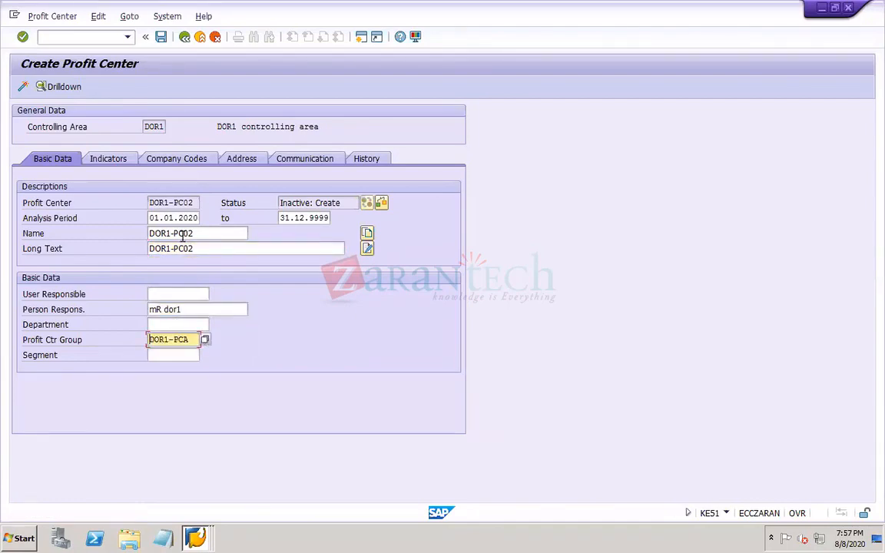
{"action": "left_click", "coordinate": [22, 86]}
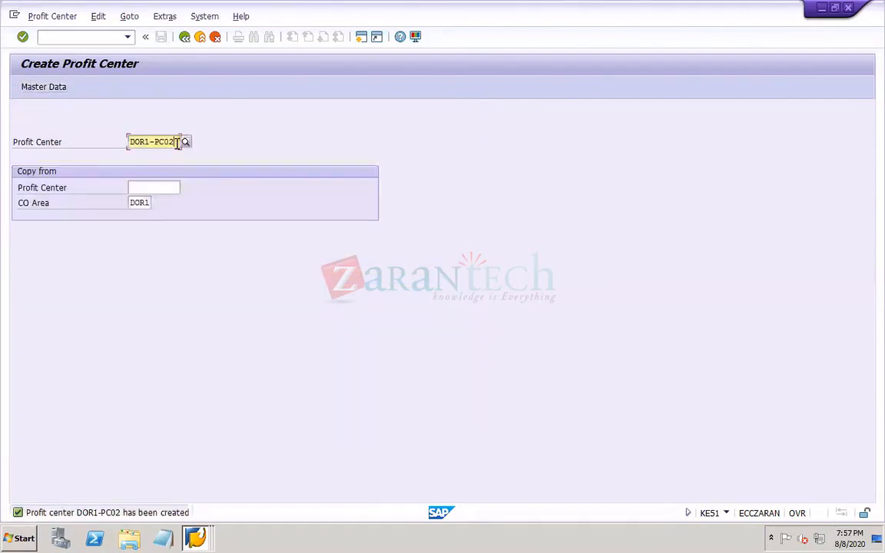
Step: Start a third profit center with the code DOR1-PC03 and open its master data
{"action": "key", "text": "BackSpace"}
{"action": "type", "text": "3"}
{"action": "key", "text": "Return"}
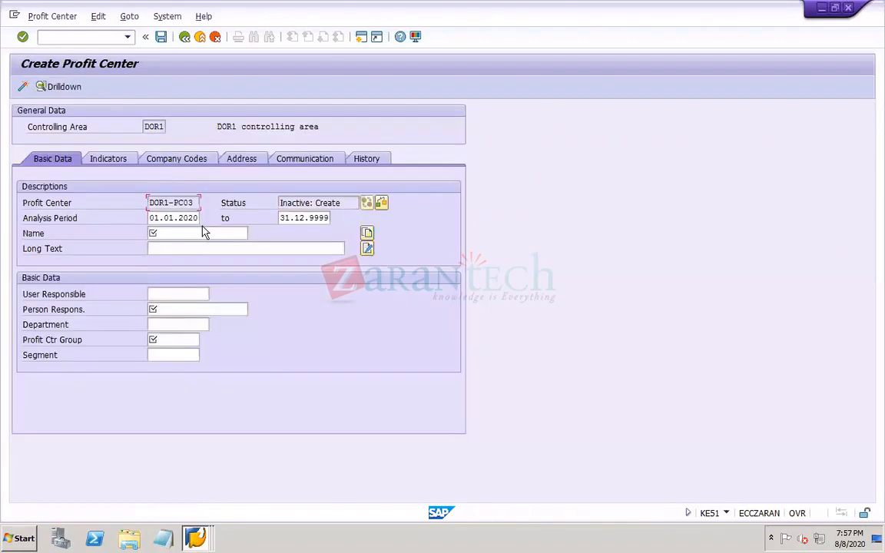
Step: Enter DOR1-PC03 as the name and long text of the third profit center
{"action": "left_click", "coordinate": [205, 235]}
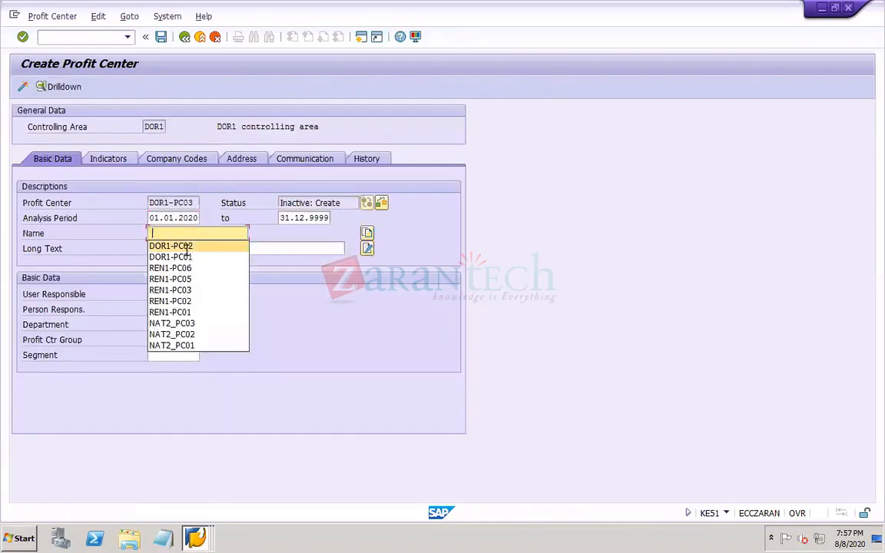
{"action": "left_click", "coordinate": [186, 247]}
{"action": "key", "text": "BackSpace"}
{"action": "type", "text": "3"}
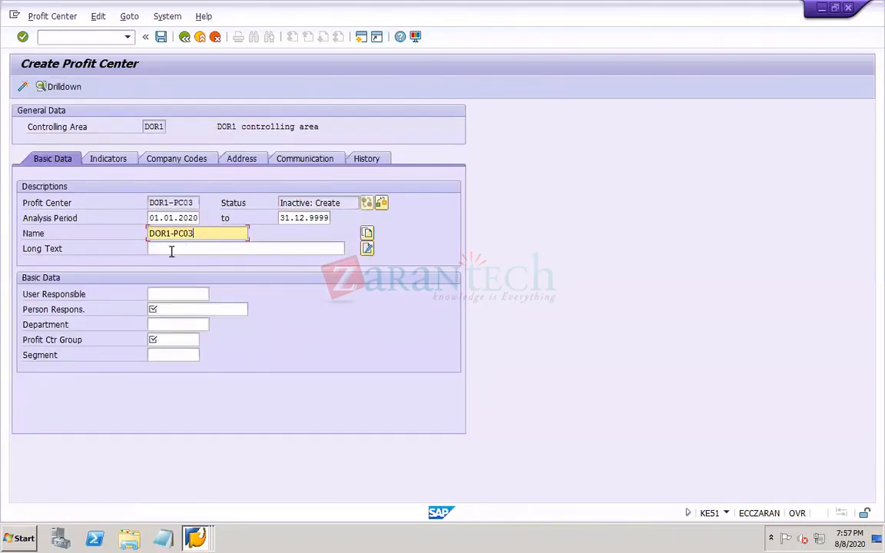
{"action": "left_click", "coordinate": [172, 249]}
{"action": "left_click", "coordinate": [188, 265]}
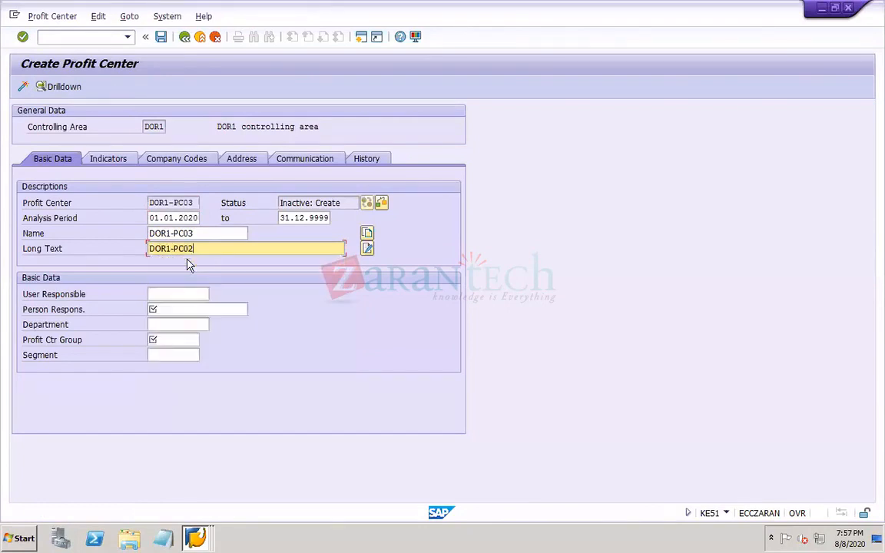
{"action": "key", "text": "BackSpace"}
{"action": "type", "text": "3"}
Step: Complete DOR1-PC03 with the person responsible and profit center group DOR1-PCA, and activate it
{"action": "left_click", "coordinate": [177, 308]}
{"action": "left_click", "coordinate": [176, 320]}
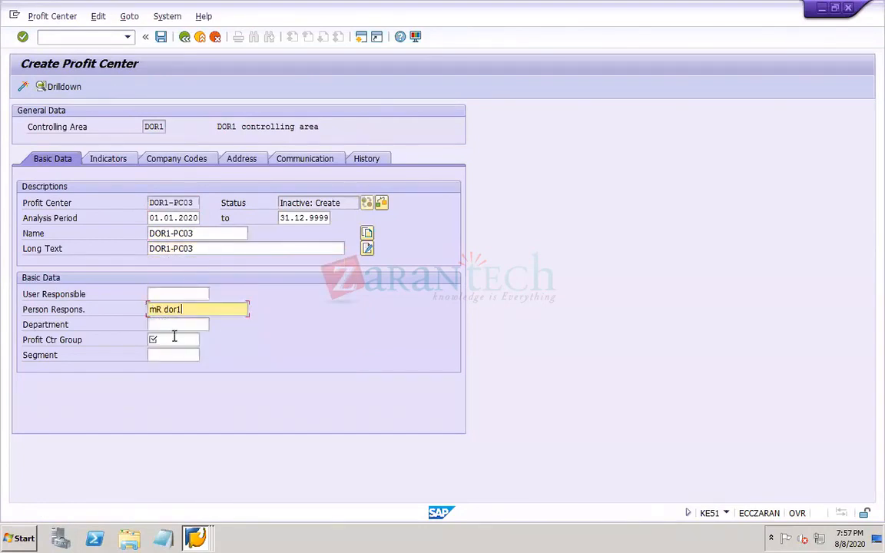
{"action": "left_click", "coordinate": [181, 338]}
{"action": "left_click", "coordinate": [206, 340]}
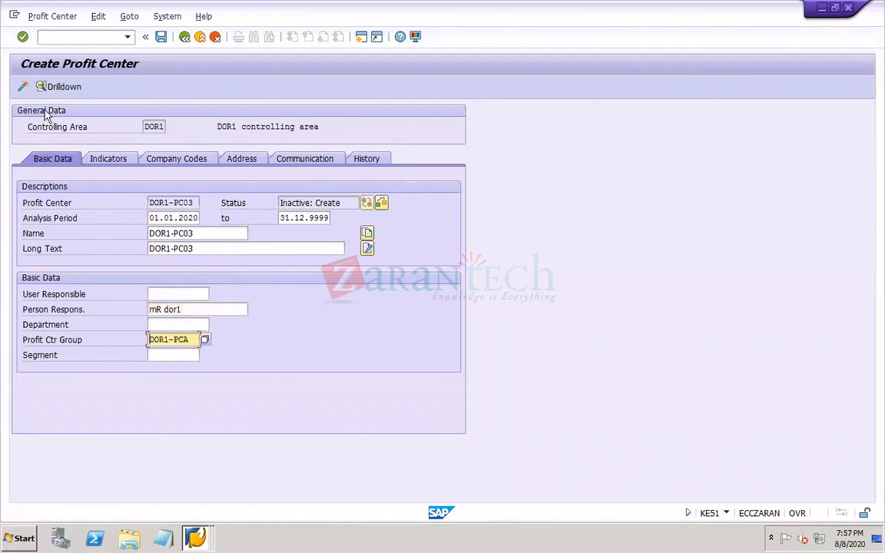
{"action": "left_click", "coordinate": [23, 88]}
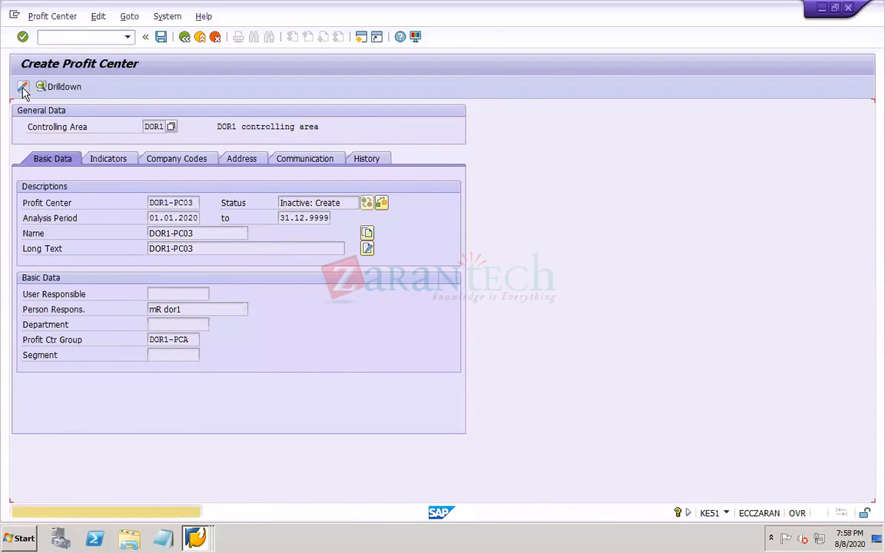
Step: Finish creating profit center DOR1-PC03 and start cost center creation with transaction KS01
{"action": "key", "text": "ctrl+s"}
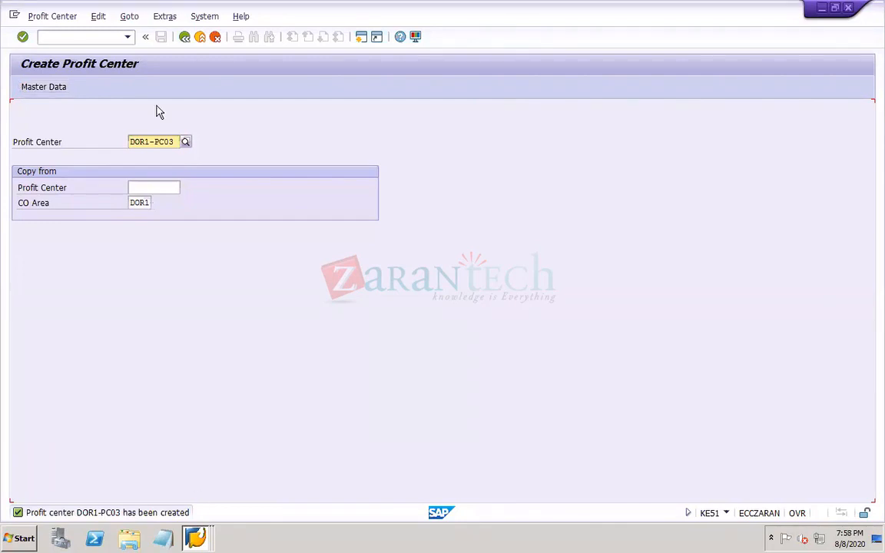
{"action": "mouse_move", "coordinate": [386, 13]}
{"action": "left_click", "coordinate": [95, 37]}
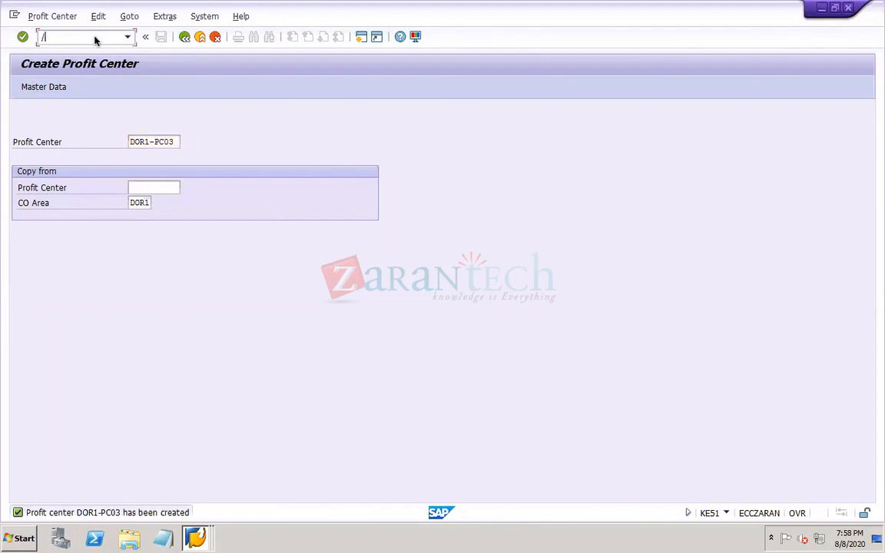
{"action": "key", "text": "Return"}
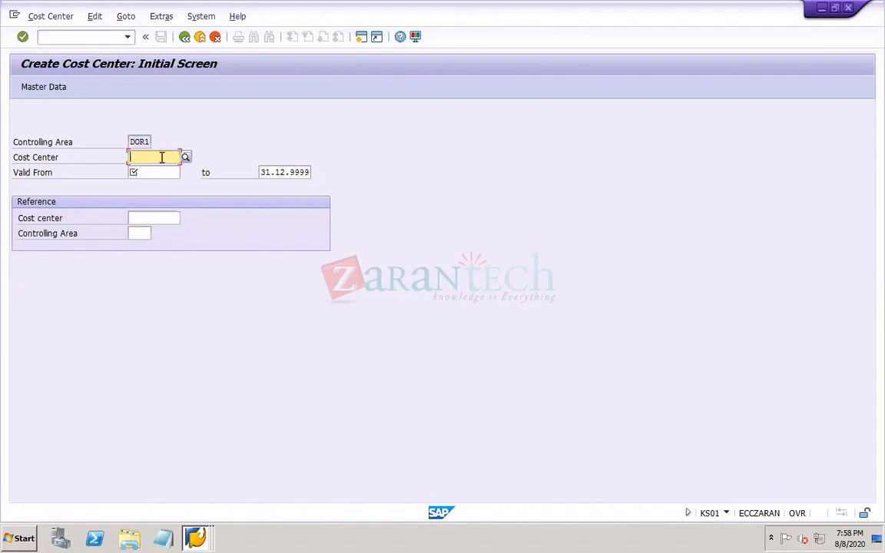
Step: Enter dor1-pca1 as the new cost center code and set its valid-from date to 01.01.2020
{"action": "type", "text": "dc"}
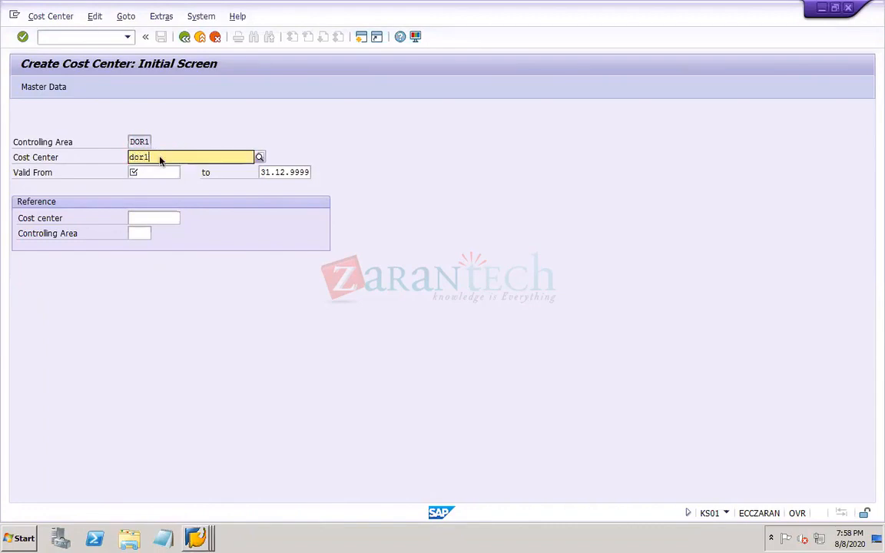
{"action": "type", "text": "r1-pca1"}
{"action": "left_click", "coordinate": [193, 125]}
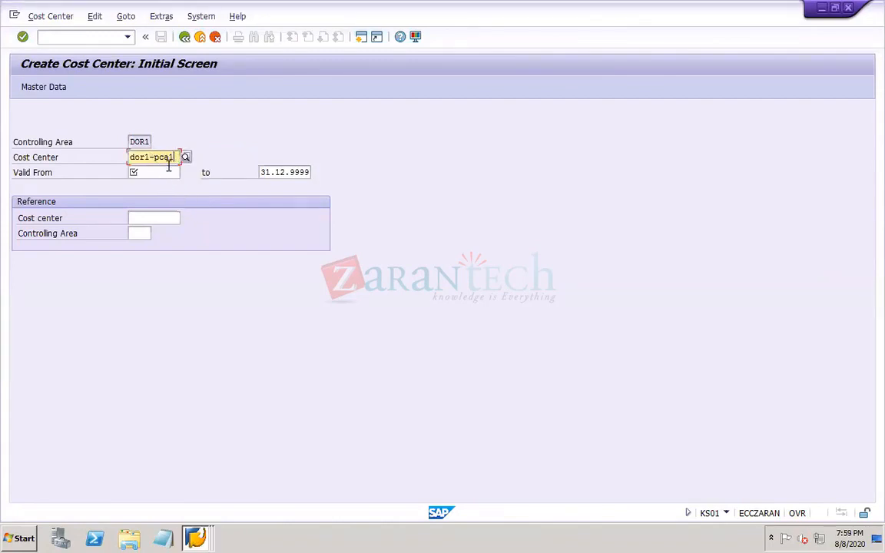
{"action": "left_click", "coordinate": [163, 171]}
{"action": "left_click", "coordinate": [154, 188]}
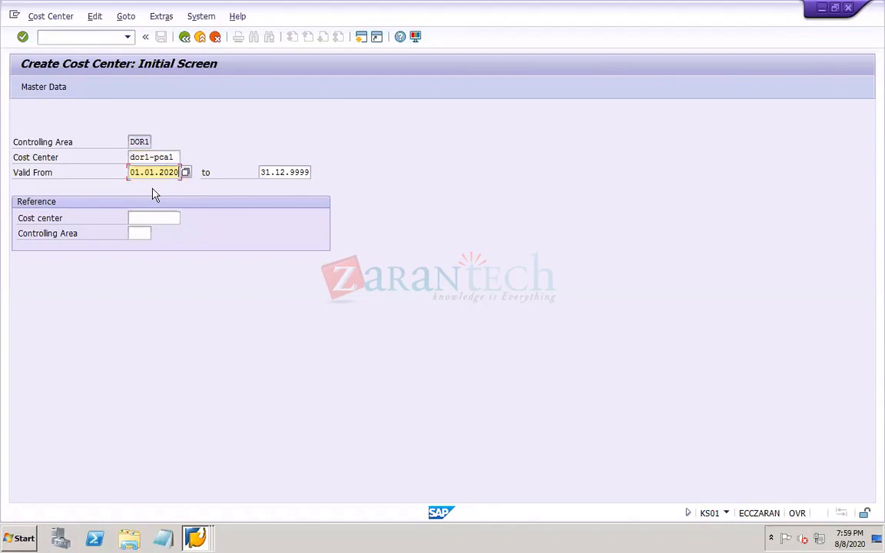
Step: Open the master data for new cost center DOR1-PCA1 and use its ID as both name and description
{"action": "key", "text": "Return"}
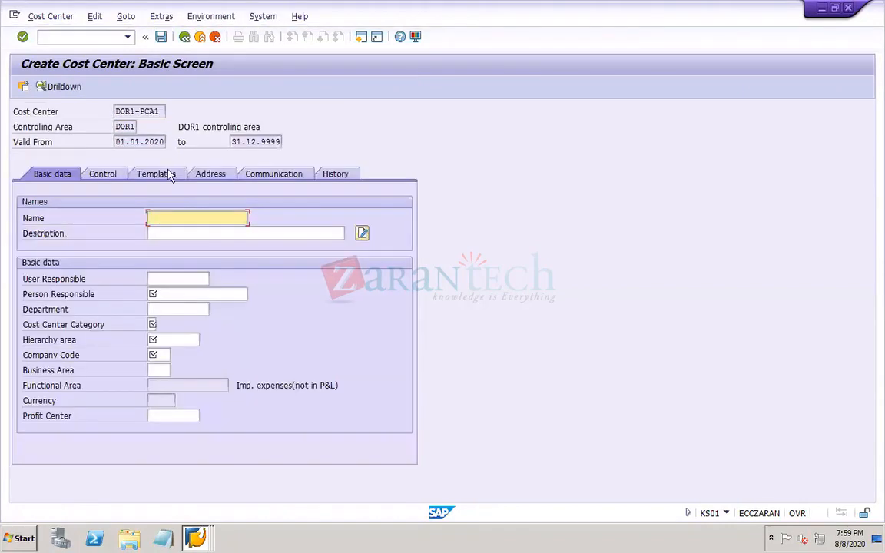
{"action": "left_click_drag", "start_coordinate": [163, 112], "coordinate": [44, 123]}
{"action": "key", "text": "ctrl+c"}
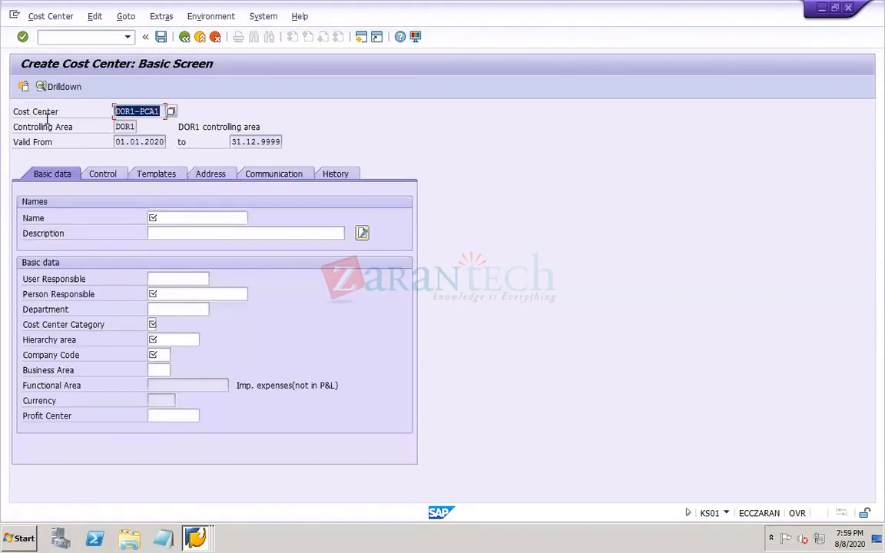
{"action": "left_click", "coordinate": [46, 119]}
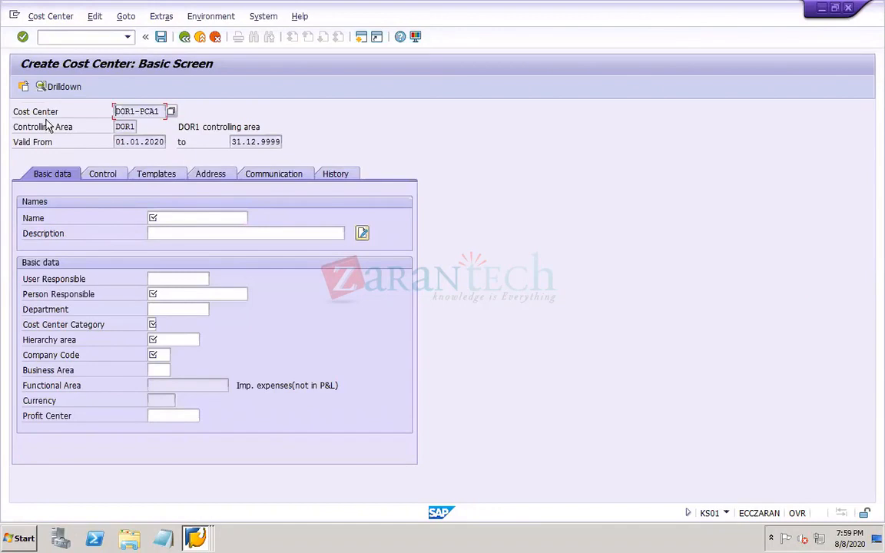
{"action": "left_click", "coordinate": [183, 217]}
{"action": "key", "text": "ctrl+v"}
{"action": "key", "text": "Tab"}
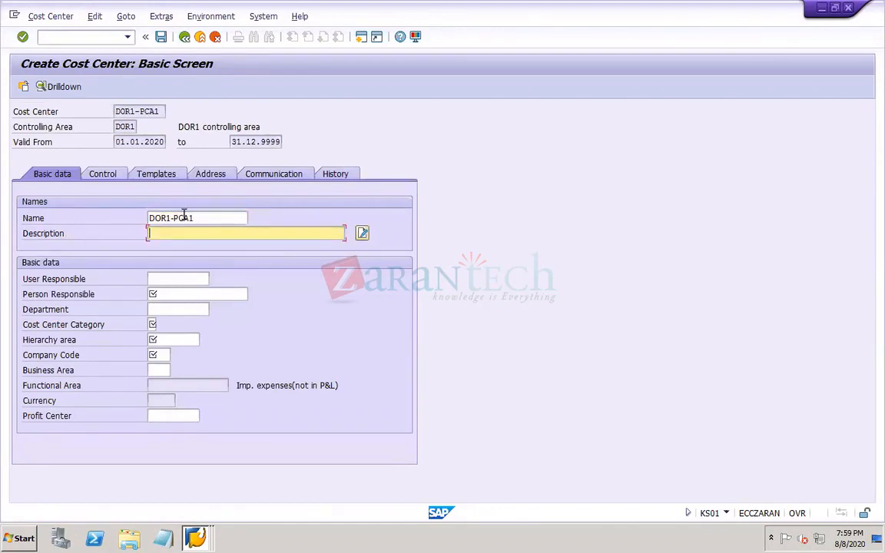
{"action": "key", "text": "ctrl+v"}
Step: Fill in the person responsible for DOR1-PCA1 and set its cost center category to 1 (Production)
{"action": "left_click", "coordinate": [214, 293]}
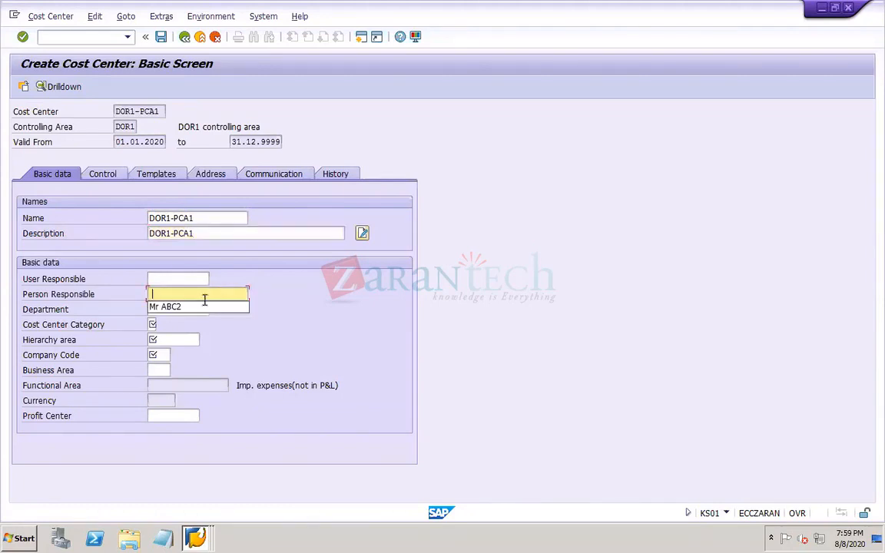
{"action": "left_click", "coordinate": [188, 306]}
{"action": "left_click", "coordinate": [154, 324]}
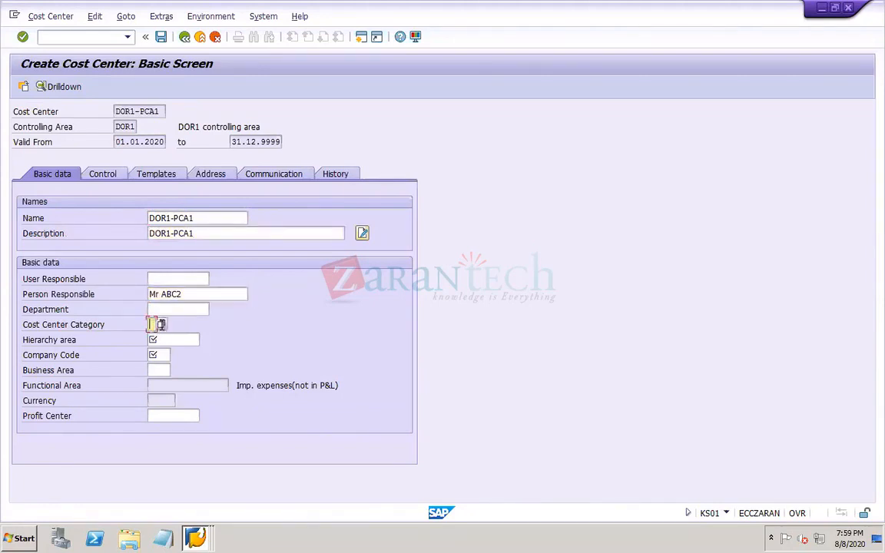
{"action": "left_click", "coordinate": [162, 326]}
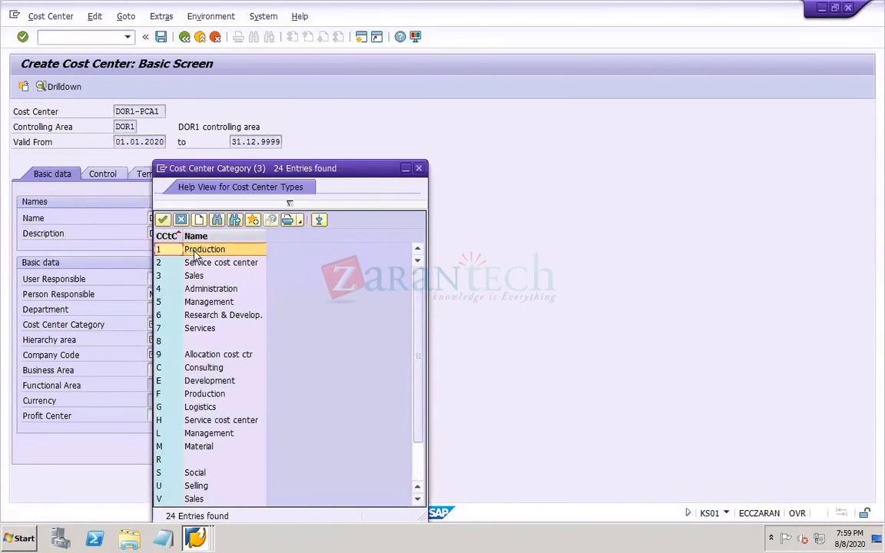
{"action": "double_click", "coordinate": [174, 250]}
Step: Assign cost center DOR1-PCA1 to hierarchy area DOR1-CCTR and company code dor1
{"action": "left_click", "coordinate": [184, 339]}
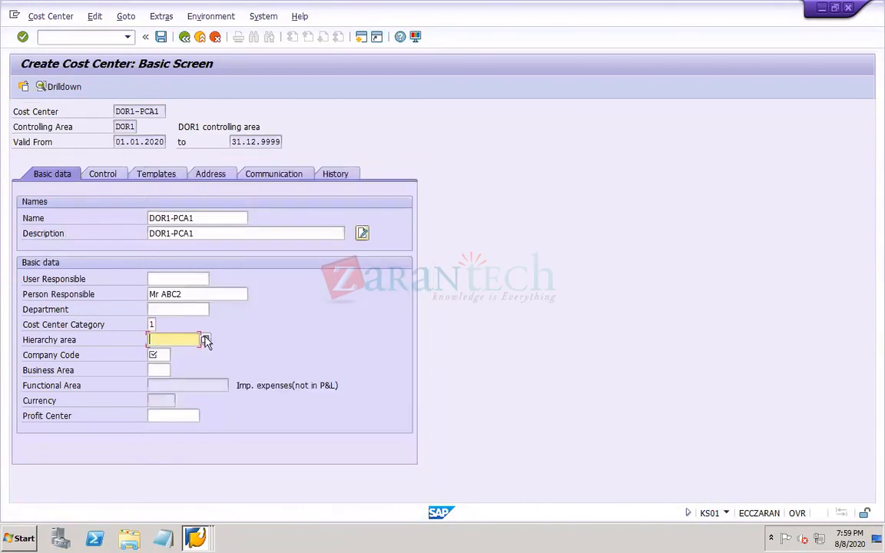
{"action": "left_click", "coordinate": [205, 339]}
{"action": "left_click", "coordinate": [158, 355]}
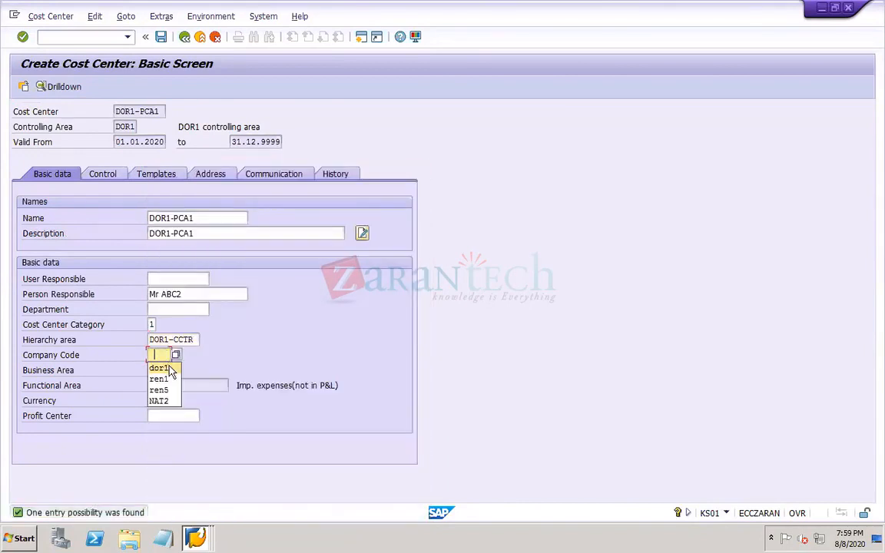
{"action": "left_click", "coordinate": [160, 368]}
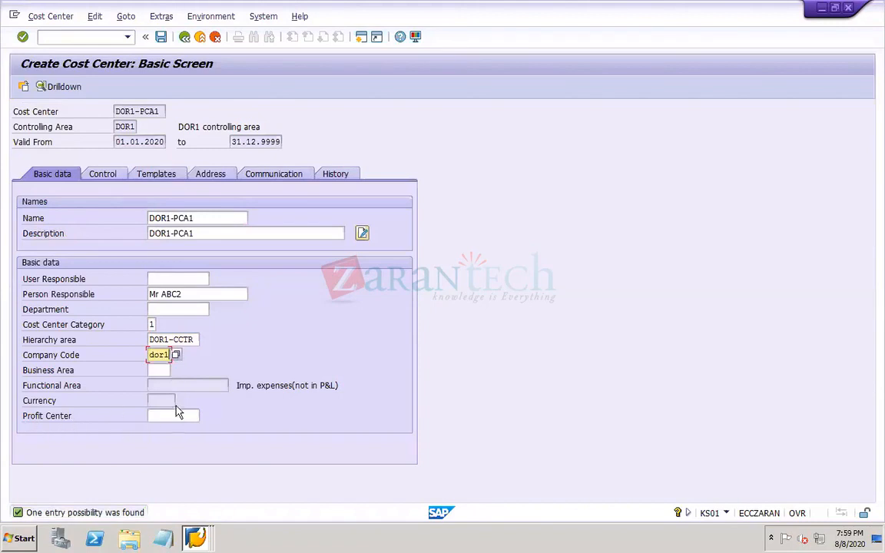
Step: Look up all profit centers in controlling area DOR1 and assign DOR1-PC01 to cost center DOR1-PCA1
{"action": "left_click", "coordinate": [190, 414]}
{"action": "left_click", "coordinate": [203, 416]}
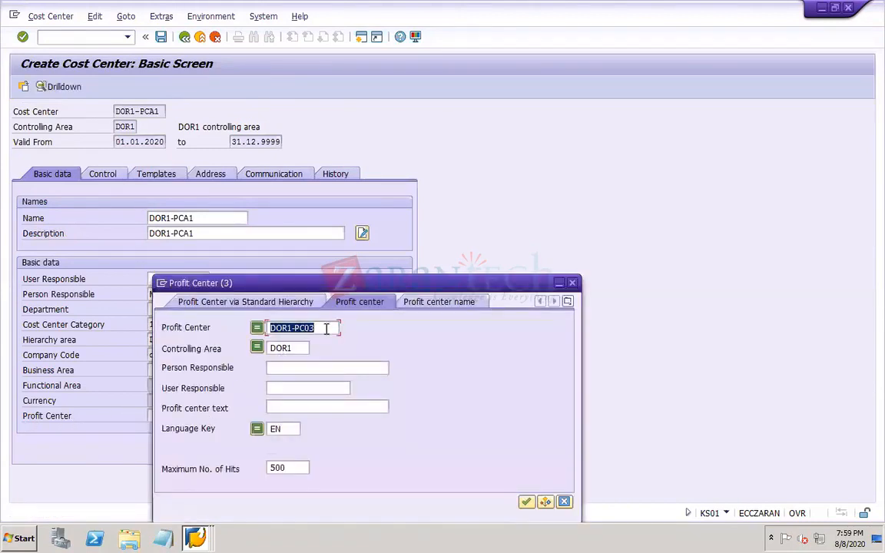
{"action": "key", "text": "Delete"}
{"action": "key", "text": "Return"}
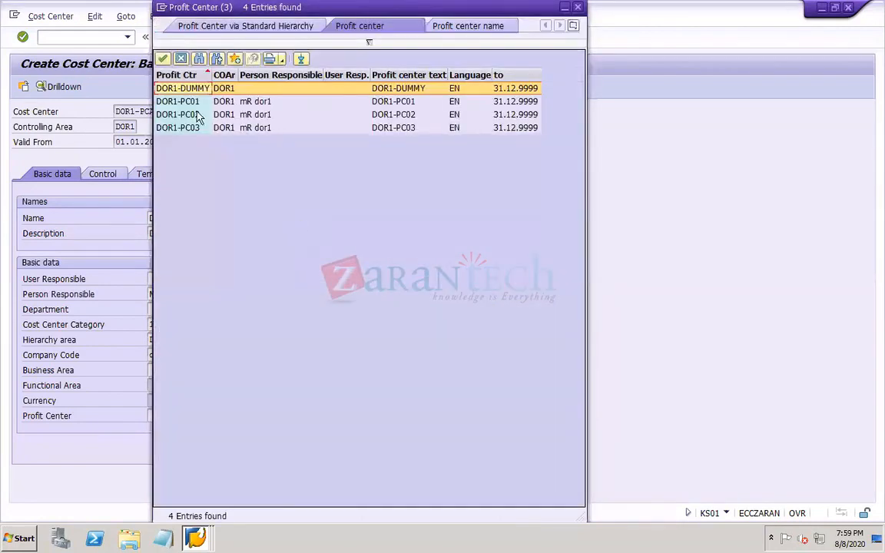
{"action": "double_click", "coordinate": [188, 102]}
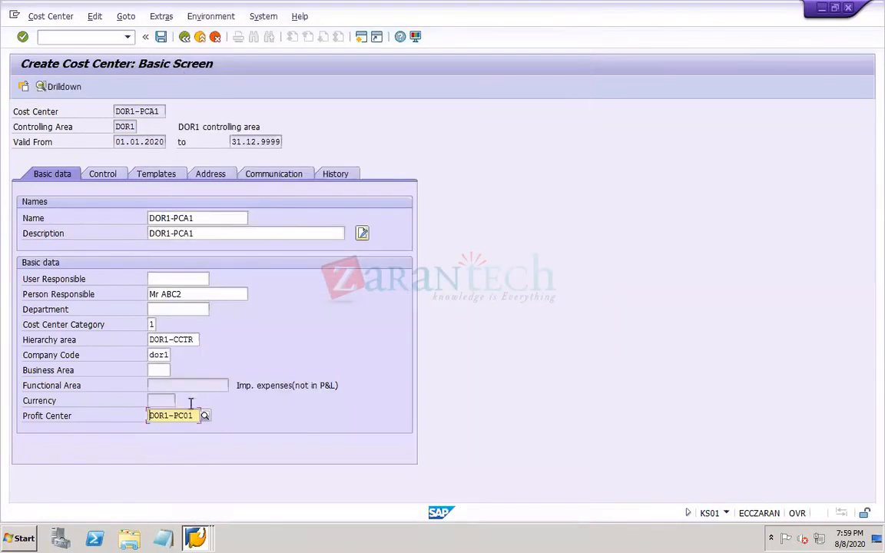
Step: Remove the locks on actual and plan revenues for DOR1-PCA1 and save the cost center
{"action": "left_click", "coordinate": [103, 175]}
{"action": "left_click", "coordinate": [269, 278]}
{"action": "left_click", "coordinate": [269, 264]}
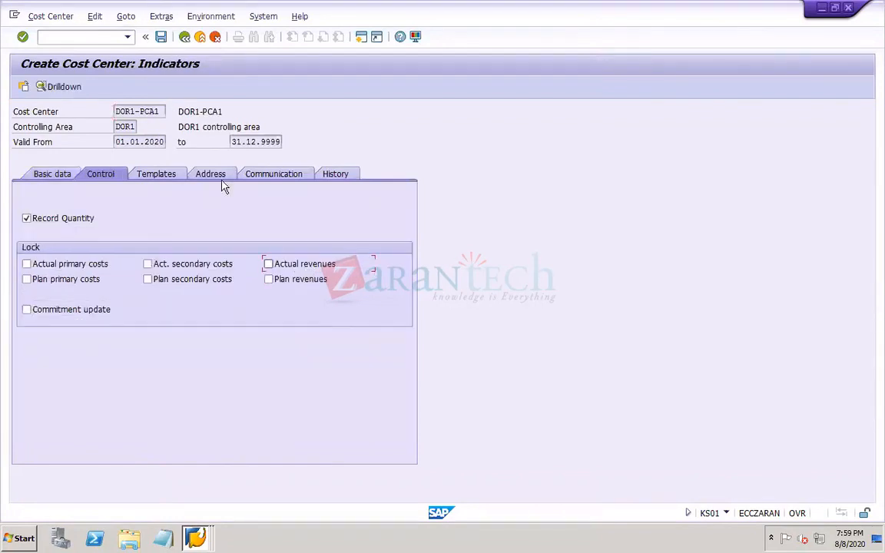
{"action": "left_click", "coordinate": [160, 36]}
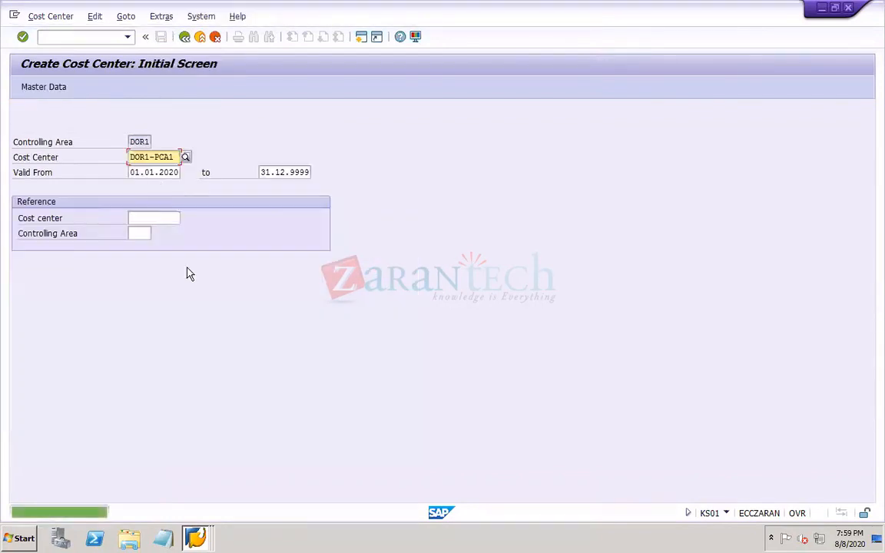
Step: Start creating cost center DOR1-PCA2, keeping the same validity period, and open its master data
{"action": "left_click", "coordinate": [176, 157]}
{"action": "key", "text": "BackSpace"}
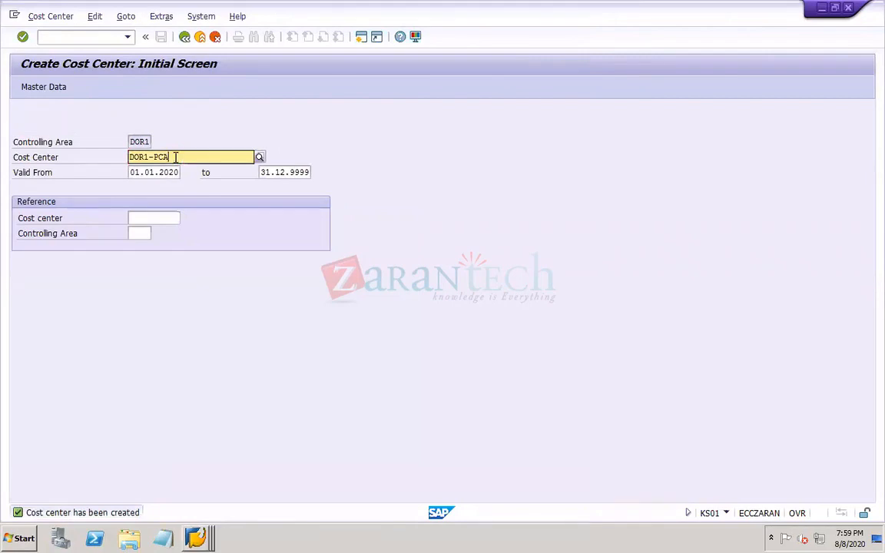
{"action": "type", "text": "2"}
{"action": "key", "text": "Return"}
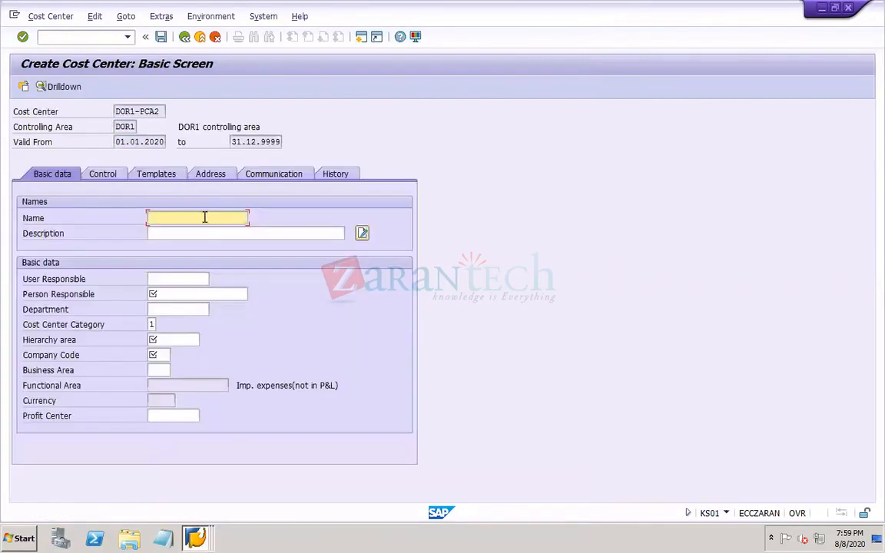
Step: Enter DOR1-PCA2 as both the name and the description of the new cost center
{"action": "left_click", "coordinate": [204, 218]}
{"action": "left_click", "coordinate": [196, 230]}
{"action": "key", "text": "BackSpace"}
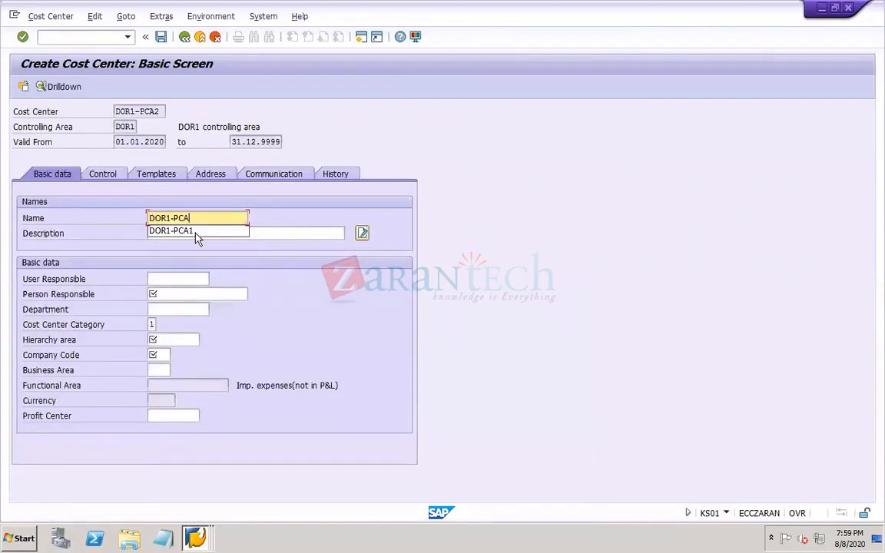
{"action": "type", "text": "2"}
{"action": "left_click", "coordinate": [198, 232]}
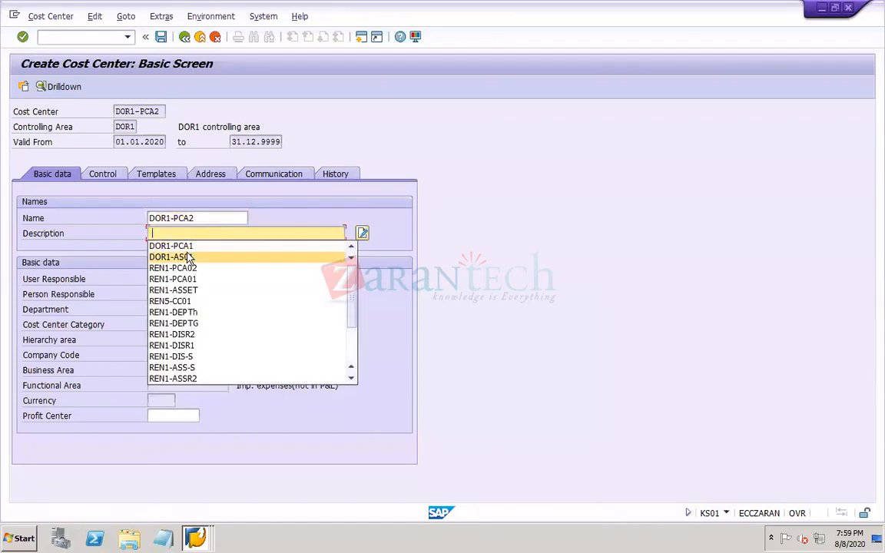
{"action": "left_click", "coordinate": [184, 247]}
{"action": "key", "text": "BackSpace"}
{"action": "type", "text": "2"}
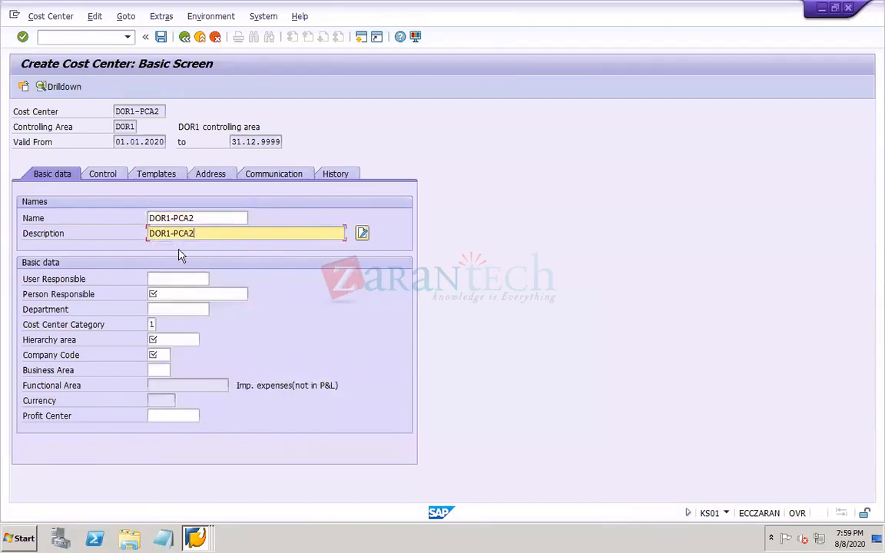
Step: Fill in the person responsible for DOR1-PCA2 and set its hierarchy area to DOR1-CCTR
{"action": "left_click", "coordinate": [169, 295]}
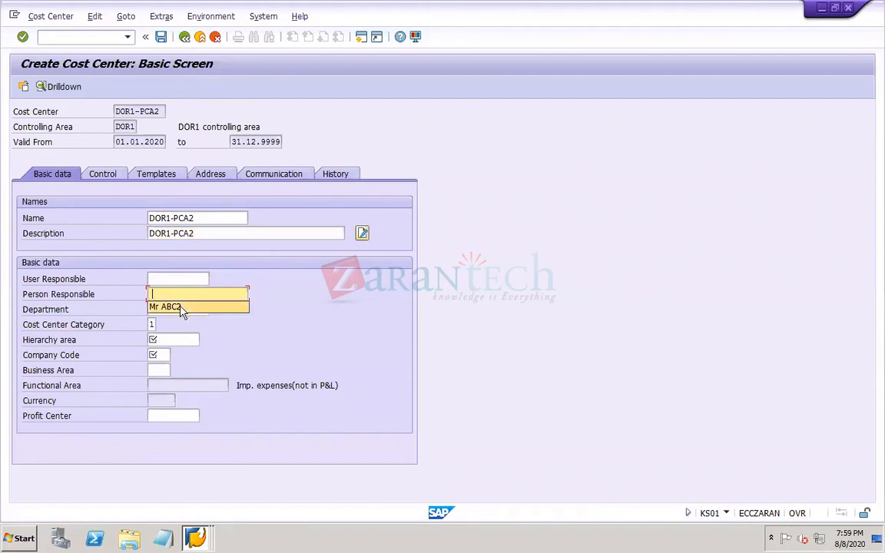
{"action": "left_click", "coordinate": [182, 307]}
{"action": "left_click", "coordinate": [168, 339]}
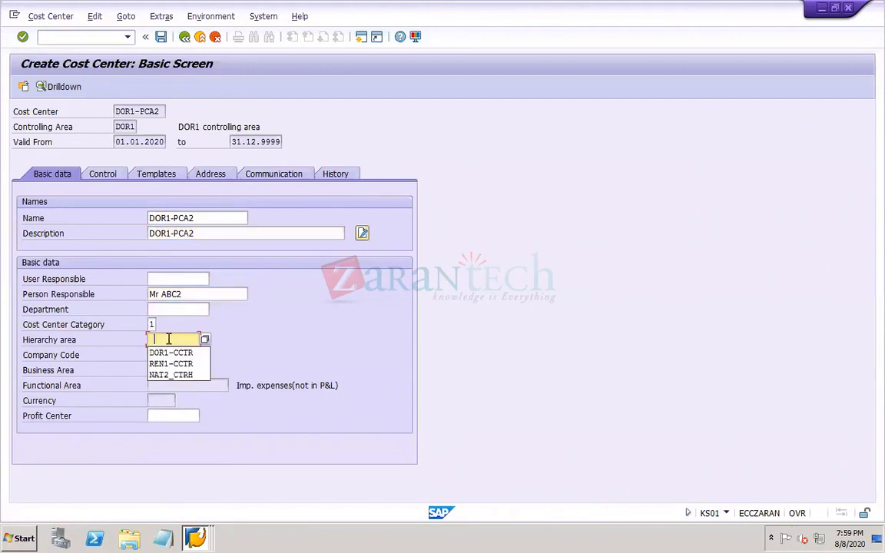
{"action": "left_click", "coordinate": [189, 353]}
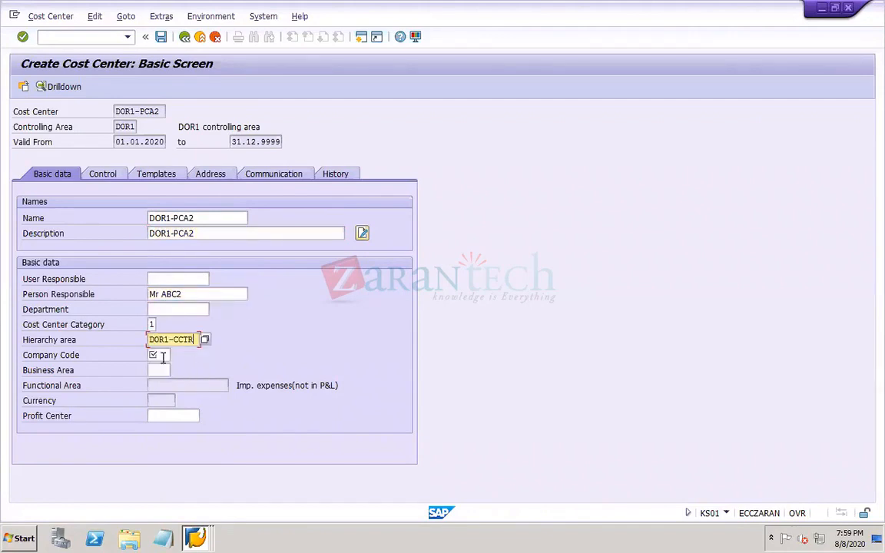
Step: Assign company code dor1 and profit center DOR1-PC02 to cost center DOR1-PCA2
{"action": "left_click", "coordinate": [164, 356]}
{"action": "left_click", "coordinate": [169, 369]}
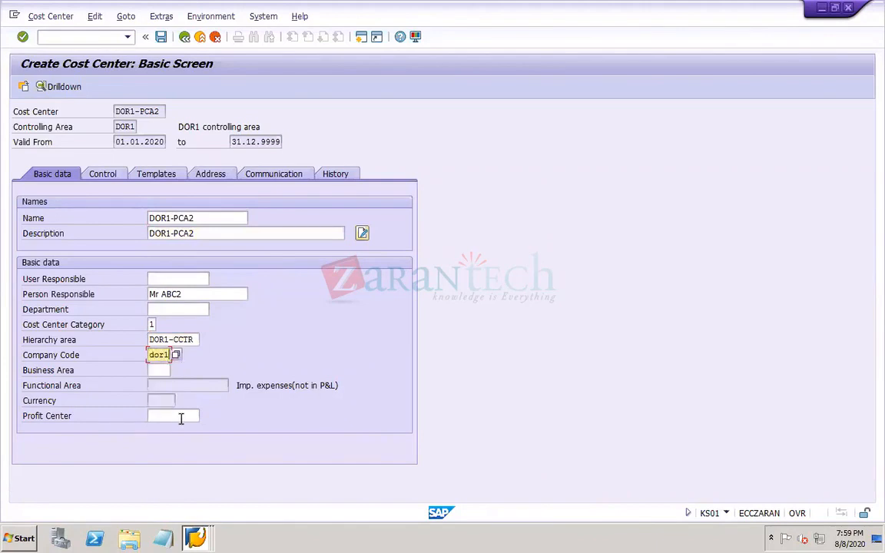
{"action": "left_click", "coordinate": [179, 416]}
{"action": "left_click", "coordinate": [185, 429]}
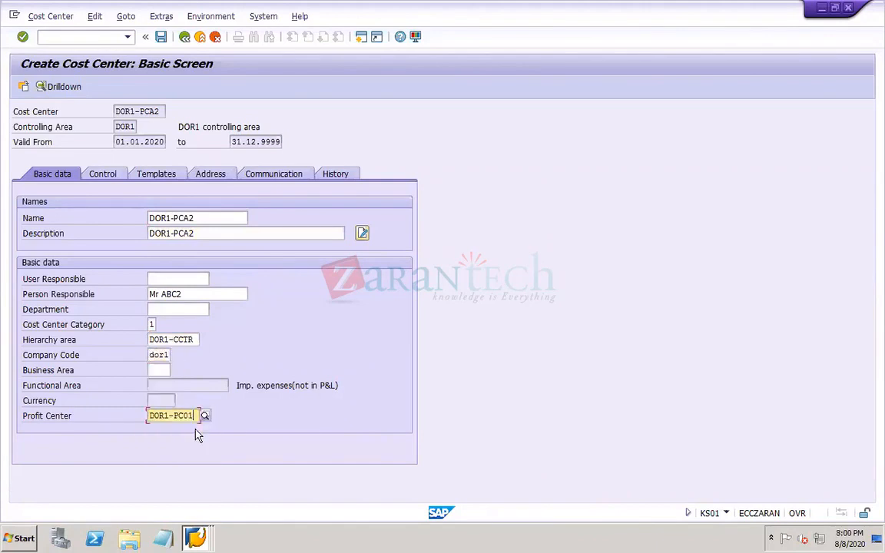
{"action": "key", "text": "BackSpace"}
{"action": "type", "text": "2"}
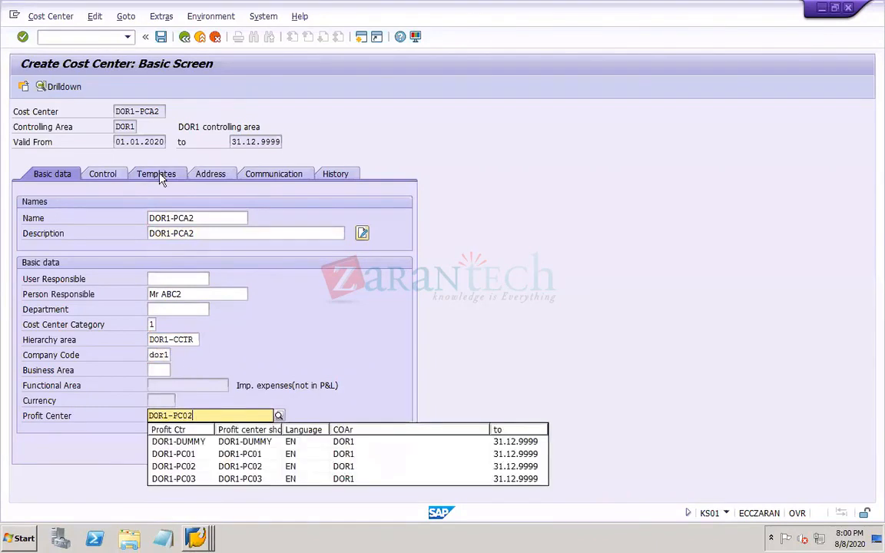
Step: Remove the actual and plan revenue locks for DOR1-PCA2, review its basic data, and save the cost center
{"action": "left_click", "coordinate": [102, 174]}
{"action": "left_click", "coordinate": [307, 265]}
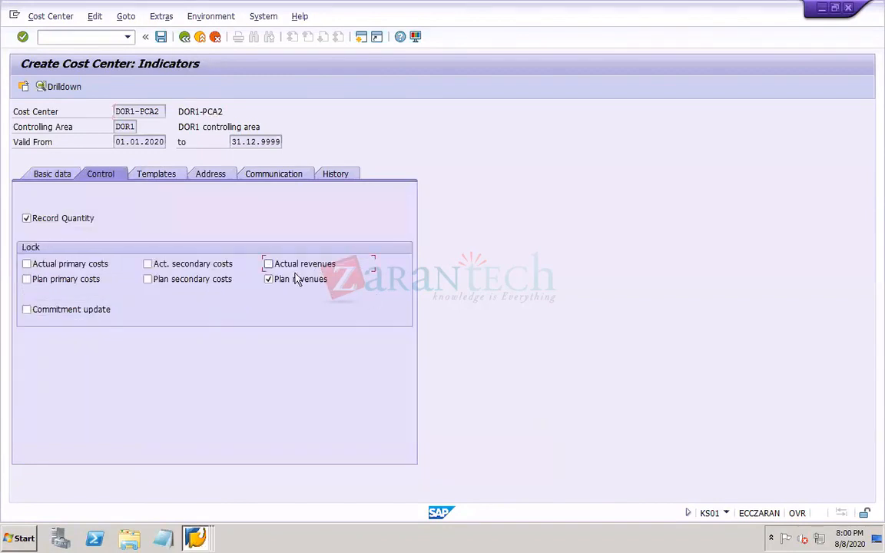
{"action": "left_click", "coordinate": [292, 279]}
{"action": "left_click", "coordinate": [54, 175]}
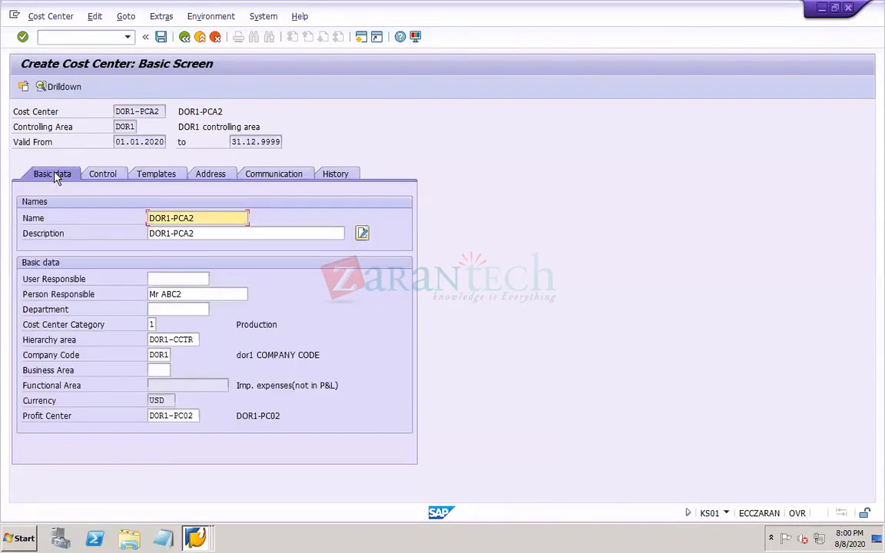
{"action": "left_click", "coordinate": [158, 37]}
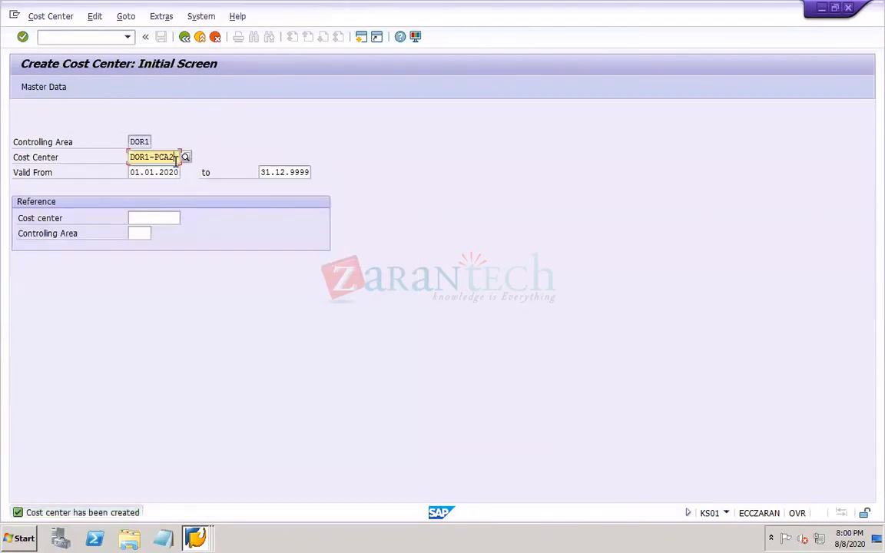
Step: Start creating cost center DOR1-PCA3, keeping the same validity period, and open its master data
{"action": "key", "text": "BackSpace"}
{"action": "type", "text": "3"}
{"action": "key", "text": "Return"}
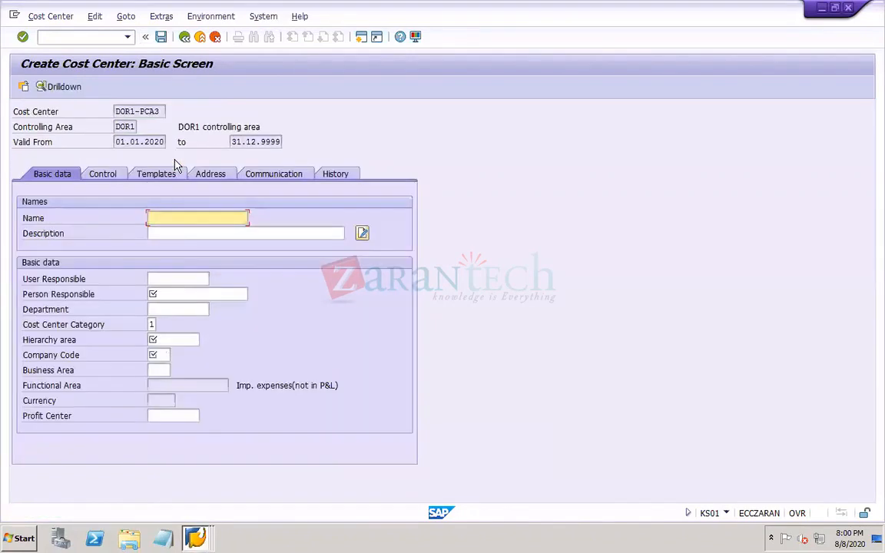
Step: Enter DOR1-PCA3 as both the name and the description of the new cost center
{"action": "left_click", "coordinate": [191, 216]}
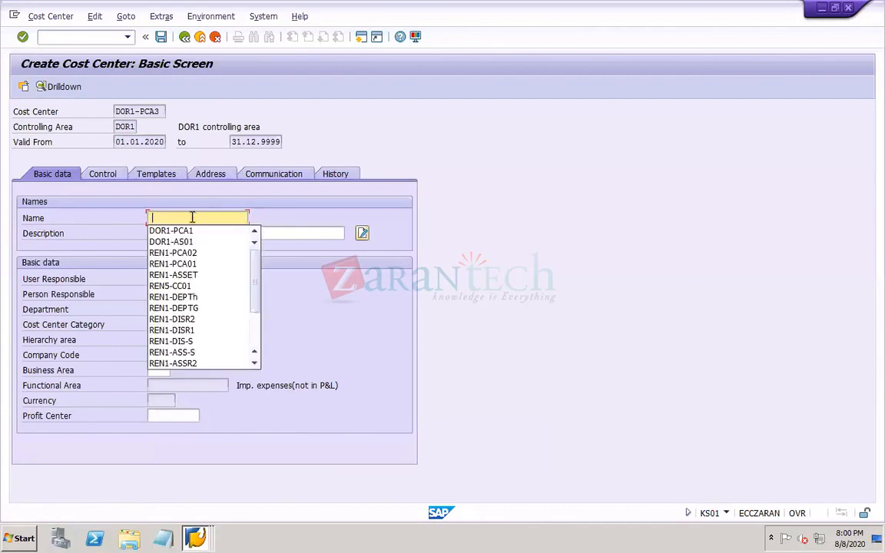
{"action": "left_click", "coordinate": [200, 231]}
{"action": "key", "text": "BackSpace"}
{"action": "type", "text": "3"}
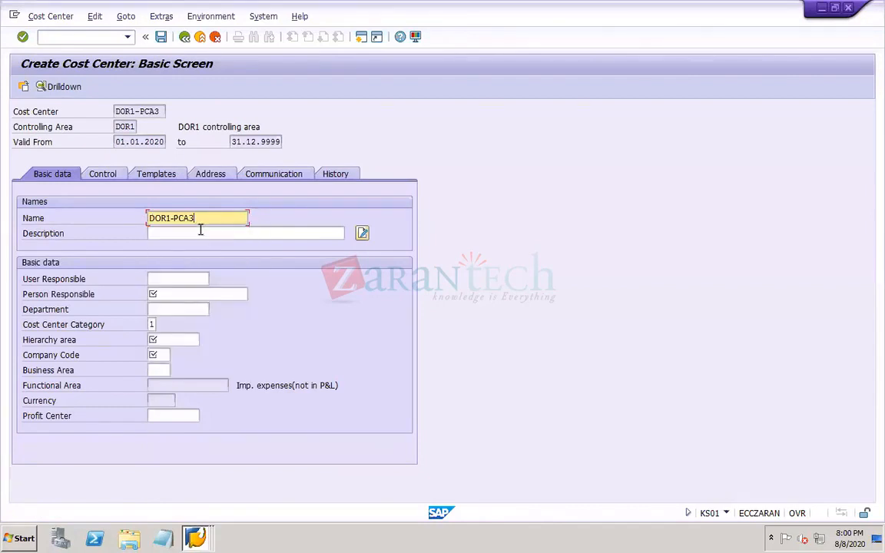
{"action": "left_click", "coordinate": [199, 232]}
{"action": "left_click", "coordinate": [185, 247]}
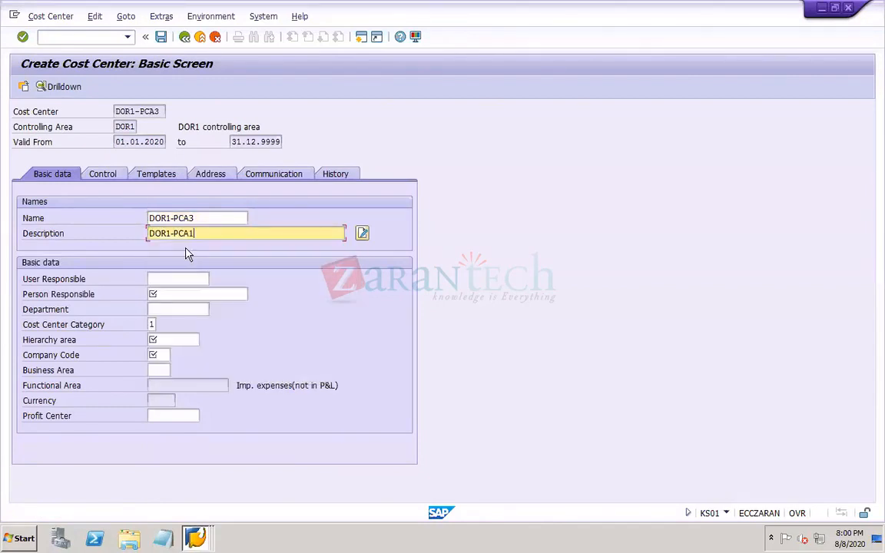
{"action": "key", "text": "BackSpace"}
{"action": "type", "text": "3"}
Step: Fill in the person responsible for DOR1-PCA3 and set its hierarchy area to DOR1-CCTR
{"action": "left_click", "coordinate": [183, 288]}
{"action": "left_click", "coordinate": [169, 307]}
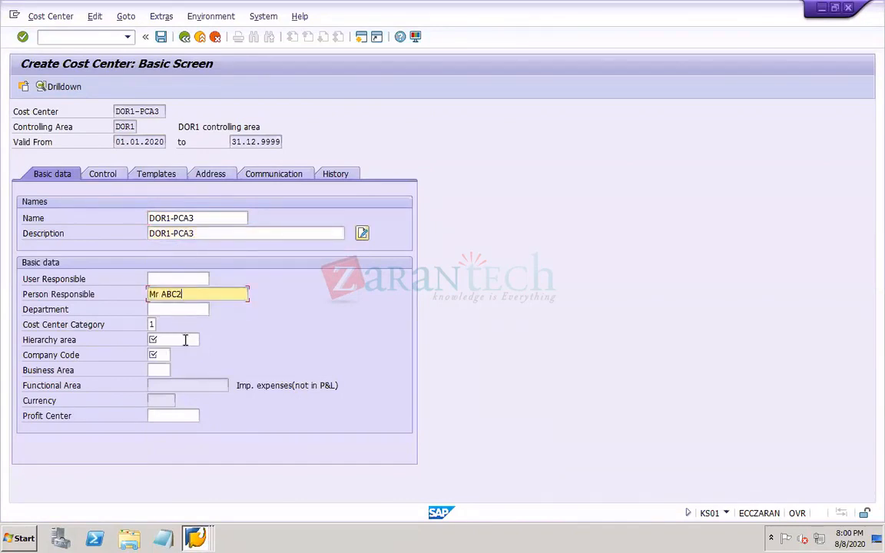
{"action": "left_click", "coordinate": [185, 340]}
{"action": "left_click", "coordinate": [203, 339]}
Step: Assign company code DOR1 and profit center DOR1-PC03 to cost center DOR1-PCA3, and validate the basic data
{"action": "left_click", "coordinate": [159, 357]}
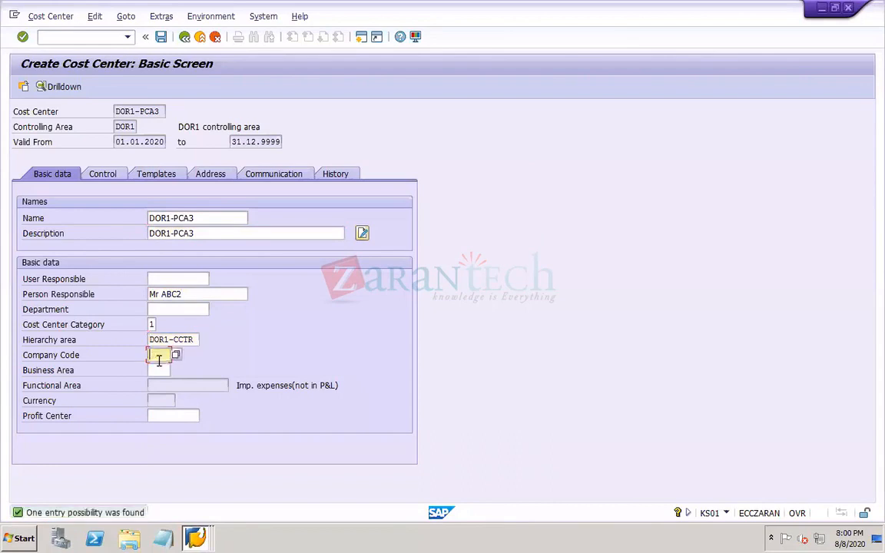
{"action": "left_click", "coordinate": [157, 366]}
{"action": "left_click", "coordinate": [172, 417]}
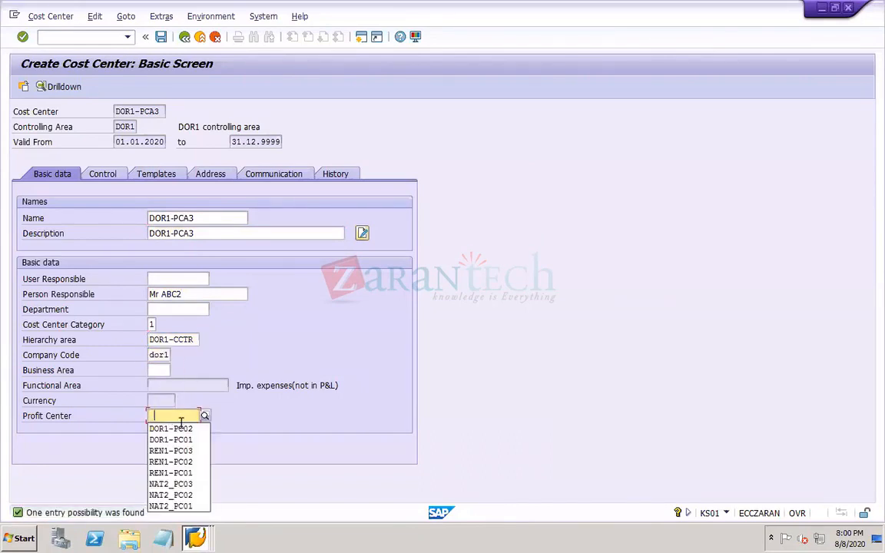
{"action": "left_click", "coordinate": [184, 429]}
{"action": "key", "text": "BackSpace"}
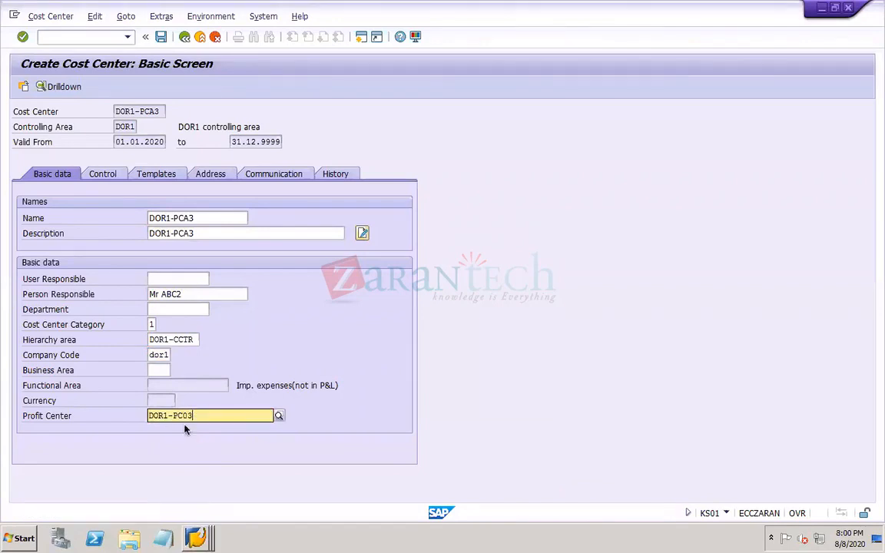
{"action": "type", "text": "3"}
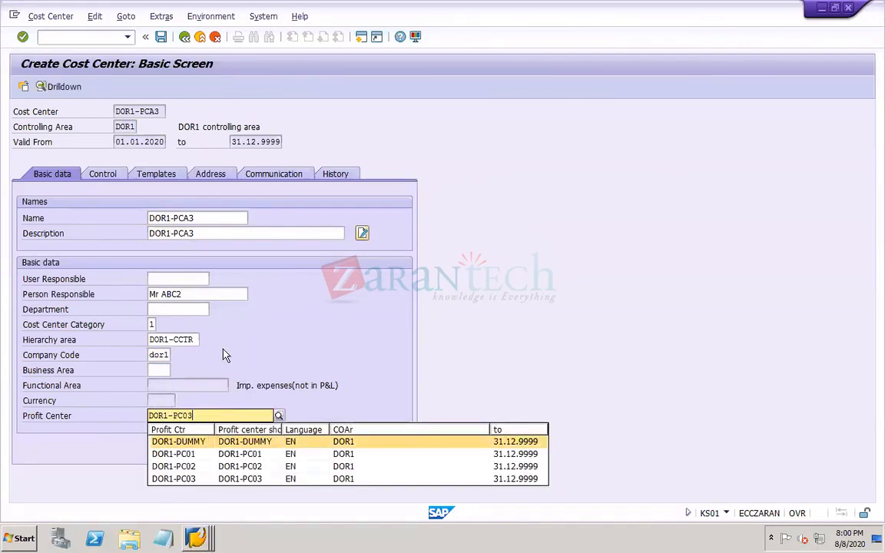
{"action": "left_click", "coordinate": [223, 350]}
{"action": "key", "text": "Return"}
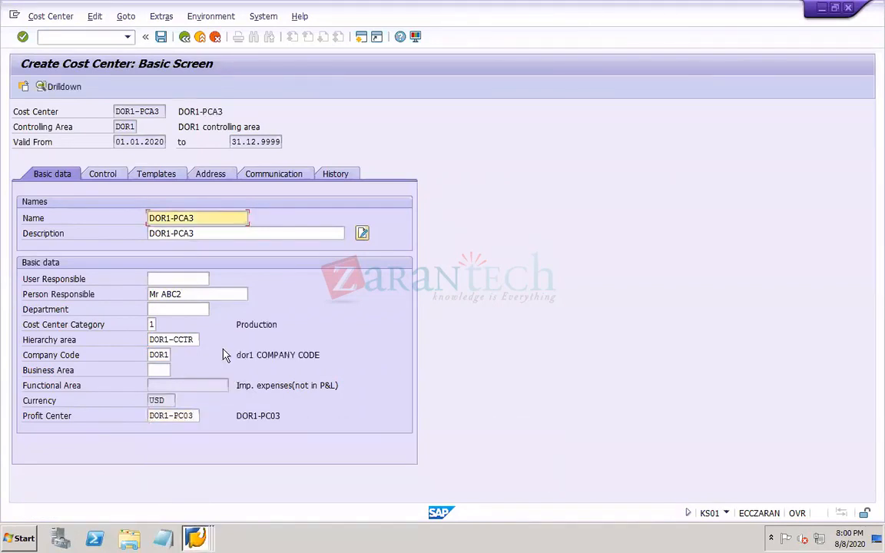
Step: Remove the actual and plan revenue locks for DOR1-PCA3, return to its basic data, and save the cost center
{"action": "left_click", "coordinate": [107, 176]}
{"action": "left_click", "coordinate": [277, 264]}
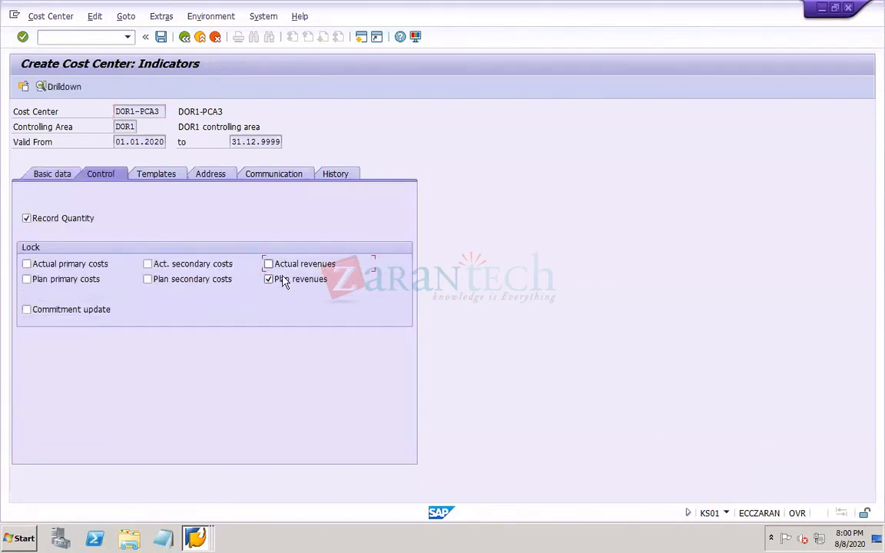
{"action": "left_click", "coordinate": [281, 281]}
{"action": "left_click", "coordinate": [60, 173]}
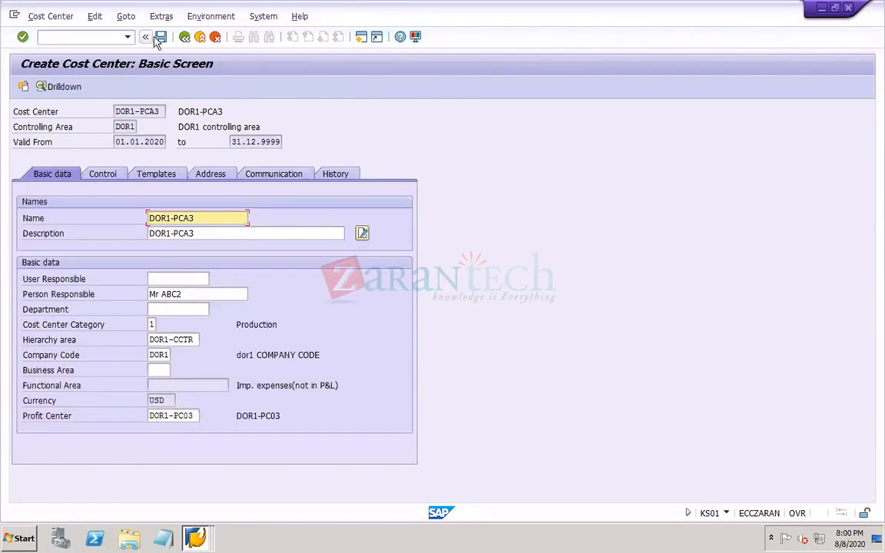
{"action": "left_click", "coordinate": [162, 37]}
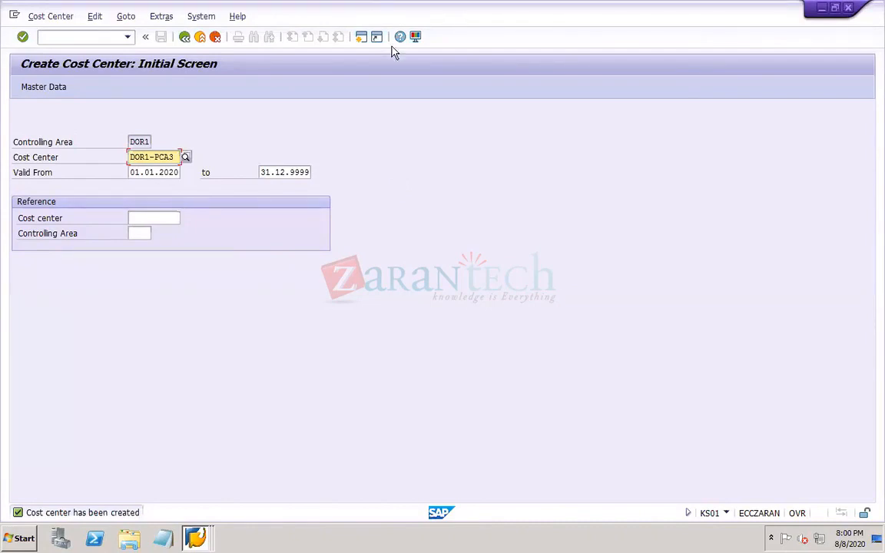
Step: Go to transaction SPRO and open the Define Segment activity for Financial Accounting in the Enterprise Structure definition of the reference IMG
{"action": "mouse_move", "coordinate": [380, 13]}
{"action": "left_click", "coordinate": [84, 37]}
{"action": "type", "text": "/nspro"}
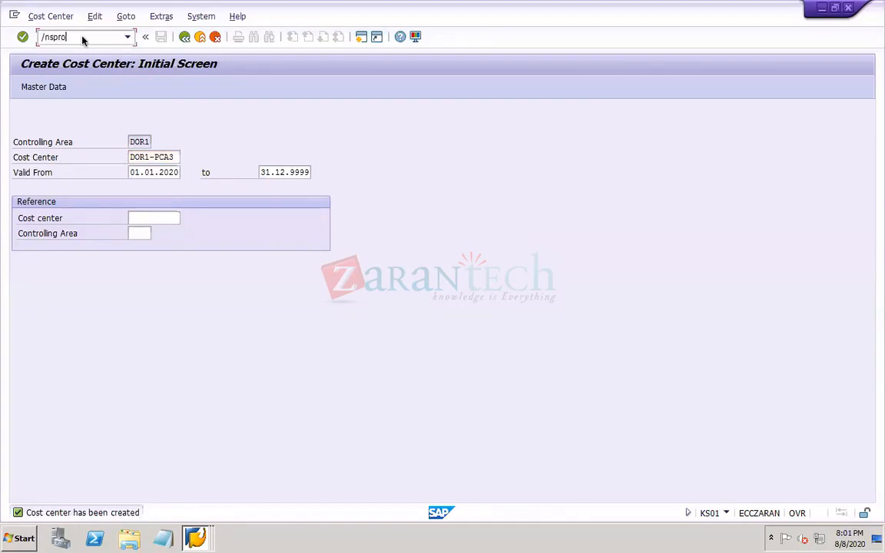
{"action": "key", "text": "Return"}
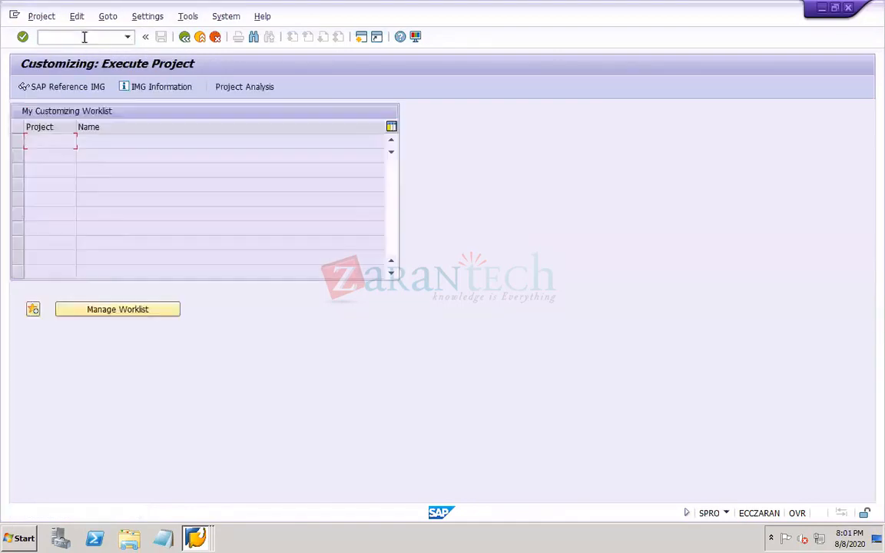
{"action": "left_click", "coordinate": [47, 89]}
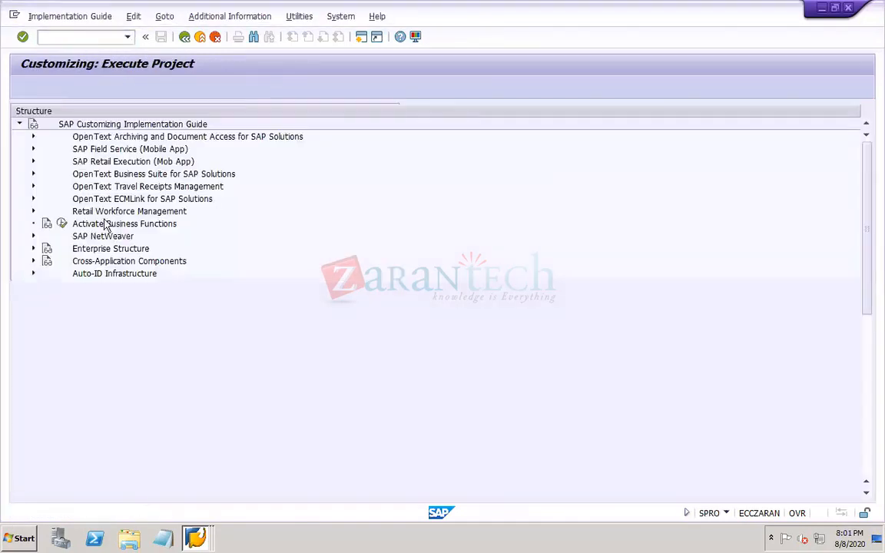
{"action": "left_click", "coordinate": [34, 250]}
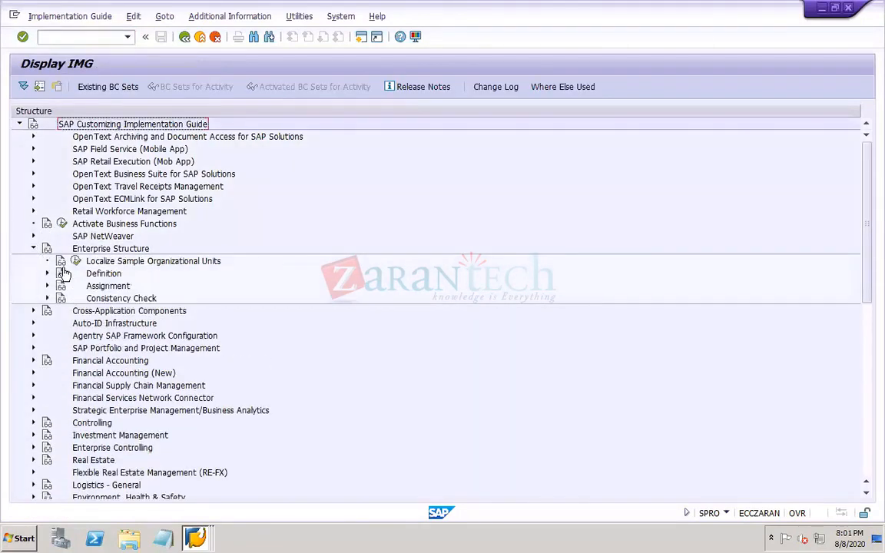
{"action": "left_click", "coordinate": [46, 275]}
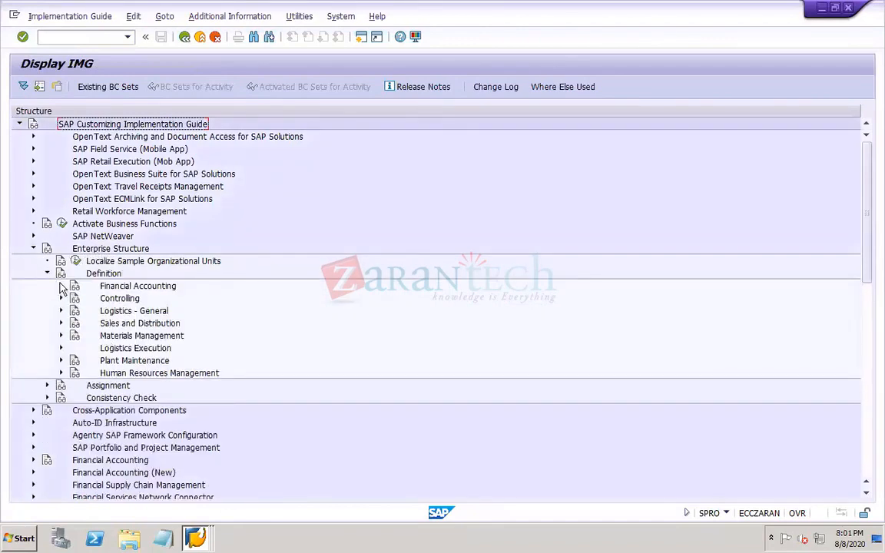
{"action": "left_click", "coordinate": [62, 286]}
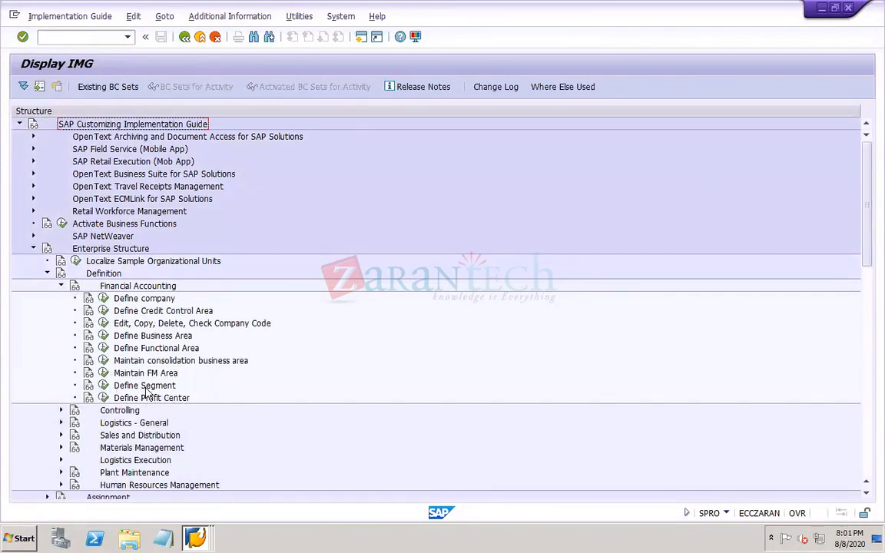
{"action": "left_click", "coordinate": [103, 385]}
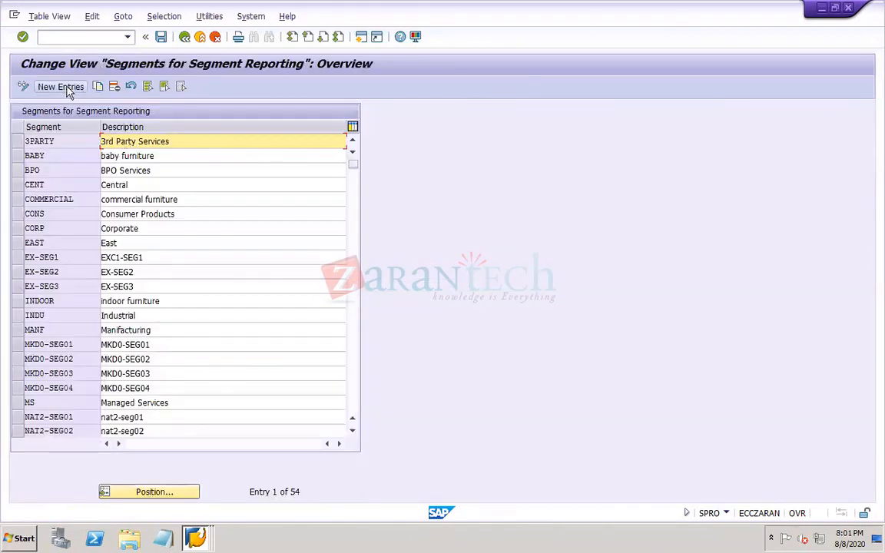
Step: Create new segment entries dor1-seg1, dor1-seg2 and dor1-seg3
{"action": "left_click", "coordinate": [66, 92]}
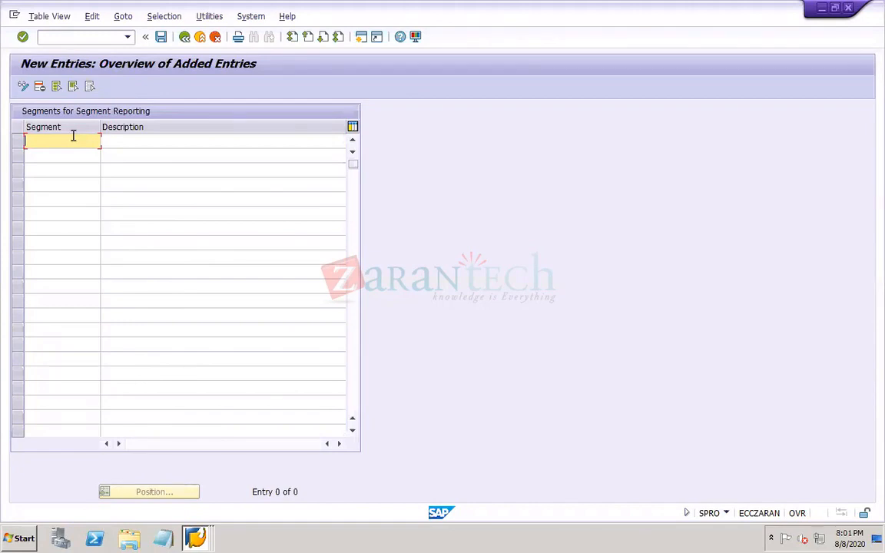
{"action": "type", "text": "dor1-seg"}
{"action": "type", "text": "1"}
{"action": "left_click", "coordinate": [61, 155]}
{"action": "type", "text": "dor1-"}
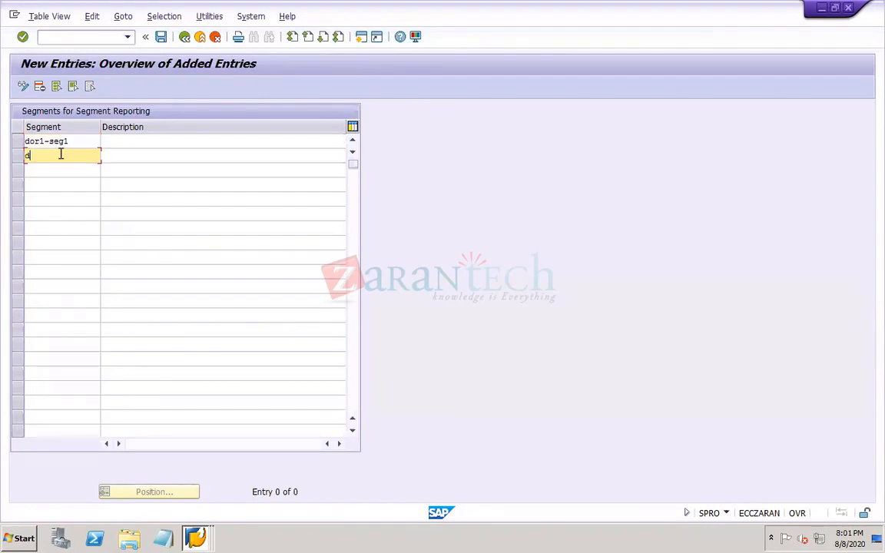
{"action": "type", "text": "seg2"}
{"action": "left_click", "coordinate": [46, 175]}
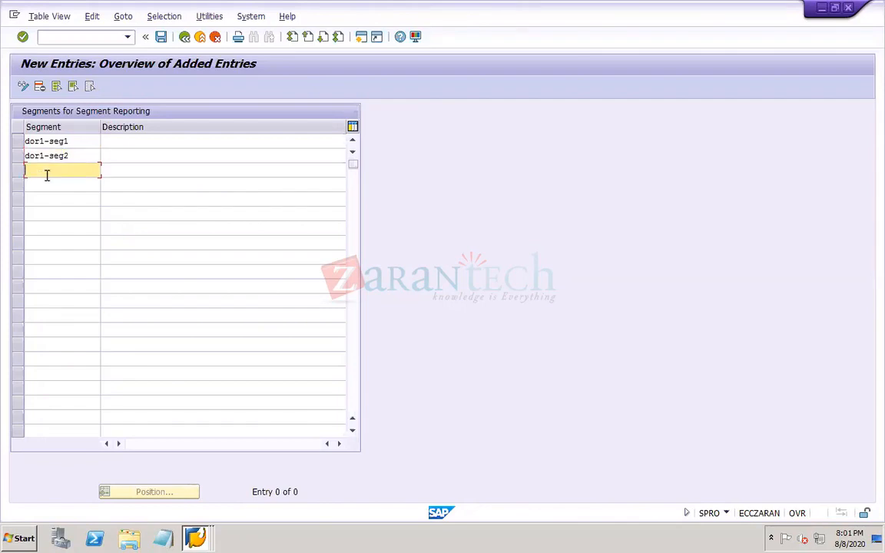
{"action": "type", "text": "dor1-seg3"}
Step: Describe the three segments as dor1-seg1, dor1-seg2 and dor1-seg3, and save them to the proposed customizing request
{"action": "left_click_drag", "start_coordinate": [78, 139], "coordinate": [9, 143]}
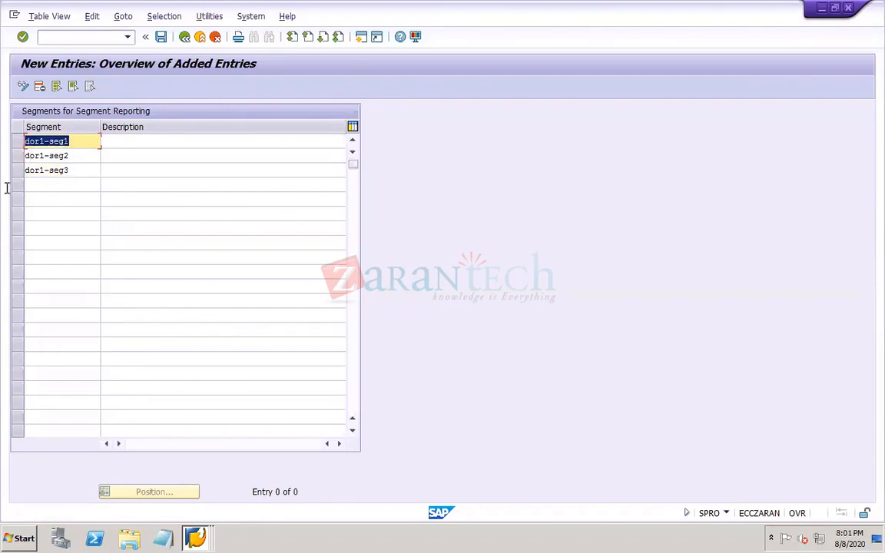
{"action": "key", "text": "ctrl+c"}
{"action": "key", "text": "Tab"}
{"action": "key", "text": "ctrl+v"}
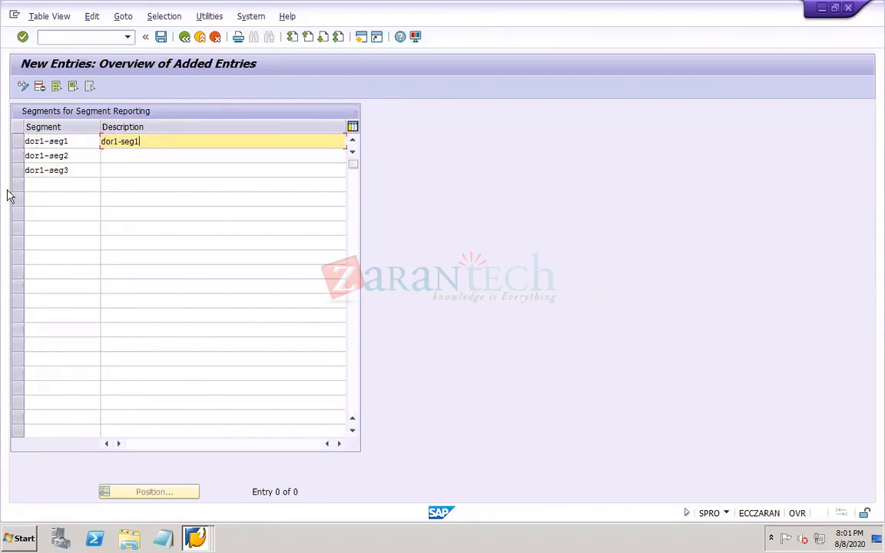
{"action": "left_click", "coordinate": [120, 157]}
{"action": "key", "text": "ctrl+v"}
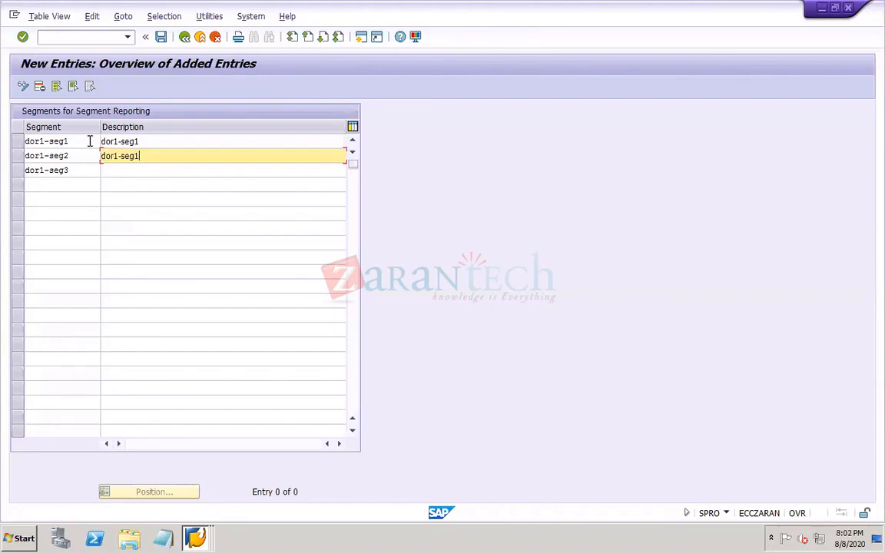
{"action": "key", "text": "BackSpace"}
{"action": "type", "text": "2"}
{"action": "left_click", "coordinate": [149, 170]}
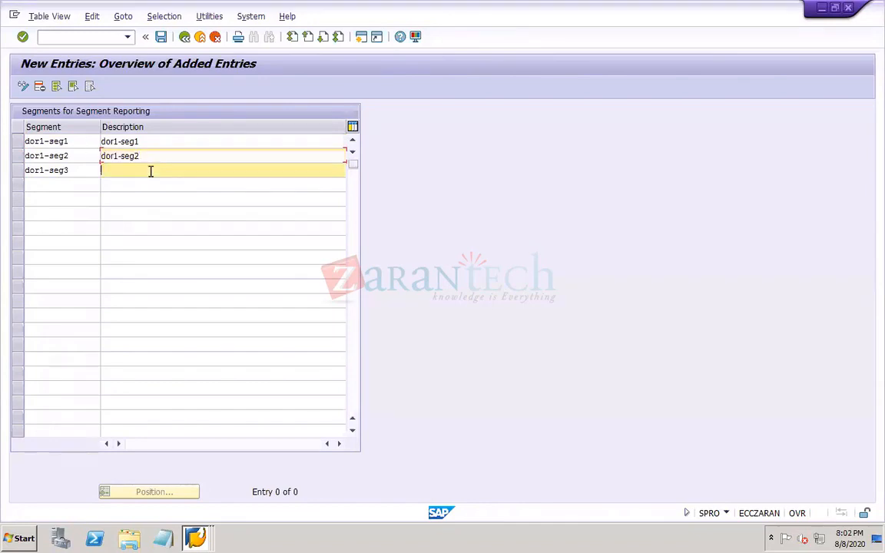
{"action": "key", "text": "ctrl+v"}
{"action": "key", "text": "BackSpace"}
{"action": "type", "text": "3"}
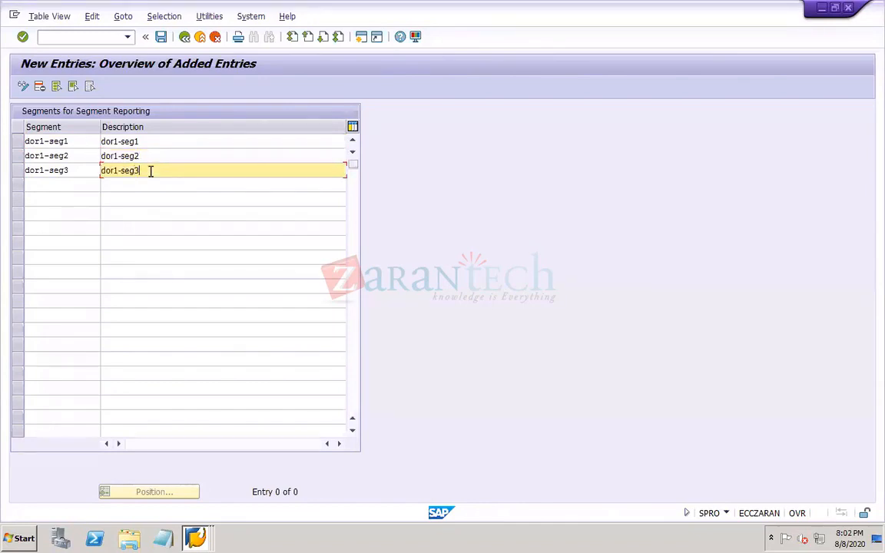
{"action": "left_click", "coordinate": [161, 37]}
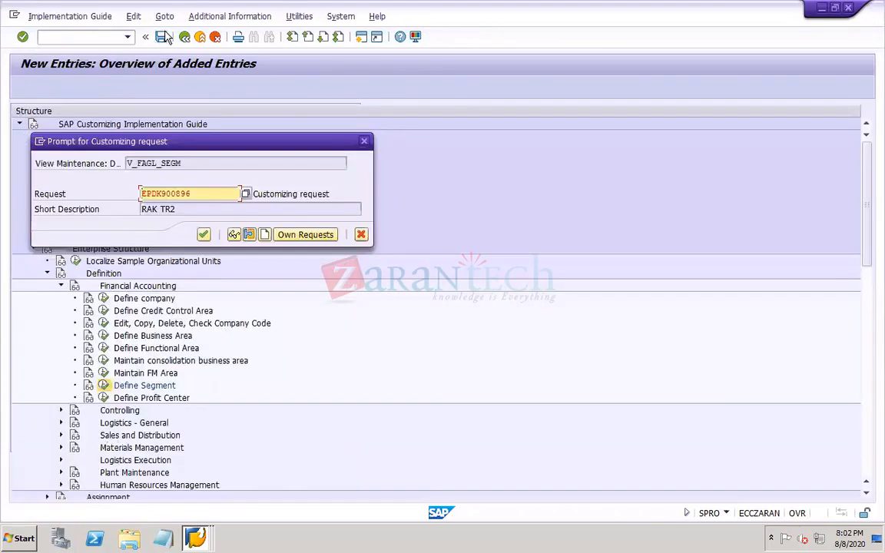
{"action": "left_click", "coordinate": [204, 234]}
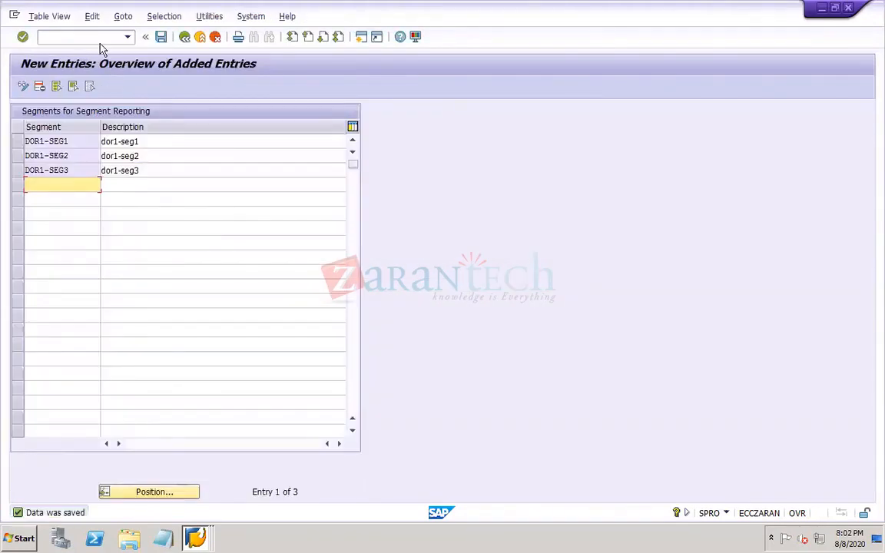
Step: Go to transaction KE52 and open the master data of profit center DOR1-PC01 for changing
{"action": "left_click", "coordinate": [100, 38]}
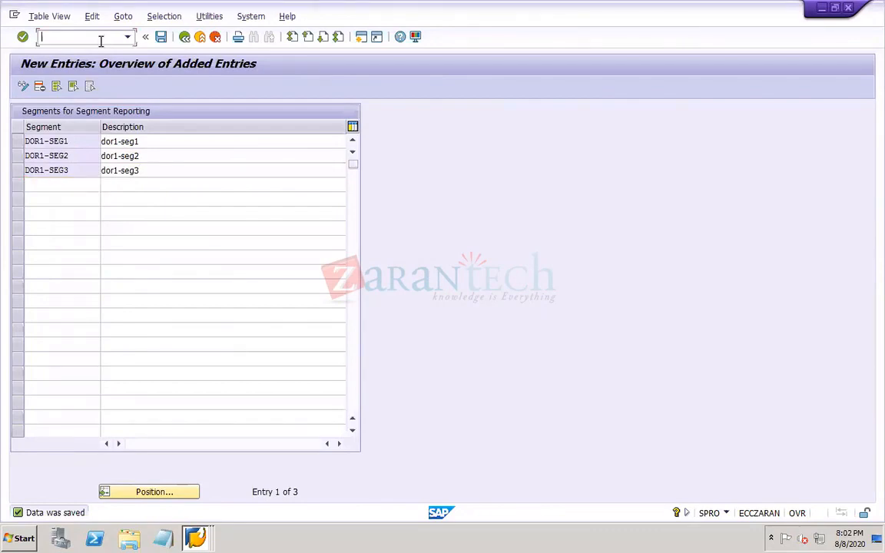
{"action": "type", "text": "/nke52"}
{"action": "key", "text": "Return"}
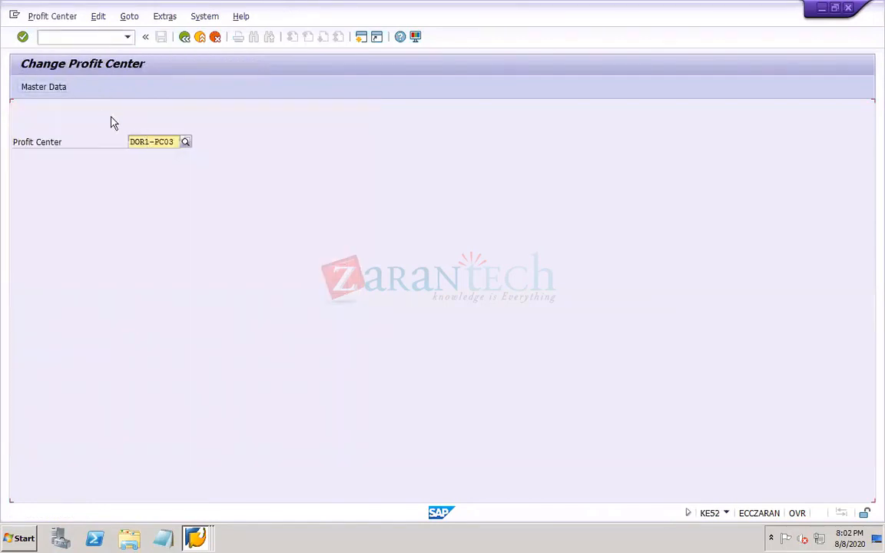
{"action": "left_click", "coordinate": [176, 141]}
{"action": "key", "text": "BackSpace"}
{"action": "type", "text": "1"}
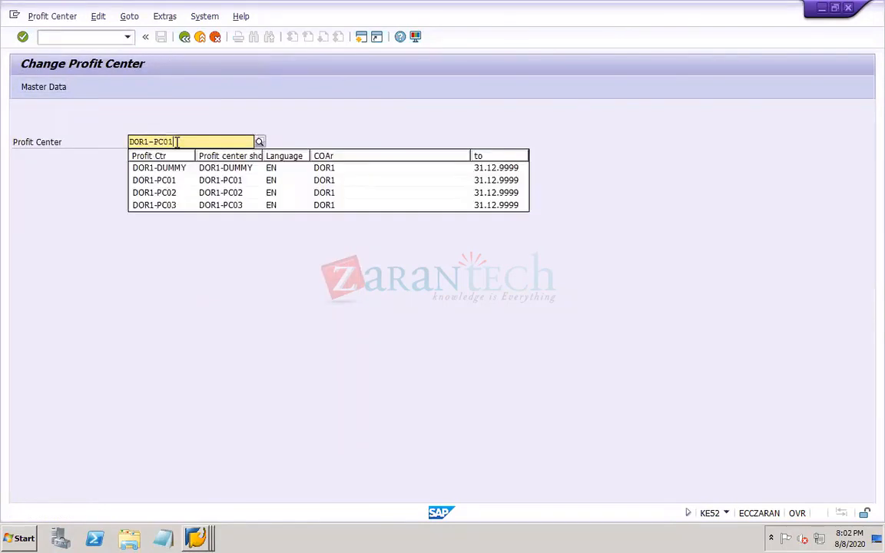
{"action": "key", "text": "Return"}
Step: Assign segment DOR1-SEG1 to profit center DOR1-PC01 and activate the change
{"action": "left_click", "coordinate": [168, 385]}
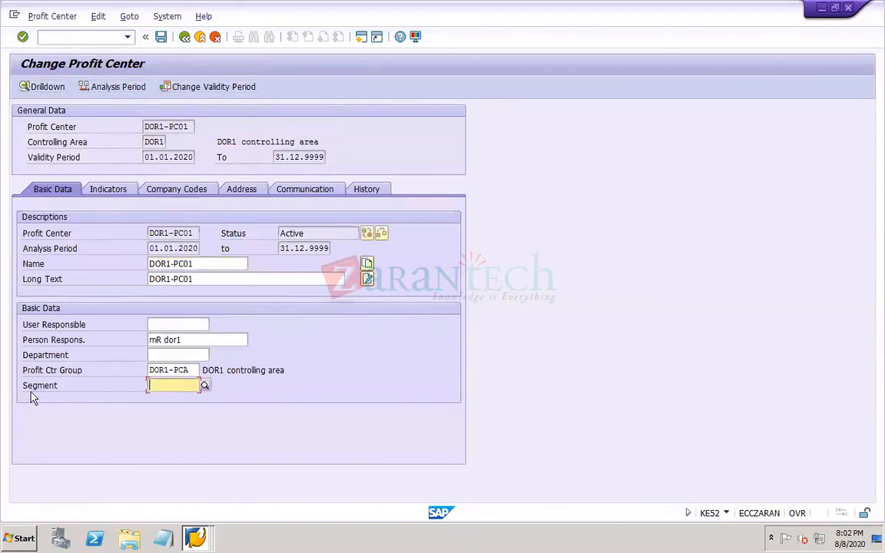
{"action": "left_click", "coordinate": [204, 385]}
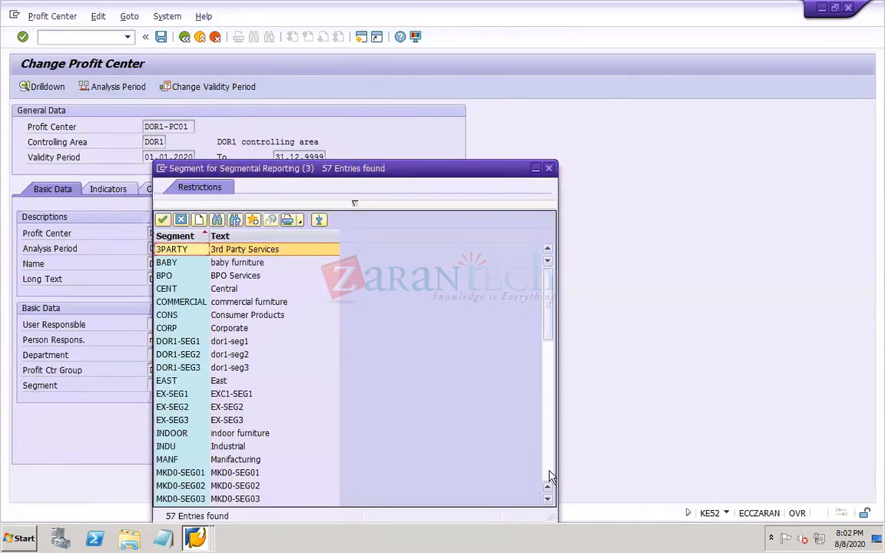
{"action": "left_click", "coordinate": [196, 343]}
{"action": "double_click", "coordinate": [196, 343]}
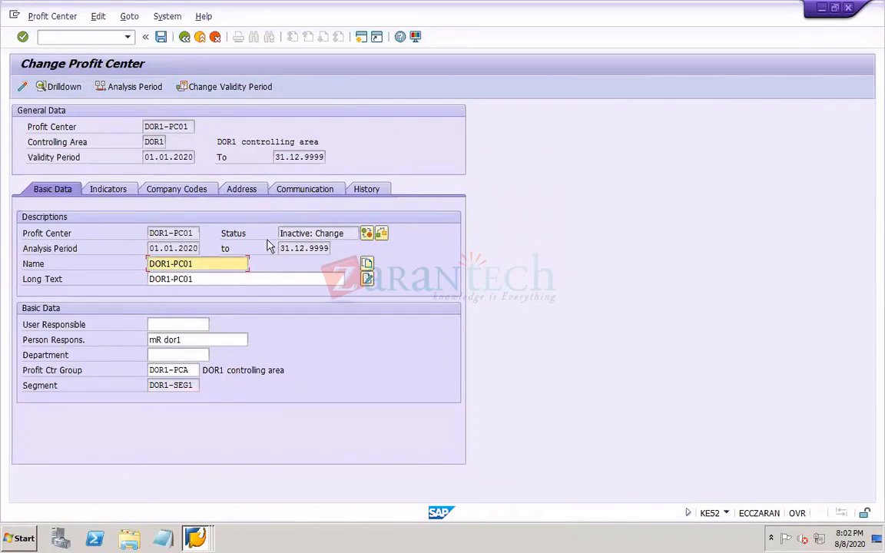
{"action": "left_click", "coordinate": [23, 87]}
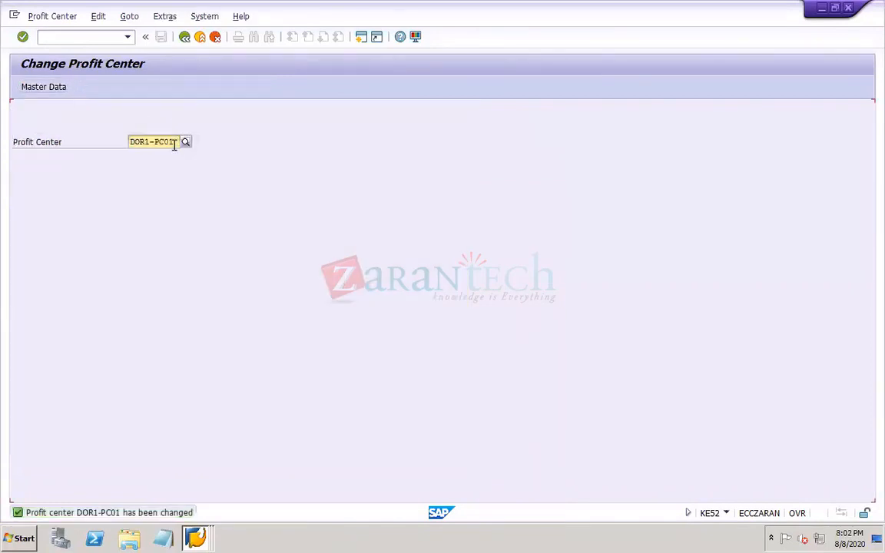
Step: Open profit center DOR1-PC02 for changing, assign segment DOR1-SEG2 to it and activate the change
{"action": "left_click", "coordinate": [175, 144]}
{"action": "key", "text": "BackSpace"}
{"action": "type", "text": "2"}
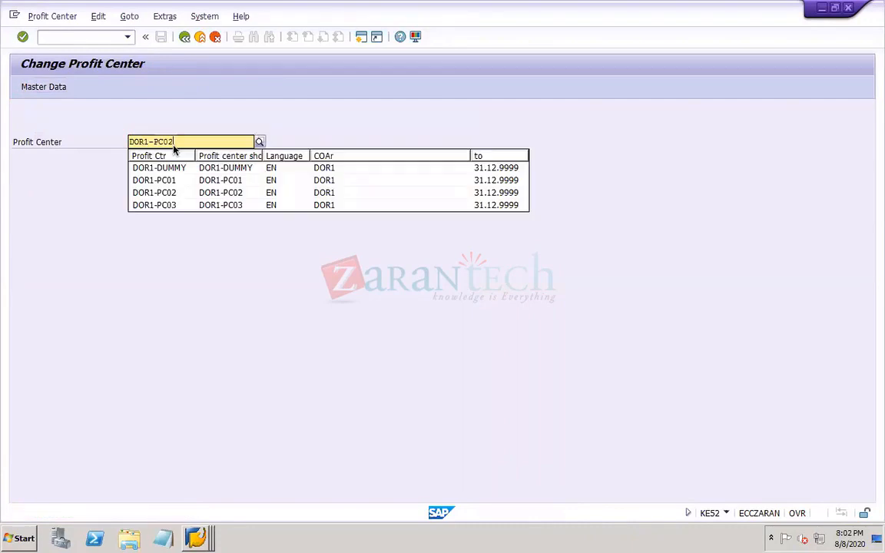
{"action": "key", "text": "Return"}
{"action": "left_click", "coordinate": [191, 384]}
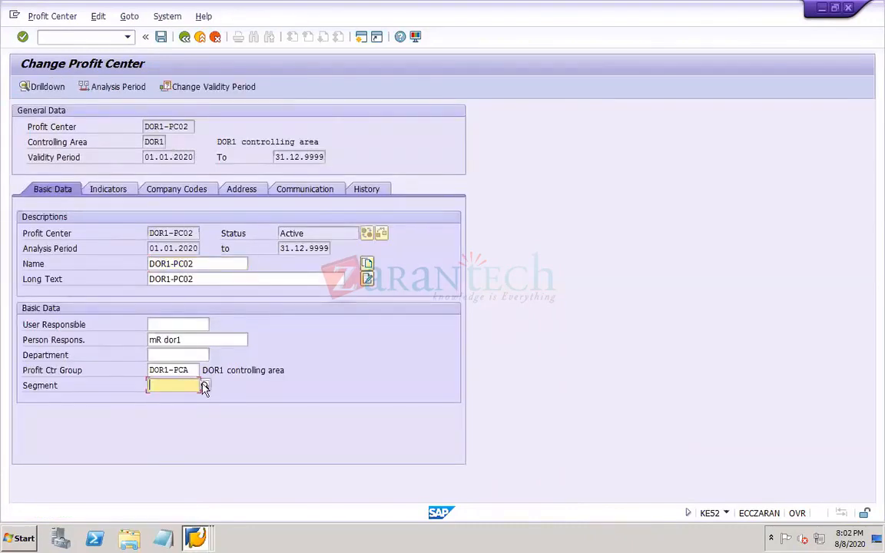
{"action": "left_click", "coordinate": [202, 386]}
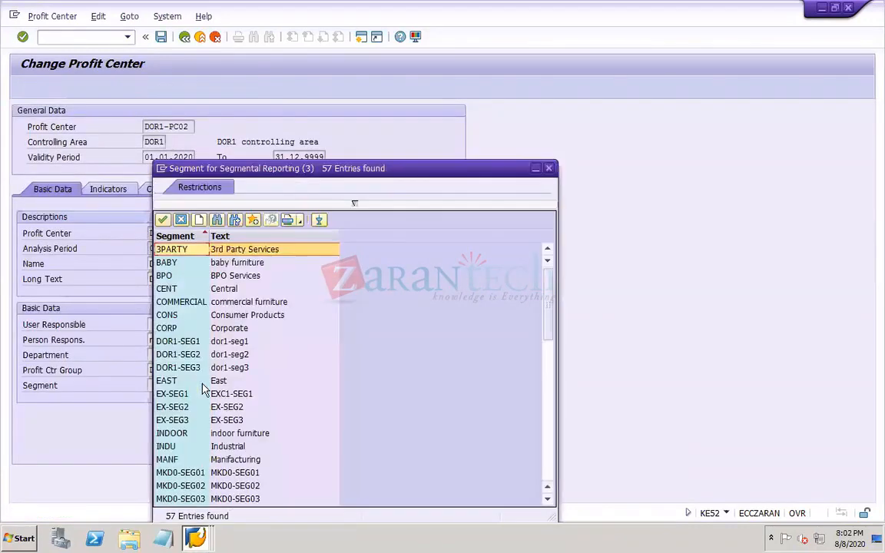
{"action": "double_click", "coordinate": [173, 355]}
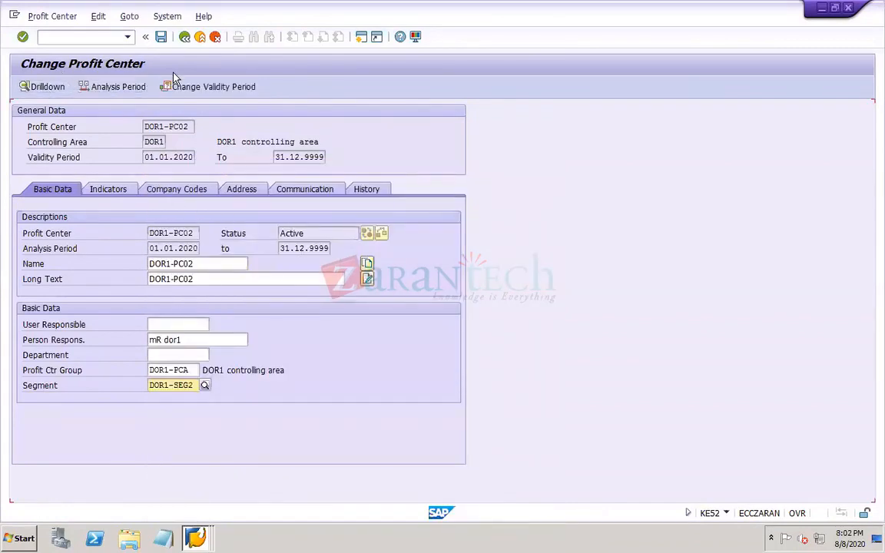
{"action": "key", "text": "Return"}
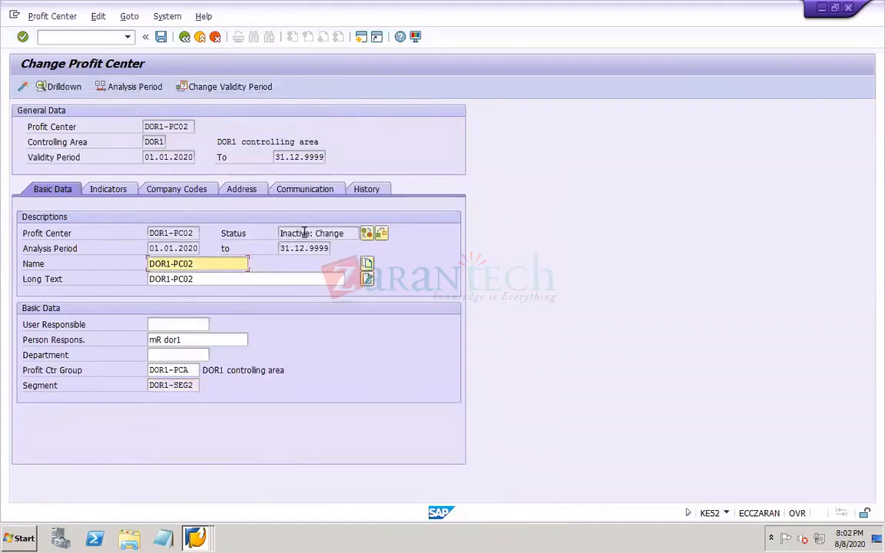
{"action": "mouse_move", "coordinate": [398, 6]}
{"action": "key", "text": "ctrl+s"}
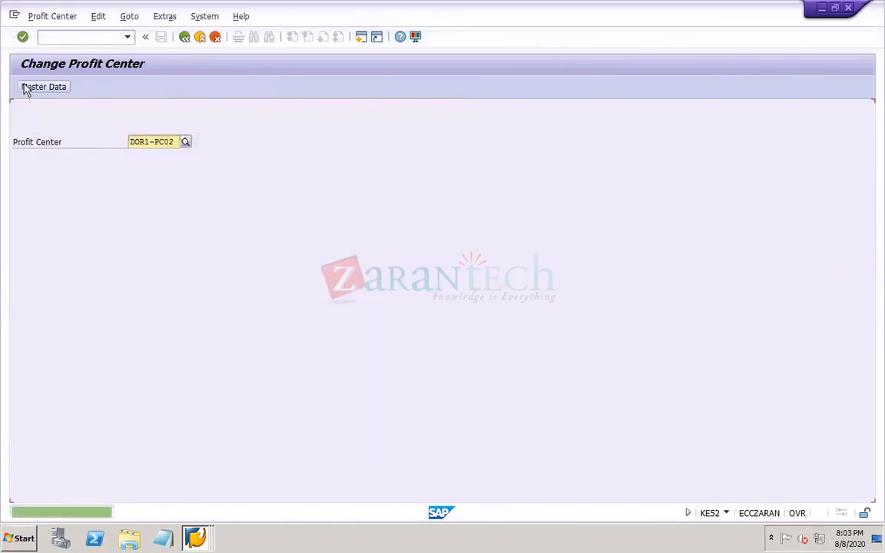
Step: Open profit center DOR1-PC03 for changing, assign segment DOR1-SEG3 to it and activate the change
{"action": "left_click", "coordinate": [179, 141]}
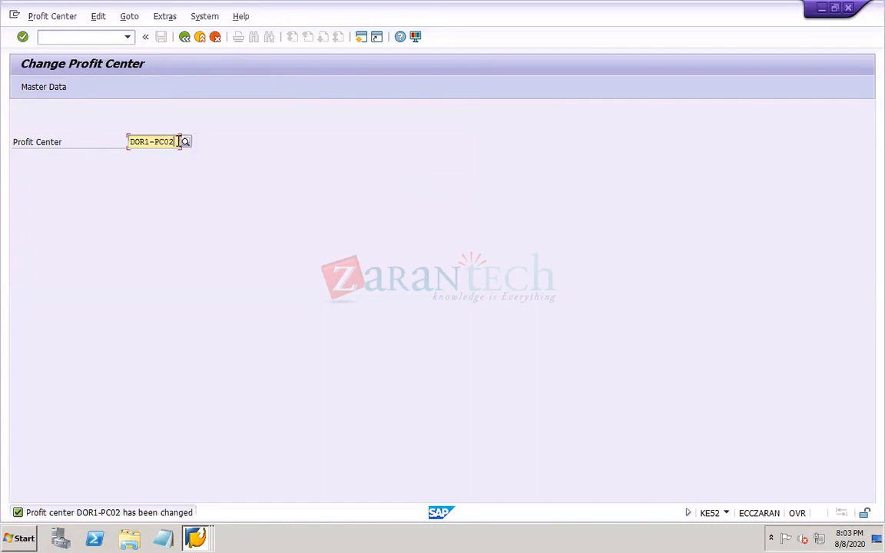
{"action": "key", "text": "BackSpace"}
{"action": "type", "text": "3"}
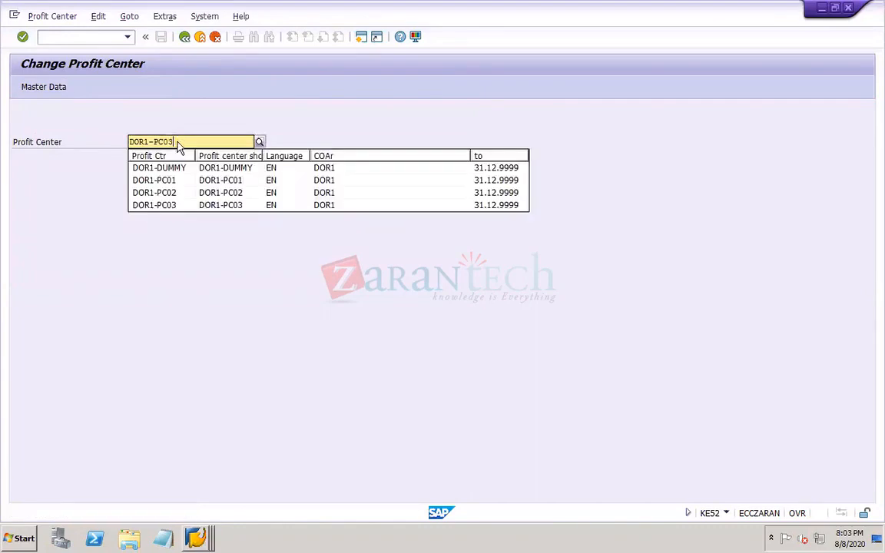
{"action": "key", "text": "Return"}
{"action": "left_click", "coordinate": [182, 385]}
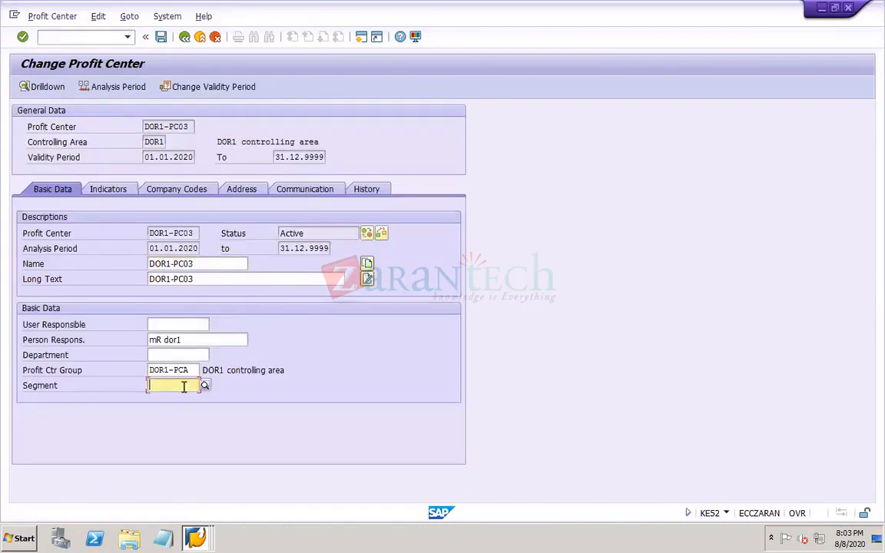
{"action": "left_click", "coordinate": [205, 384]}
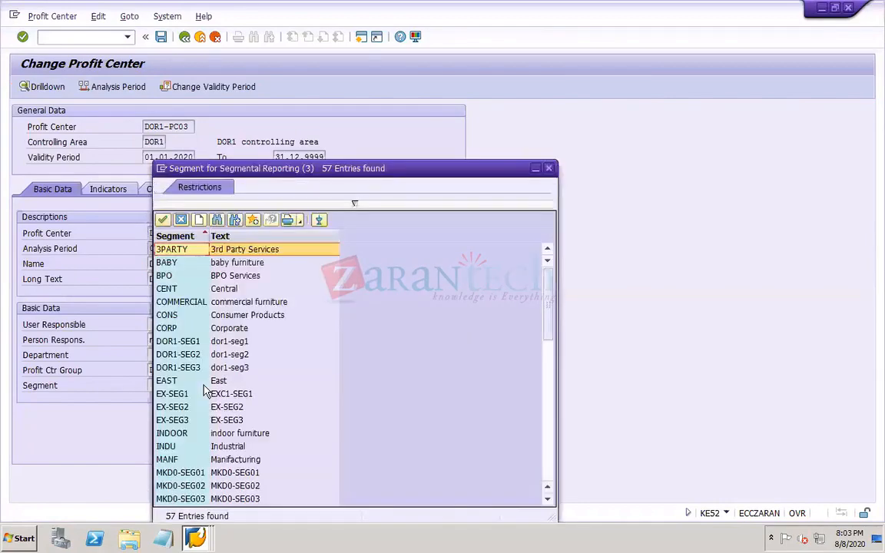
{"action": "key", "text": "Return"}
{"action": "left_click", "coordinate": [204, 387]}
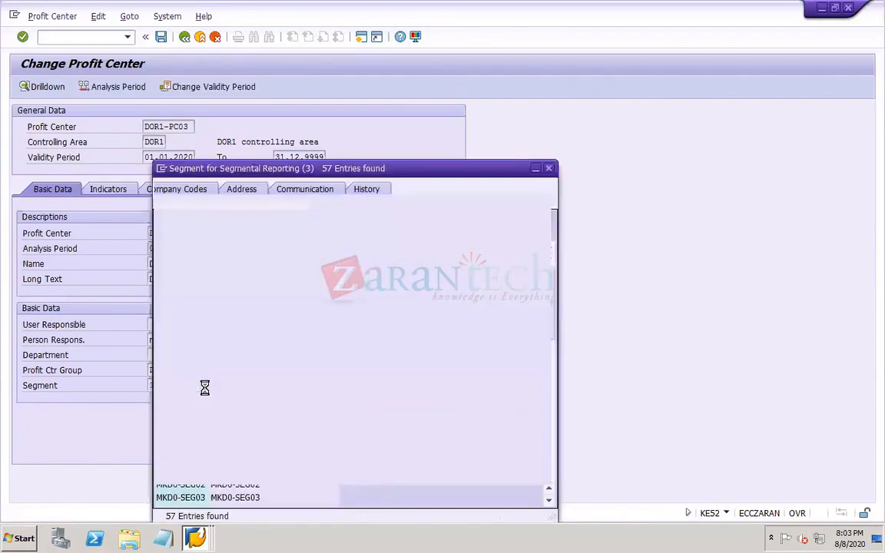
{"action": "double_click", "coordinate": [184, 373]}
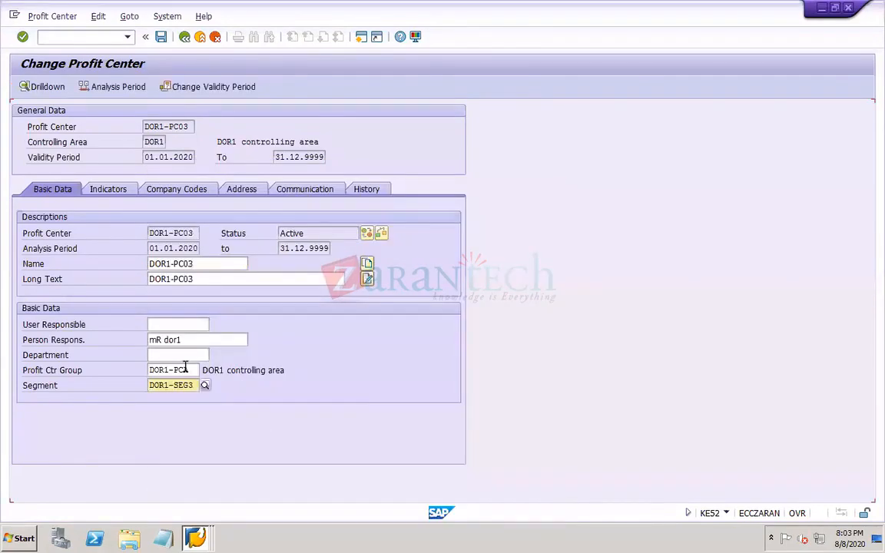
{"action": "key", "text": "Return"}
{"action": "left_click", "coordinate": [23, 87]}
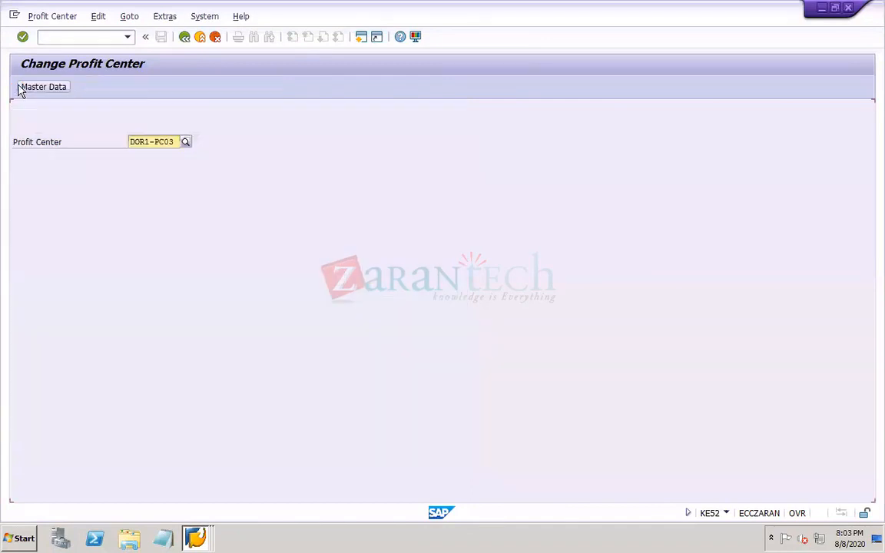
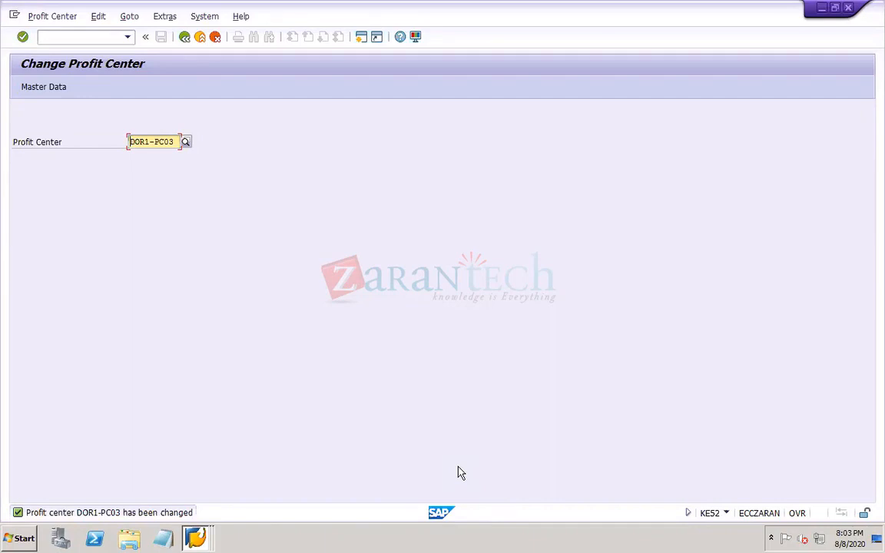
Step: Go to transaction F-02 and set both the document date and the posting date to 01.01.2020
{"action": "left_click", "coordinate": [66, 39]}
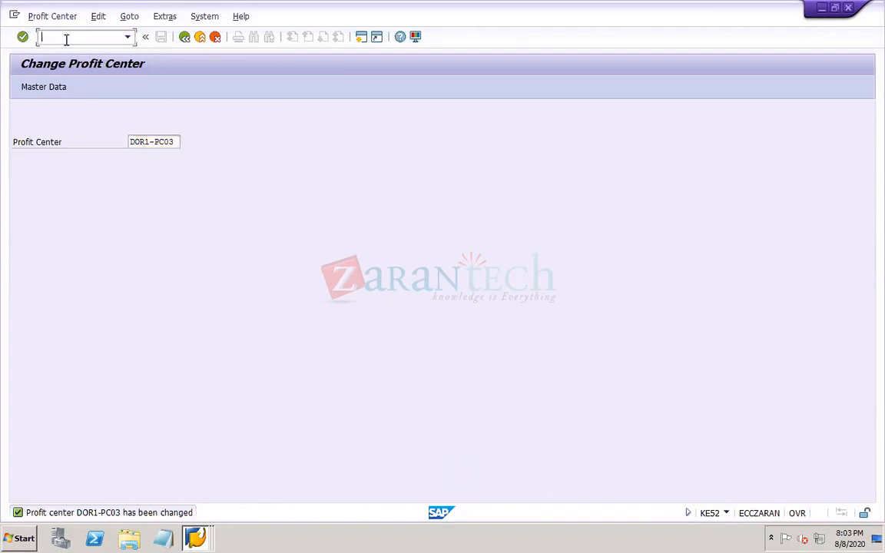
{"action": "type", "text": "/nf-02"}
{"action": "key", "text": "Return"}
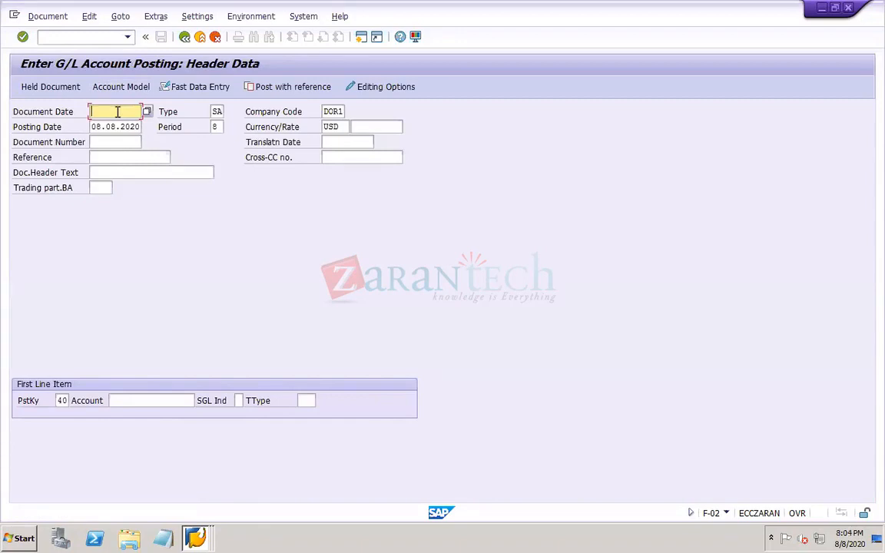
{"action": "left_click", "coordinate": [118, 112]}
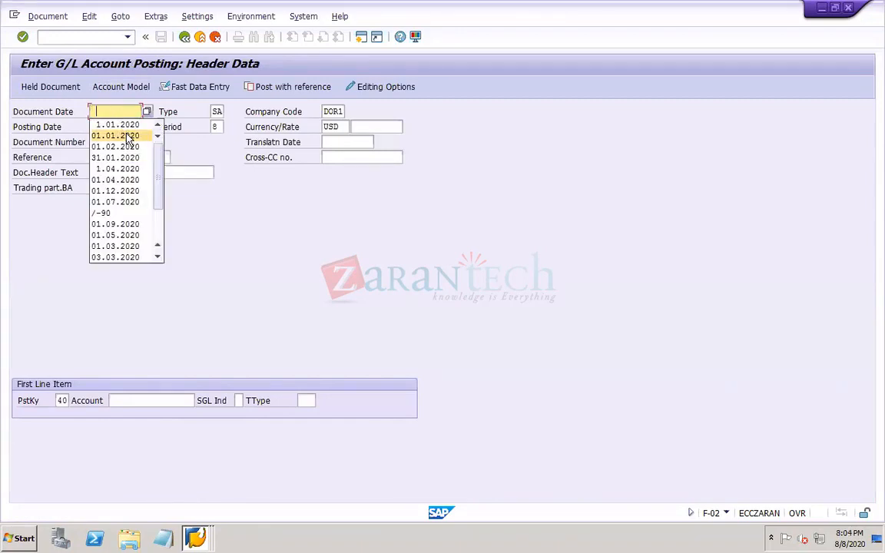
{"action": "left_click", "coordinate": [128, 137]}
{"action": "key", "text": "Tab"}
{"action": "key", "text": "Tab"}
{"action": "key", "text": "Tab"}
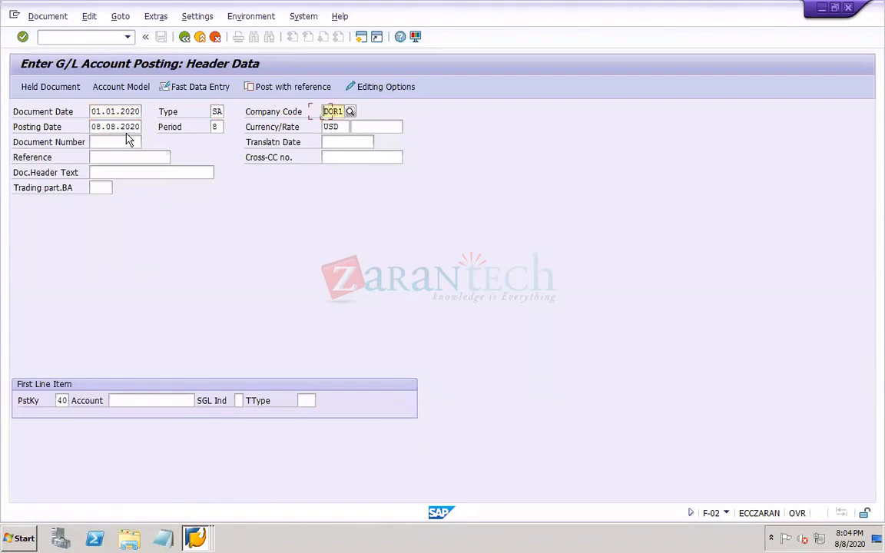
{"action": "type", "text": "1"}
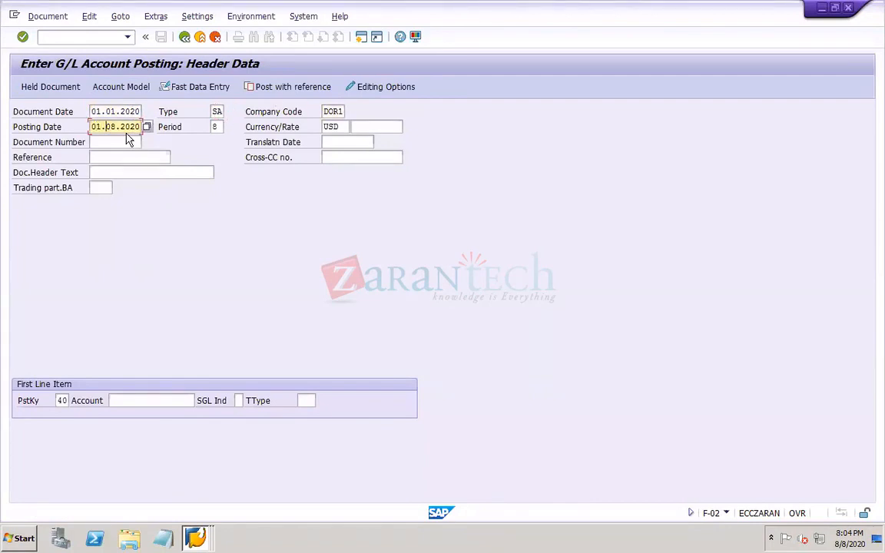
Step: Enter account 40000 for the first line item and set the document header text to DOR1
{"action": "left_click", "coordinate": [160, 397]}
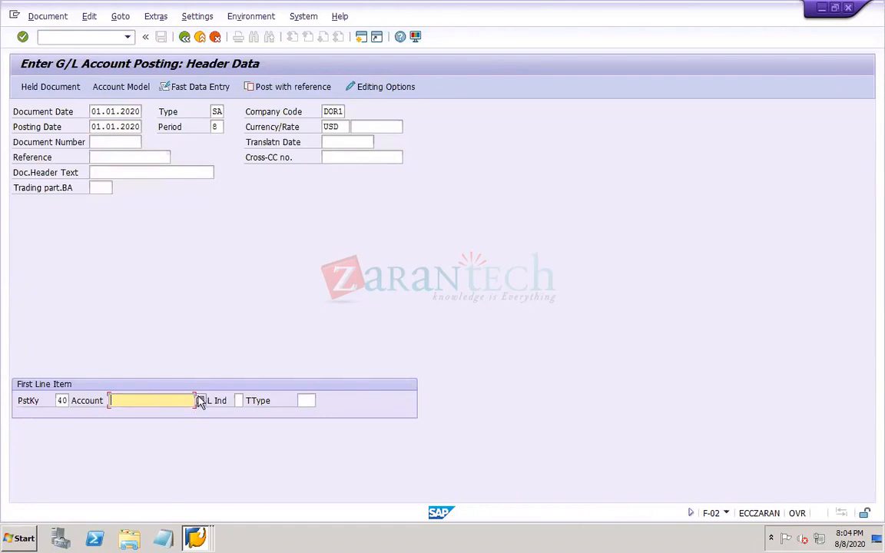
{"action": "type", "text": "4"}
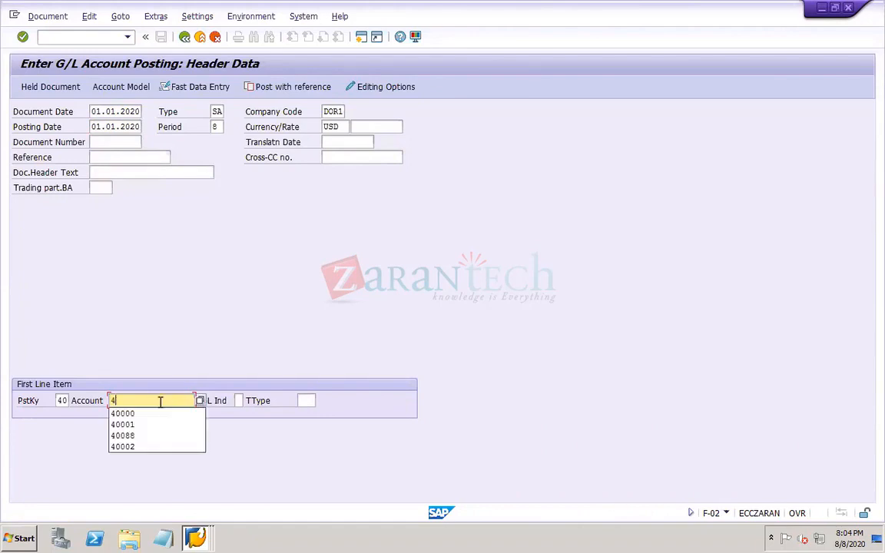
{"action": "type", "text": "0000"}
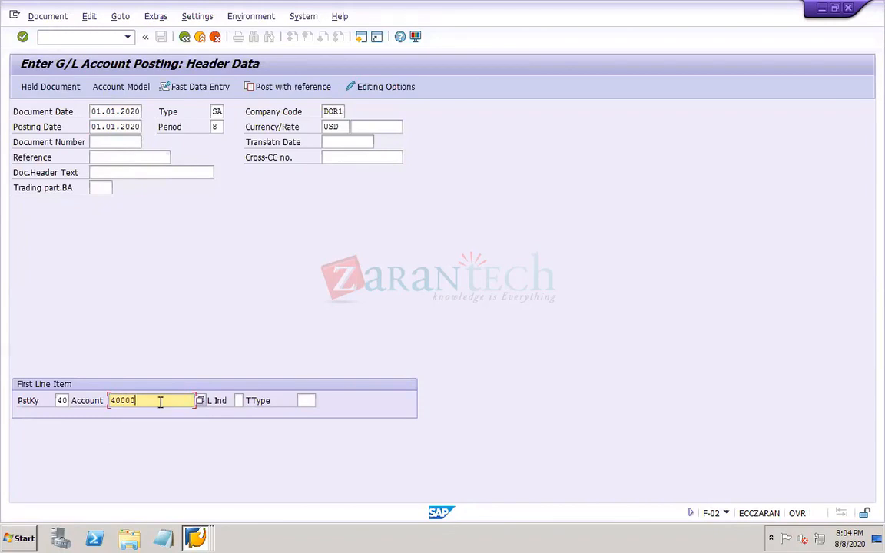
{"action": "key", "text": "Return"}
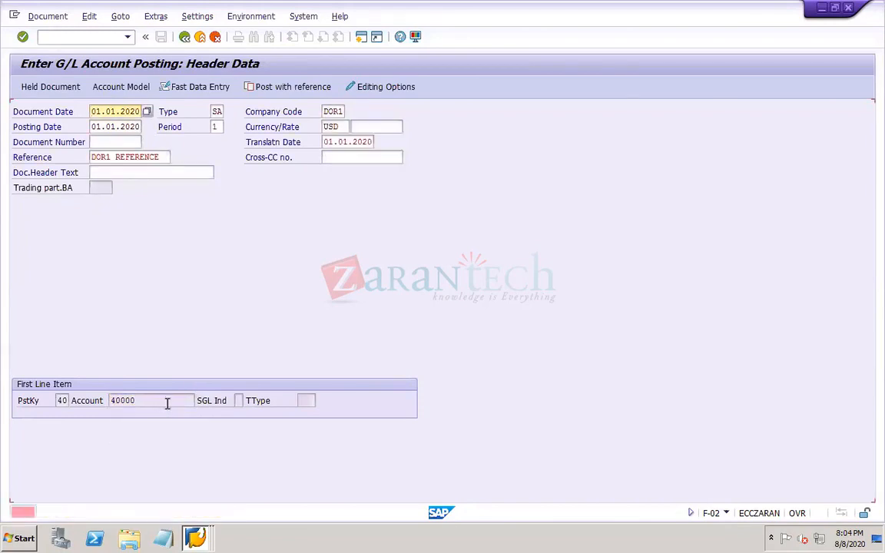
{"action": "left_click", "coordinate": [123, 172]}
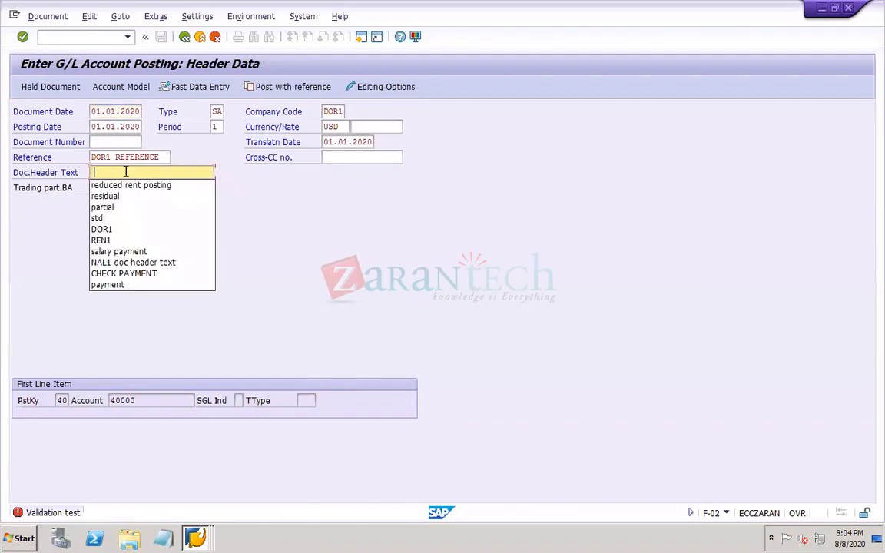
{"action": "left_click", "coordinate": [121, 230]}
{"action": "key", "text": "Return"}
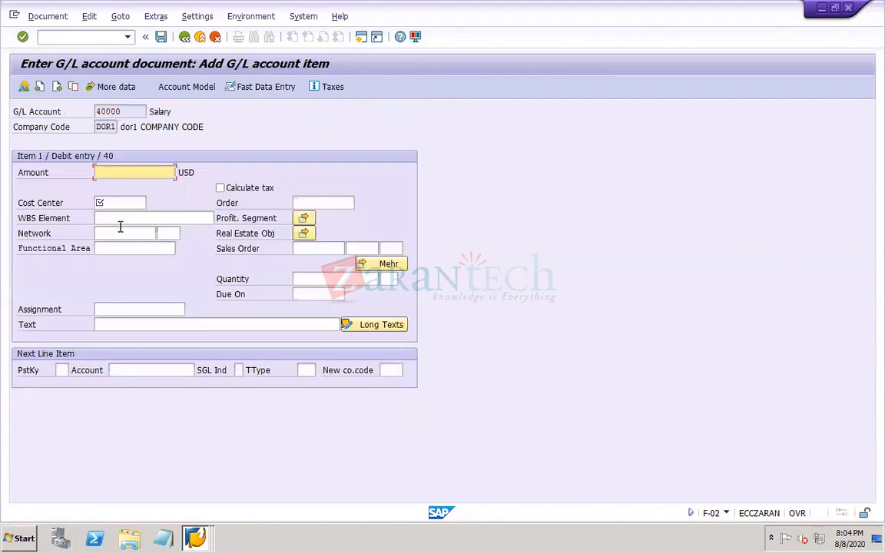
Step: Give the salary debit item an amount of 1000 USD and assign it to cost center DOR1-PCA1
{"action": "key", "text": "space"}
{"action": "left_click", "coordinate": [117, 197]}
{"action": "left_click", "coordinate": [121, 204]}
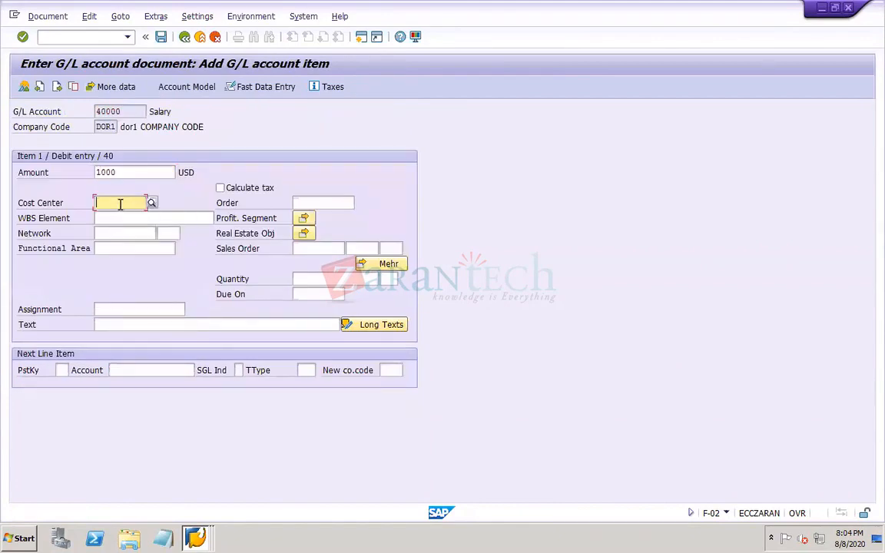
{"action": "left_click", "coordinate": [150, 204]}
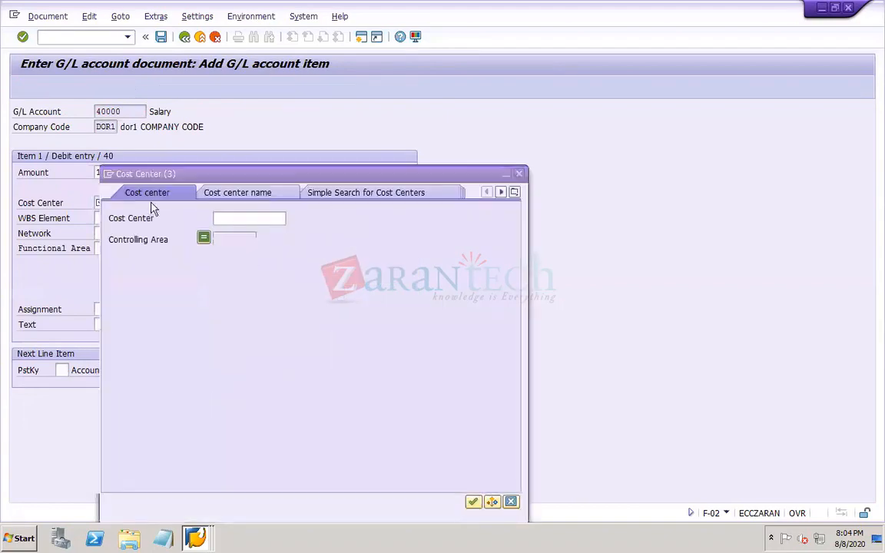
{"action": "key", "text": "Return"}
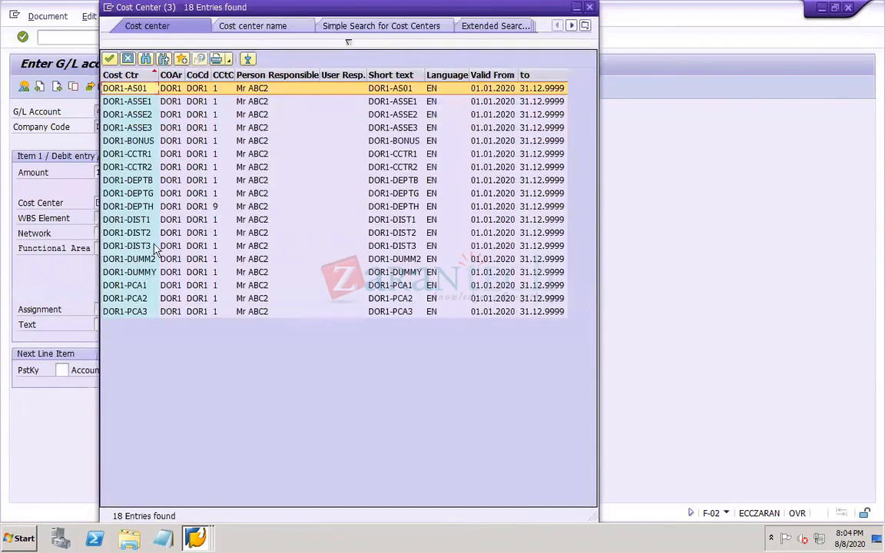
{"action": "left_click", "coordinate": [134, 285]}
{"action": "double_click", "coordinate": [136, 286]}
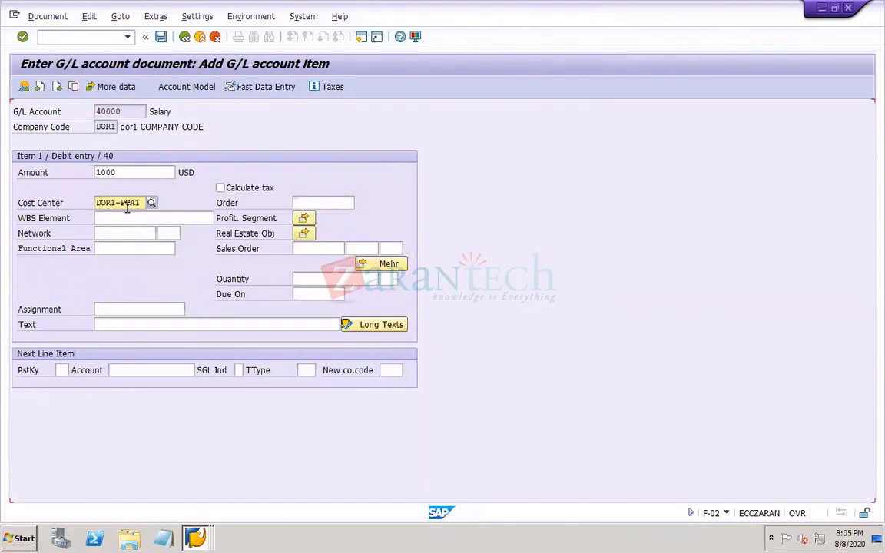
Step: Add a credit item with posting key 50, account 10000 and amount *, and simulate the document
{"action": "left_click", "coordinate": [59, 370]}
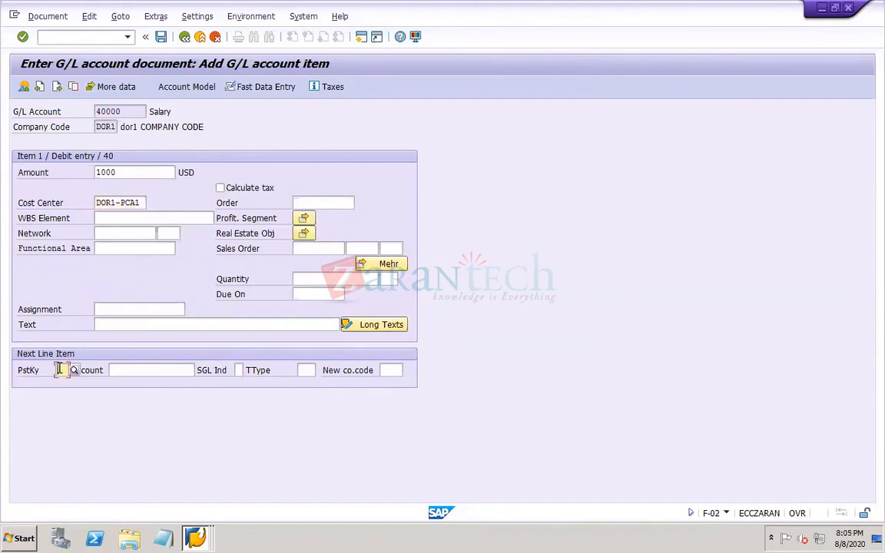
{"action": "type", "text": "50"}
{"action": "key", "text": "Tab"}
{"action": "type", "text": "1"}
{"action": "type", "text": "0000"}
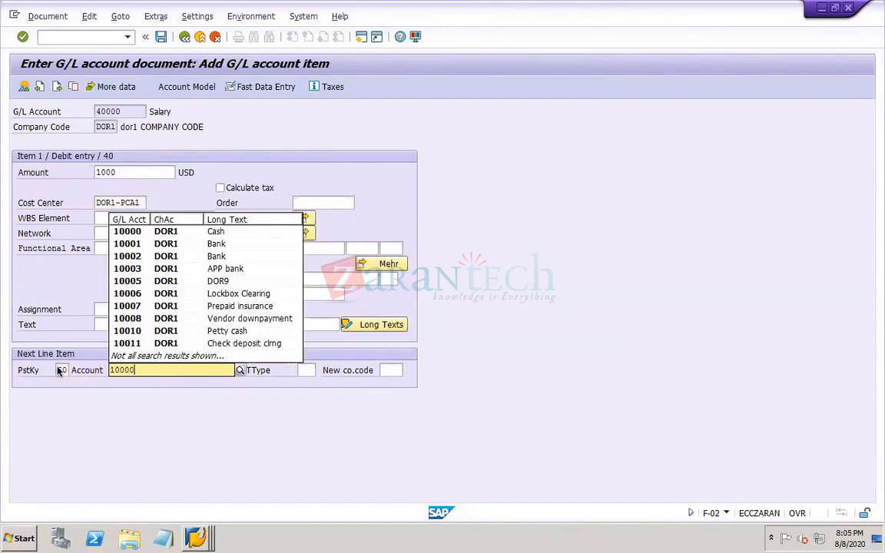
{"action": "key", "text": "Return"}
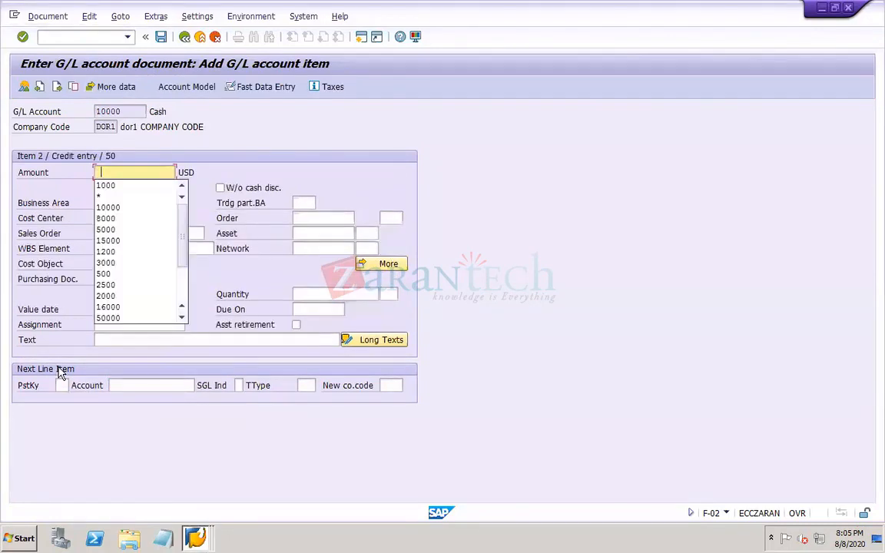
{"action": "left_click", "coordinate": [108, 197]}
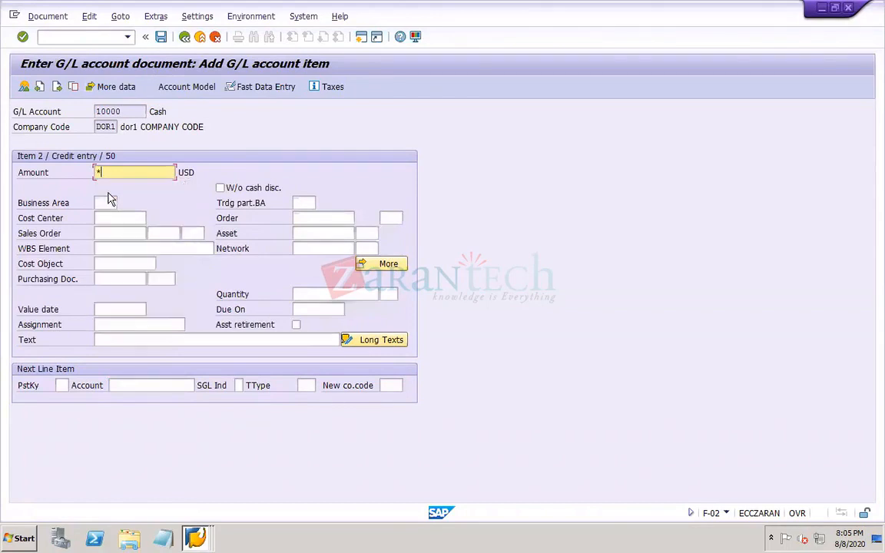
{"action": "left_click", "coordinate": [48, 16]}
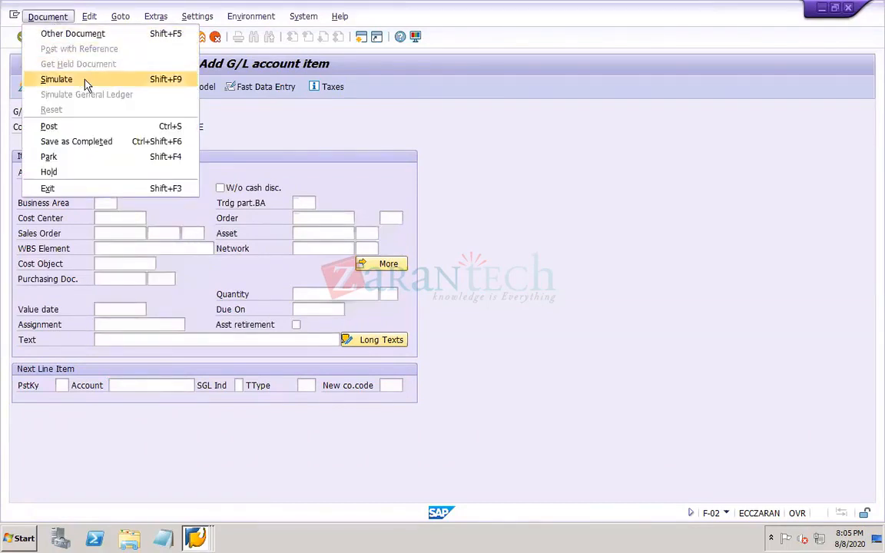
{"action": "left_click", "coordinate": [59, 80]}
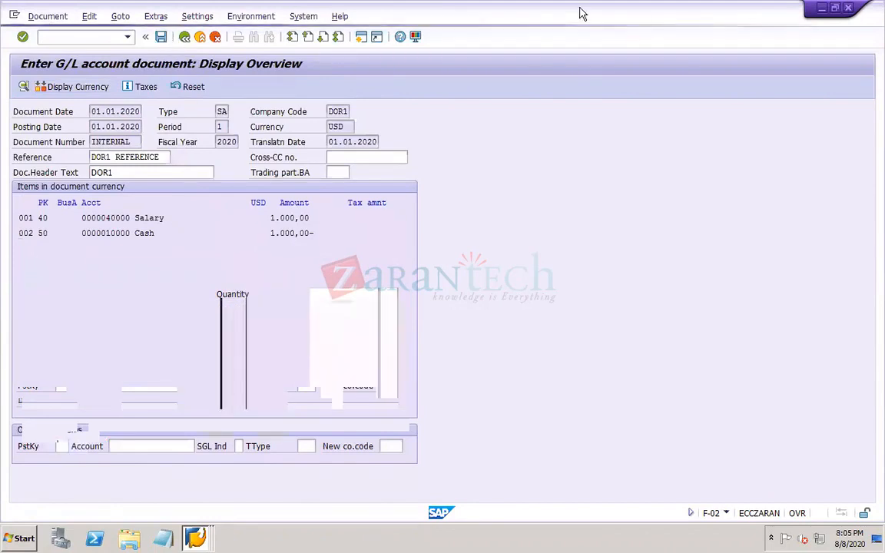
Step: Post the salary document and display it with the Currency column of its item list widened
{"action": "mouse_move", "coordinate": [573, 13]}
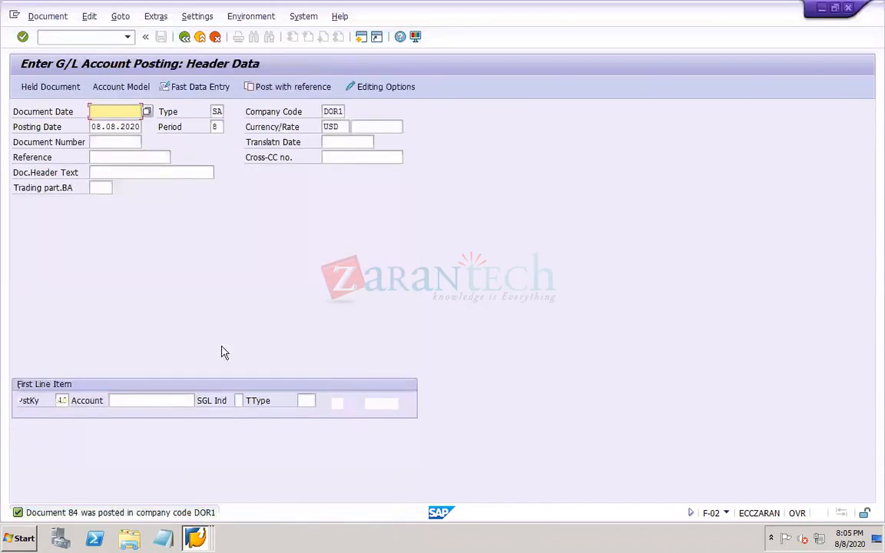
{"action": "left_click", "coordinate": [53, 16]}
{"action": "left_click", "coordinate": [54, 63]}
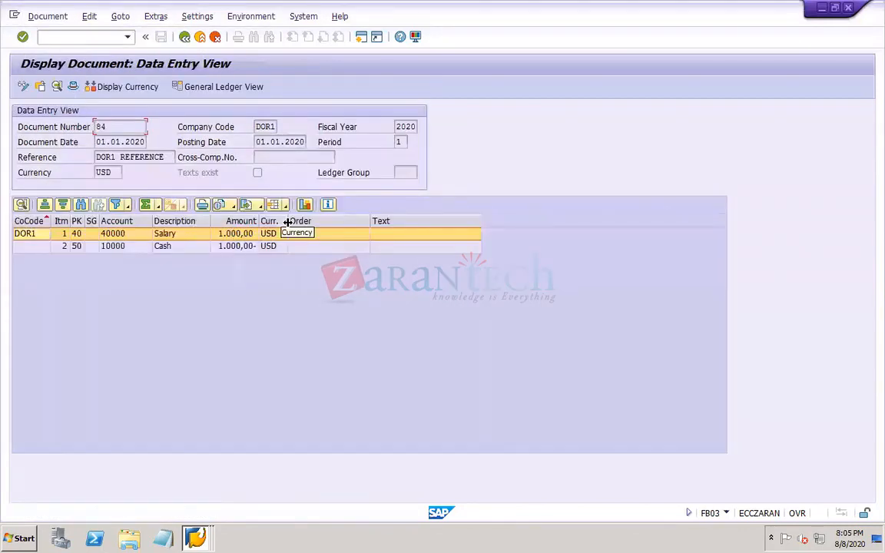
{"action": "left_click_drag", "start_coordinate": [288, 222], "coordinate": [311, 224]}
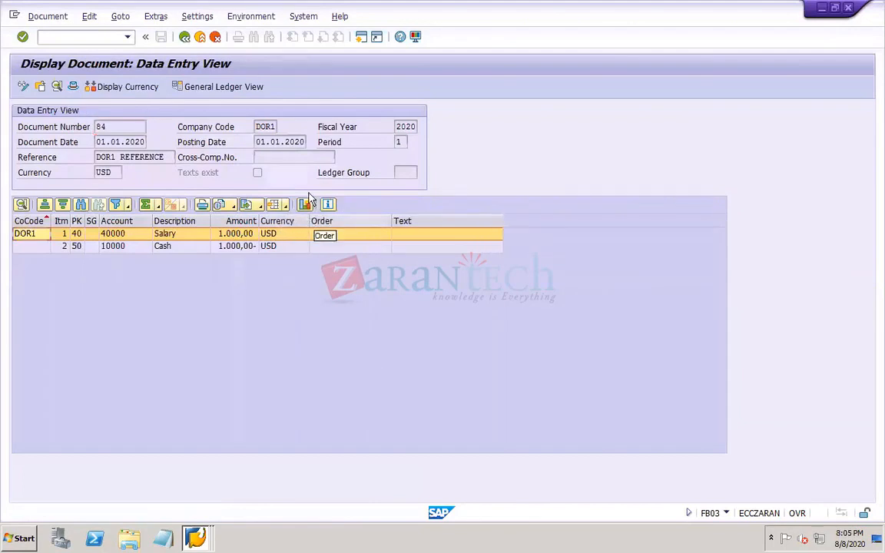
Step: Change the item list layout to show Cost Center before Currency, and add Profit Center and Segment as the last columns
{"action": "left_click", "coordinate": [285, 205]}
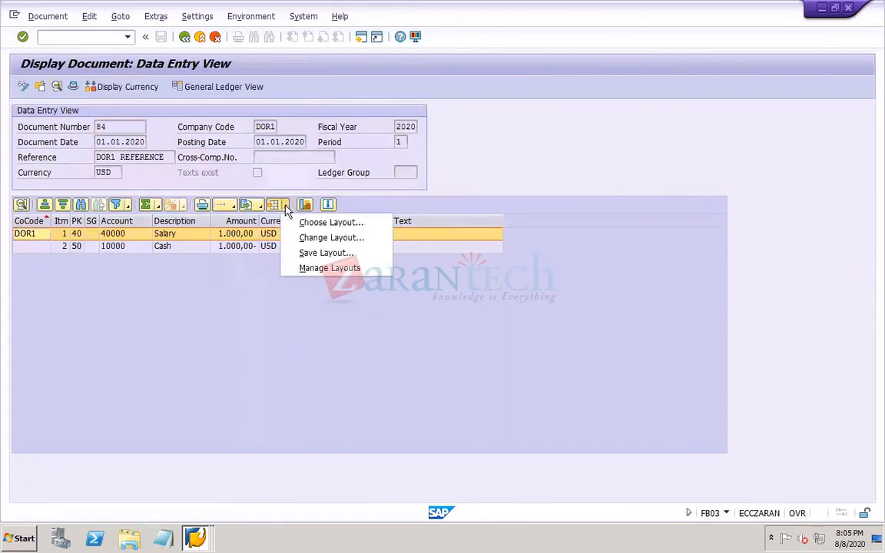
{"action": "left_click", "coordinate": [311, 241]}
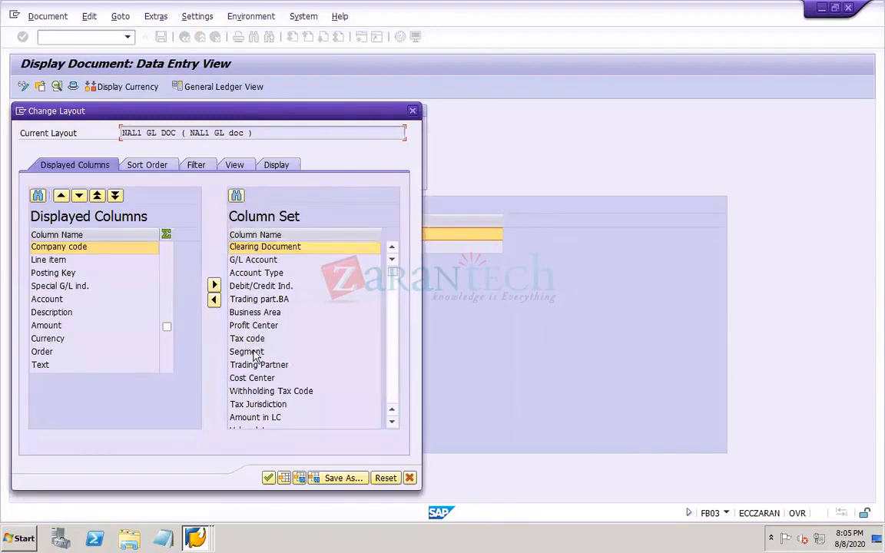
{"action": "left_click", "coordinate": [253, 379]}
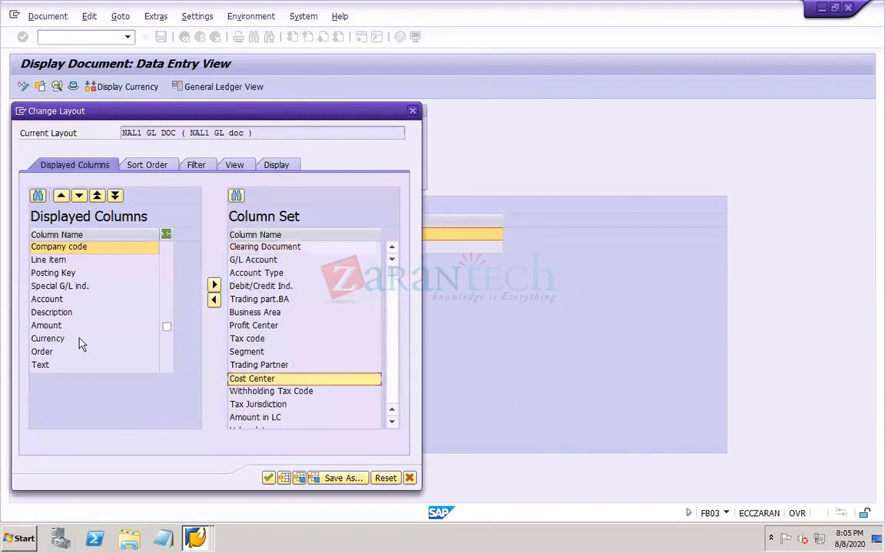
{"action": "left_click", "coordinate": [73, 339]}
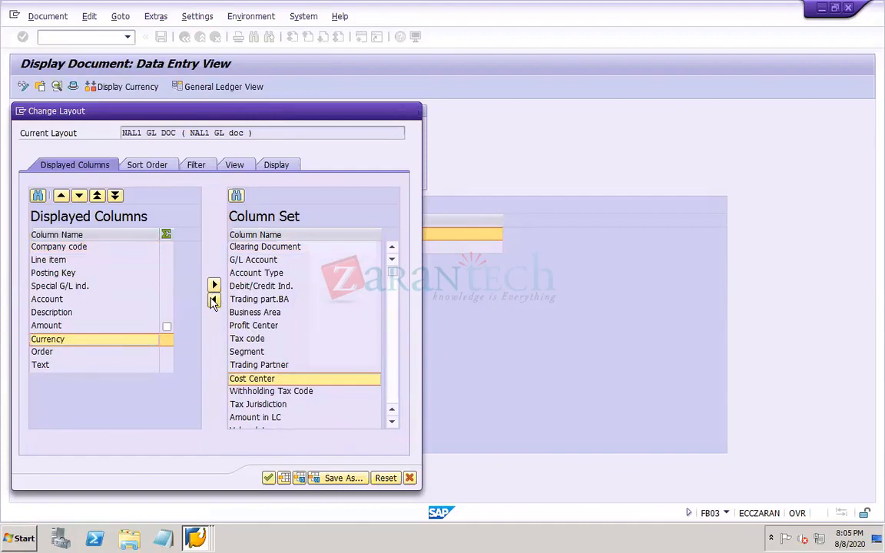
{"action": "left_click", "coordinate": [214, 300]}
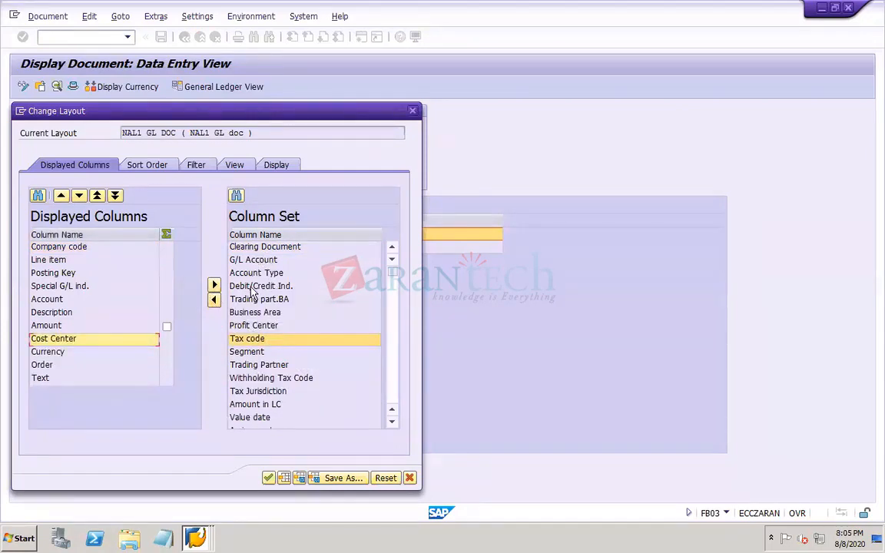
{"action": "left_click", "coordinate": [242, 326]}
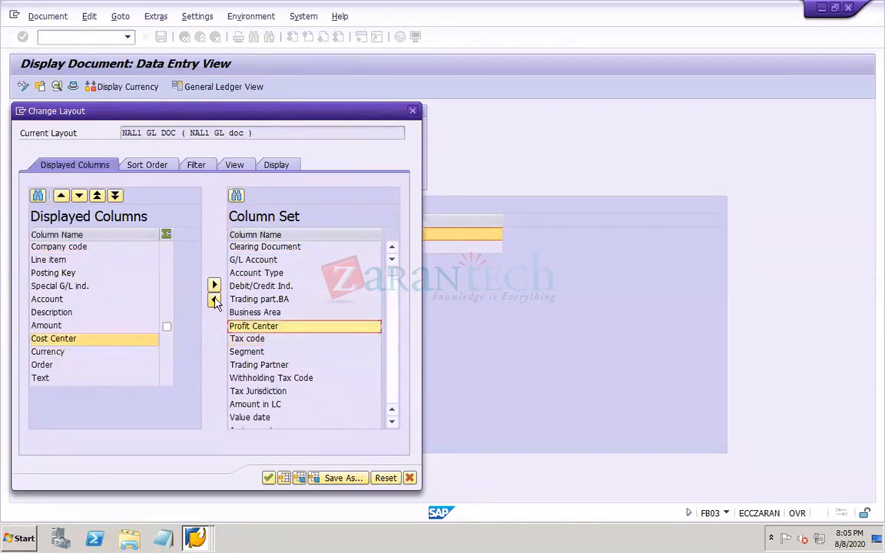
{"action": "left_click", "coordinate": [215, 301]}
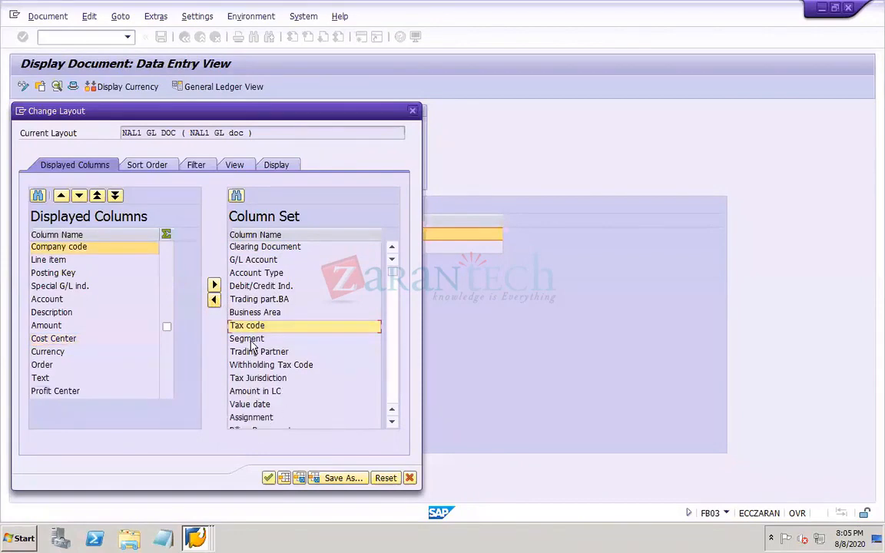
{"action": "left_click", "coordinate": [250, 339]}
{"action": "left_click", "coordinate": [214, 301]}
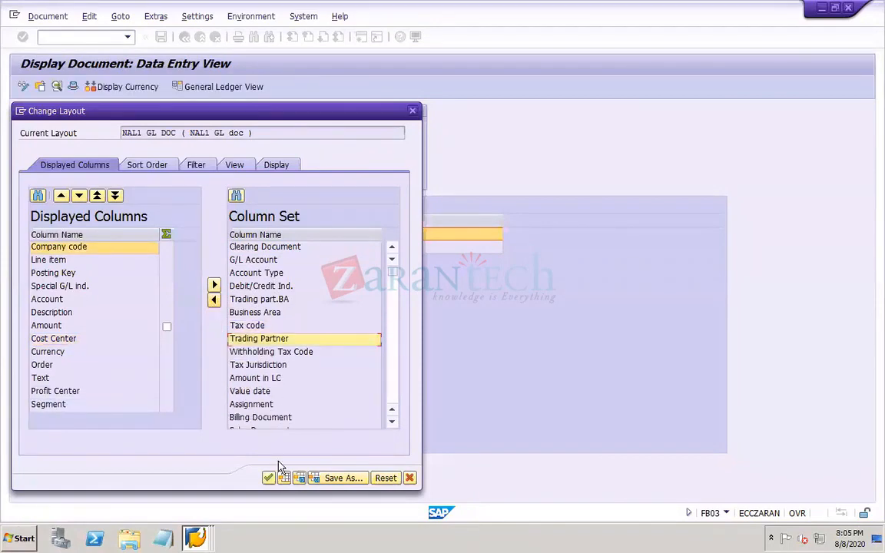
{"action": "left_click", "coordinate": [269, 478]}
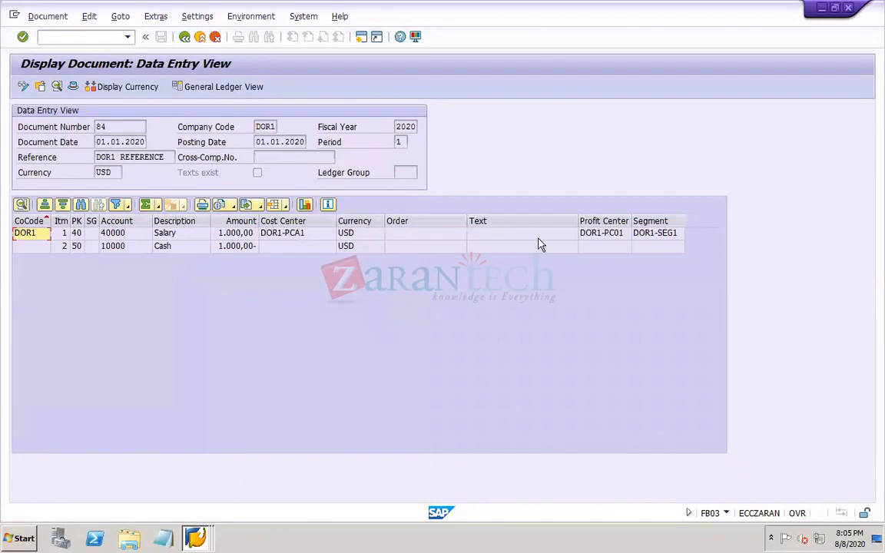
Step: Remove the Order and Text columns from the item list layout
{"action": "left_click", "coordinate": [371, 235]}
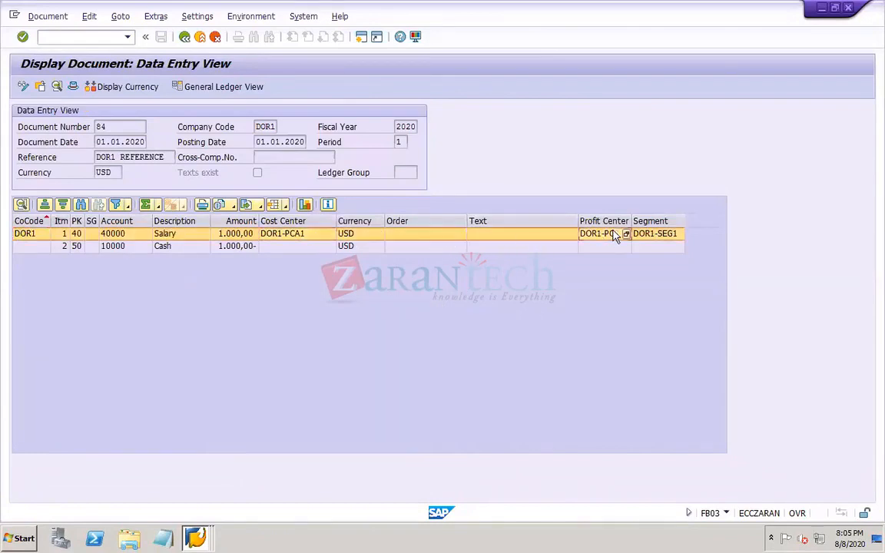
{"action": "left_click", "coordinate": [654, 236]}
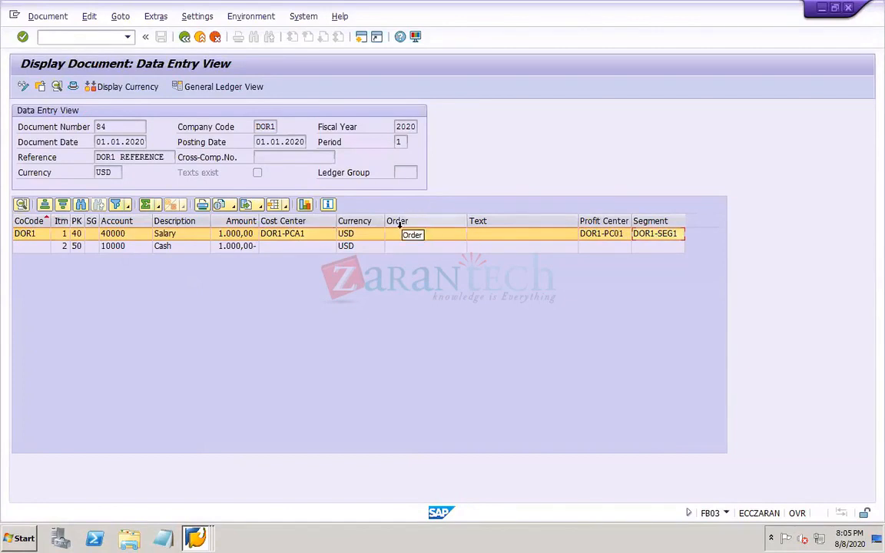
{"action": "left_click", "coordinate": [285, 205]}
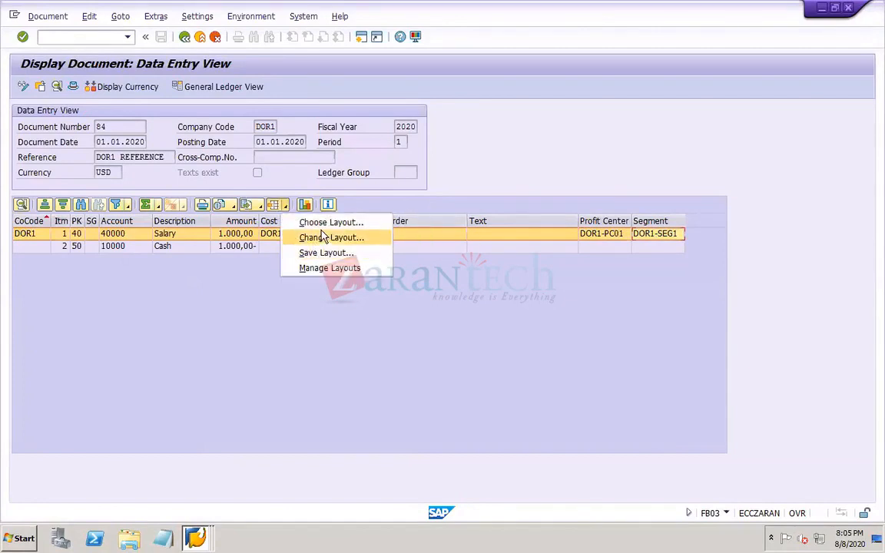
{"action": "left_click", "coordinate": [329, 238]}
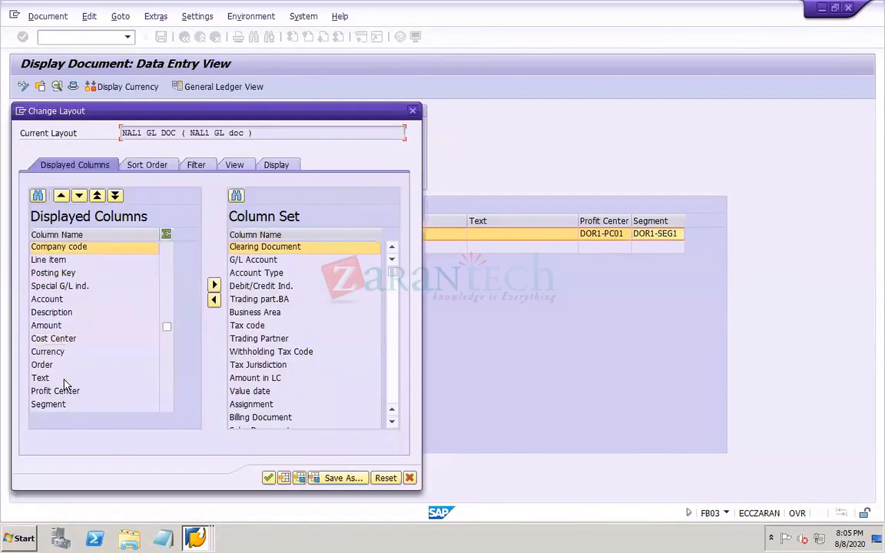
{"action": "left_click", "coordinate": [45, 366]}
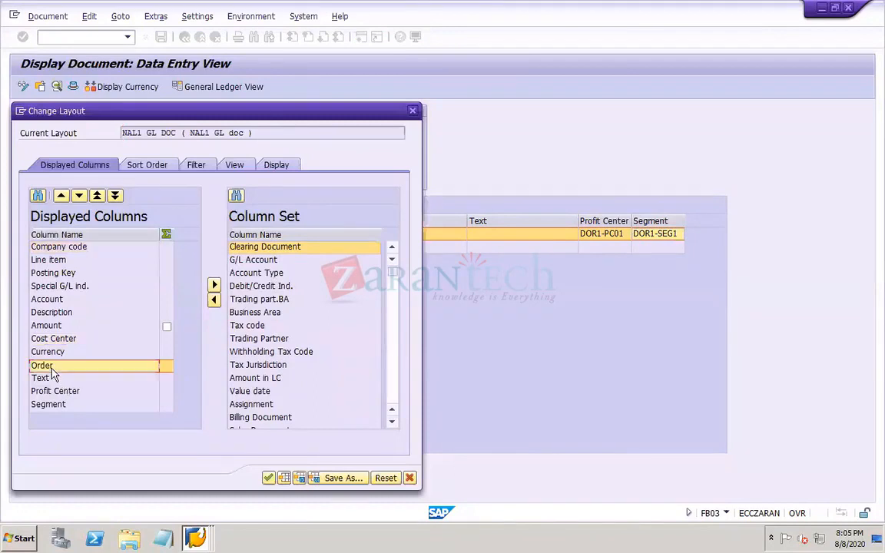
{"action": "left_click", "coordinate": [214, 288]}
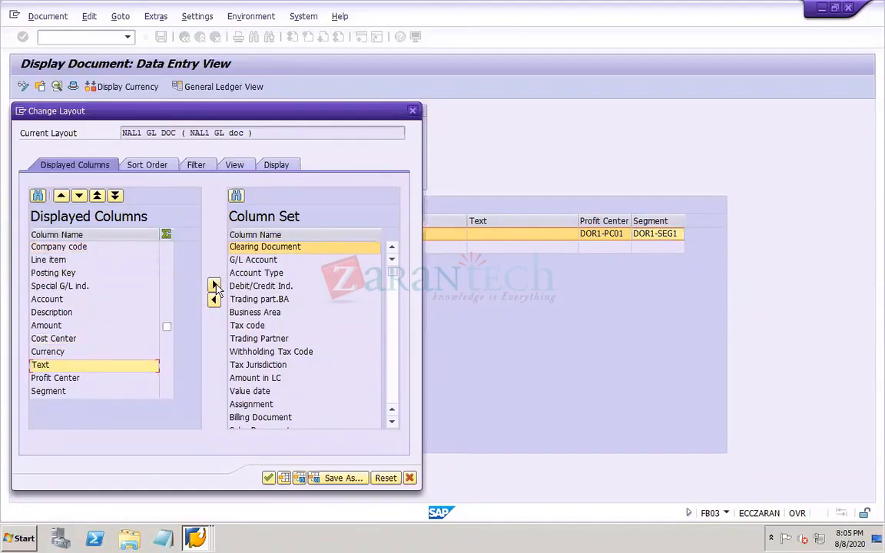
{"action": "left_click", "coordinate": [215, 287]}
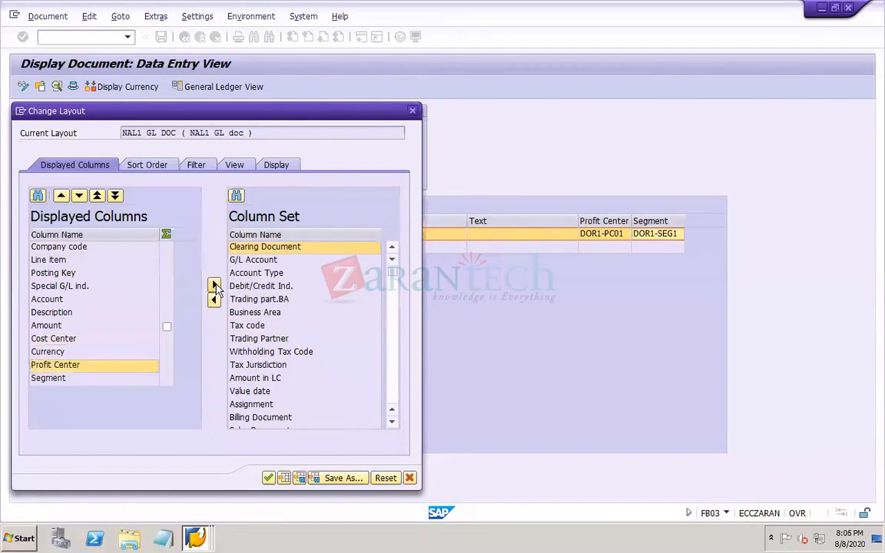
{"action": "left_click", "coordinate": [269, 478]}
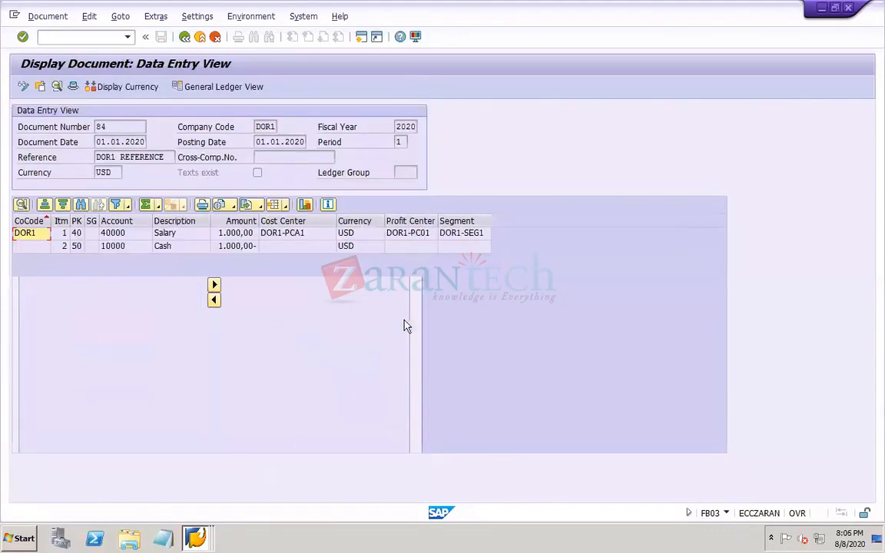
Step: Check the cost center, profit center and segment assigned to the salary item in the data entry view
{"action": "left_click", "coordinate": [305, 232]}
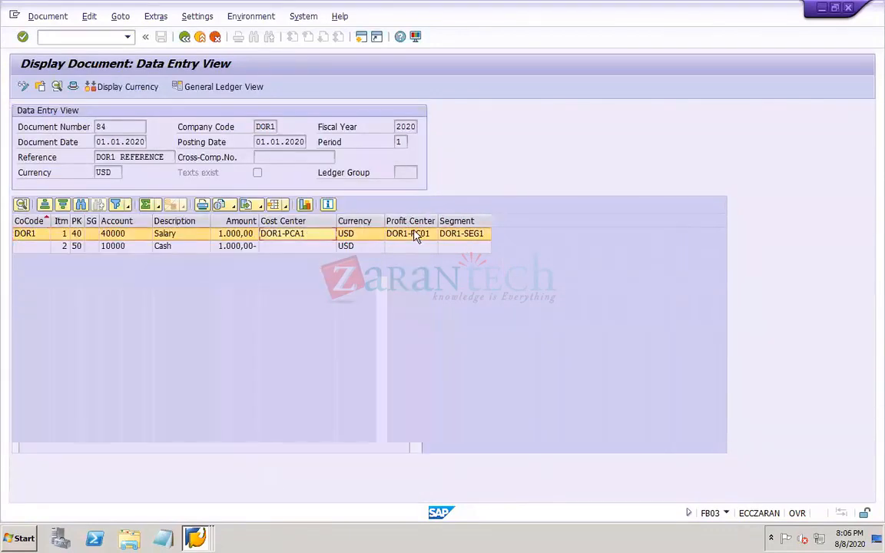
{"action": "left_click", "coordinate": [422, 232]}
{"action": "left_click", "coordinate": [463, 231]}
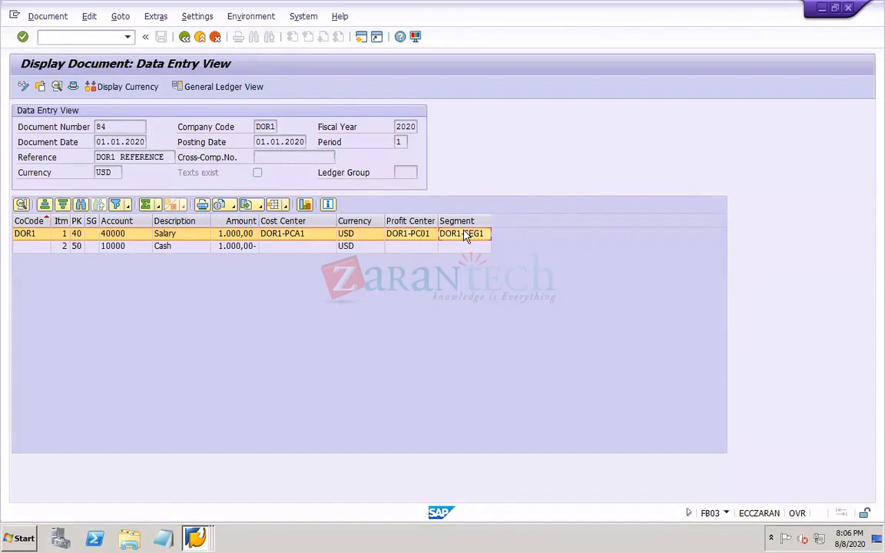
{"action": "left_click", "coordinate": [320, 235]}
{"action": "mouse_move", "coordinate": [371, 27]}
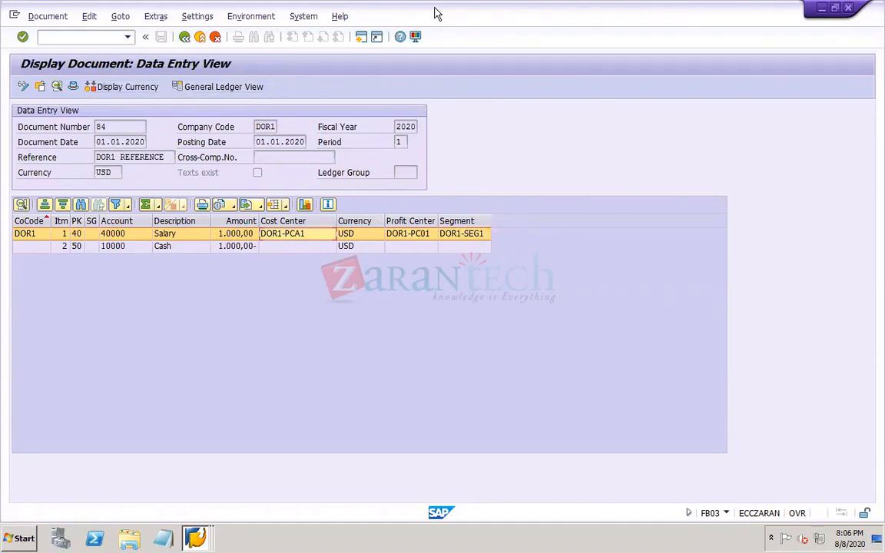
{"action": "mouse_move", "coordinate": [436, 7]}
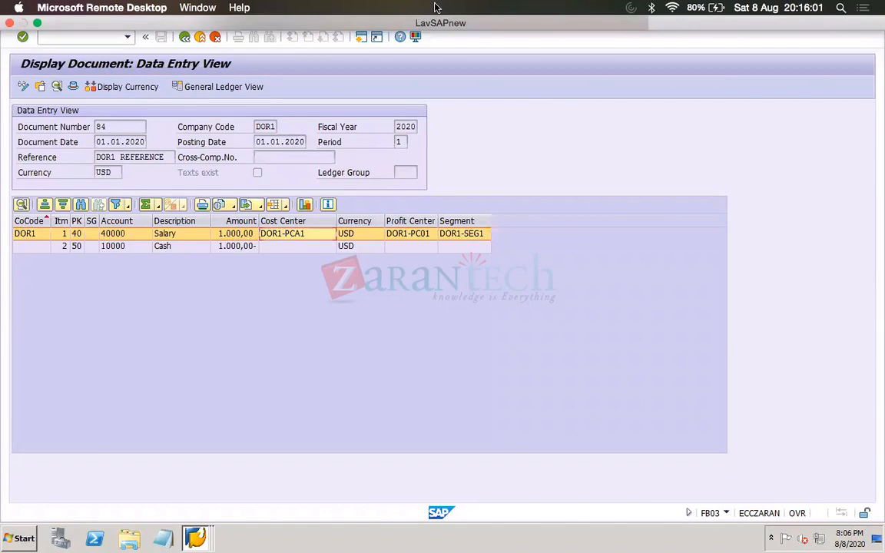
Step: Switch to the general ledger view, with the Profit Center column widened, and compare the salary and cash items' amounts, profit centers and segments
{"action": "left_click", "coordinate": [224, 87]}
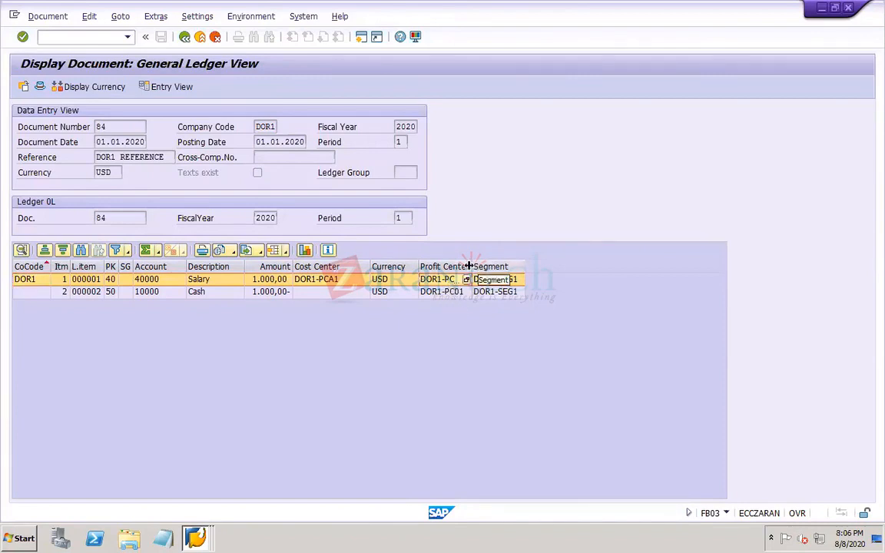
{"action": "left_click_drag", "start_coordinate": [469, 266], "coordinate": [518, 266]}
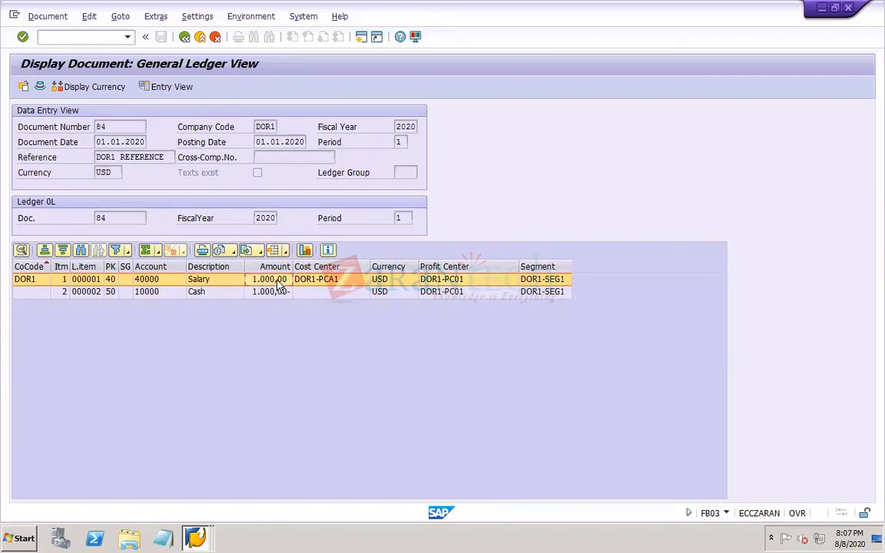
{"action": "left_click", "coordinate": [446, 294]}
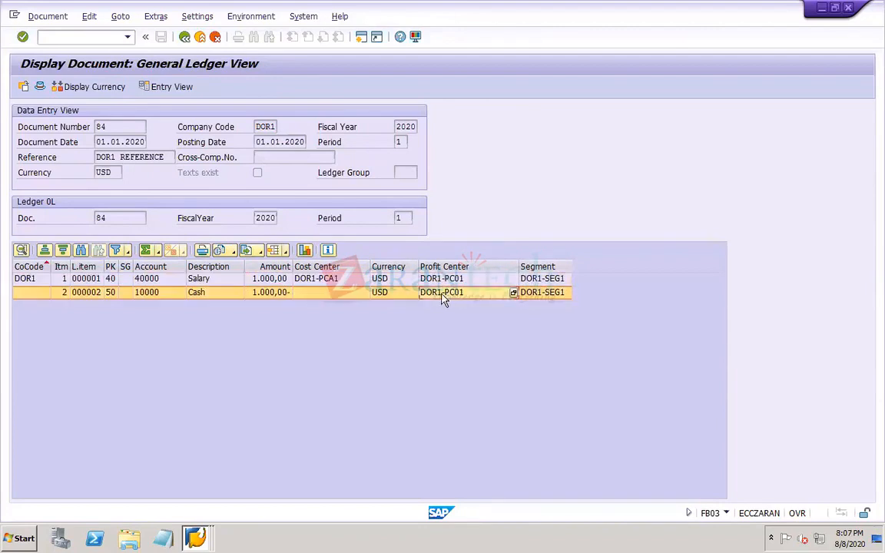
{"action": "left_click", "coordinate": [279, 298]}
{"action": "left_click", "coordinate": [547, 280]}
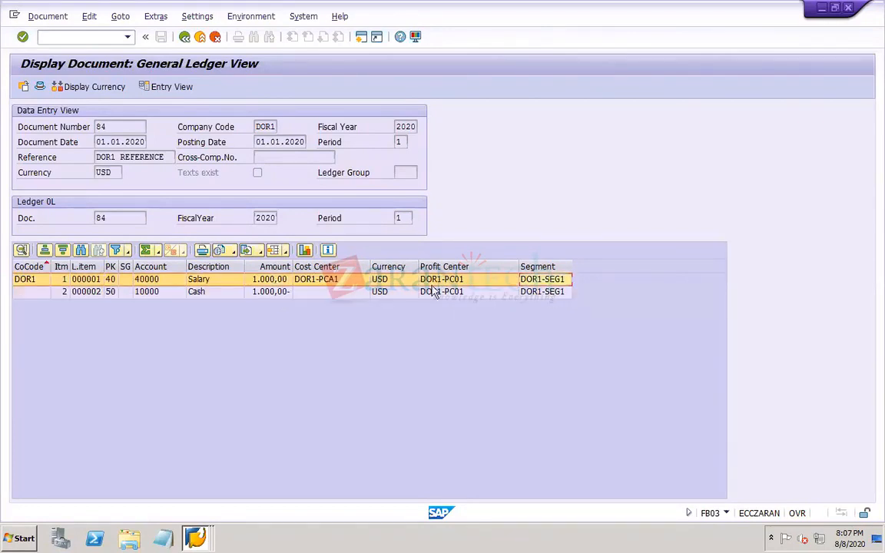
{"action": "left_click", "coordinate": [265, 279]}
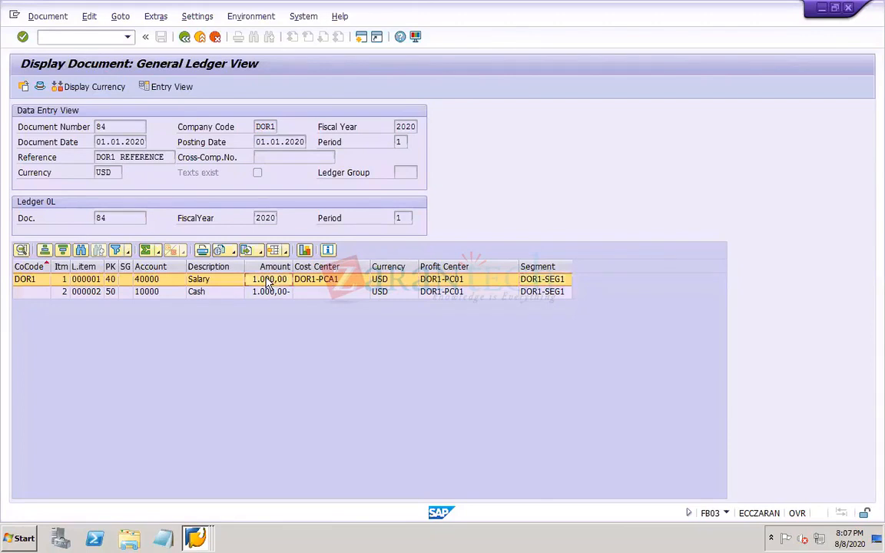
{"action": "left_click", "coordinate": [544, 292]}
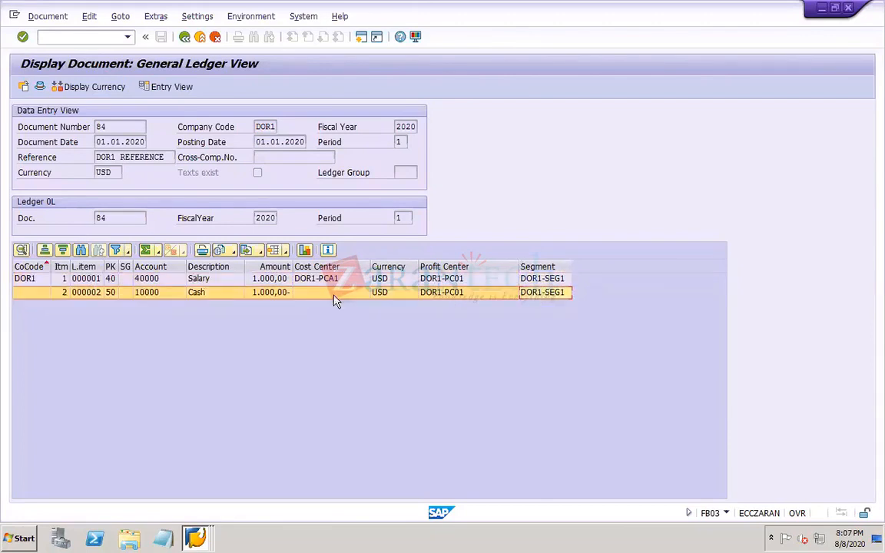
{"action": "left_click", "coordinate": [273, 294]}
{"action": "left_click", "coordinate": [551, 295]}
{"action": "mouse_move", "coordinate": [515, 8]}
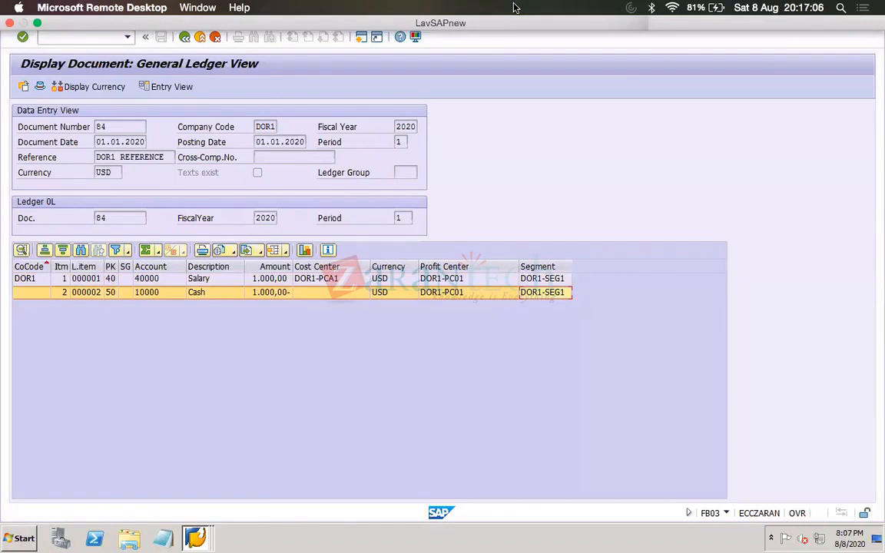
{"action": "mouse_move", "coordinate": [538, 544]}
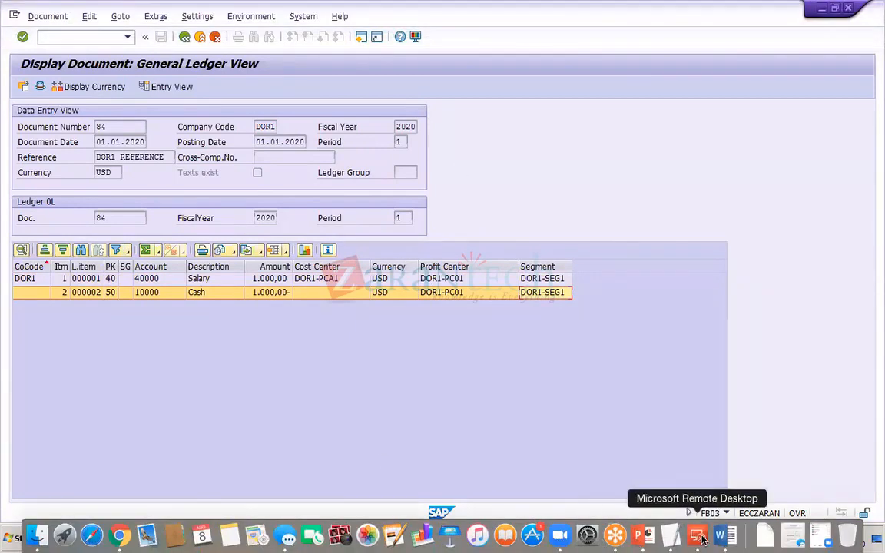
{"action": "left_click", "coordinate": [701, 537]}
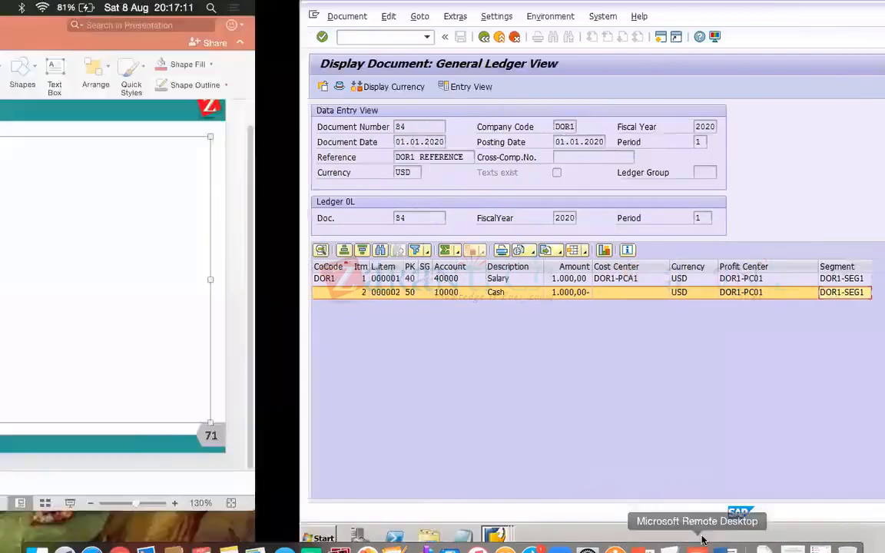
{"action": "double_click", "coordinate": [268, 190]}
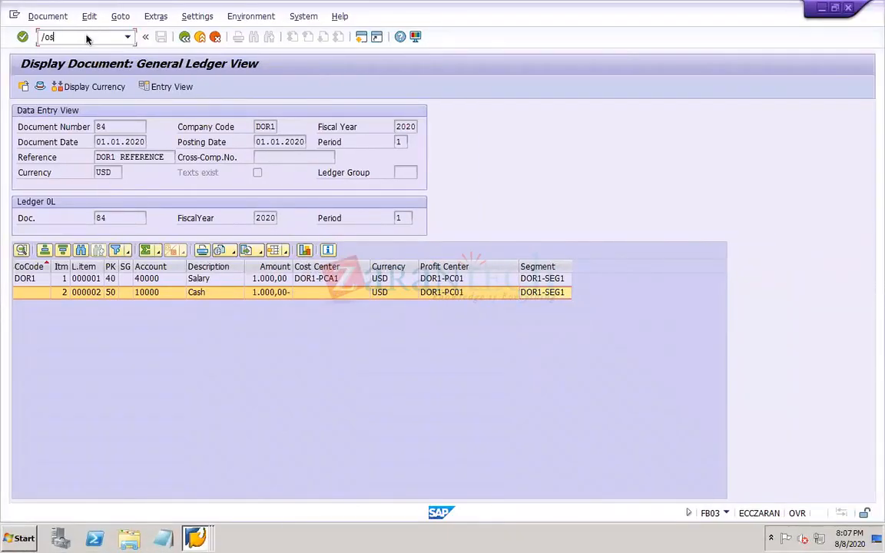
Step: Open the SPRO customizing transaction in a new session
{"action": "left_click", "coordinate": [86, 39]}
{"action": "type", "text": "/ospro"}
{"action": "key", "text": "Return"}
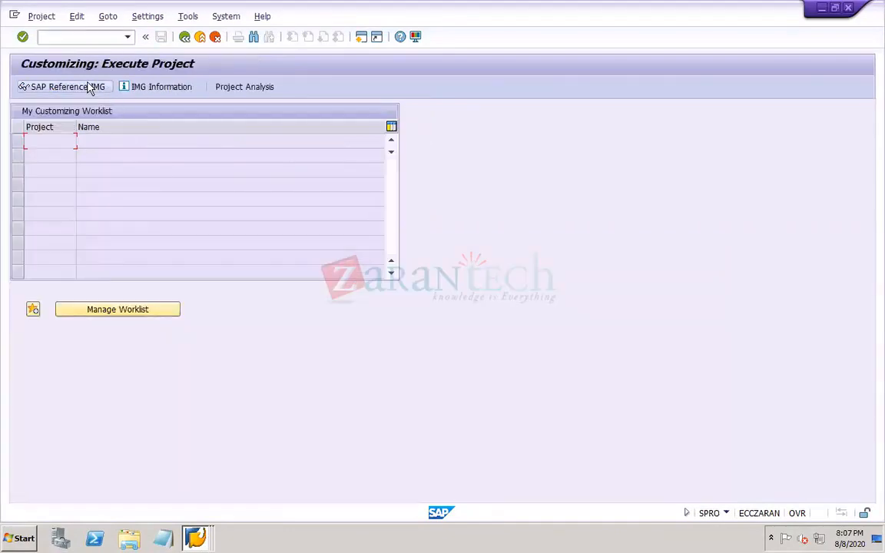
Step: Open the SAP Reference IMG, search the structure for "activate document" and go to the Activate Document Splitting hit in General Ledger Accounting (New)
{"action": "left_click", "coordinate": [88, 87]}
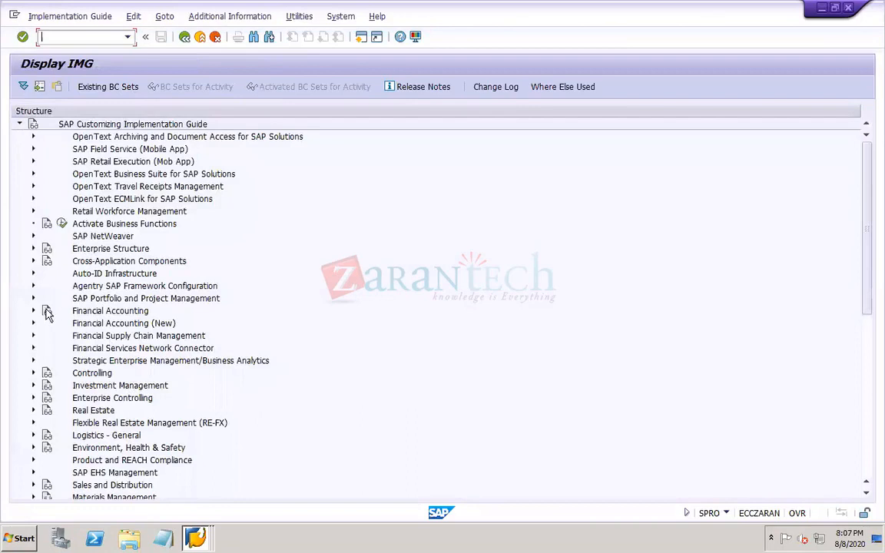
{"action": "left_click", "coordinate": [33, 324]}
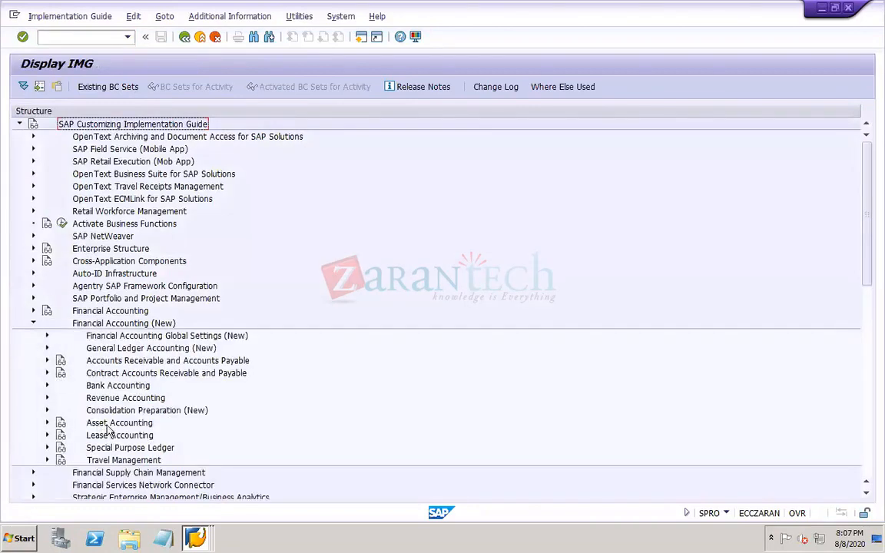
{"action": "left_click", "coordinate": [253, 36]}
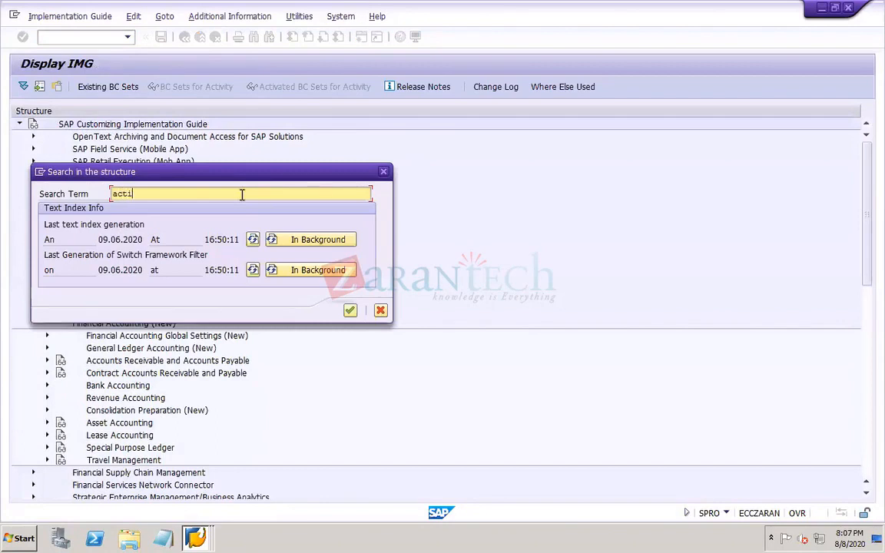
{"action": "type", "text": "activate document"}
{"action": "key", "text": "Return"}
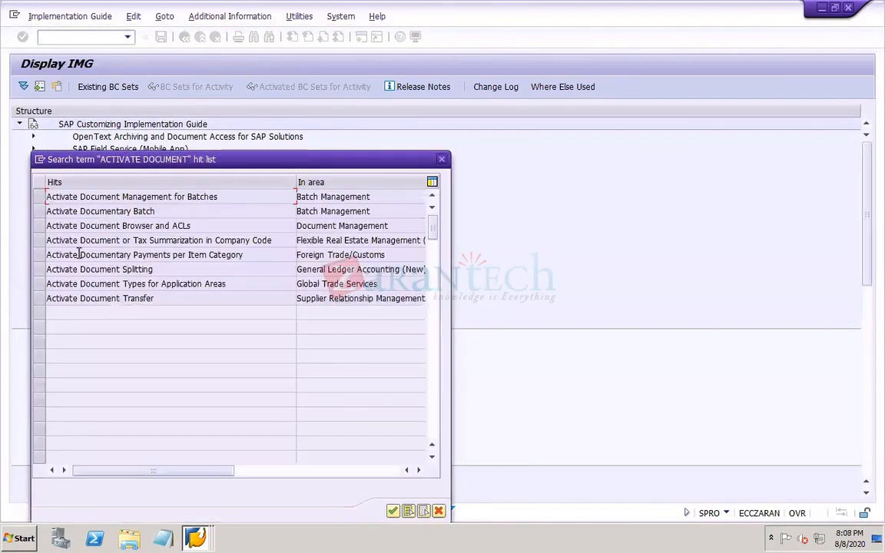
{"action": "left_click", "coordinate": [65, 271]}
{"action": "double_click", "coordinate": [64, 273]}
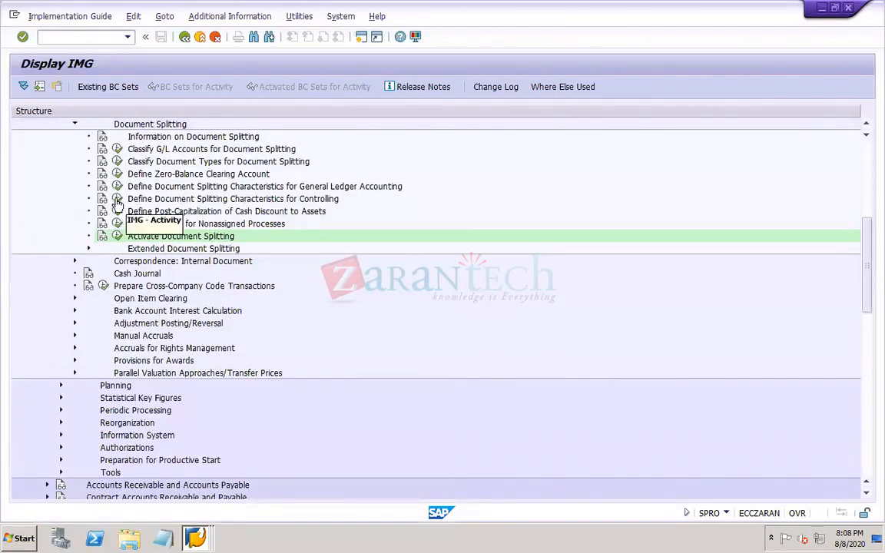
Step: Open Define Document Splitting Characteristics for Controlling and check which field is selected and which alternatives are offered
{"action": "left_click", "coordinate": [117, 200]}
{"action": "left_click", "coordinate": [80, 142]}
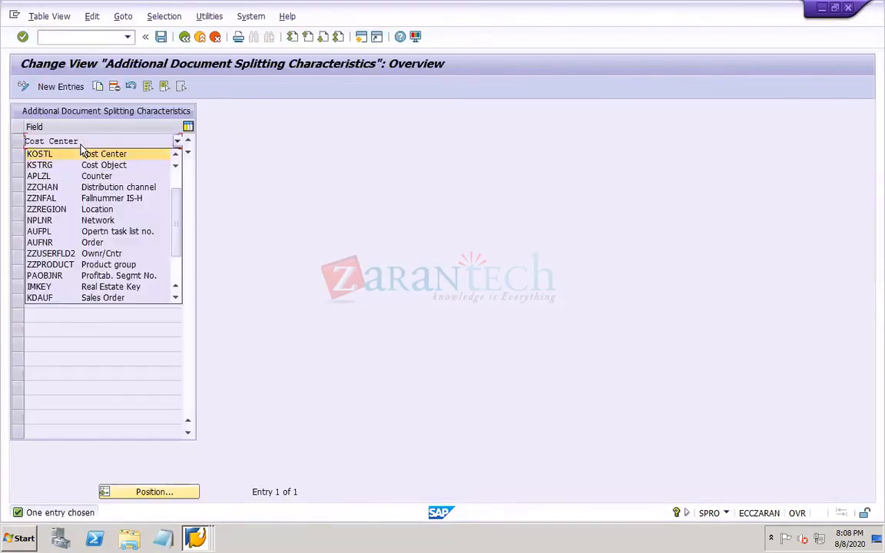
{"action": "left_click", "coordinate": [422, 414]}
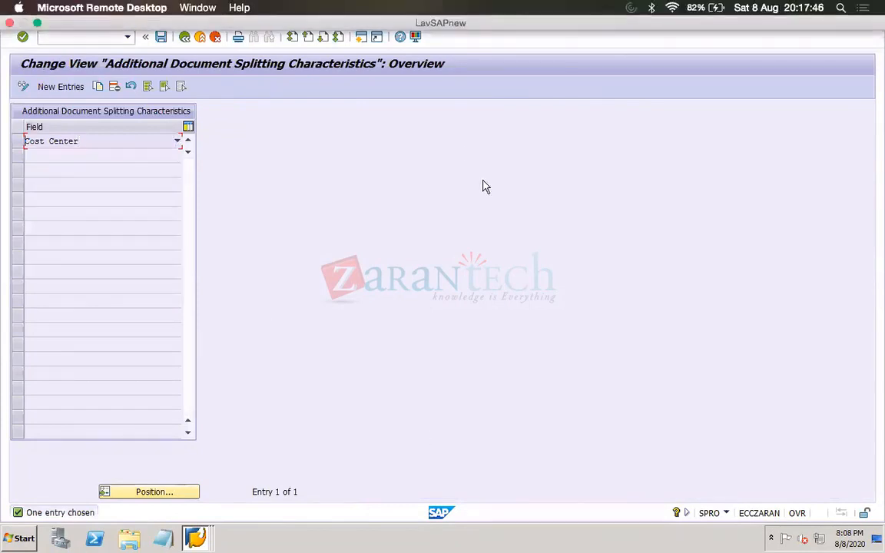
Step: Switch to the PowerPoint work notes, point out the "Document splitting chars for CO" entry on slide 71 and save the presentation
{"action": "mouse_move", "coordinate": [588, 541]}
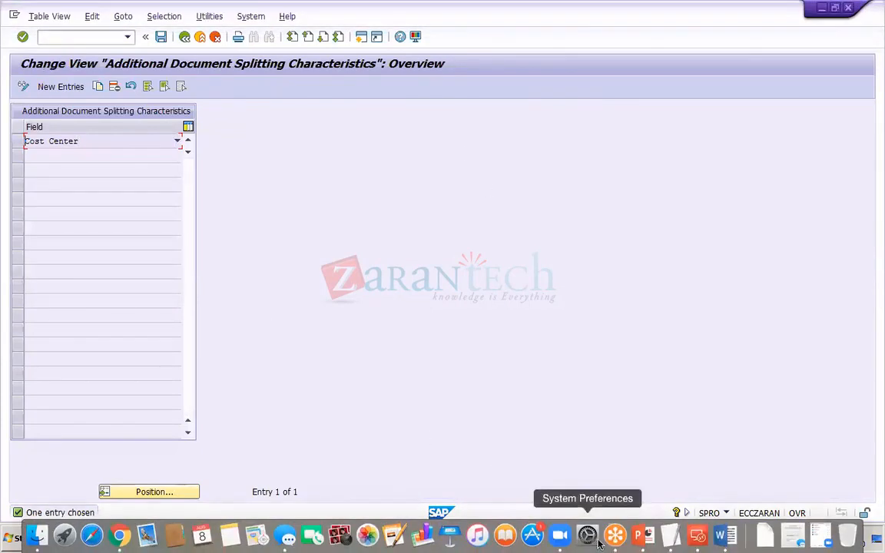
{"action": "left_click", "coordinate": [645, 535]}
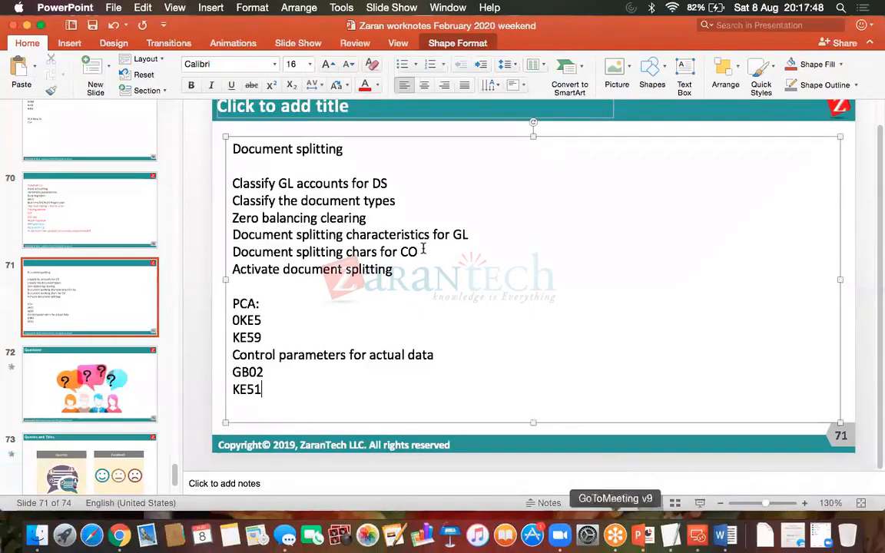
{"action": "left_click_drag", "start_coordinate": [419, 252], "coordinate": [313, 252]}
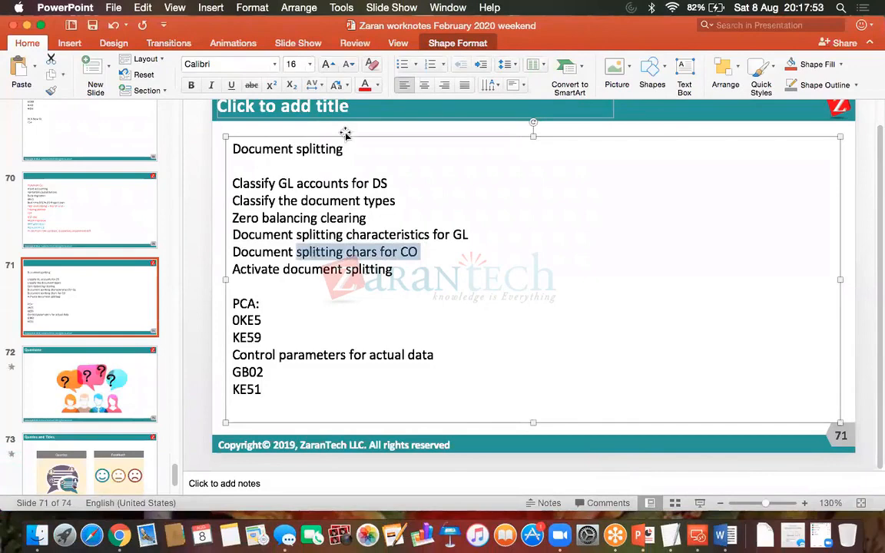
{"action": "left_click", "coordinate": [366, 87]}
{"action": "left_click", "coordinate": [92, 26]}
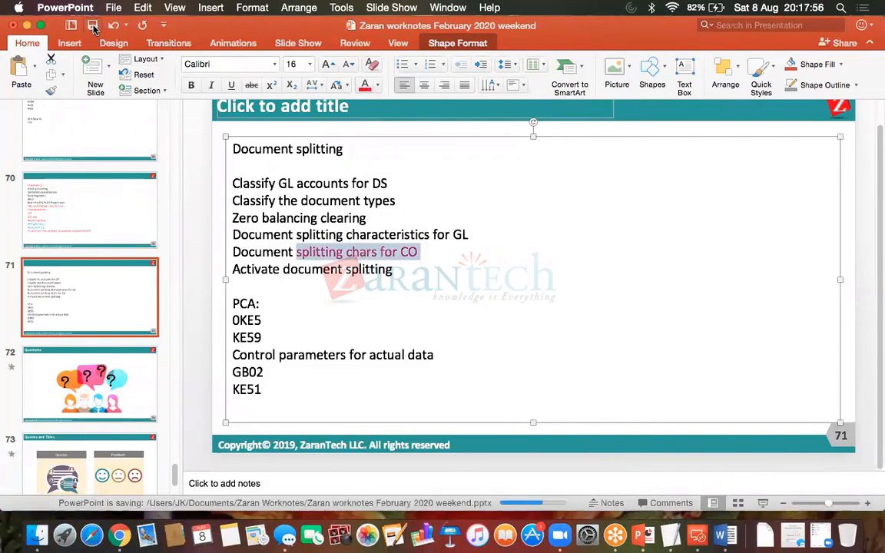
Step: Return to the LavSAPnew remote desktop, close the Additional Document Splitting Characteristics session and bring up the document's General Ledger View
{"action": "left_click", "coordinate": [697, 535]}
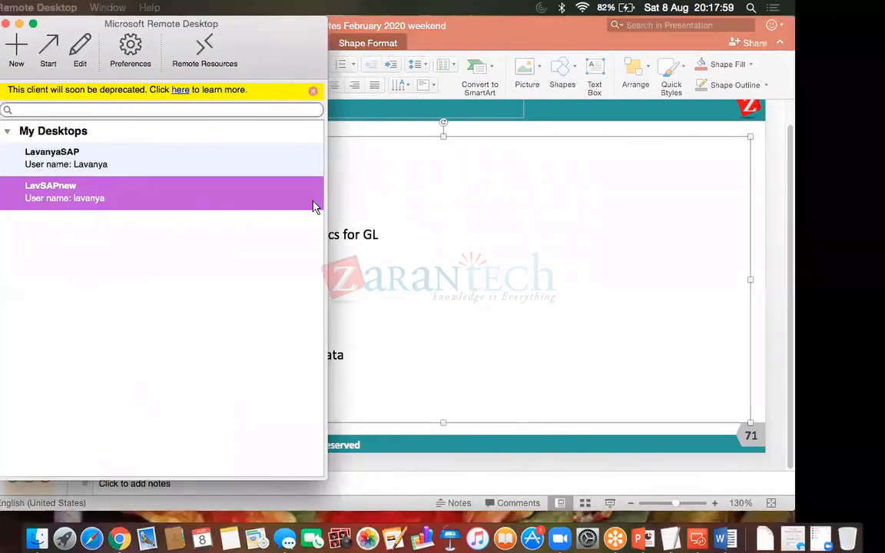
{"action": "double_click", "coordinate": [313, 205]}
{"action": "left_click", "coordinate": [198, 540]}
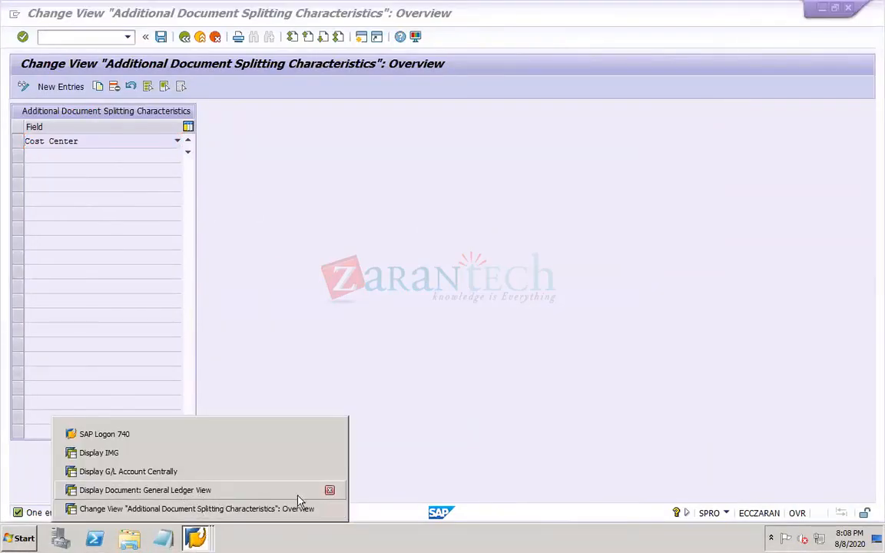
{"action": "left_click", "coordinate": [330, 509]}
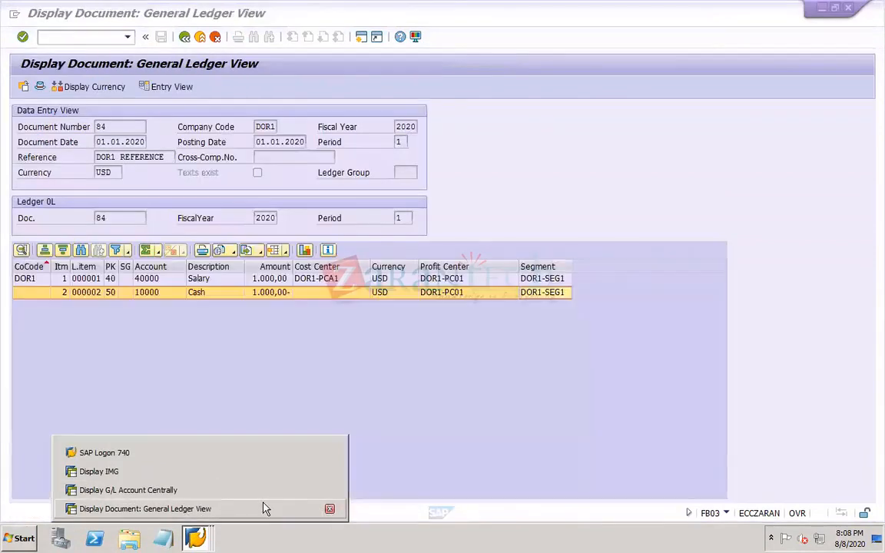
{"action": "left_click", "coordinate": [264, 505]}
Step: Compare the profit center and segment of the salary and cash items in the general ledger view
{"action": "left_click", "coordinate": [642, 540]}
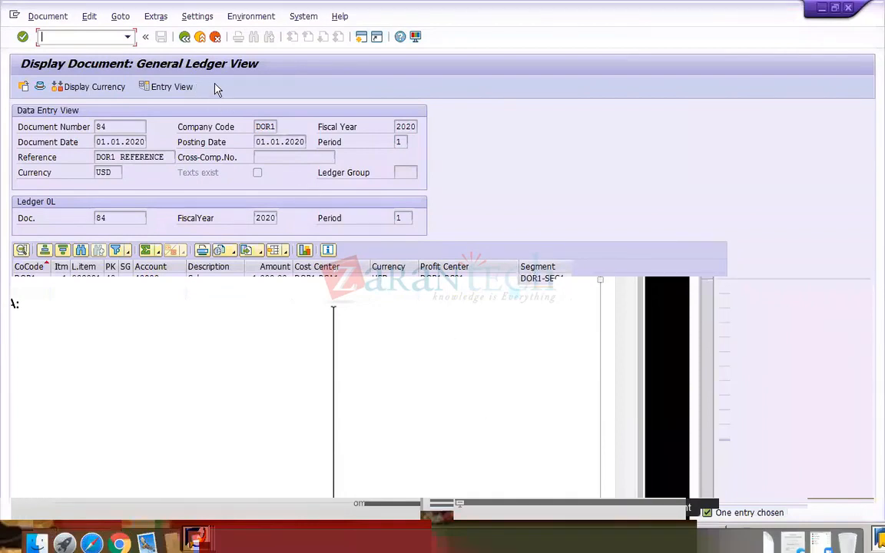
{"action": "left_click", "coordinate": [433, 279]}
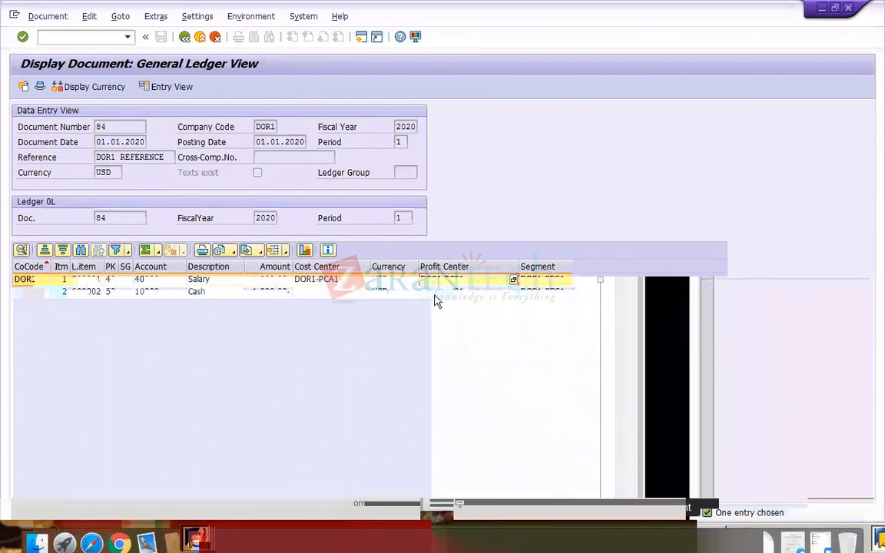
{"action": "left_click", "coordinate": [434, 295]}
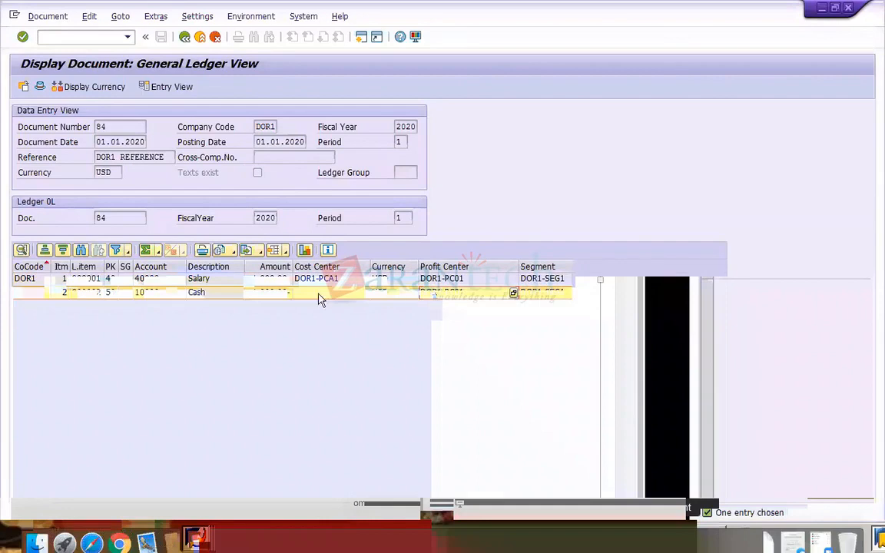
{"action": "left_click", "coordinate": [81, 36]}
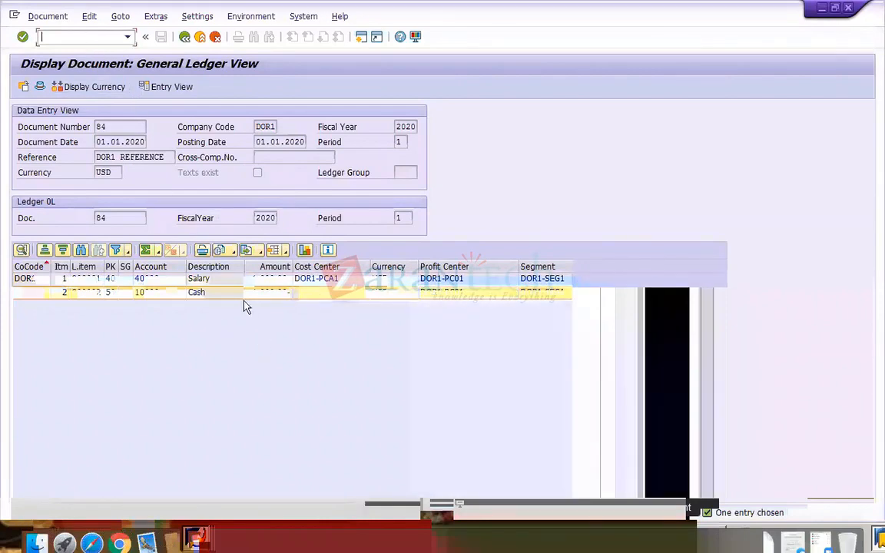
{"action": "left_click", "coordinate": [469, 281]}
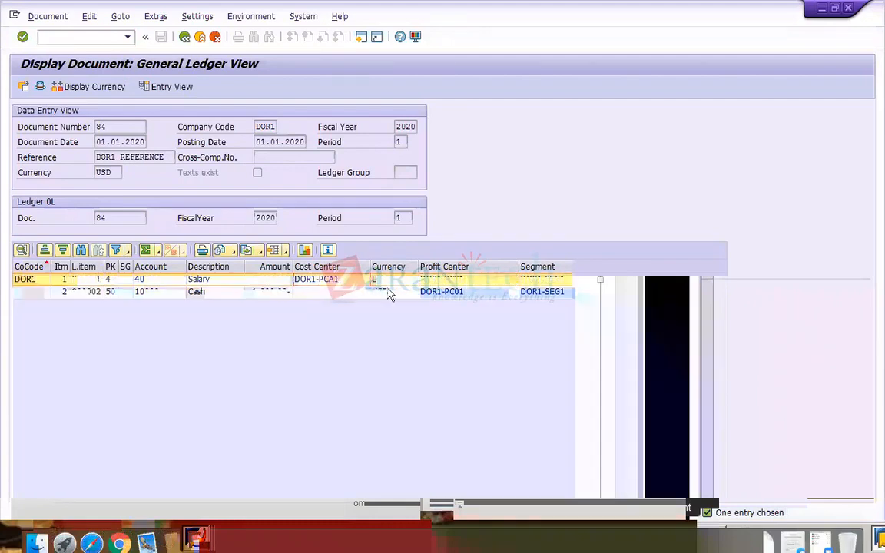
{"action": "left_click", "coordinate": [479, 282]}
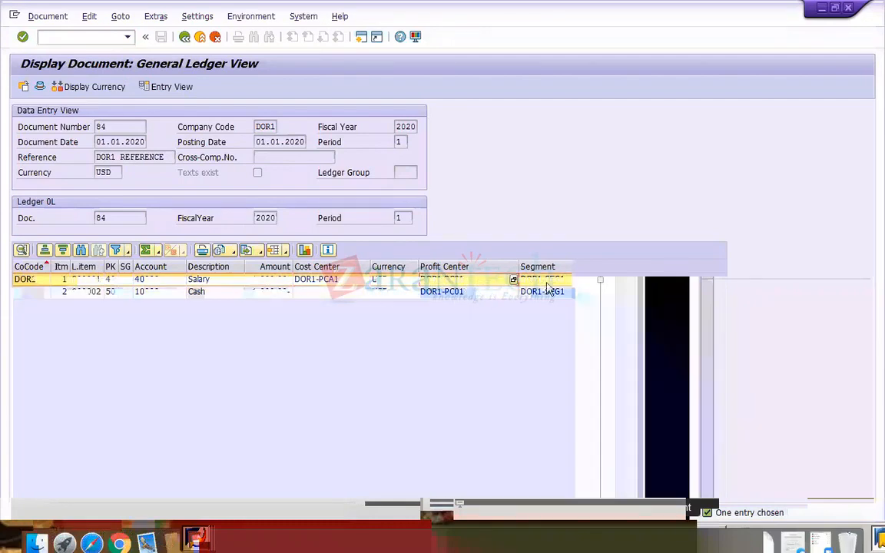
{"action": "left_click", "coordinate": [554, 282]}
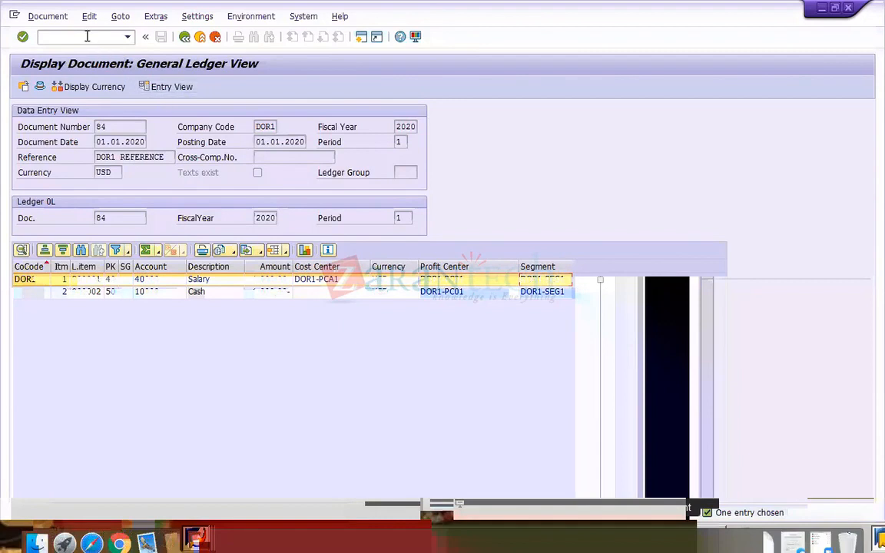
Step: Open transaction F-02 in the current session and set both the document date and the posting date to 01.01.2020
{"action": "type", "text": "/nfb02"}
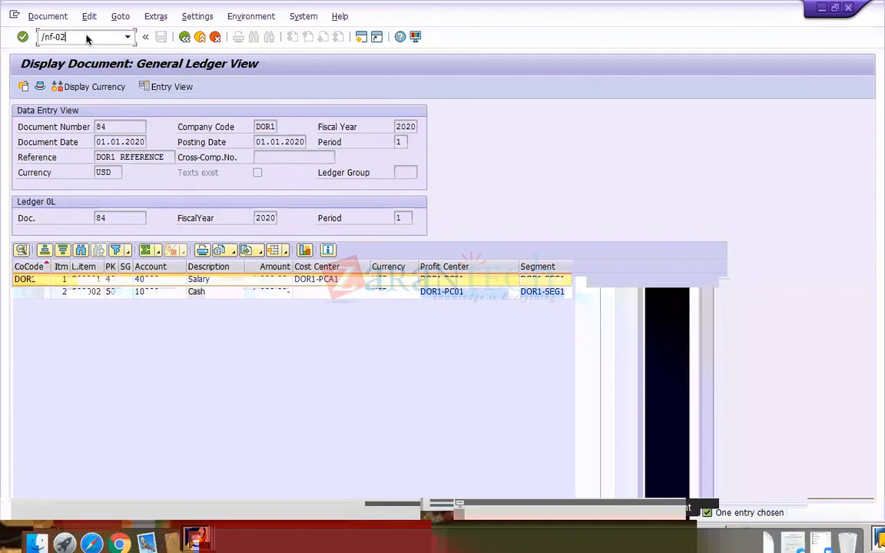
{"action": "key", "text": "Return"}
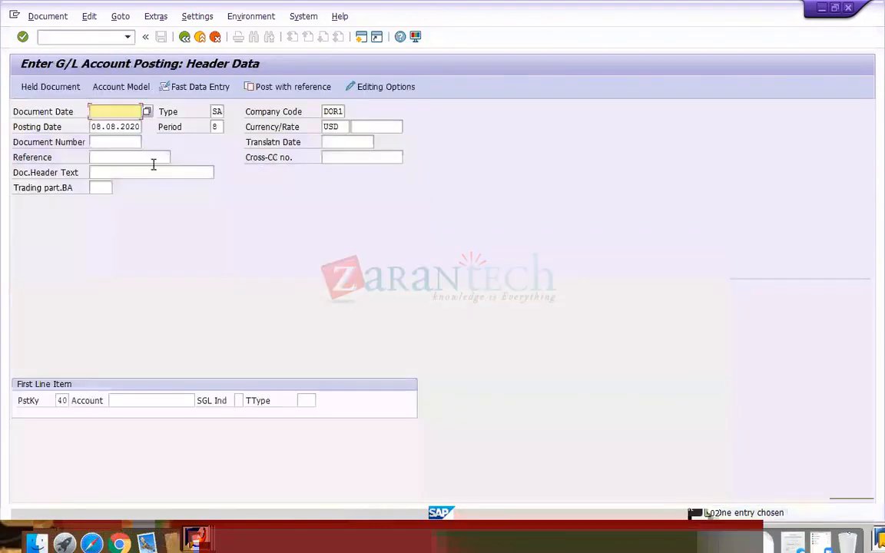
{"action": "left_click", "coordinate": [117, 126]}
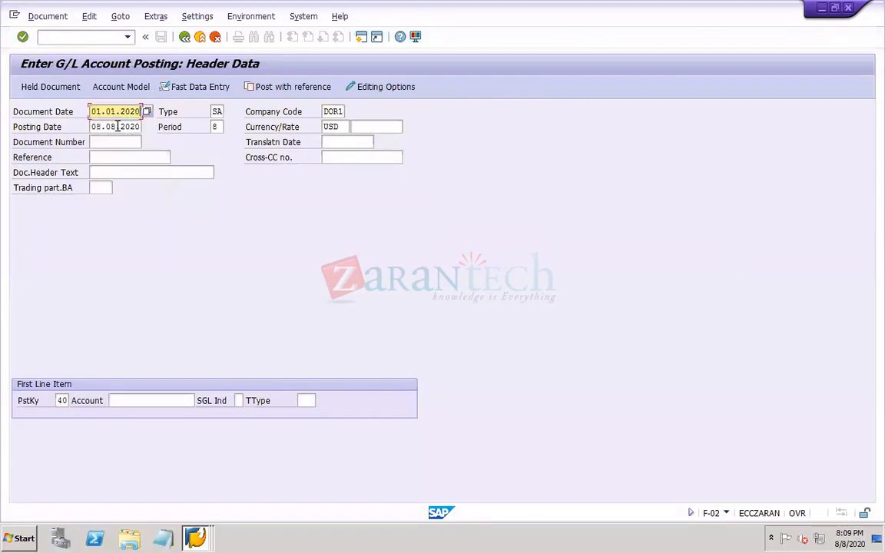
{"action": "key", "text": "Tab"}
{"action": "key", "text": "Tab"}
{"action": "key", "text": "Tab"}
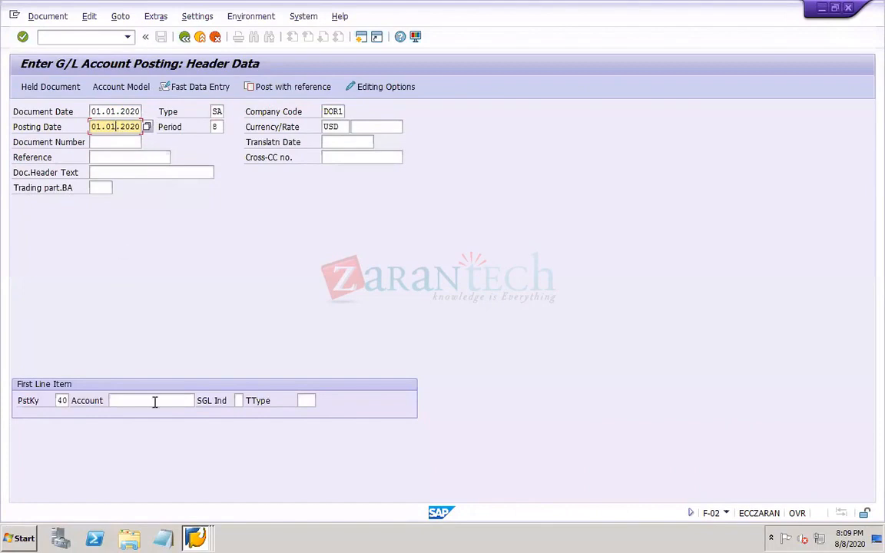
Step: Set the first line item's account to 40000 and the document header text to DOR1, and proceed to the item entry
{"action": "left_click", "coordinate": [149, 401]}
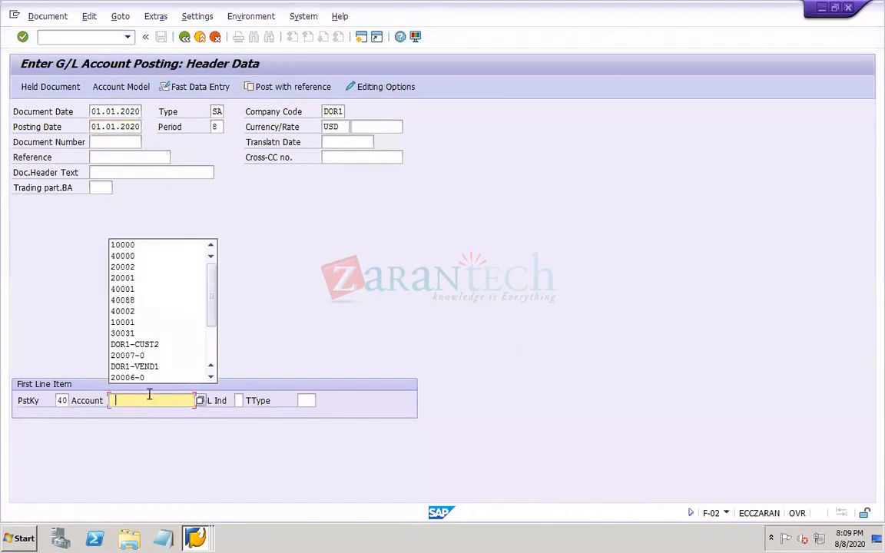
{"action": "left_click", "coordinate": [122, 256]}
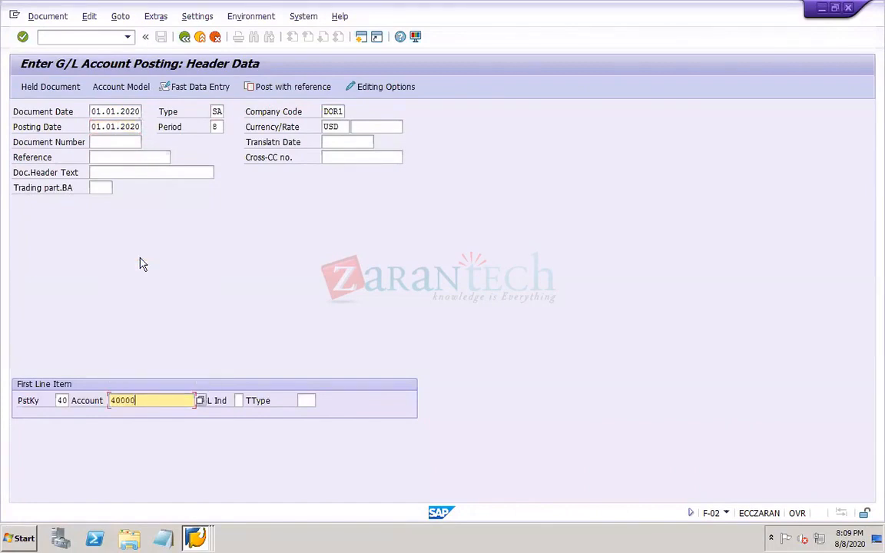
{"action": "left_click", "coordinate": [131, 172]}
{"action": "left_click", "coordinate": [114, 185]}
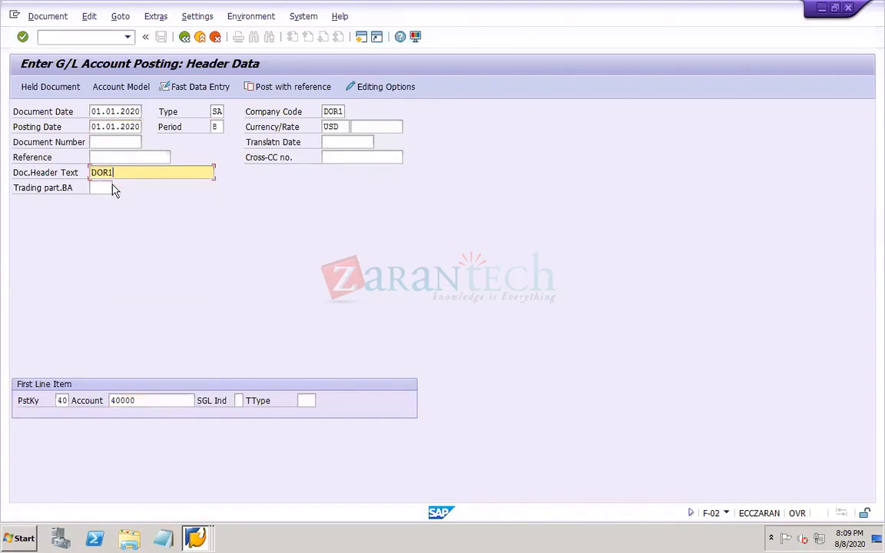
{"action": "key", "text": "Return"}
{"action": "key", "text": "Return"}
Step: Enter an amount of 1000 USD and cost center DOR1-PCA2 for the salary debit item
{"action": "key", "text": "space"}
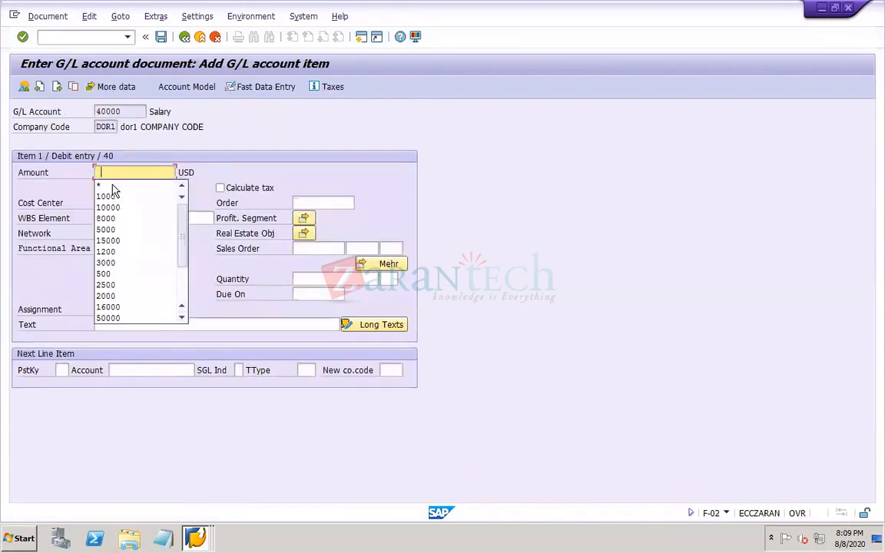
{"action": "left_click", "coordinate": [123, 200]}
{"action": "left_click", "coordinate": [119, 202]}
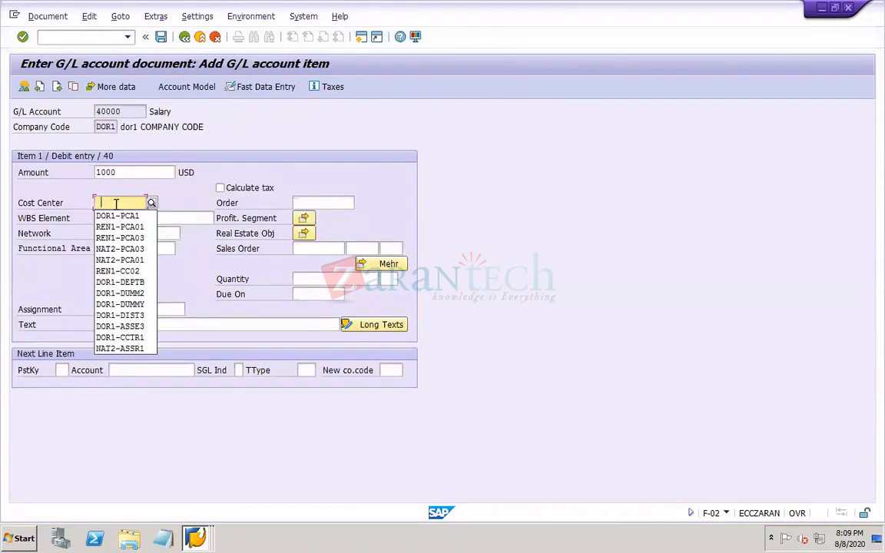
{"action": "left_click", "coordinate": [131, 217]}
{"action": "key", "text": "BackSpace"}
{"action": "type", "text": "2"}
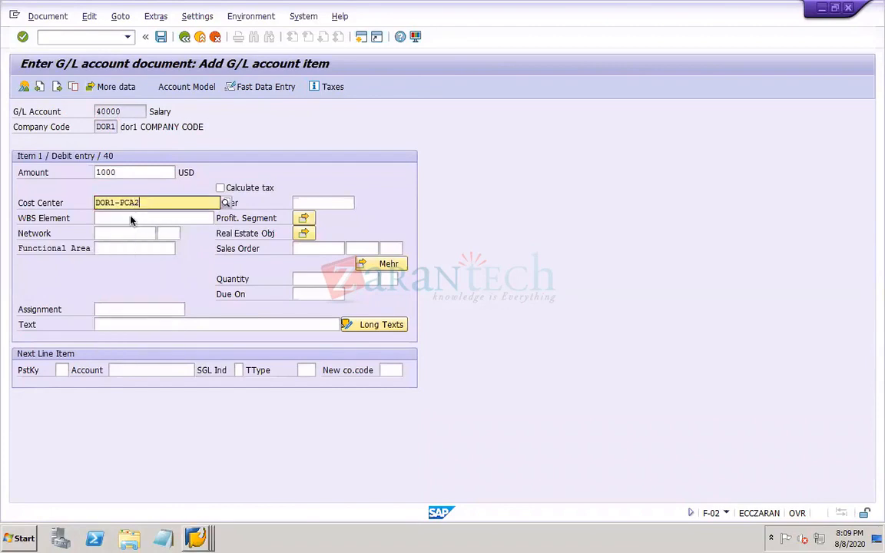
Step: Add the next line item with posting key 50 and cash account 10000
{"action": "left_click", "coordinate": [64, 371]}
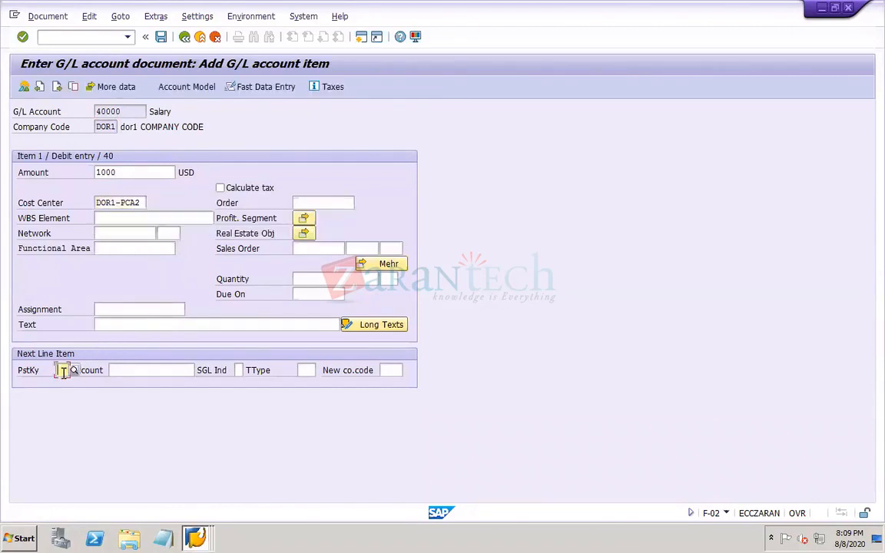
{"action": "type", "text": "50"}
{"action": "key", "text": "Tab"}
{"action": "type", "text": "1"}
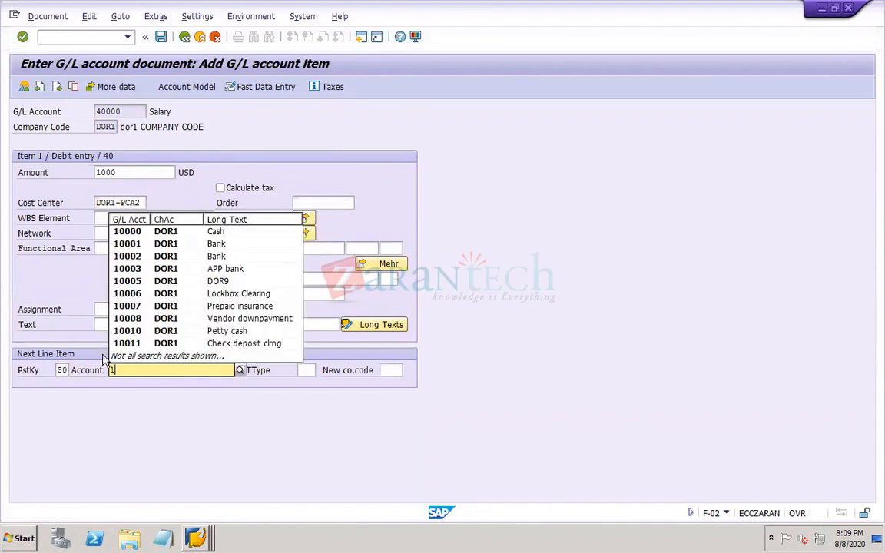
{"action": "left_click", "coordinate": [137, 231]}
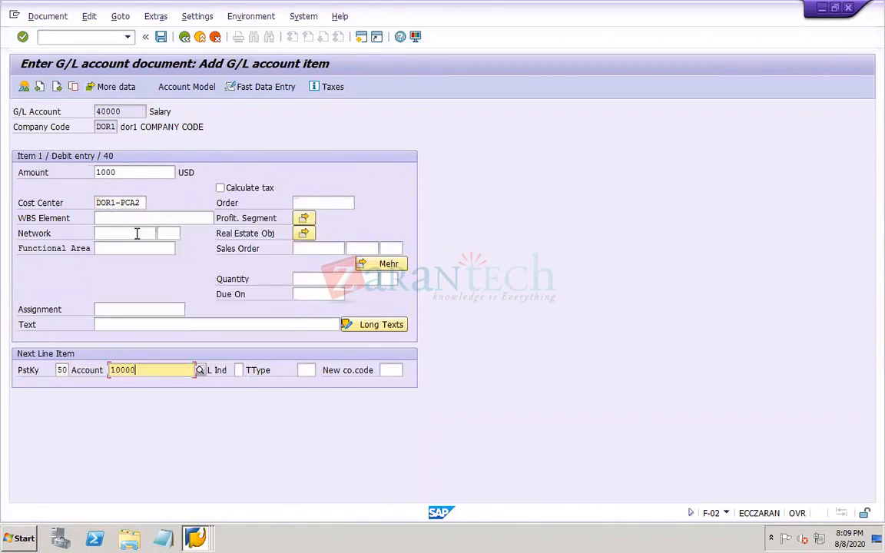
{"action": "key", "text": "Return"}
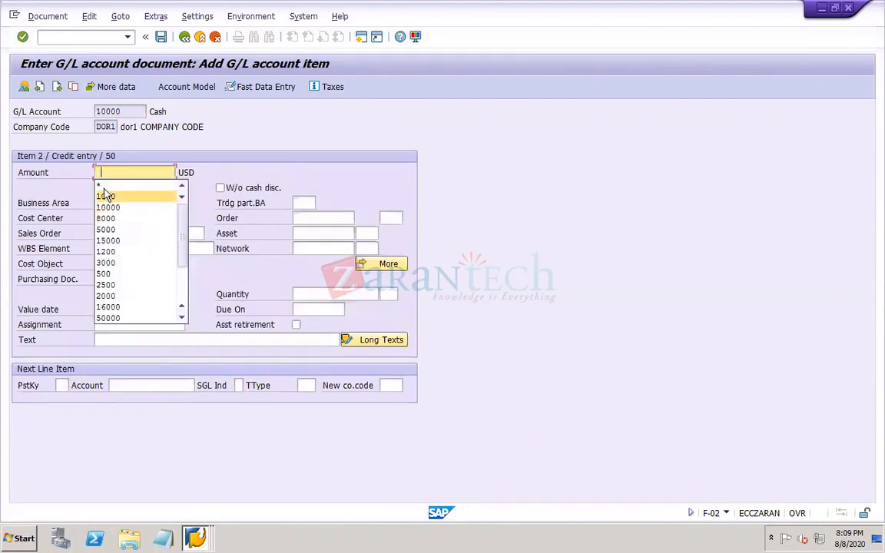
Step: Set the cash credit item's amount to * and its cost center to DOR1-PCA3
{"action": "left_click", "coordinate": [101, 186]}
{"action": "left_click", "coordinate": [114, 218]}
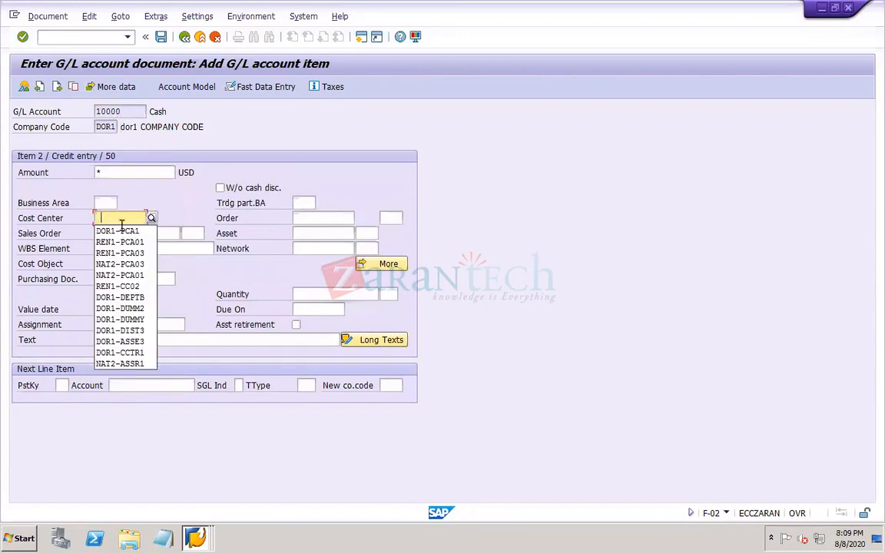
{"action": "left_click", "coordinate": [121, 230]}
{"action": "key", "text": "BackSpace"}
{"action": "type", "text": "3"}
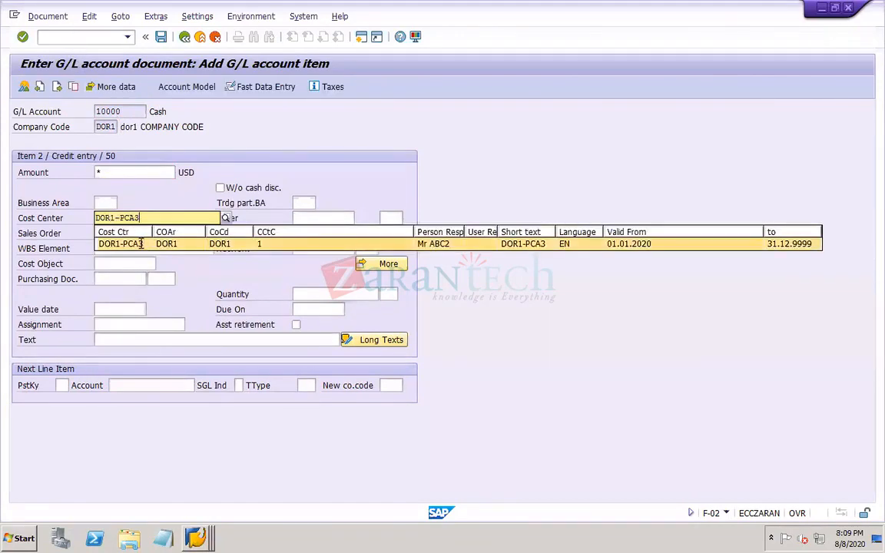
{"action": "left_click", "coordinate": [142, 243]}
Step: Simulate the salary and cash document and post it
{"action": "left_click", "coordinate": [47, 16]}
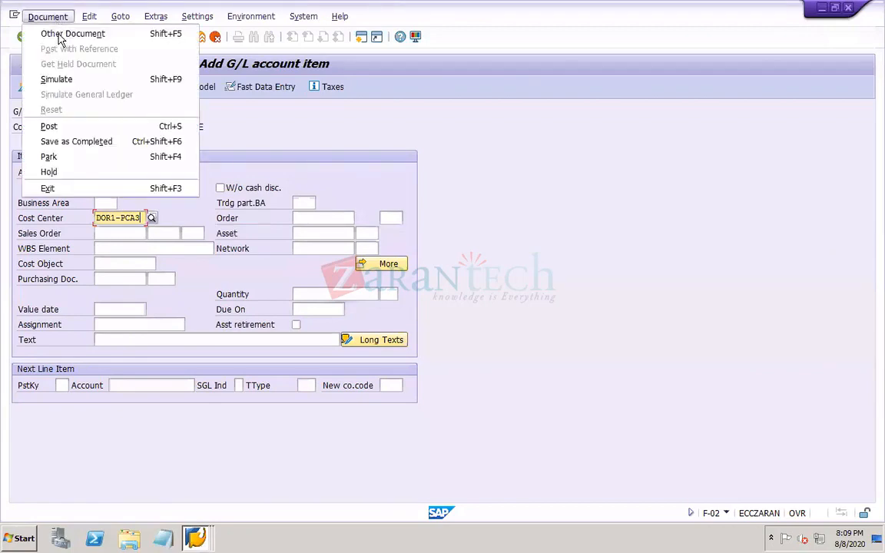
{"action": "left_click", "coordinate": [85, 82]}
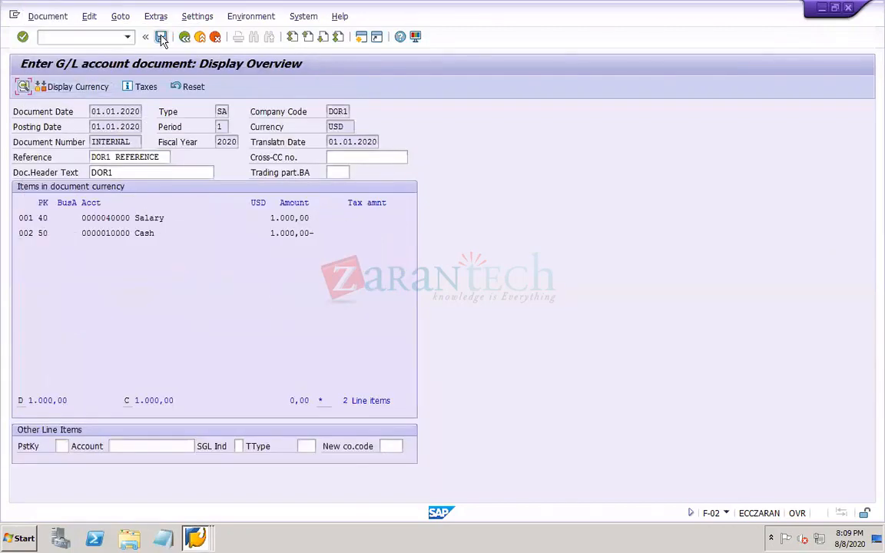
{"action": "left_click", "coordinate": [162, 37]}
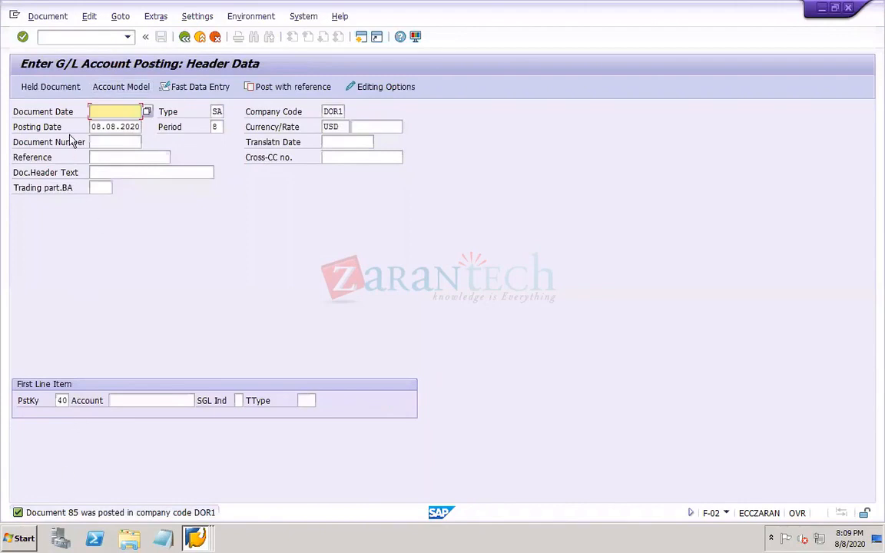
Step: Display the posted document and add the Profit Center, Segment and Cost Center columns to its line item layout
{"action": "left_click", "coordinate": [46, 16]}
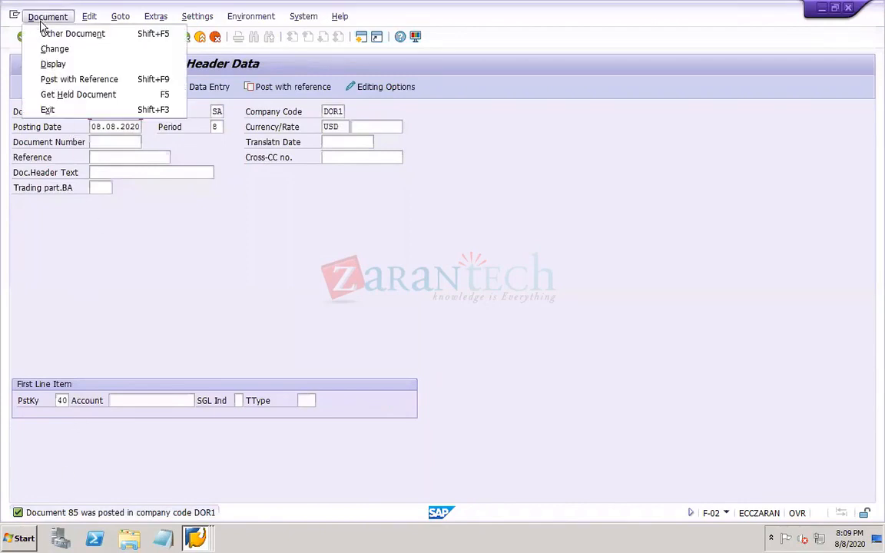
{"action": "left_click", "coordinate": [65, 63]}
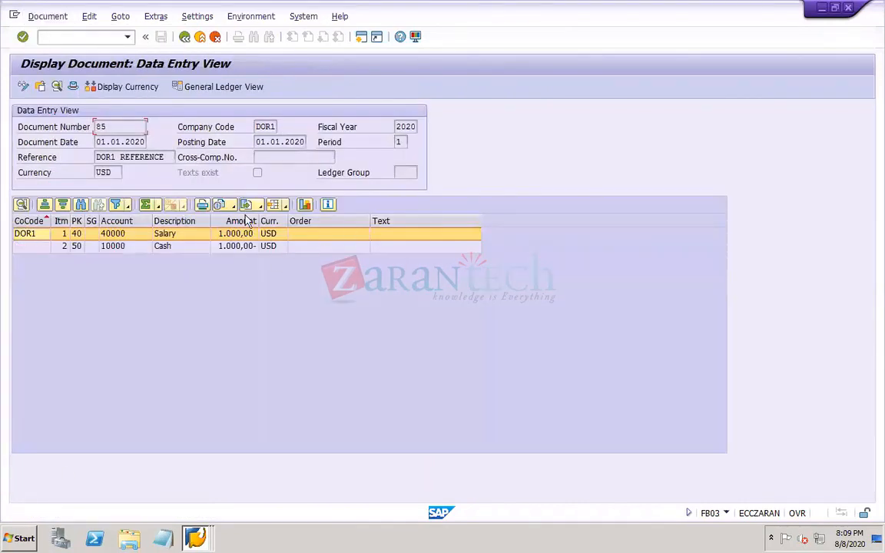
{"action": "left_click", "coordinate": [284, 205]}
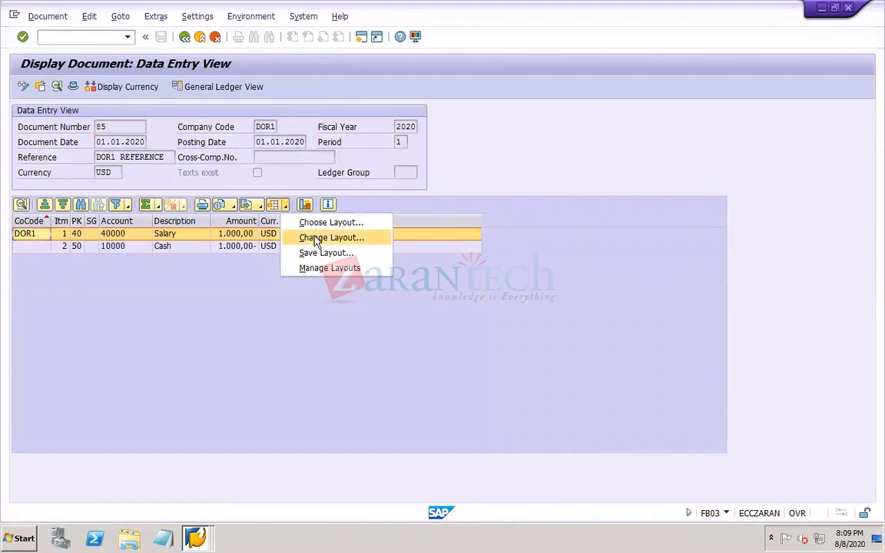
{"action": "left_click", "coordinate": [315, 238]}
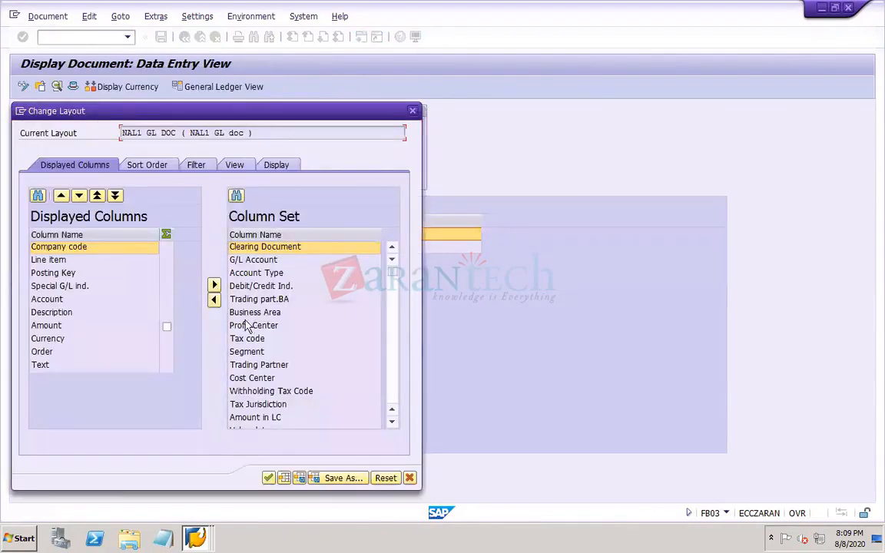
{"action": "left_click", "coordinate": [247, 326]}
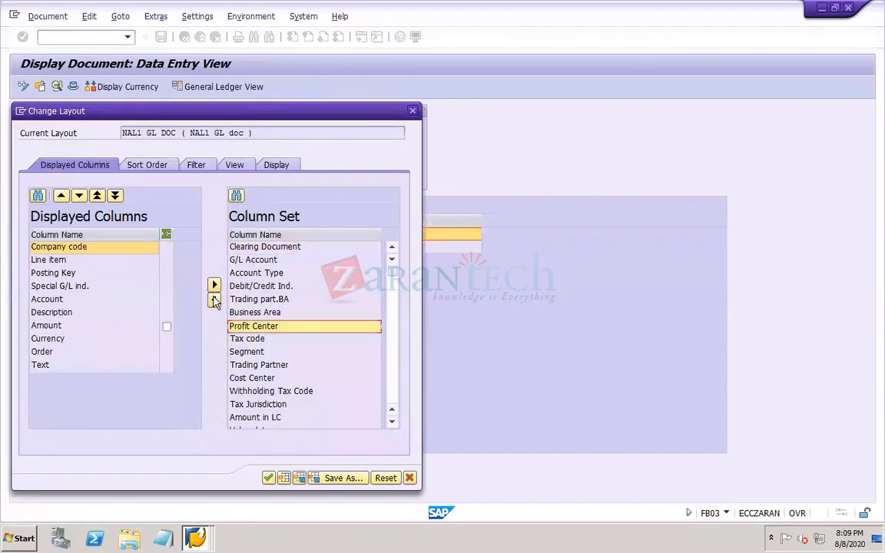
{"action": "left_click", "coordinate": [215, 302]}
{"action": "left_click", "coordinate": [249, 339]}
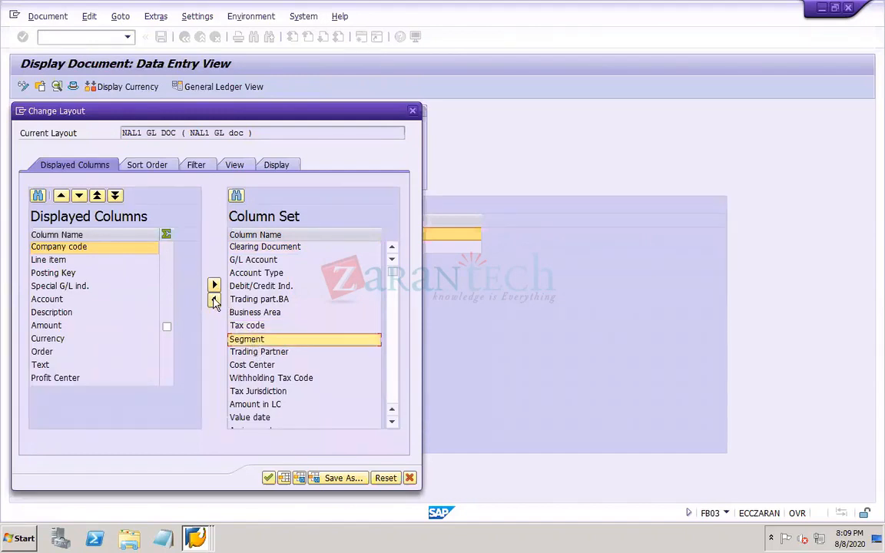
{"action": "left_click", "coordinate": [214, 300]}
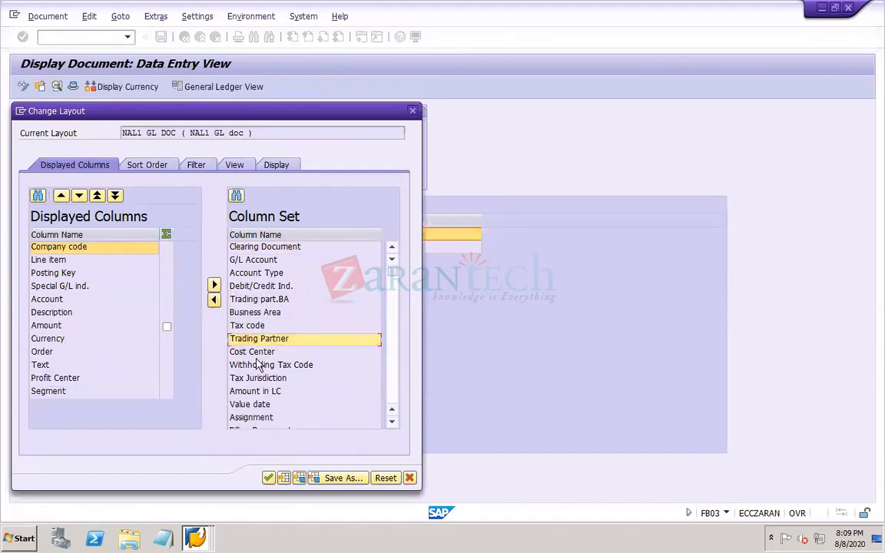
{"action": "left_click", "coordinate": [252, 352]}
{"action": "left_click", "coordinate": [215, 301]}
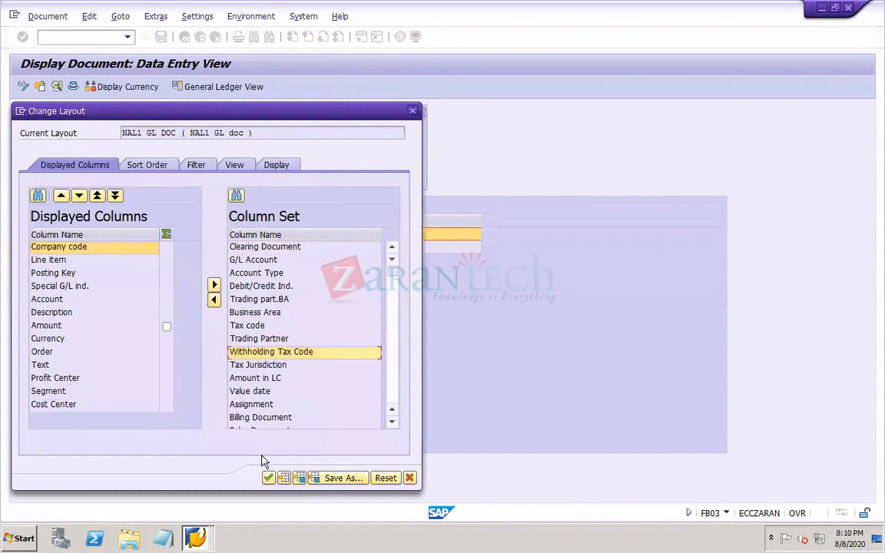
{"action": "left_click", "coordinate": [268, 478]}
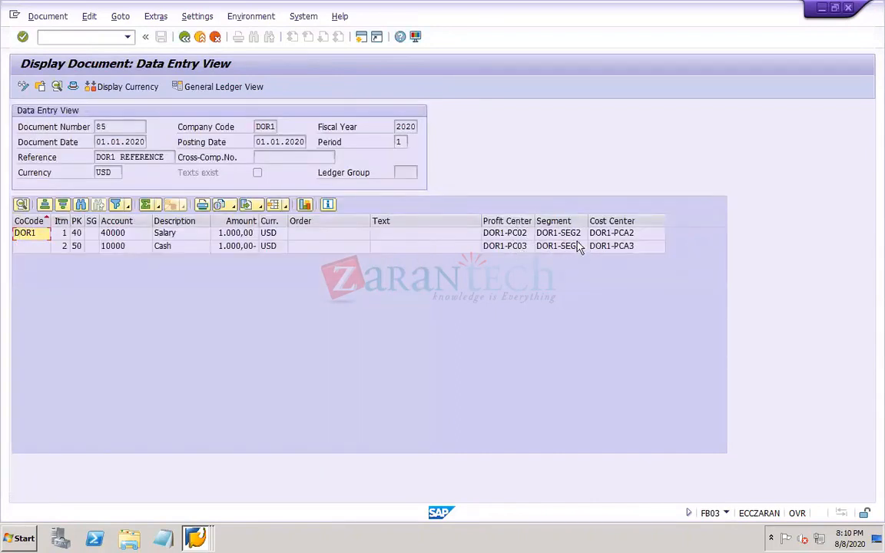
Step: Compare the cost center, profit center and segment of the salary and cash items in the data entry view
{"action": "left_click", "coordinate": [621, 246]}
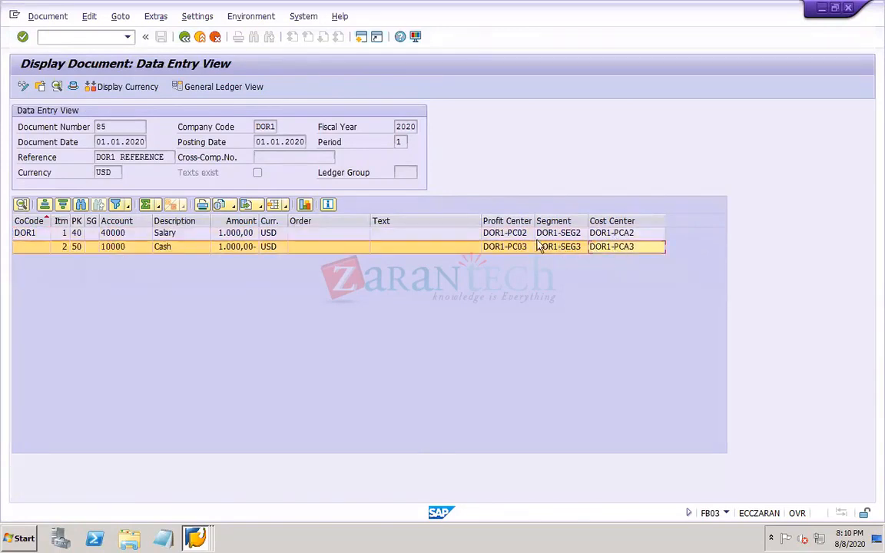
{"action": "left_click", "coordinate": [505, 233]}
{"action": "left_click", "coordinate": [510, 248]}
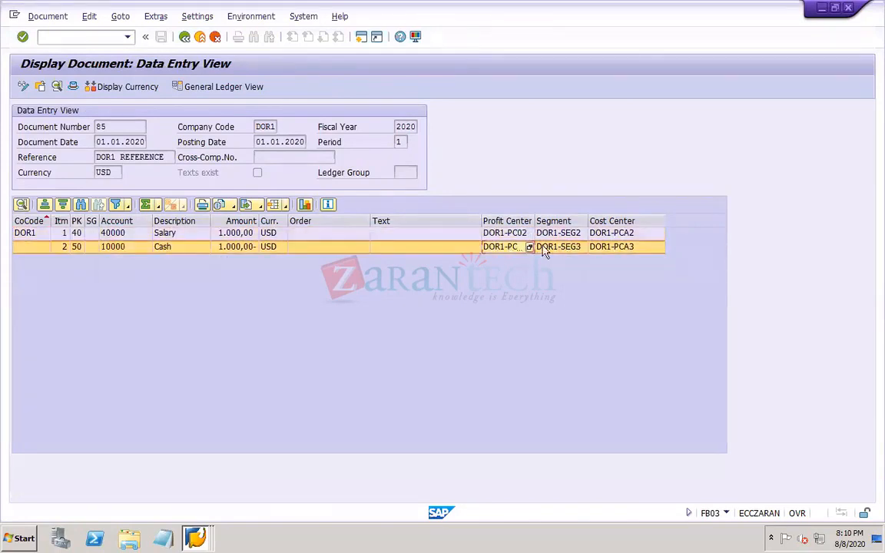
{"action": "left_click", "coordinate": [566, 233]}
{"action": "left_click", "coordinate": [569, 247]}
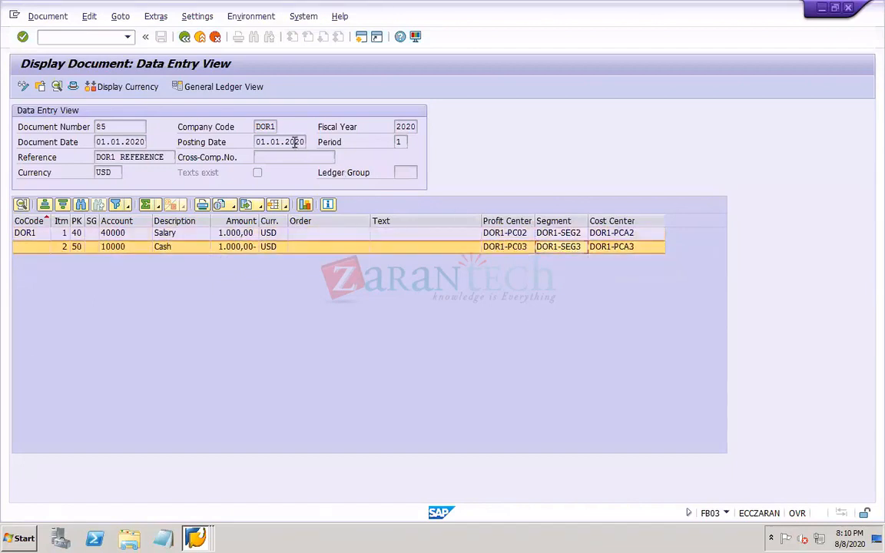
Step: Switch the document to the general ledger view and widen the Description and Profit Center columns
{"action": "left_click", "coordinate": [233, 88]}
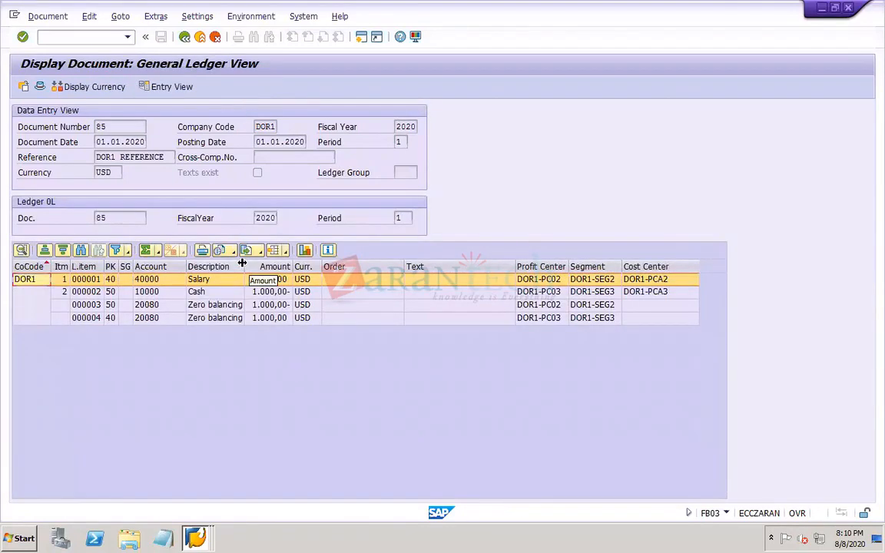
{"action": "left_click_drag", "start_coordinate": [242, 264], "coordinate": [252, 264]}
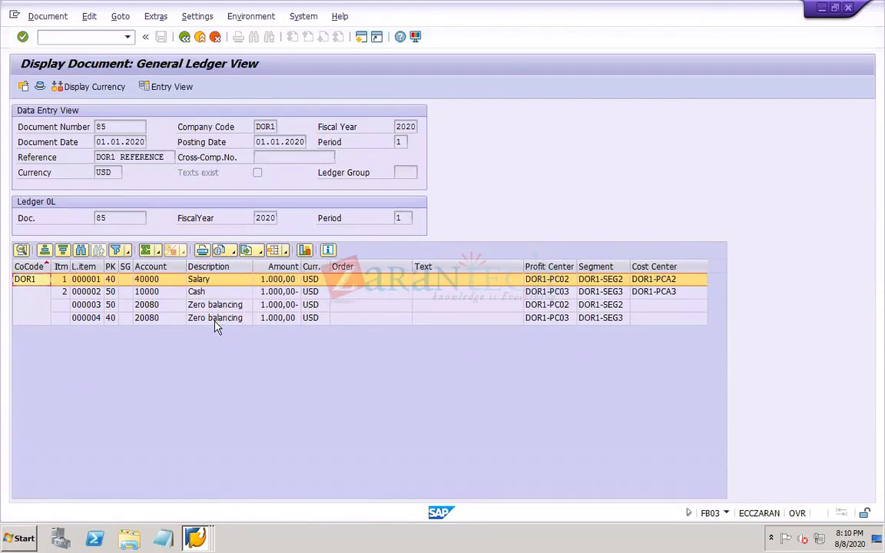
{"action": "left_click", "coordinate": [216, 320]}
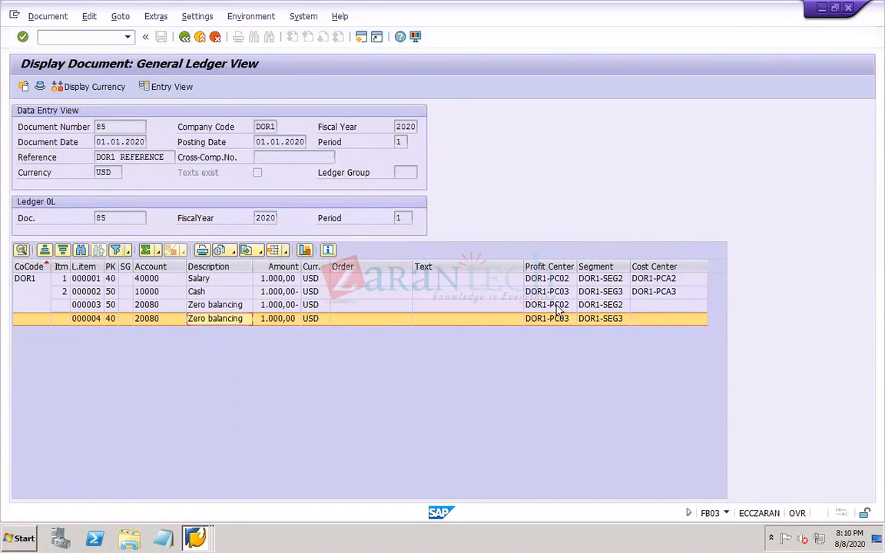
{"action": "left_click", "coordinate": [553, 279]}
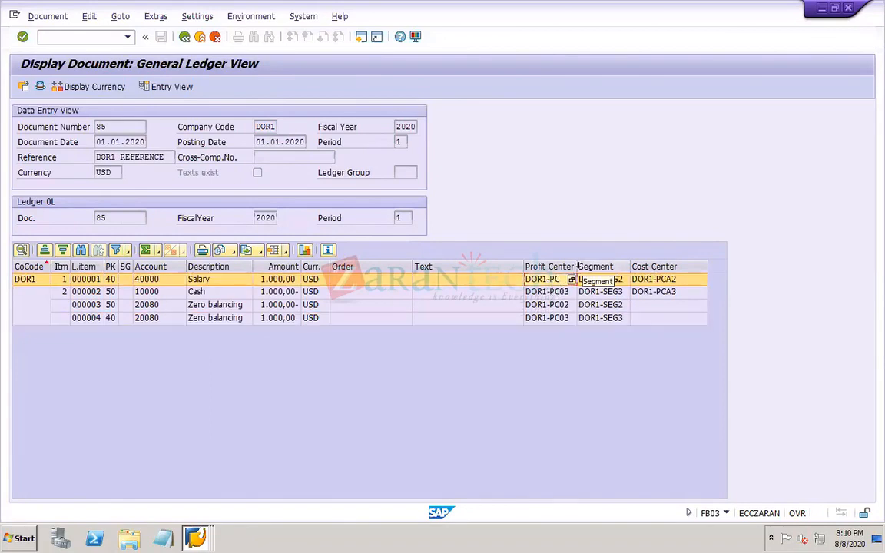
{"action": "left_click_drag", "start_coordinate": [580, 266], "coordinate": [592, 266]}
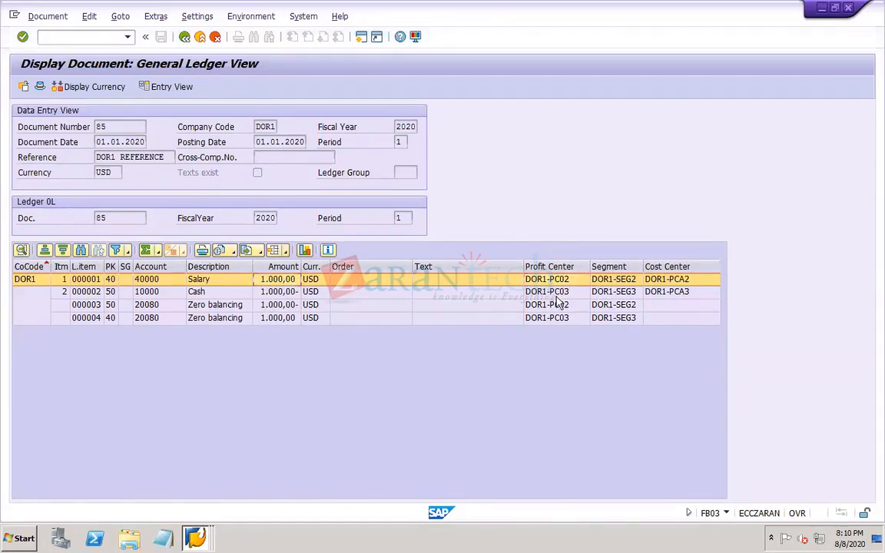
Step: Examine how the zero balancing items offset the salary and cash items by amount and profit center, and compare their cost centers
{"action": "left_click", "coordinate": [537, 304]}
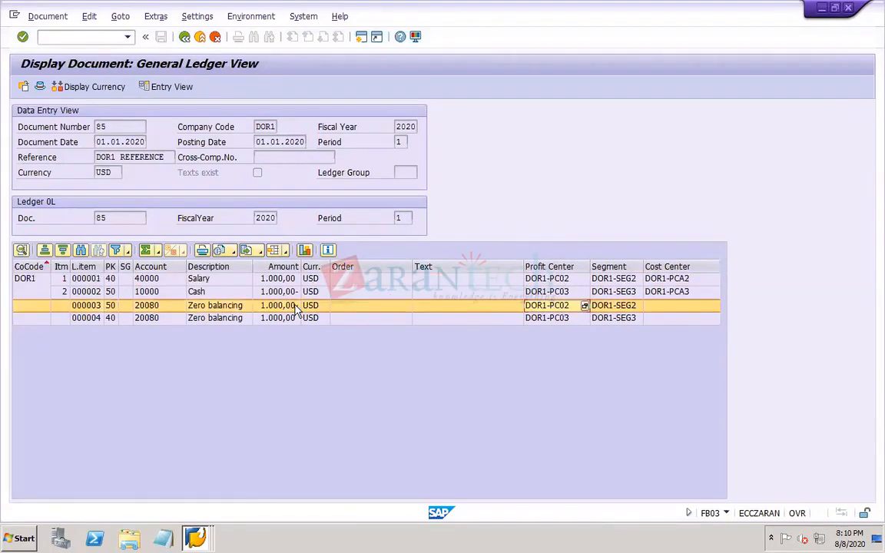
{"action": "left_click", "coordinate": [296, 306]}
{"action": "left_click", "coordinate": [215, 307]}
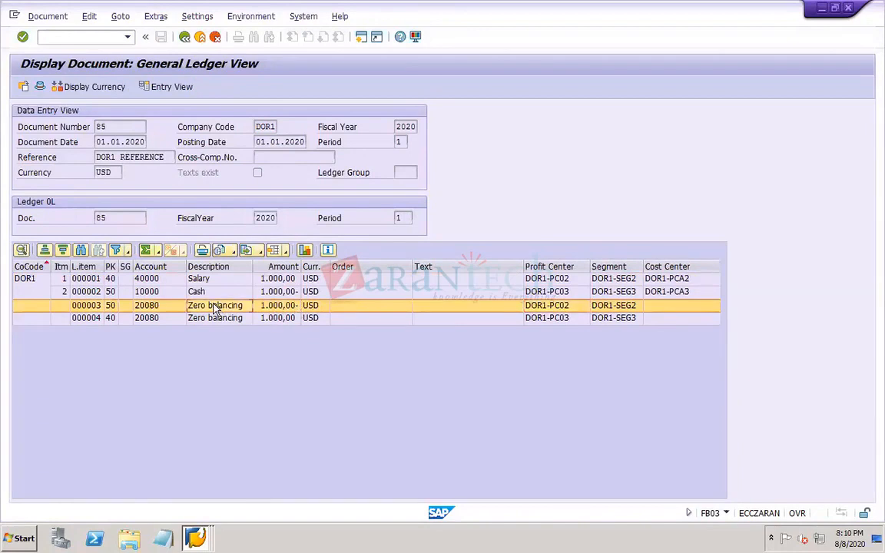
{"action": "left_click", "coordinate": [277, 279]}
{"action": "left_click", "coordinate": [281, 306]}
{"action": "left_click", "coordinate": [553, 293]}
{"action": "left_click", "coordinate": [563, 320]}
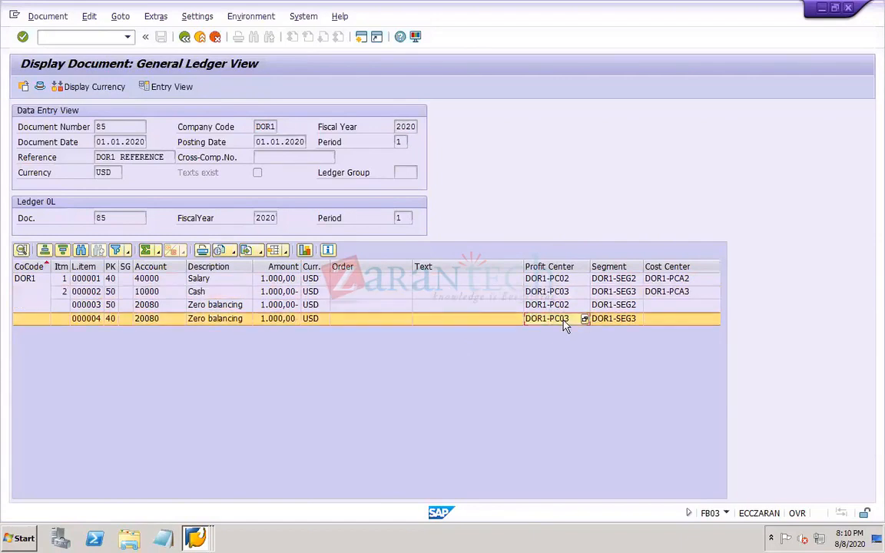
{"action": "left_click", "coordinate": [276, 294]}
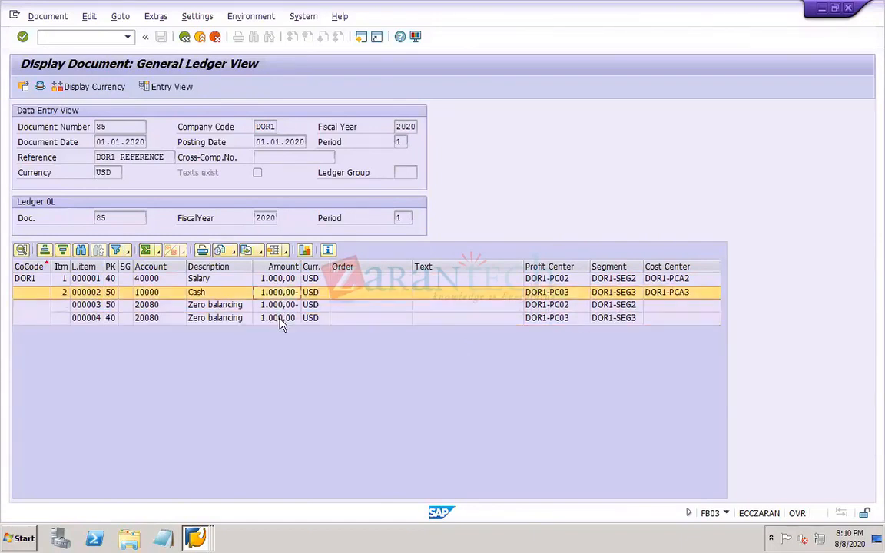
{"action": "left_click", "coordinate": [279, 318]}
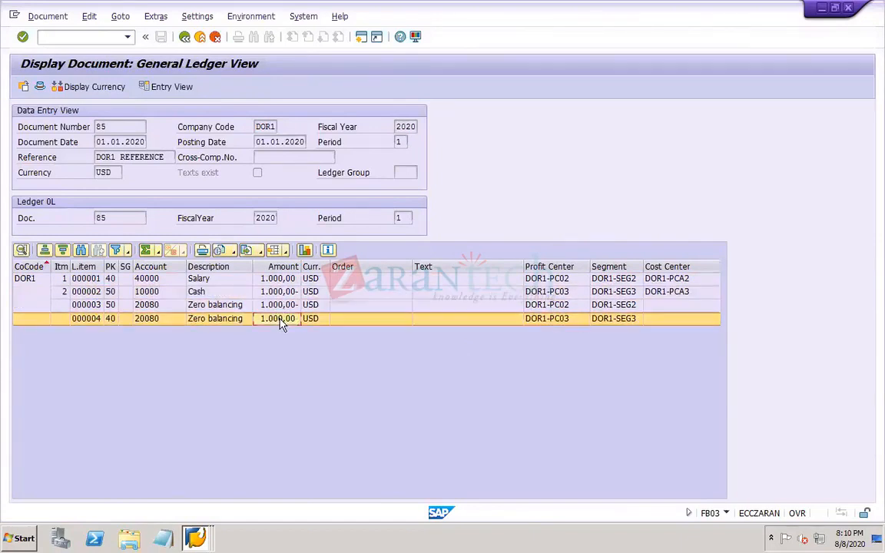
{"action": "left_click", "coordinate": [219, 306]}
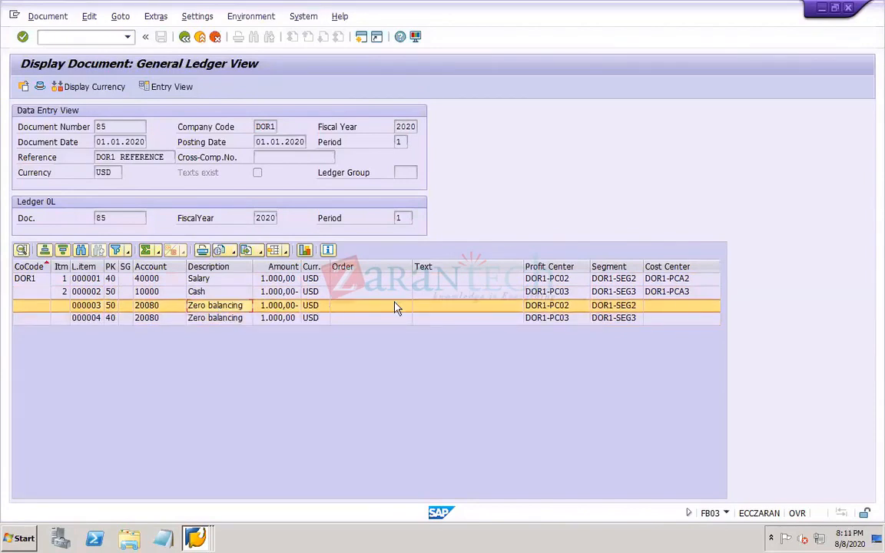
{"action": "left_click", "coordinate": [564, 281]}
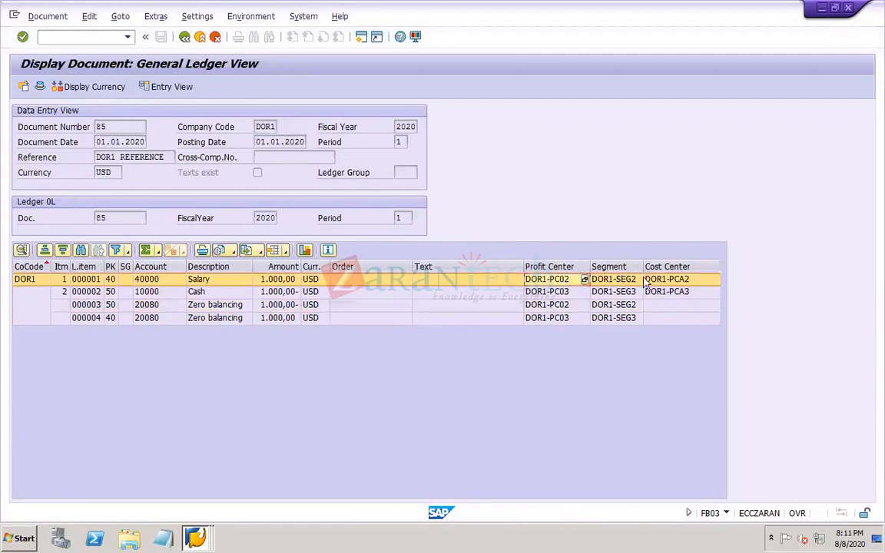
{"action": "left_click", "coordinate": [669, 293]}
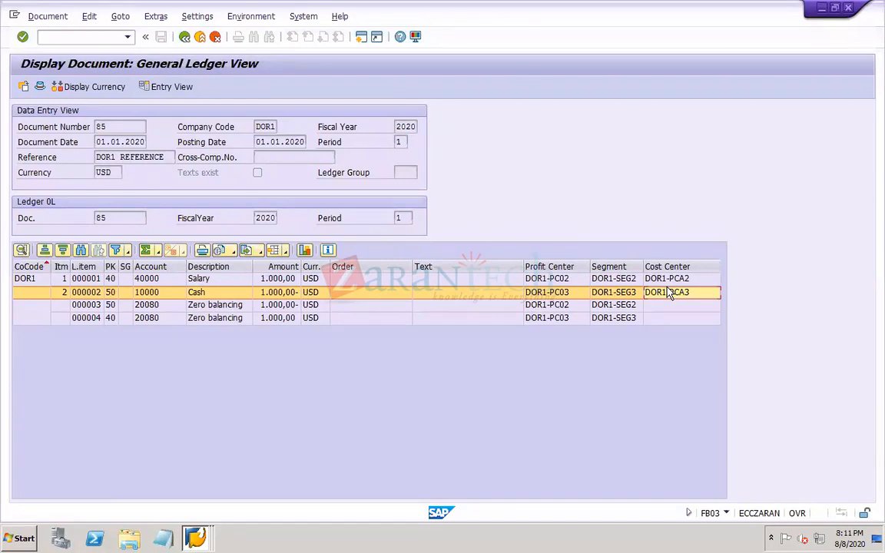
{"action": "mouse_move", "coordinate": [598, 14]}
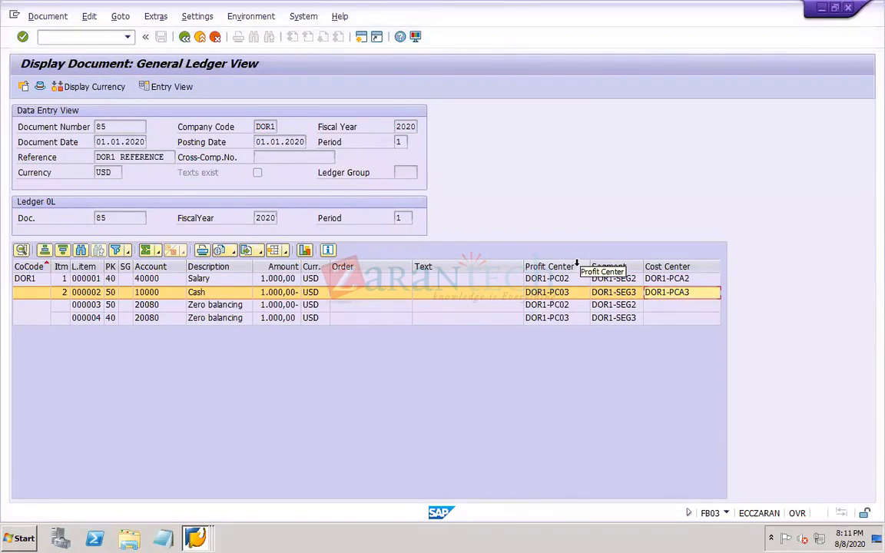
Step: Return to SAP Easy Access and expand Accounting, Financial Accounting, General Ledger down to its Information System folder
{"action": "mouse_move", "coordinate": [728, 14]}
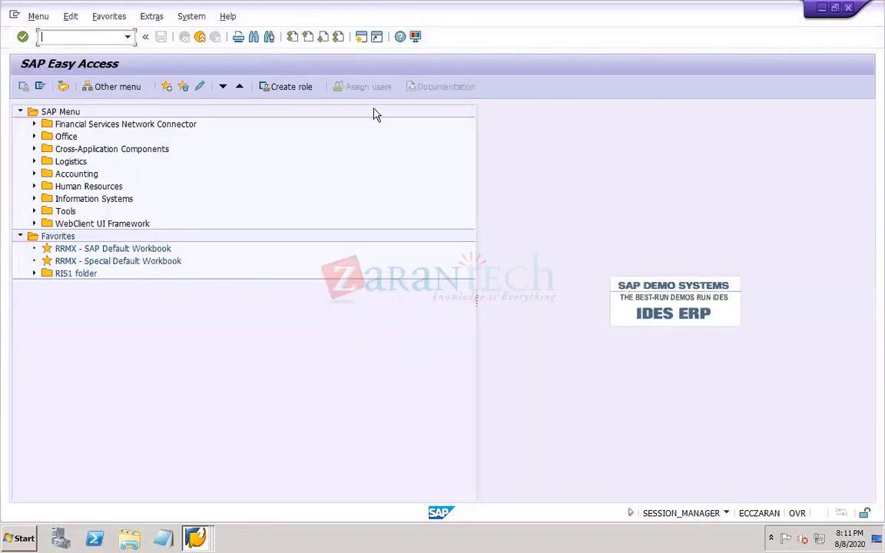
{"action": "left_click", "coordinate": [34, 174]}
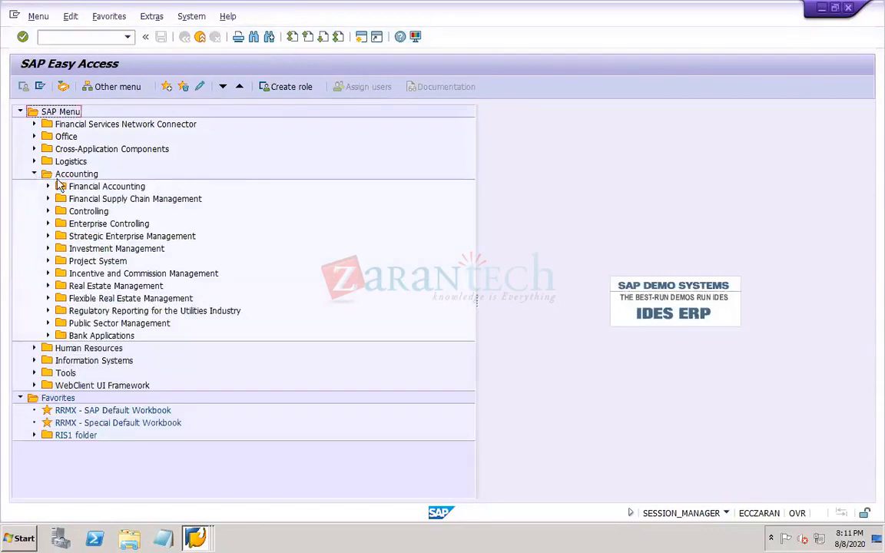
{"action": "left_click", "coordinate": [47, 186]}
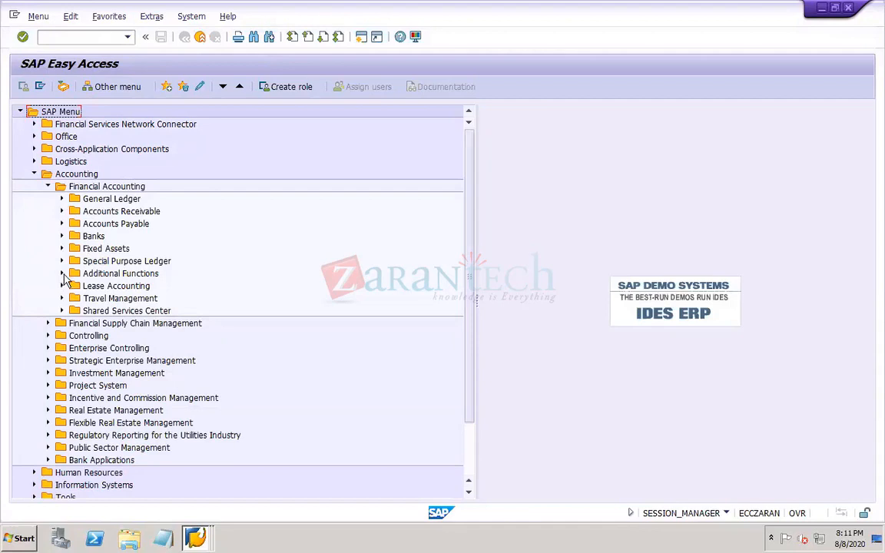
{"action": "left_click", "coordinate": [62, 199]}
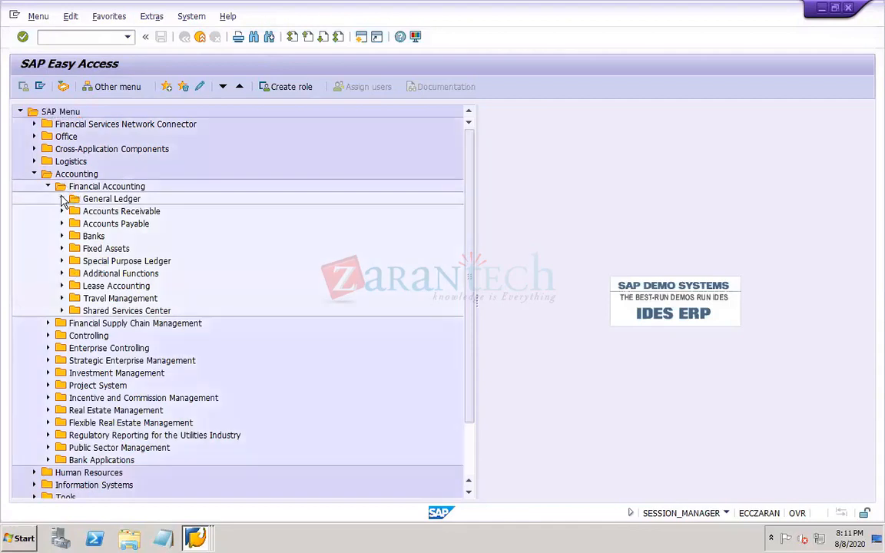
{"action": "left_click", "coordinate": [77, 311]}
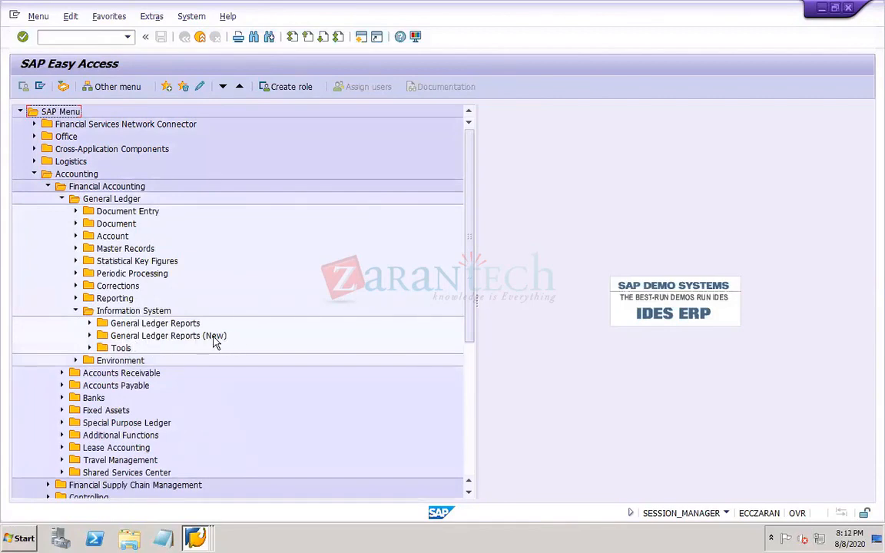
Step: Check the document splitting notes in the PowerPoint presentation and return to the SAP remote desktop session
{"action": "mouse_move", "coordinate": [565, 543]}
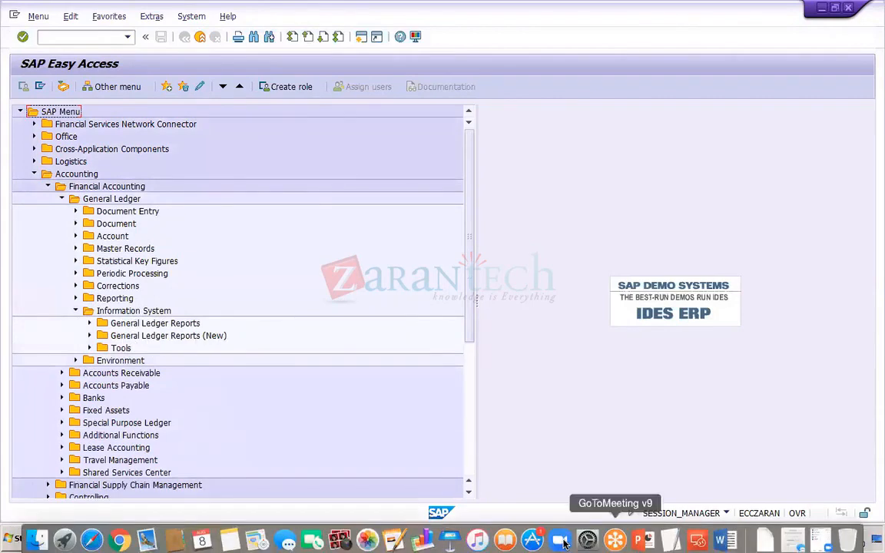
{"action": "left_click", "coordinate": [642, 540]}
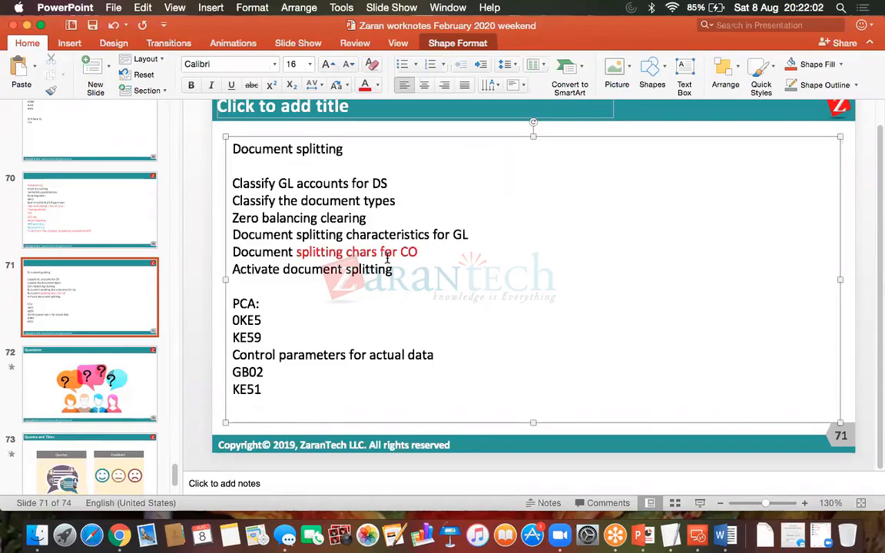
{"action": "left_click", "coordinate": [698, 536]}
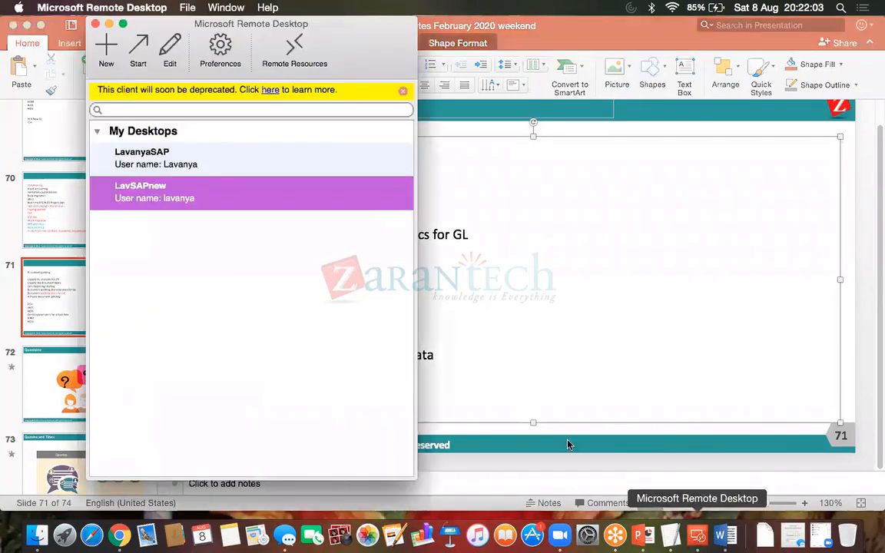
{"action": "double_click", "coordinate": [232, 198]}
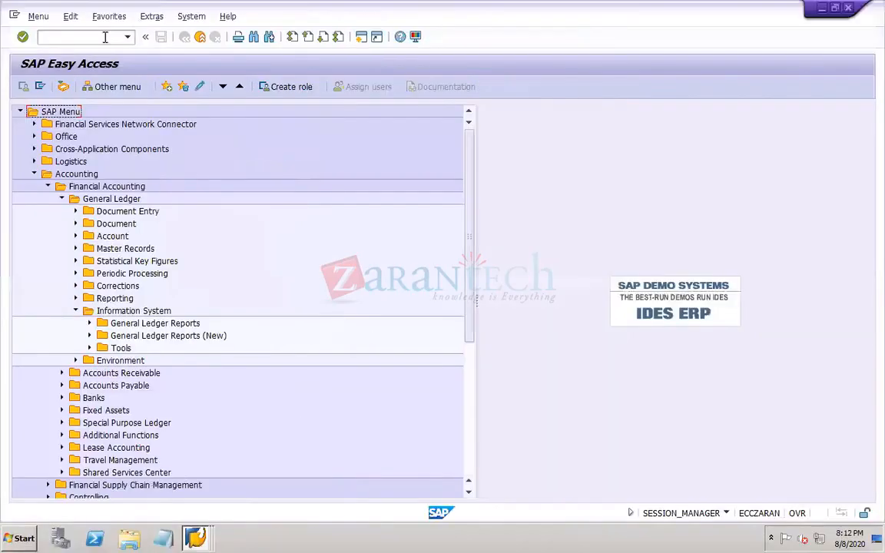
Step: Start transaction SPRO and display the SAP Reference IMG
{"action": "left_click", "coordinate": [105, 36]}
{"action": "type", "text": "s"}
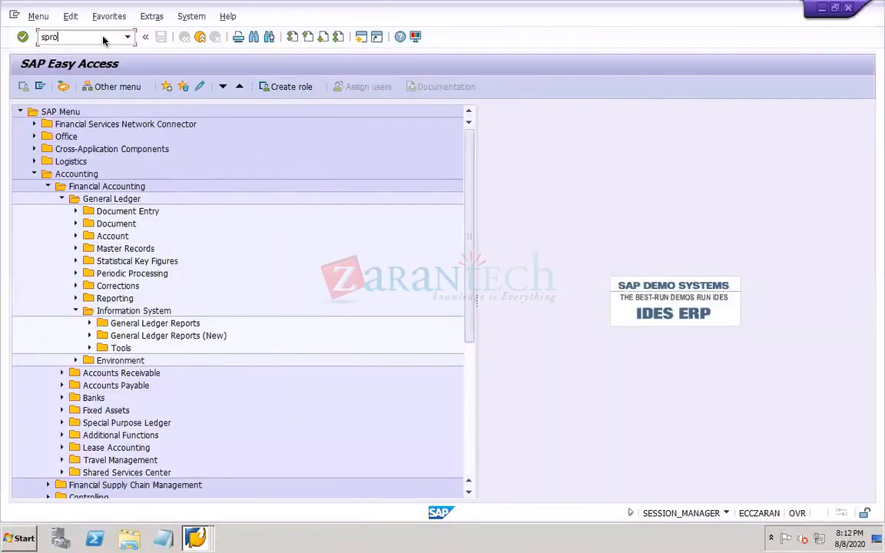
{"action": "type", "text": "pro"}
{"action": "key", "text": "Return"}
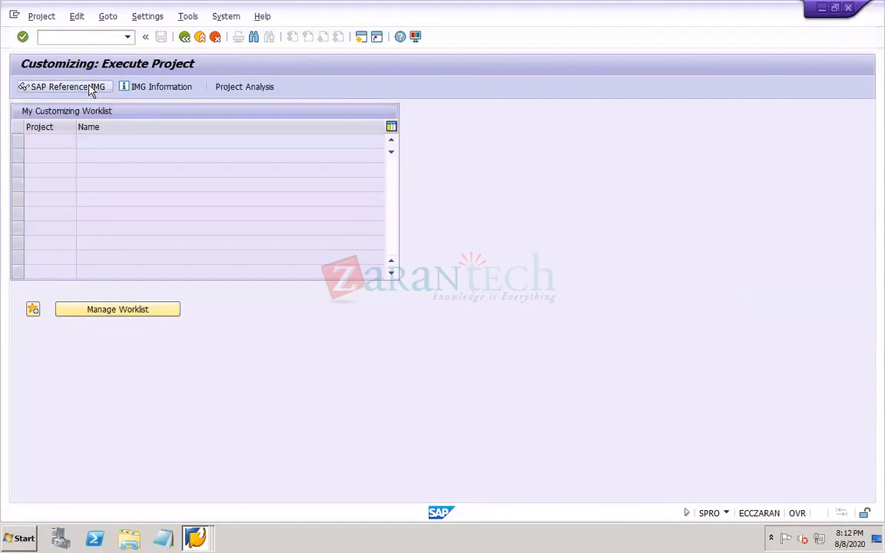
{"action": "left_click", "coordinate": [91, 88]}
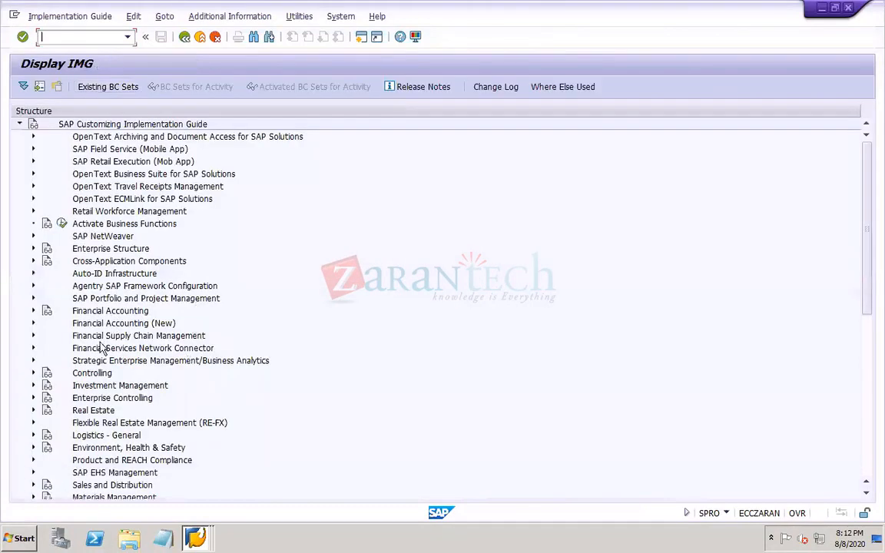
Step: Search the IMG structure for "activate document" and go to the Activate Document Splitting activity
{"action": "left_click", "coordinate": [256, 38]}
{"action": "type", "text": "a"}
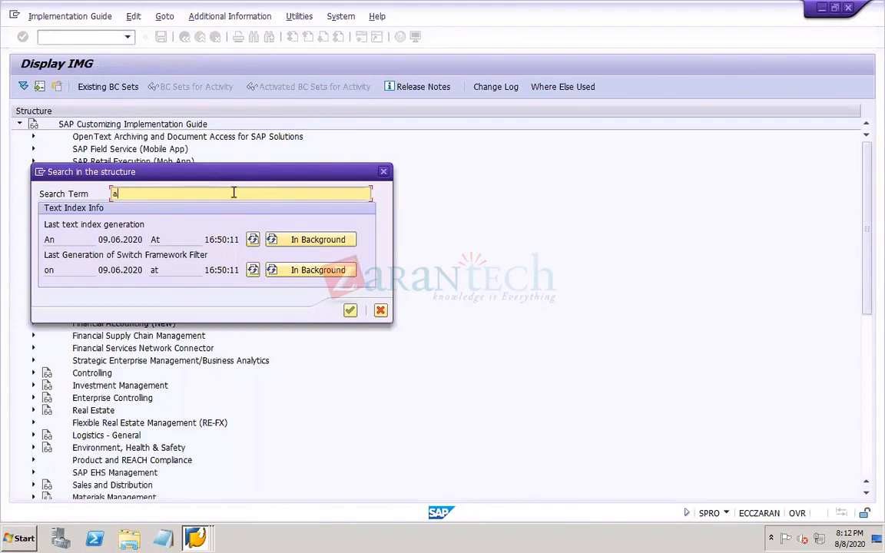
{"action": "type", "text": "ctivate docum"}
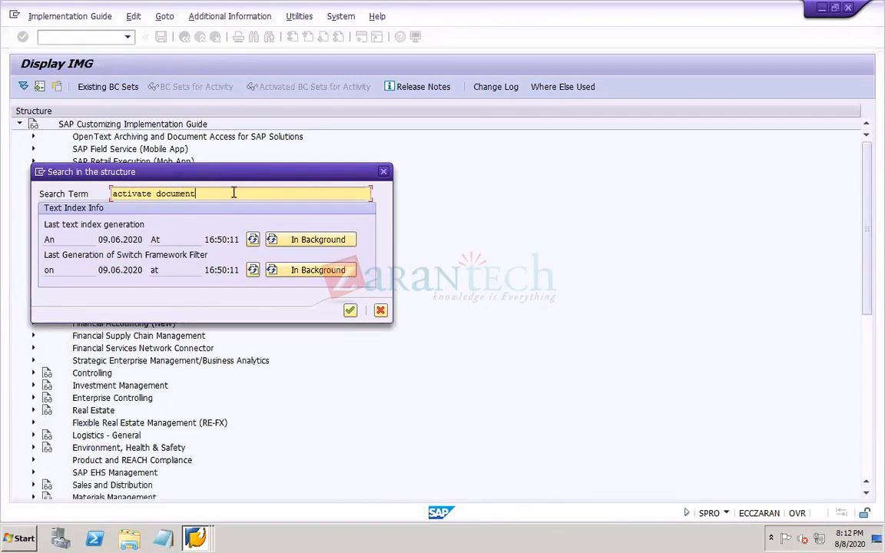
{"action": "type", "text": "ent"}
{"action": "key", "text": "Return"}
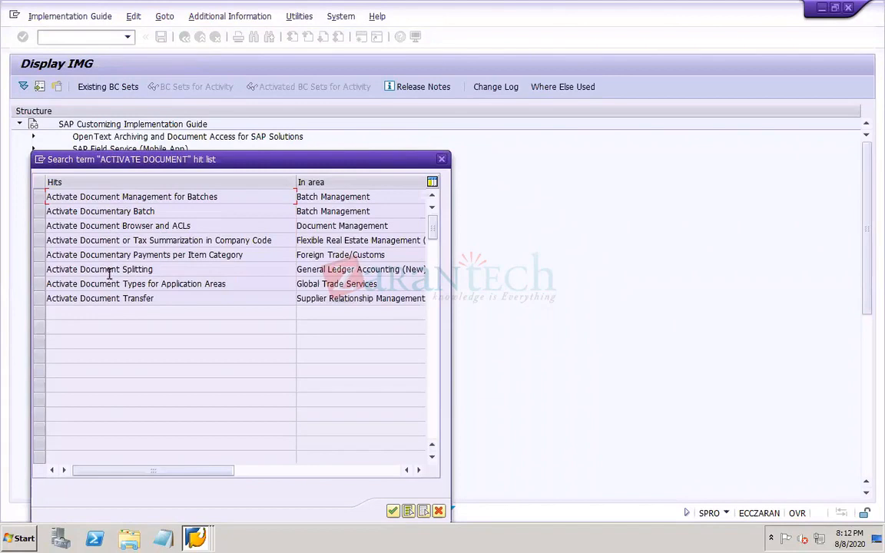
{"action": "double_click", "coordinate": [164, 270]}
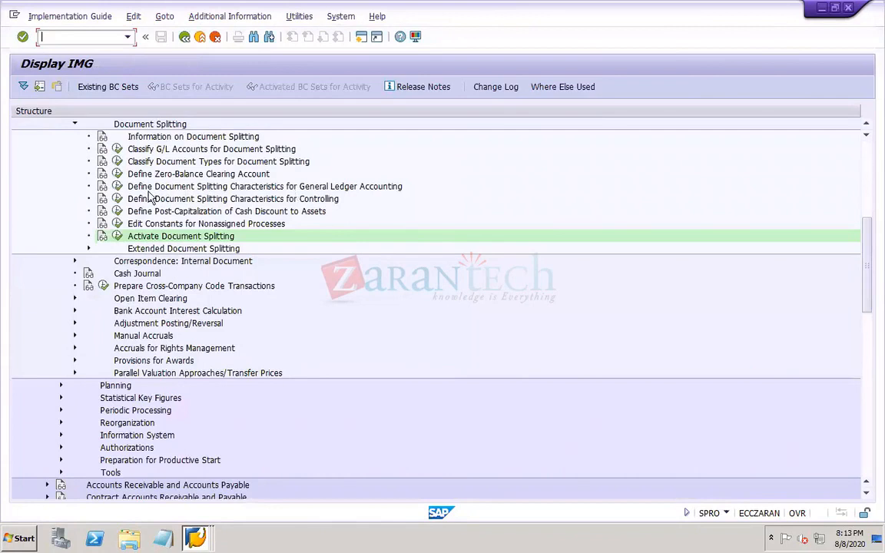
Step: Review the document splitting characteristics for General Ledger accounting and their zero balance settings alongside the IMG's Document Splitting activities
{"action": "left_click", "coordinate": [117, 186]}
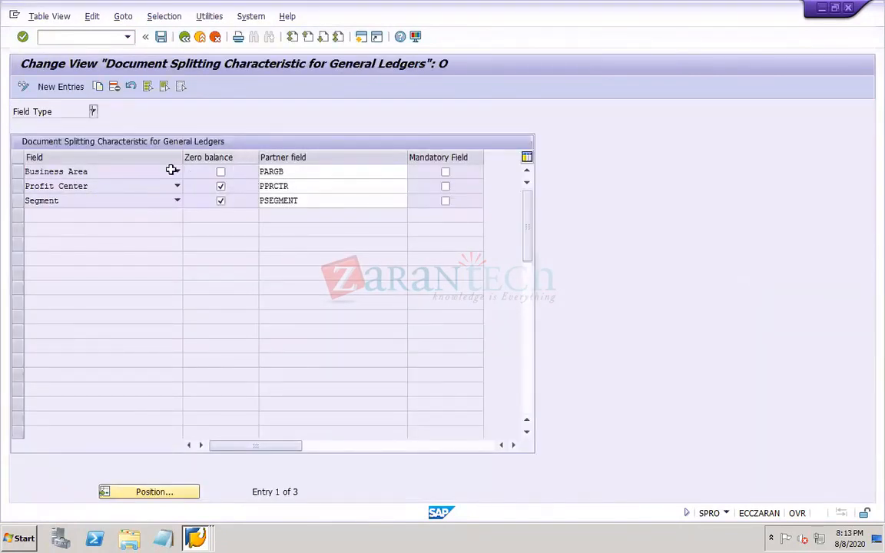
{"action": "left_click", "coordinate": [193, 537]}
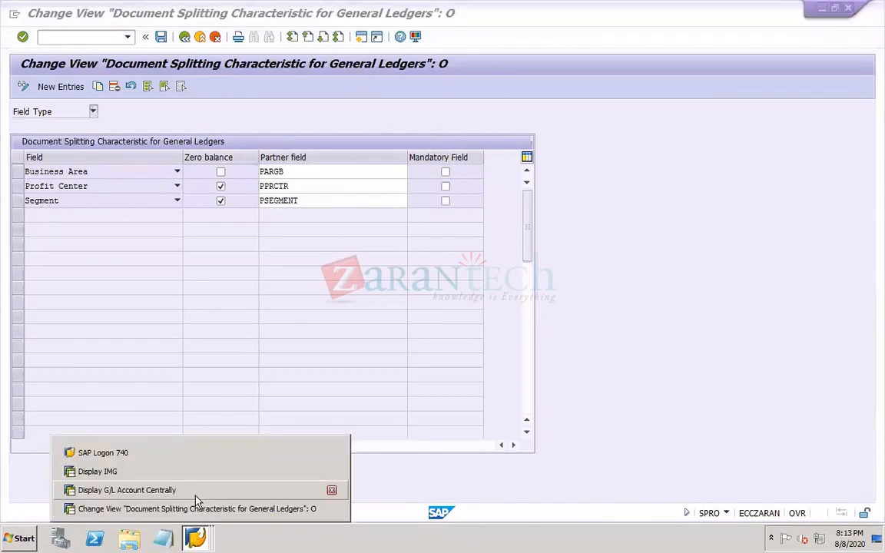
{"action": "left_click", "coordinate": [158, 471]}
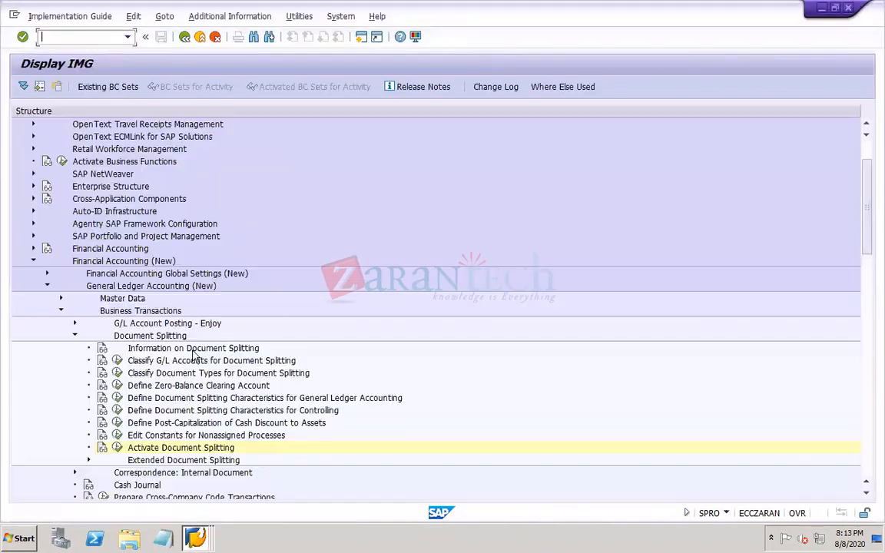
{"action": "left_click", "coordinate": [194, 537]}
{"action": "left_click", "coordinate": [191, 509]}
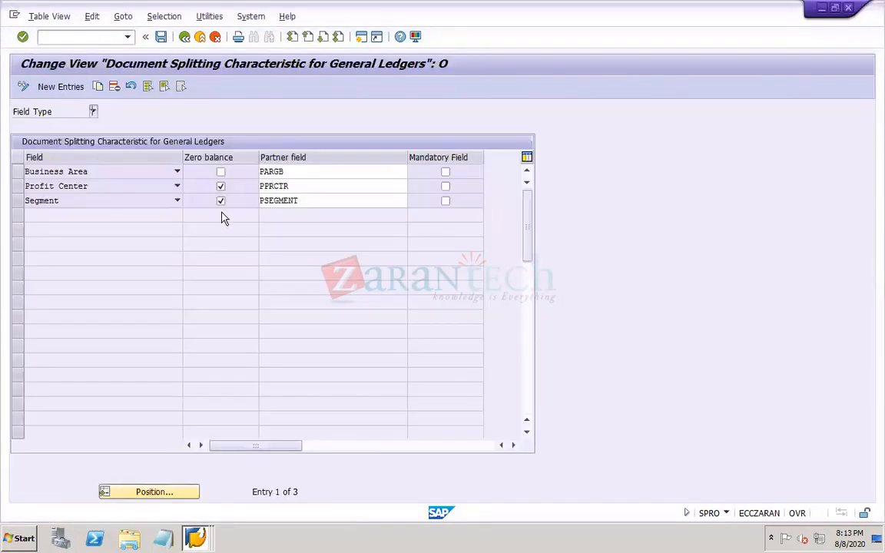
Step: Call up document display (FB03) for document 85 in company code DOR1 and show its general ledger view
{"action": "left_click", "coordinate": [97, 40]}
{"action": "type", "text": "/nfb50"}
{"action": "key", "text": "Return"}
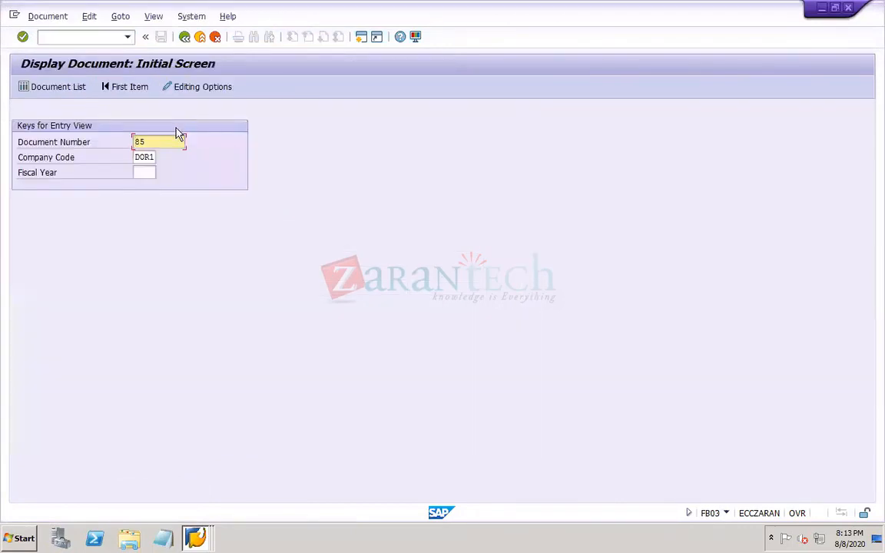
{"action": "key", "text": "Return"}
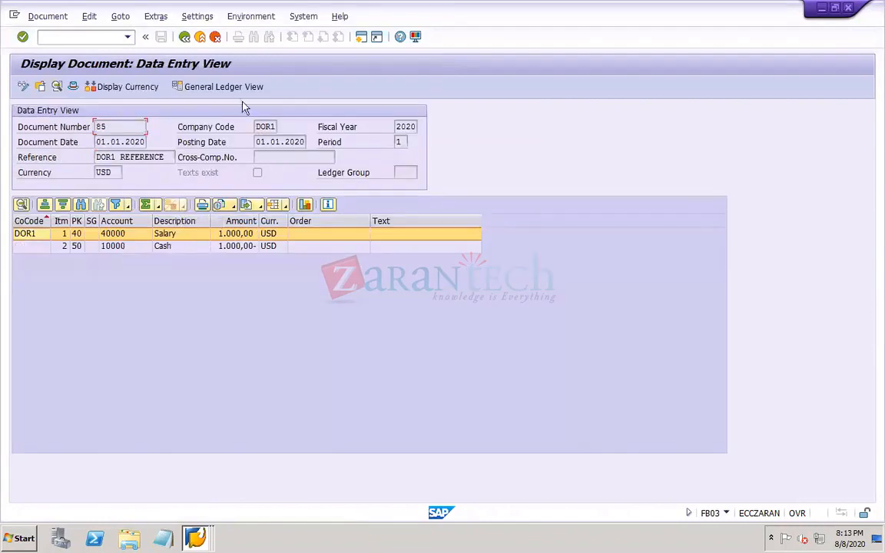
{"action": "left_click", "coordinate": [224, 88]}
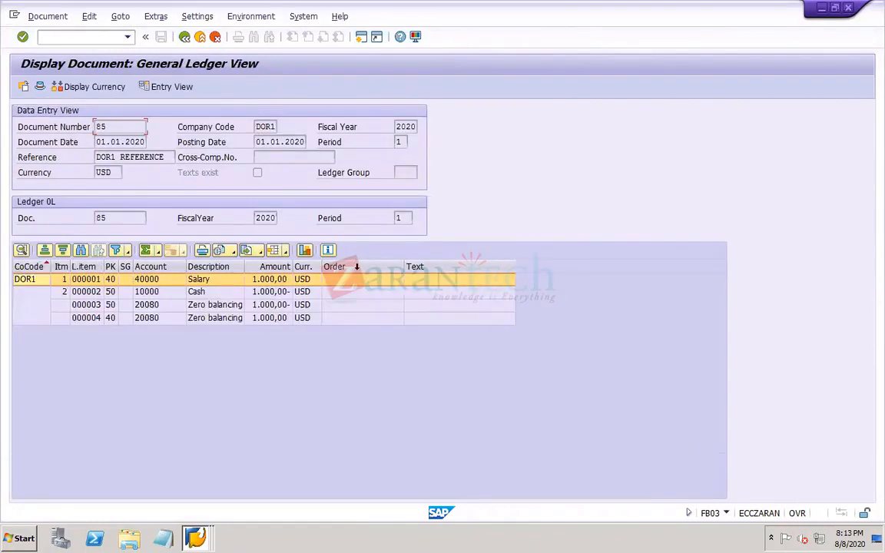
Step: Add the columns from Profit Center through Cost Center, including Tax code, Segment and Trading Partner, to the general ledger view layout
{"action": "left_click", "coordinate": [284, 251]}
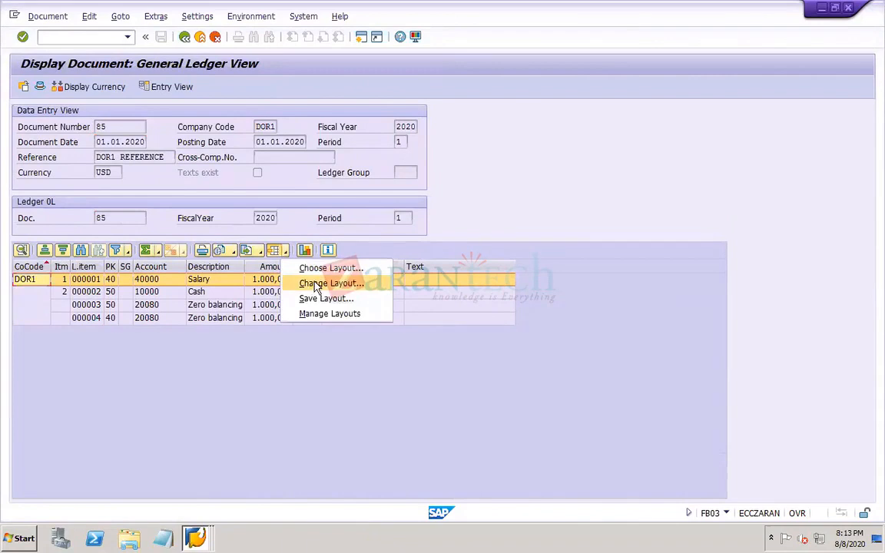
{"action": "left_click", "coordinate": [317, 287]}
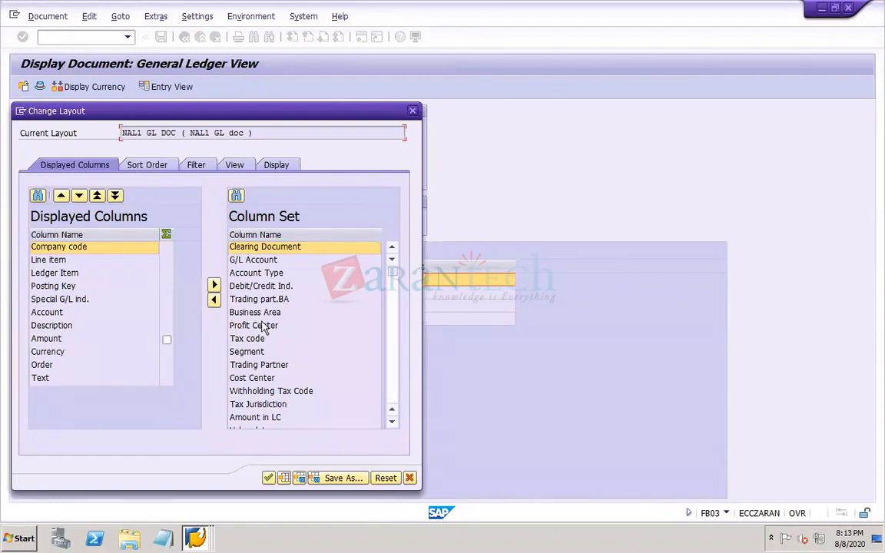
{"action": "left_click", "coordinate": [260, 326]}
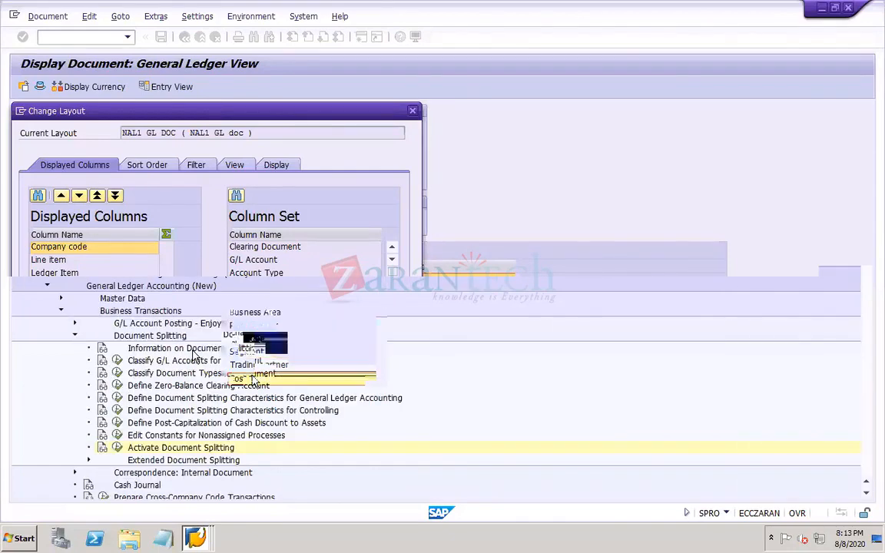
{"action": "left_click", "coordinate": [250, 353], "text": "shift"}
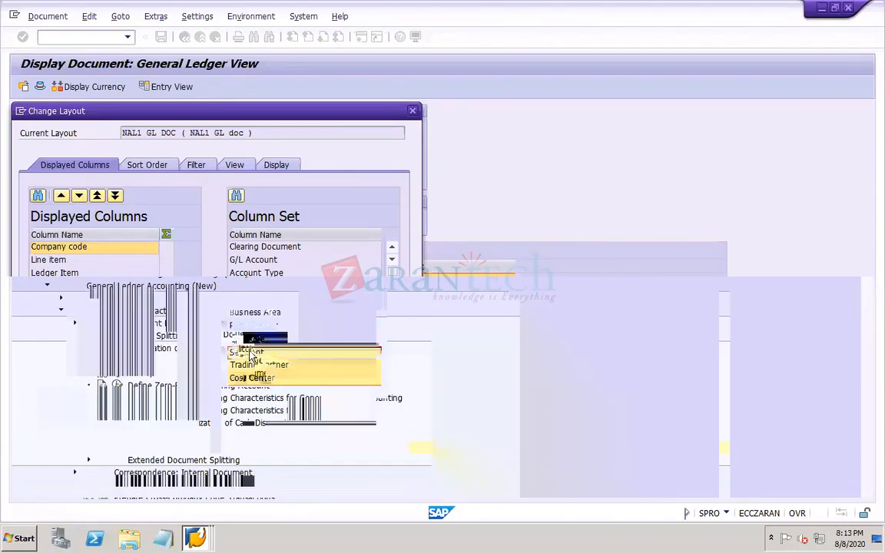
{"action": "left_click_drag", "start_coordinate": [251, 326], "coordinate": [250, 325]}
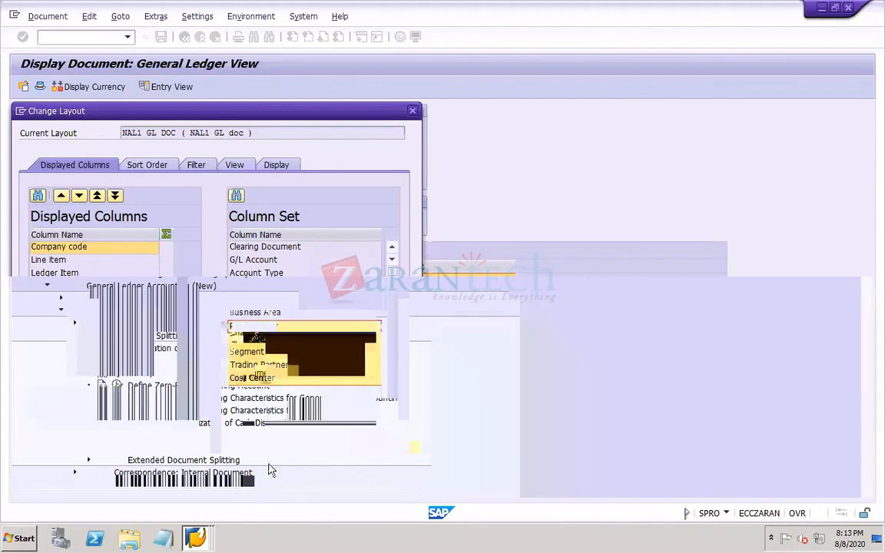
{"action": "left_click", "coordinate": [213, 333]}
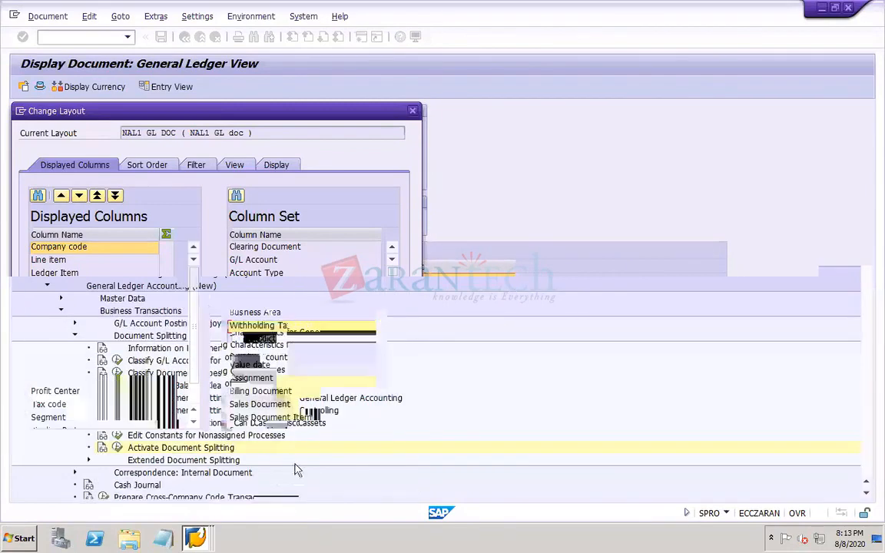
Step: Save the layout as NAL1 GL DOC, user-specific and default, overwriting the existing one, and apply it to the document
{"action": "left_click", "coordinate": [349, 481]}
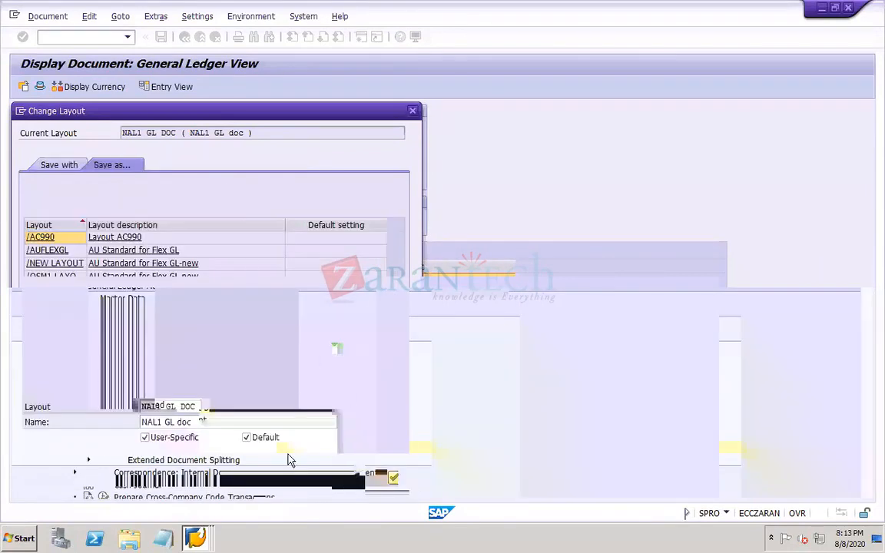
{"action": "left_click", "coordinate": [393, 478]}
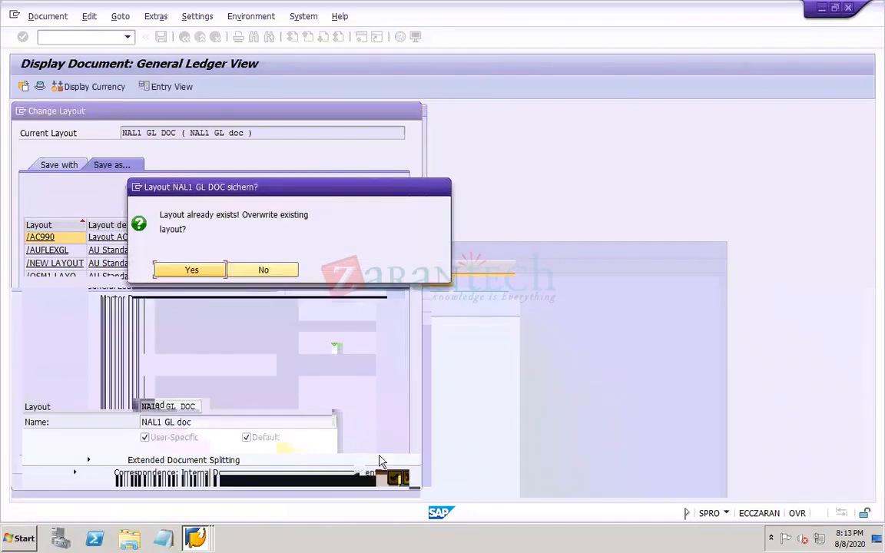
{"action": "left_click", "coordinate": [206, 269]}
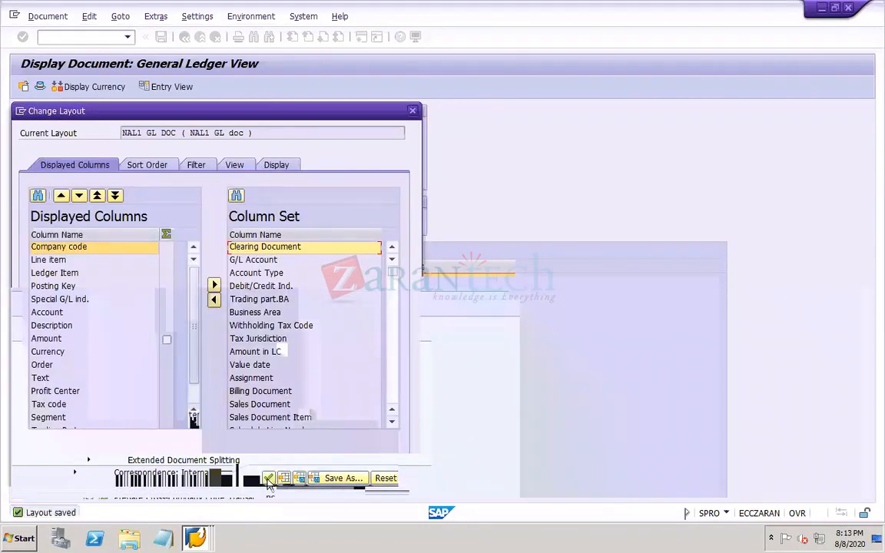
{"action": "left_click", "coordinate": [268, 479]}
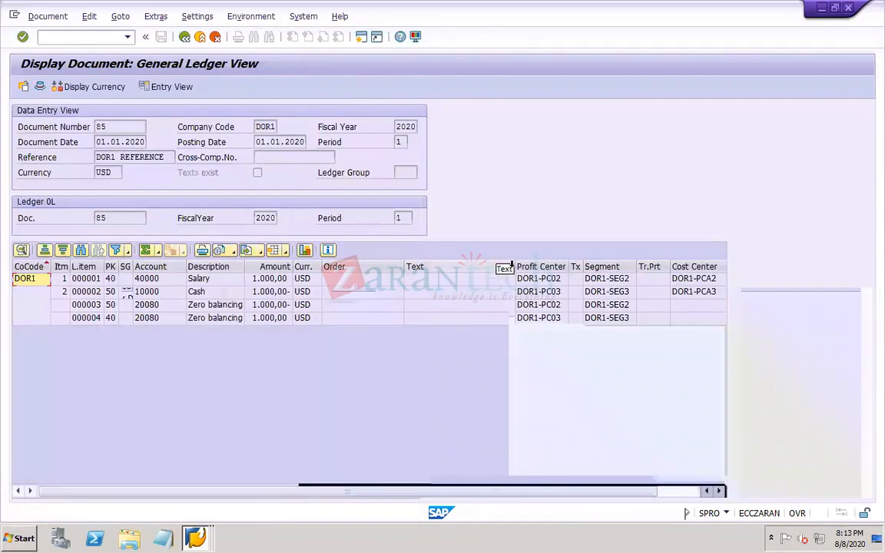
Step: Narrow the Text column of the line items and highlight the Segment column
{"action": "left_click_drag", "start_coordinate": [512, 265], "coordinate": [454, 265]}
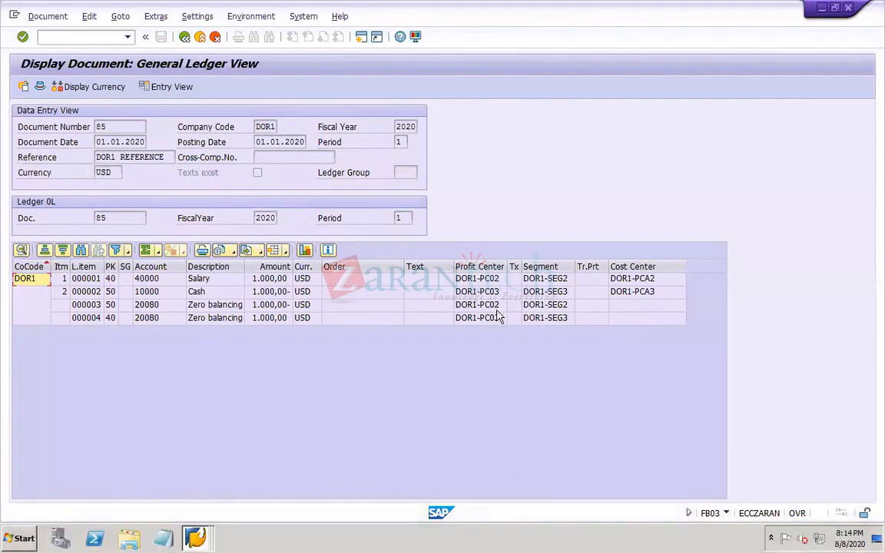
{"action": "left_click", "coordinate": [540, 266]}
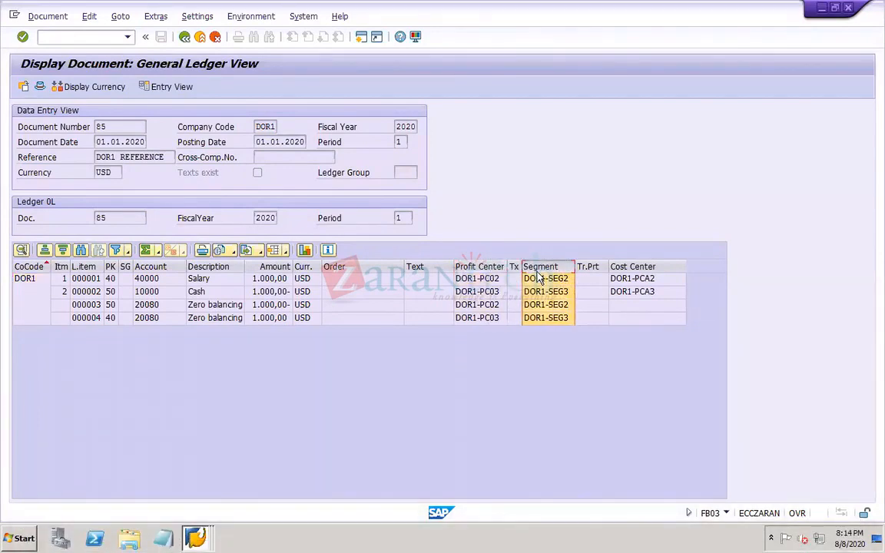
Step: Highlight the zero balancing line items 000004 and 000003 on account 20080 to examine their profit center and segment assignments
{"action": "mouse_move", "coordinate": [676, 543]}
{"action": "left_click", "coordinate": [645, 320]}
{"action": "left_click", "coordinate": [630, 306]}
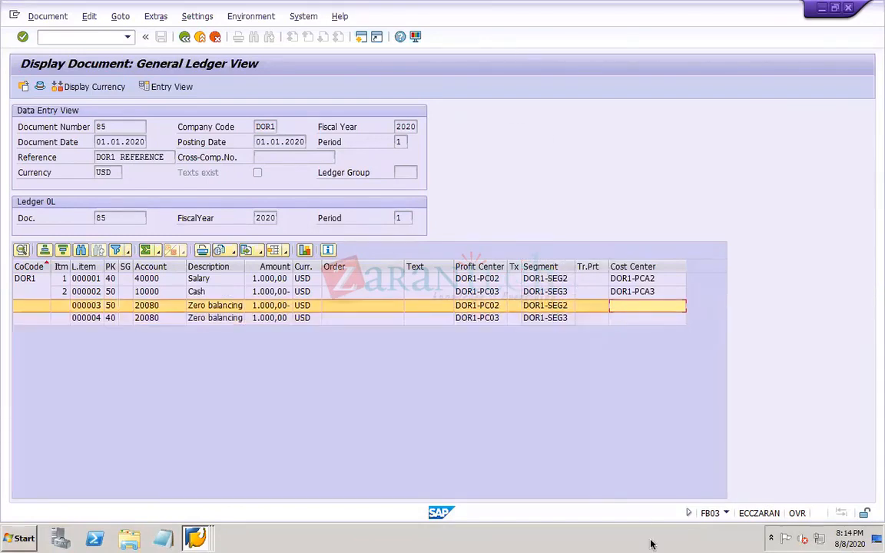
{"action": "mouse_move", "coordinate": [647, 527]}
Step: Switch to the Word document on New GL and examine the zero balance clearing example, the document splitting customization steps and the GL account classification
{"action": "mouse_move", "coordinate": [725, 541]}
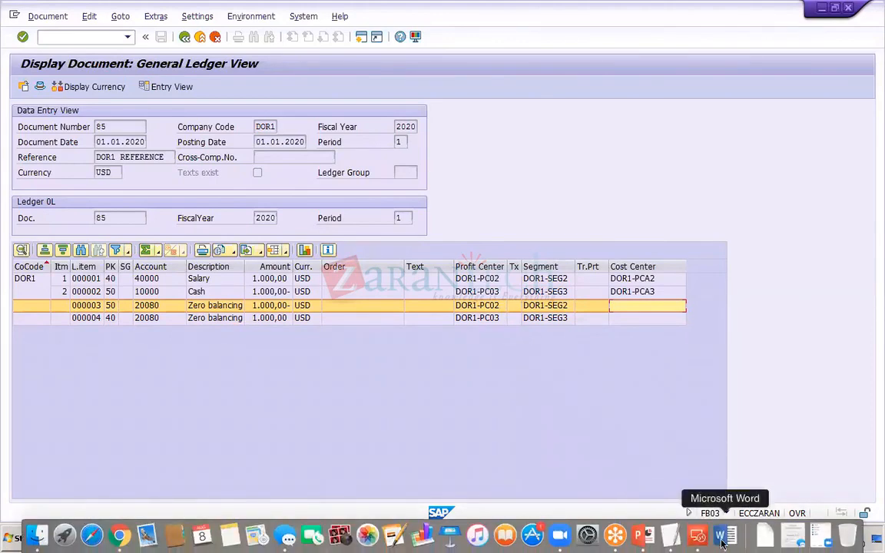
{"action": "left_click", "coordinate": [720, 536]}
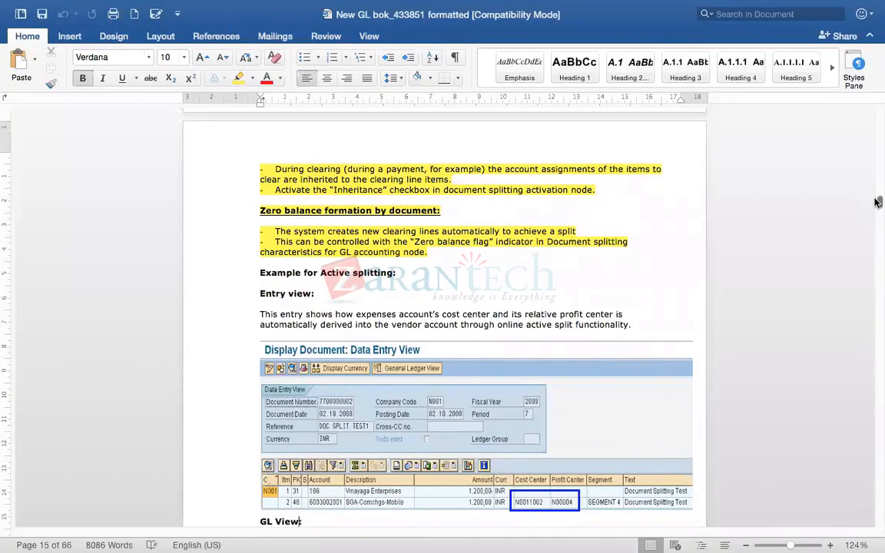
{"action": "left_click_drag", "start_coordinate": [878, 202], "coordinate": [876, 214]}
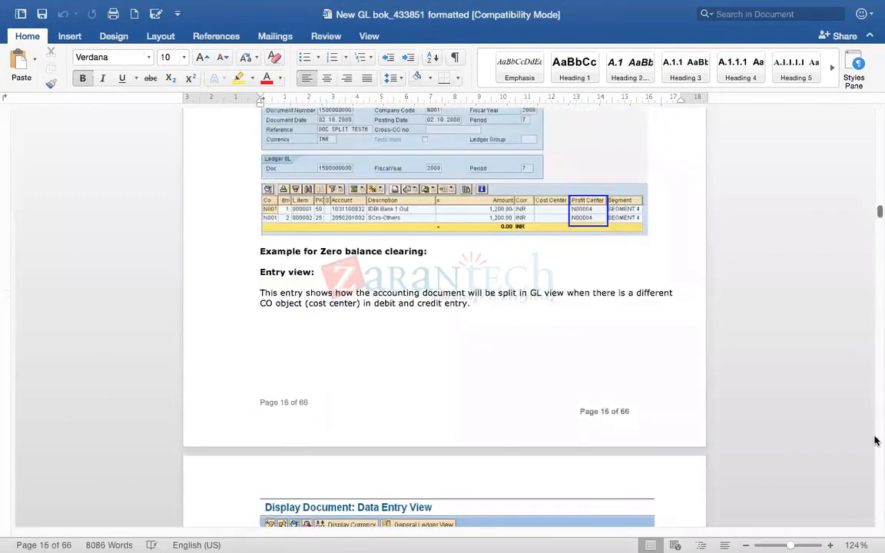
{"action": "scroll", "coordinate": [874, 458], "scroll_direction": "down", "scroll_amount": 10}
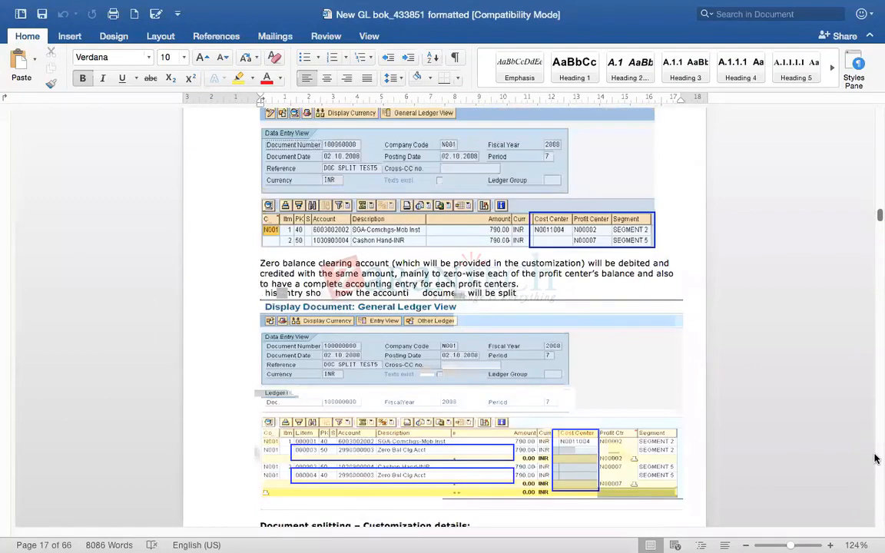
{"action": "scroll", "coordinate": [875, 458], "scroll_direction": "down", "scroll_amount": 10}
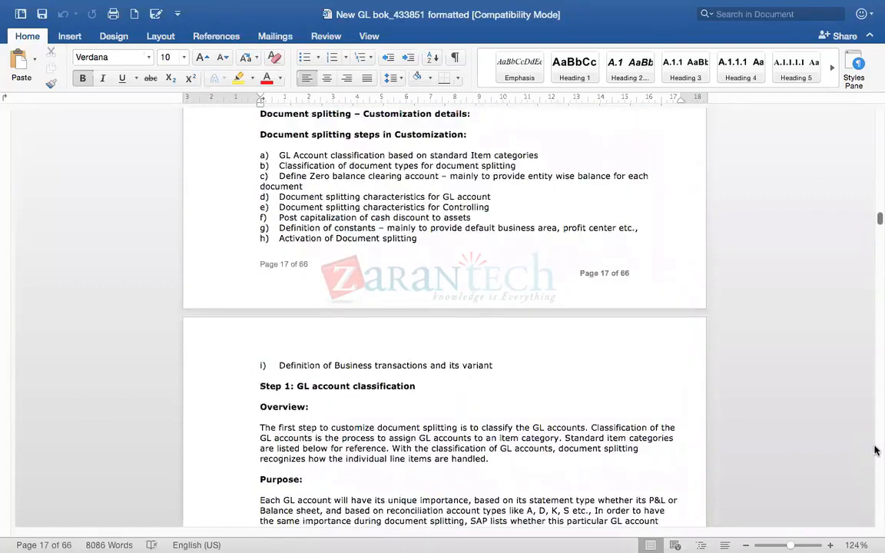
{"action": "scroll", "coordinate": [875, 395], "scroll_direction": "down", "scroll_amount": 1}
{"action": "scroll", "coordinate": [875, 394], "scroll_direction": "down", "scroll_amount": 9}
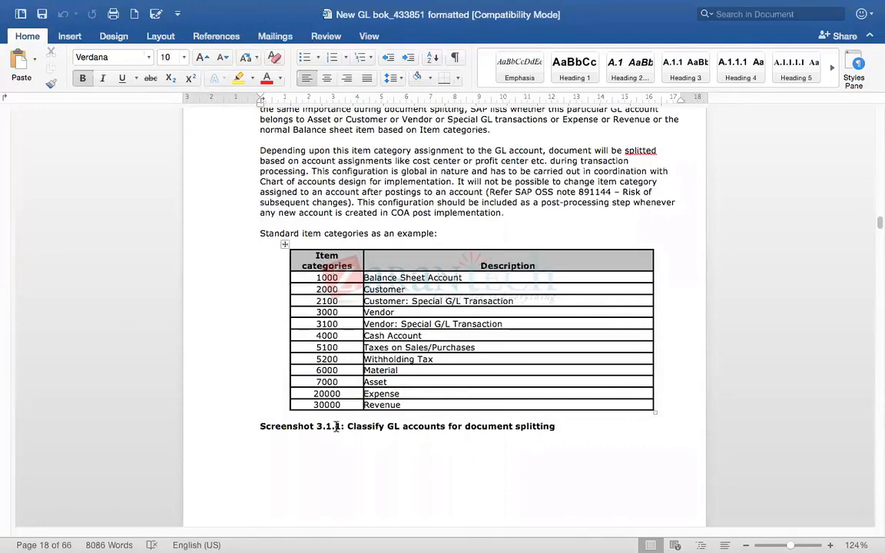
{"action": "scroll", "coordinate": [875, 463], "scroll_direction": "down", "scroll_amount": 1}
{"action": "scroll", "coordinate": [875, 464], "scroll_direction": "down", "scroll_amount": 9}
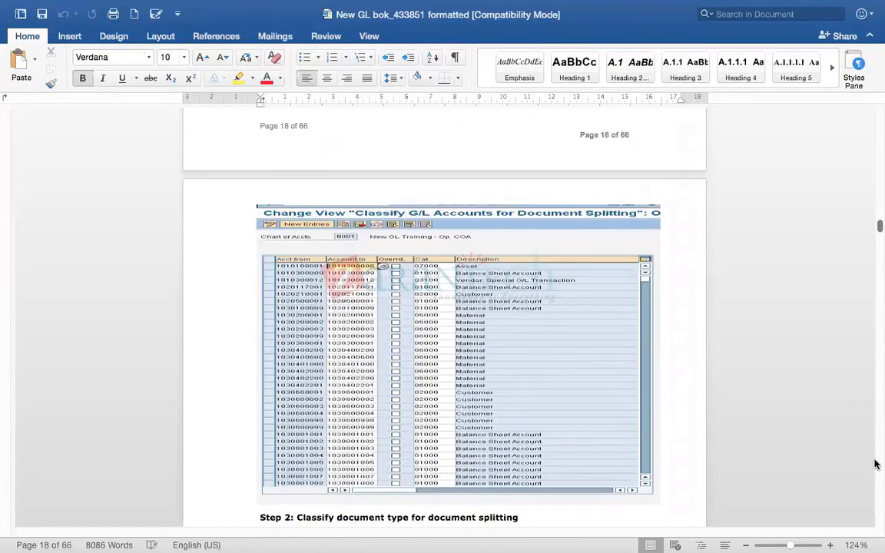
Step: Examine the document splitting guide from document type classification through GL characteristics, cash discount capitalization and constants to splitting activation
{"action": "scroll", "coordinate": [875, 464], "scroll_direction": "down", "scroll_amount": 10}
{"action": "scroll", "coordinate": [875, 464], "scroll_direction": "down", "scroll_amount": 20}
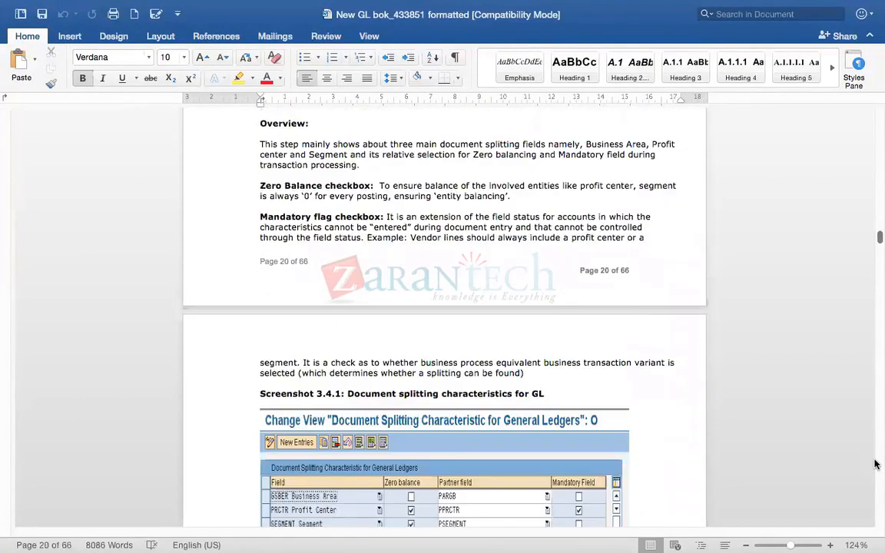
{"action": "scroll", "coordinate": [874, 464], "scroll_direction": "down", "scroll_amount": 20}
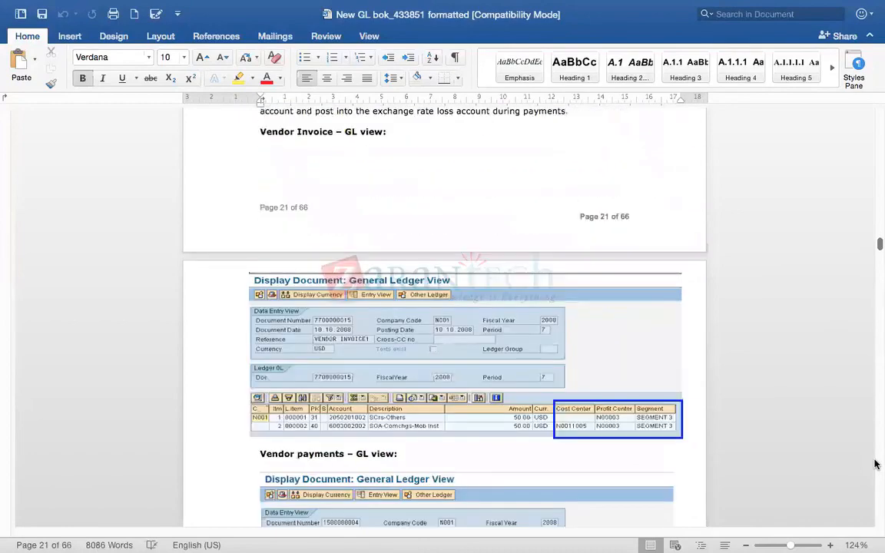
{"action": "scroll", "coordinate": [875, 464], "scroll_direction": "down", "scroll_amount": 10}
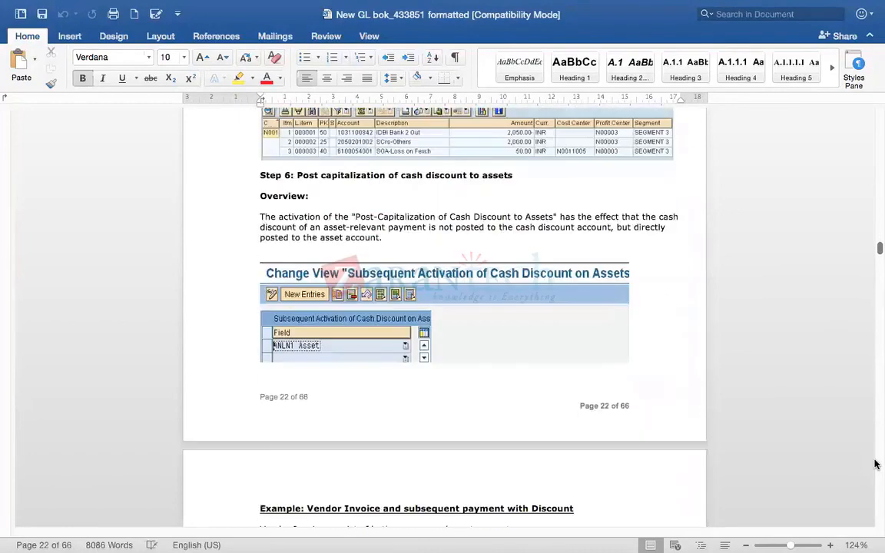
{"action": "scroll", "coordinate": [875, 464], "scroll_direction": "down", "scroll_amount": 11}
{"action": "scroll", "coordinate": [874, 464], "scroll_direction": "down", "scroll_amount": 4}
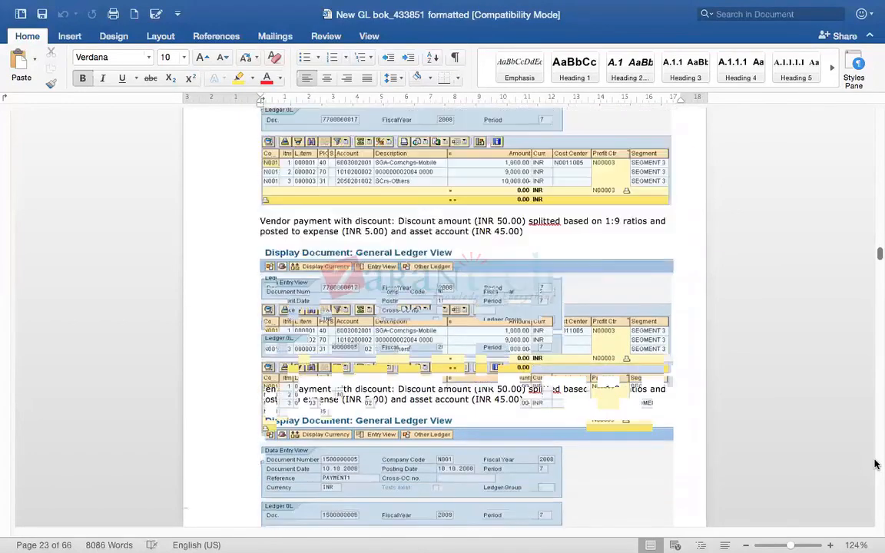
{"action": "scroll", "coordinate": [875, 464], "scroll_direction": "down", "scroll_amount": 15}
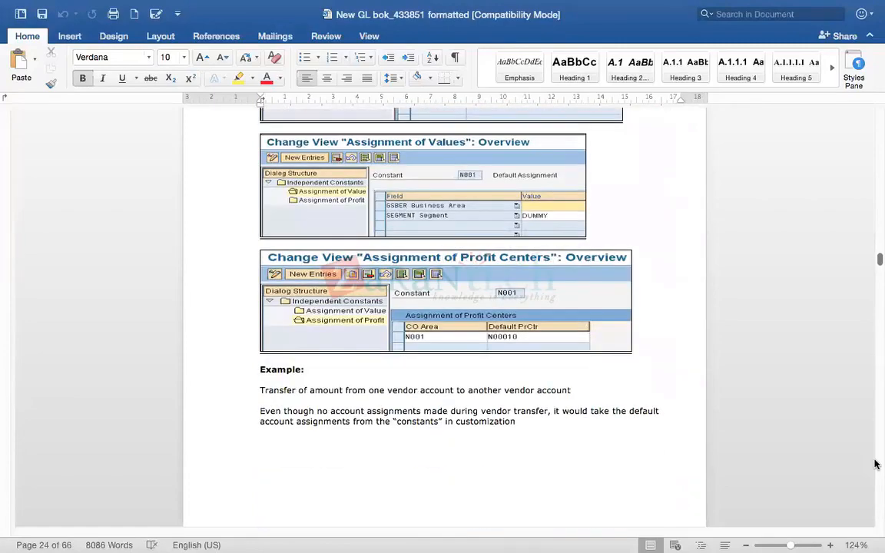
{"action": "scroll", "coordinate": [875, 464], "scroll_direction": "down", "scroll_amount": 10}
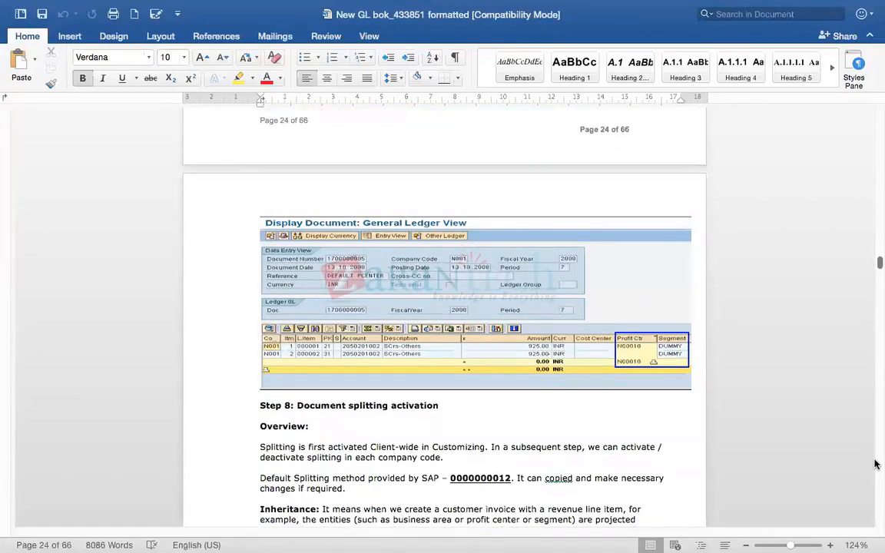
{"action": "scroll", "coordinate": [875, 464], "scroll_direction": "down", "scroll_amount": 10}
{"action": "scroll", "coordinate": [875, 464], "scroll_direction": "down", "scroll_amount": 10}
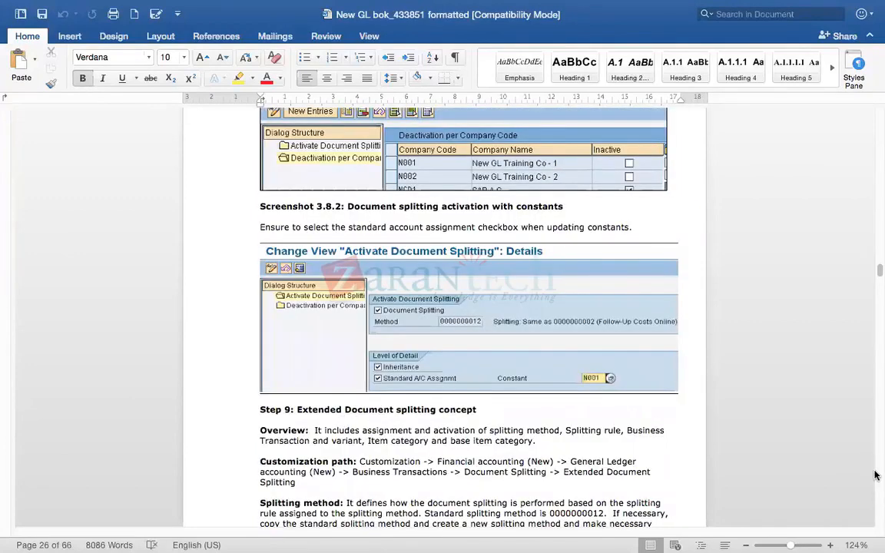
Step: Examine the extended document splitting concept, the custom splitting method example and the start of the Parallel Ledger concept
{"action": "scroll", "coordinate": [875, 476], "scroll_direction": "down", "scroll_amount": 10}
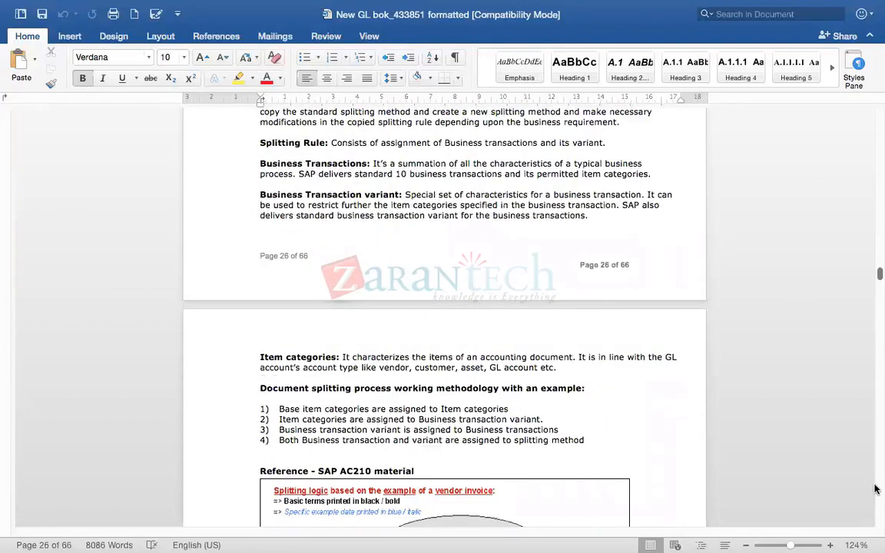
{"action": "scroll", "coordinate": [875, 489], "scroll_direction": "down", "scroll_amount": 10}
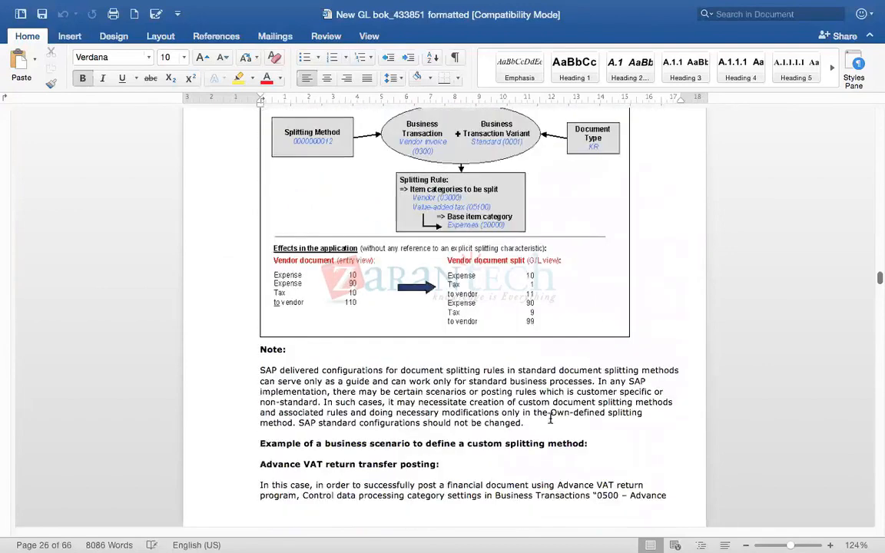
{"action": "scroll", "coordinate": [875, 453], "scroll_direction": "down", "scroll_amount": 10}
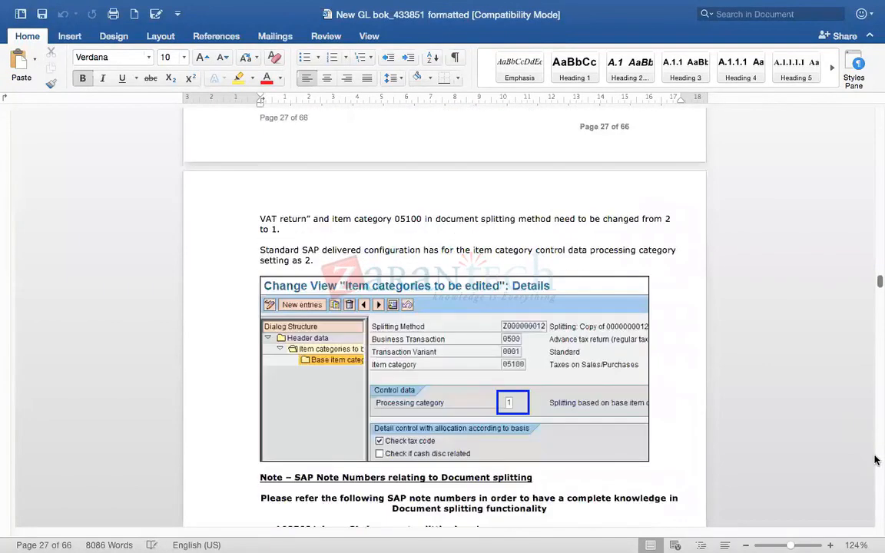
{"action": "scroll", "coordinate": [875, 459], "scroll_direction": "down", "scroll_amount": 11}
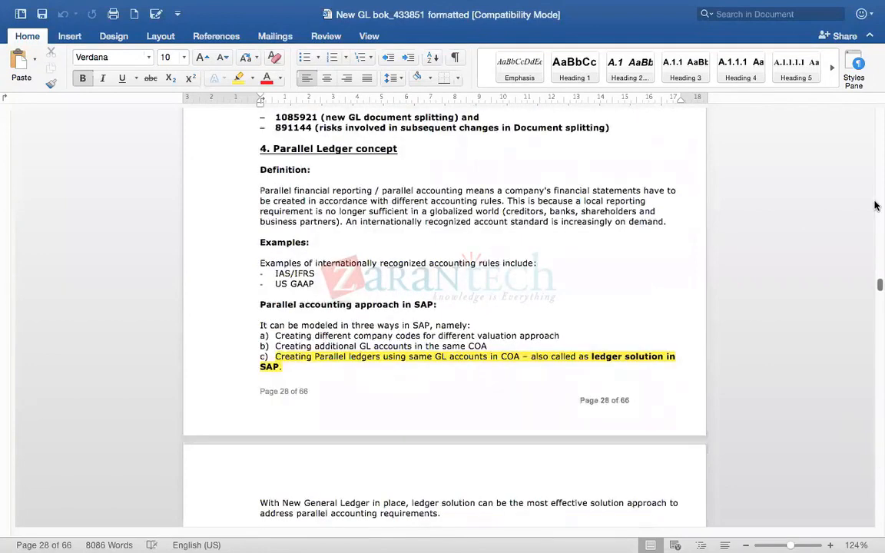
{"action": "scroll", "coordinate": [875, 186], "scroll_direction": "up", "scroll_amount": 10}
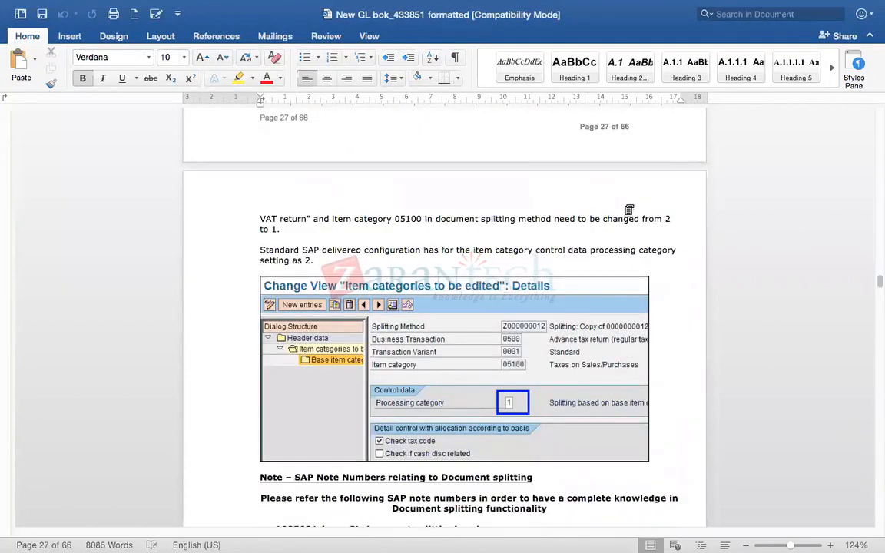
Step: Switch to the PowerPoint work notes, add a new slide after slide 71 and place the cursor in its body text
{"action": "mouse_move", "coordinate": [587, 541]}
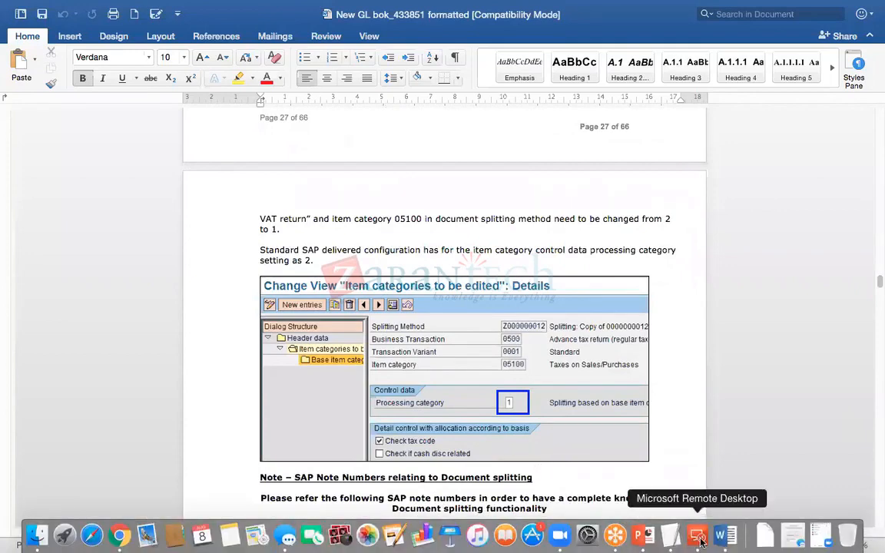
{"action": "left_click", "coordinate": [642, 536]}
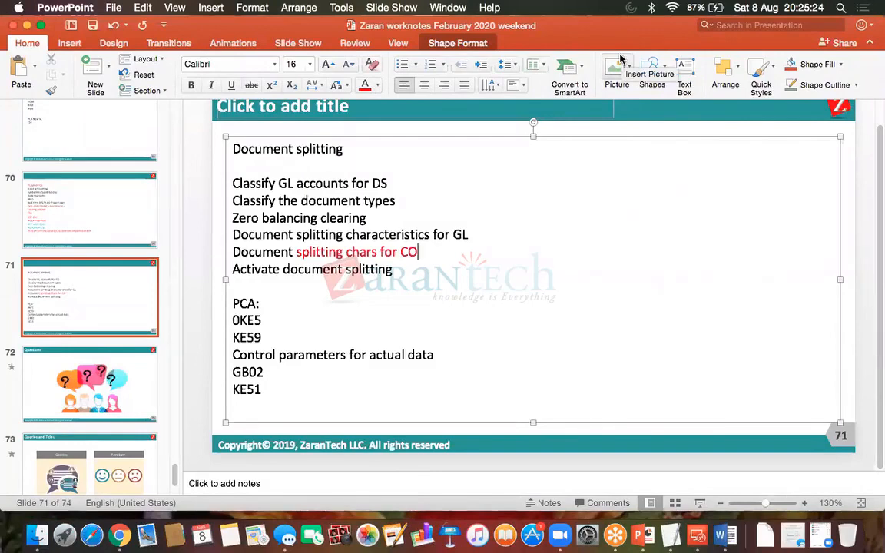
{"action": "left_click", "coordinate": [115, 268]}
{"action": "left_click", "coordinate": [95, 69]}
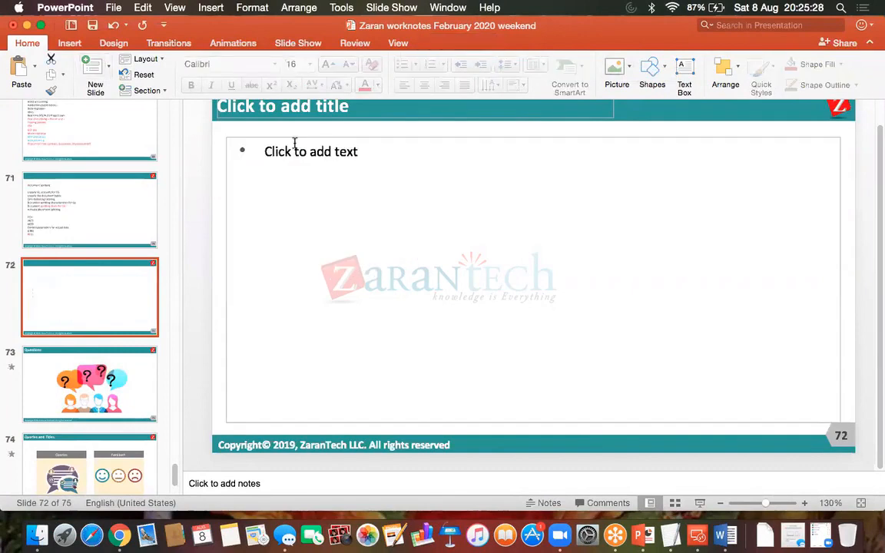
{"action": "left_click", "coordinate": [291, 154]}
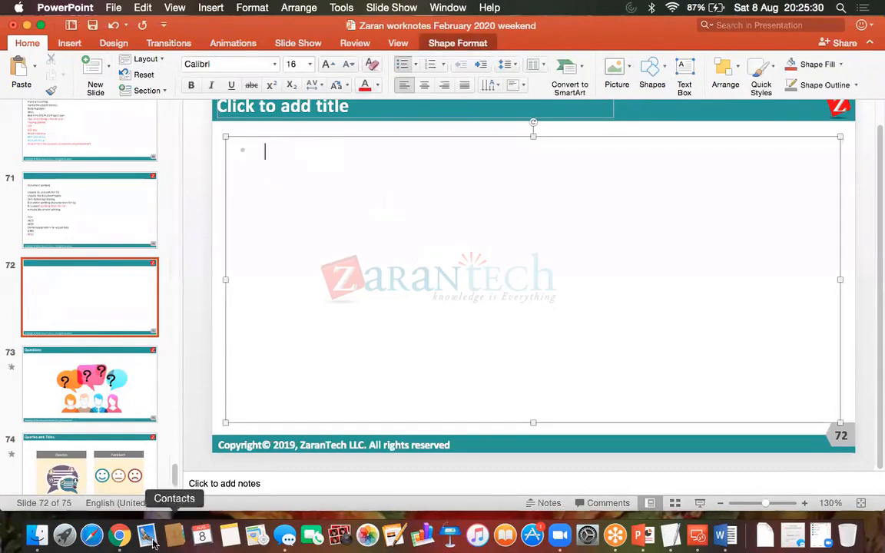
Step: Switch to Chrome, open the training site's Discussion Board and look through its latest posts
{"action": "left_click", "coordinate": [117, 537]}
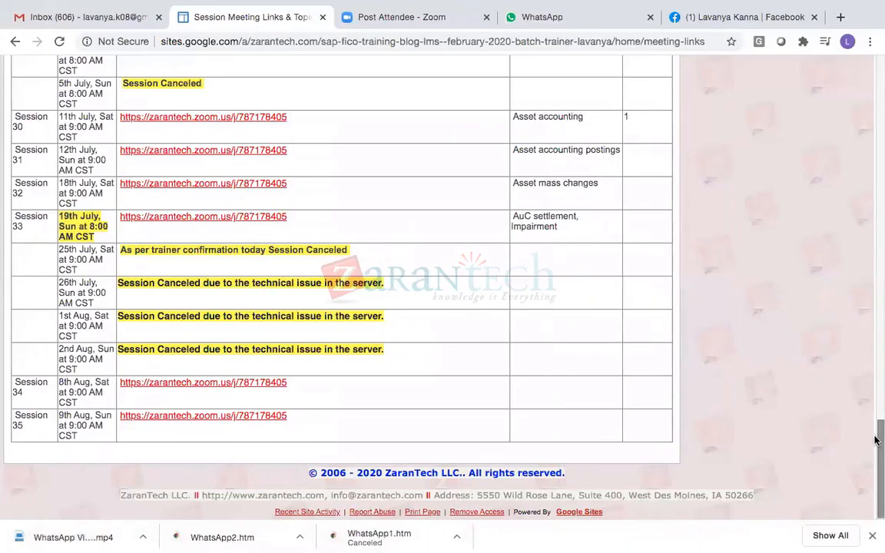
{"action": "scroll", "coordinate": [875, 216], "scroll_direction": "up", "scroll_amount": 20}
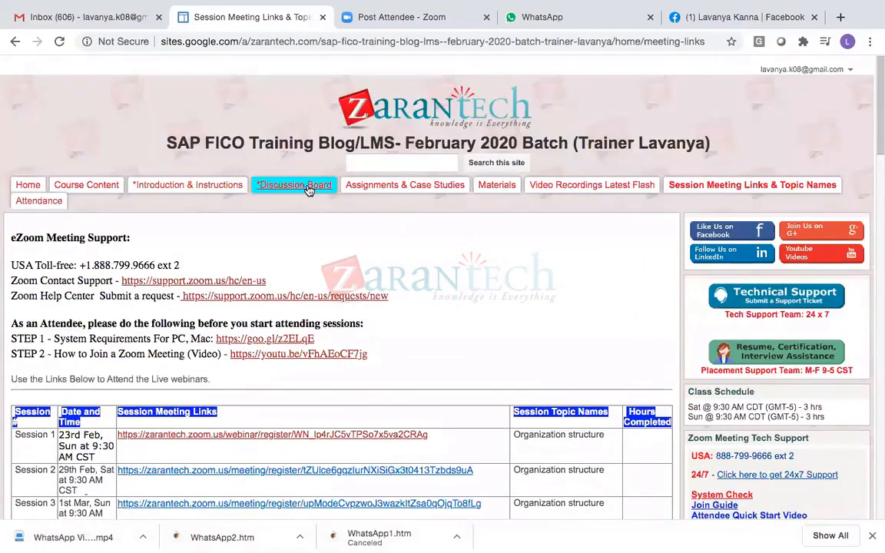
{"action": "scroll", "coordinate": [876, 86], "scroll_direction": "down", "scroll_amount": 3}
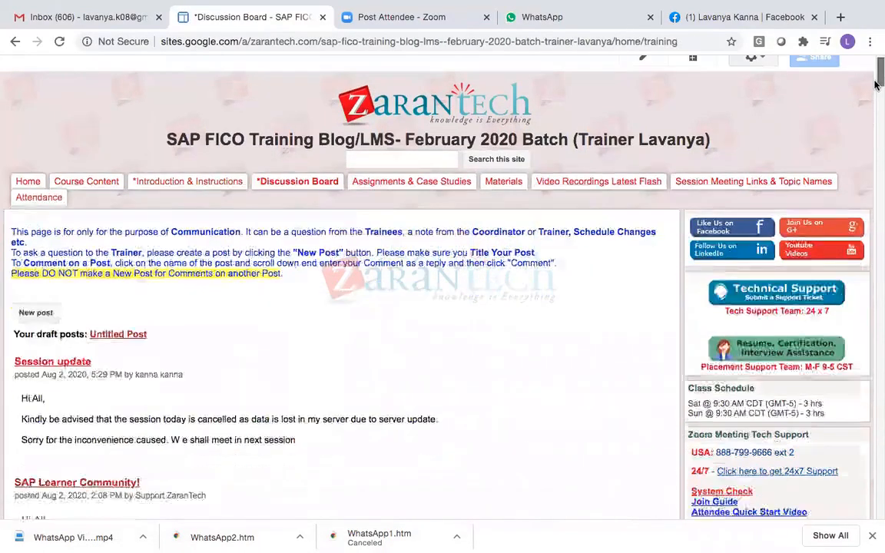
{"action": "scroll", "coordinate": [876, 86], "scroll_direction": "down", "scroll_amount": 7}
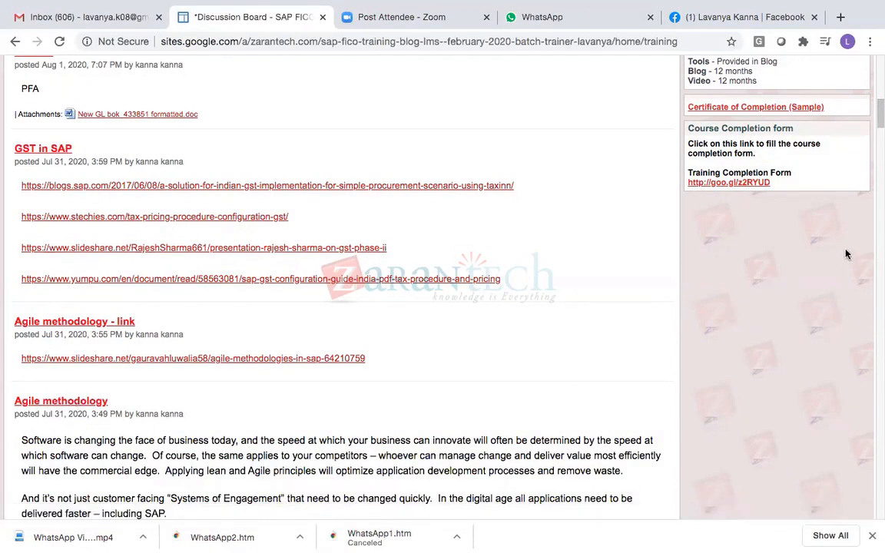
Step: Examine the Agile methodology posts down to the July 26 session update, and return to the start of the Discussion Board
{"action": "left_click_drag", "start_coordinate": [875, 111], "coordinate": [875, 296]}
{"action": "scroll", "coordinate": [875, 296], "scroll_direction": "down", "scroll_amount": 15}
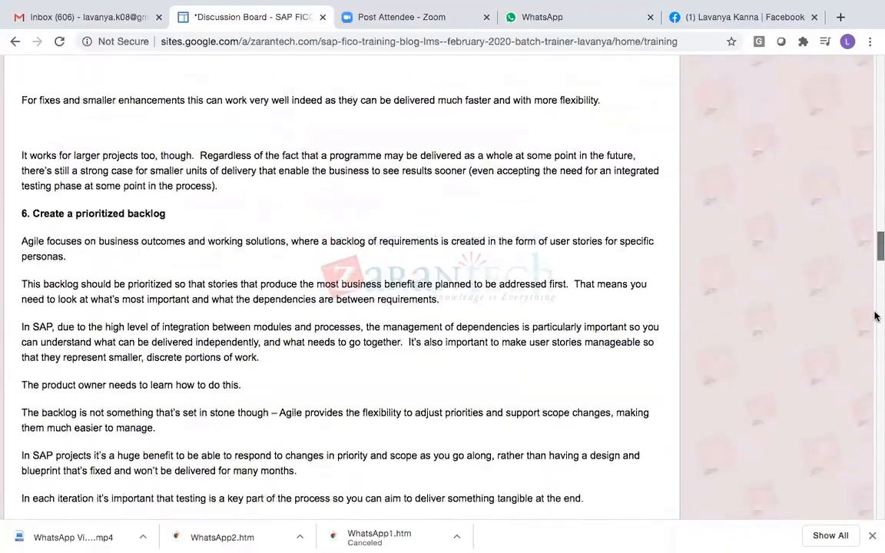
{"action": "scroll", "coordinate": [875, 319], "scroll_direction": "down", "scroll_amount": 20}
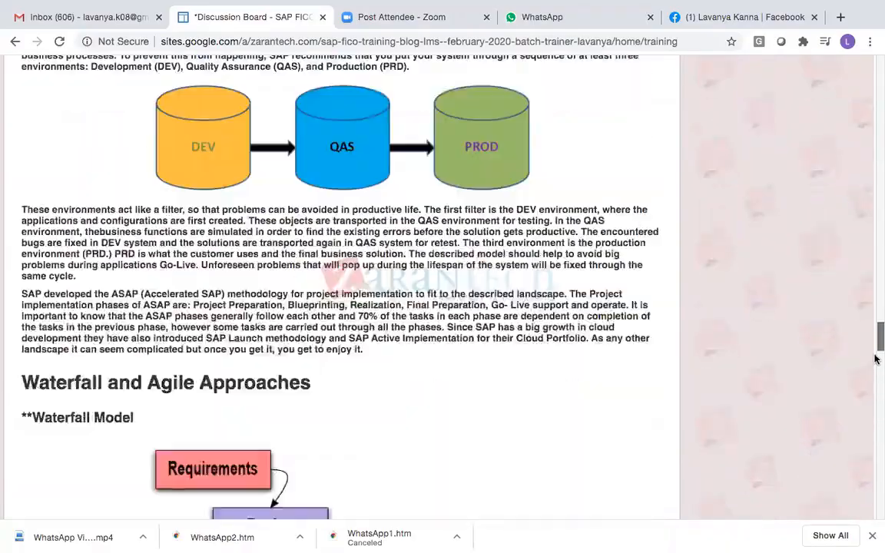
{"action": "left_click_drag", "start_coordinate": [875, 396], "coordinate": [875, 482]}
{"action": "scroll", "coordinate": [875, 482], "scroll_direction": "down", "scroll_amount": 8}
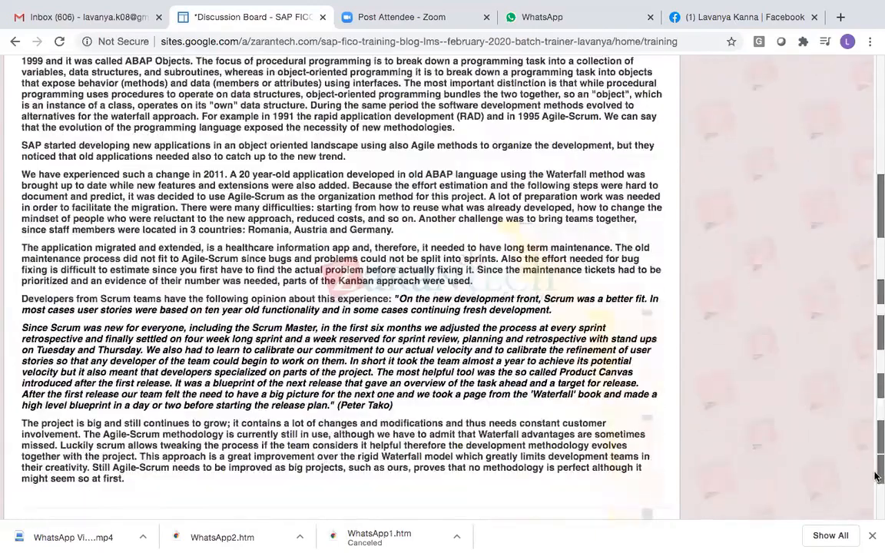
{"action": "scroll", "coordinate": [875, 476], "scroll_direction": "down", "scroll_amount": 2}
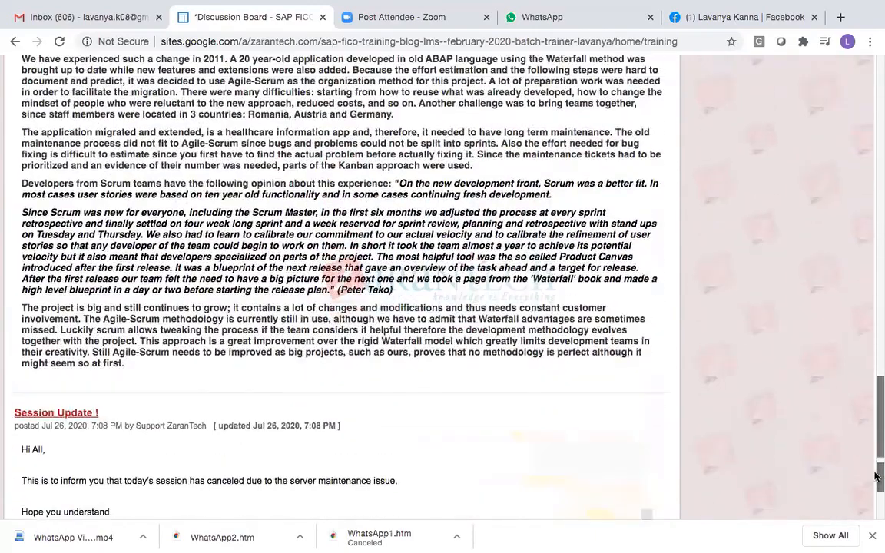
{"action": "left_click_drag", "start_coordinate": [875, 476], "coordinate": [875, 55]}
Step: Raise the computer's sound volume to the maximum
{"action": "mouse_move", "coordinate": [744, 544]}
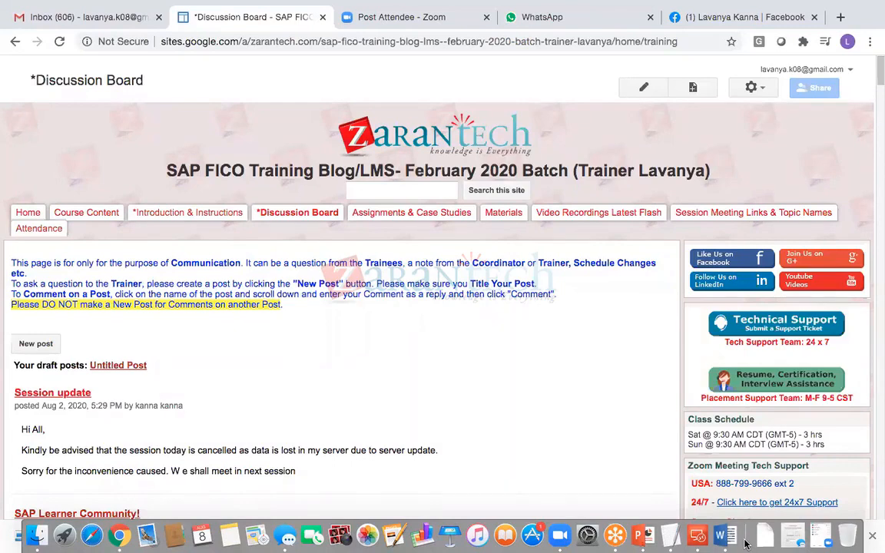
{"action": "mouse_move", "coordinate": [536, 3]}
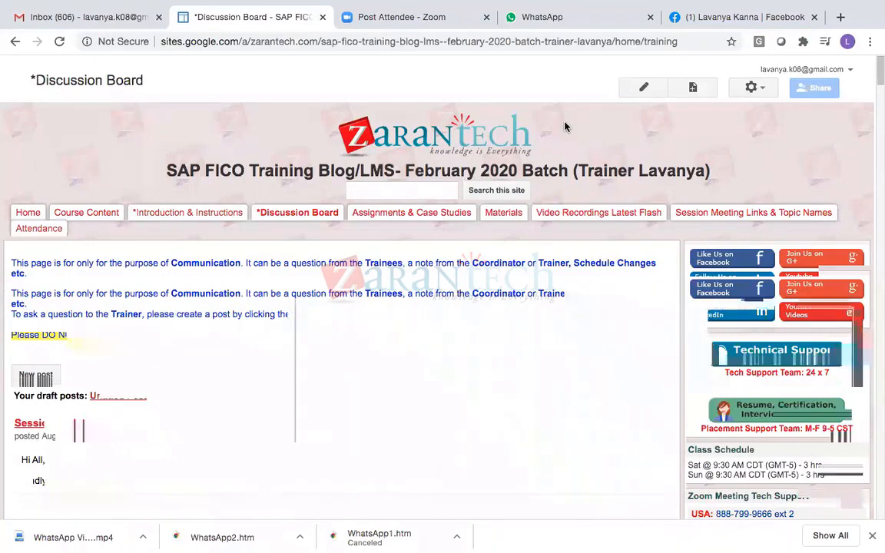
{"action": "key", "text": "XF86AudioRaiseVolume"}
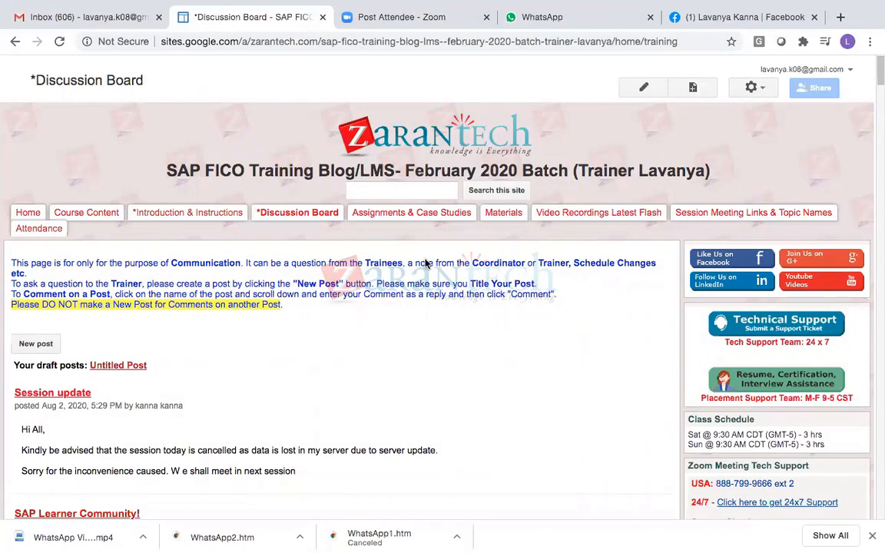
{"action": "key", "text": "XF86AudioRaiseVolume"}
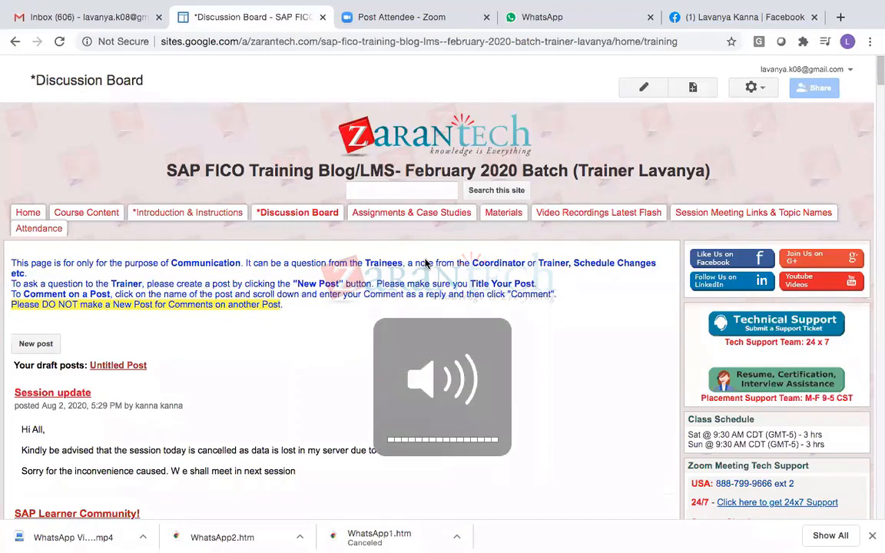